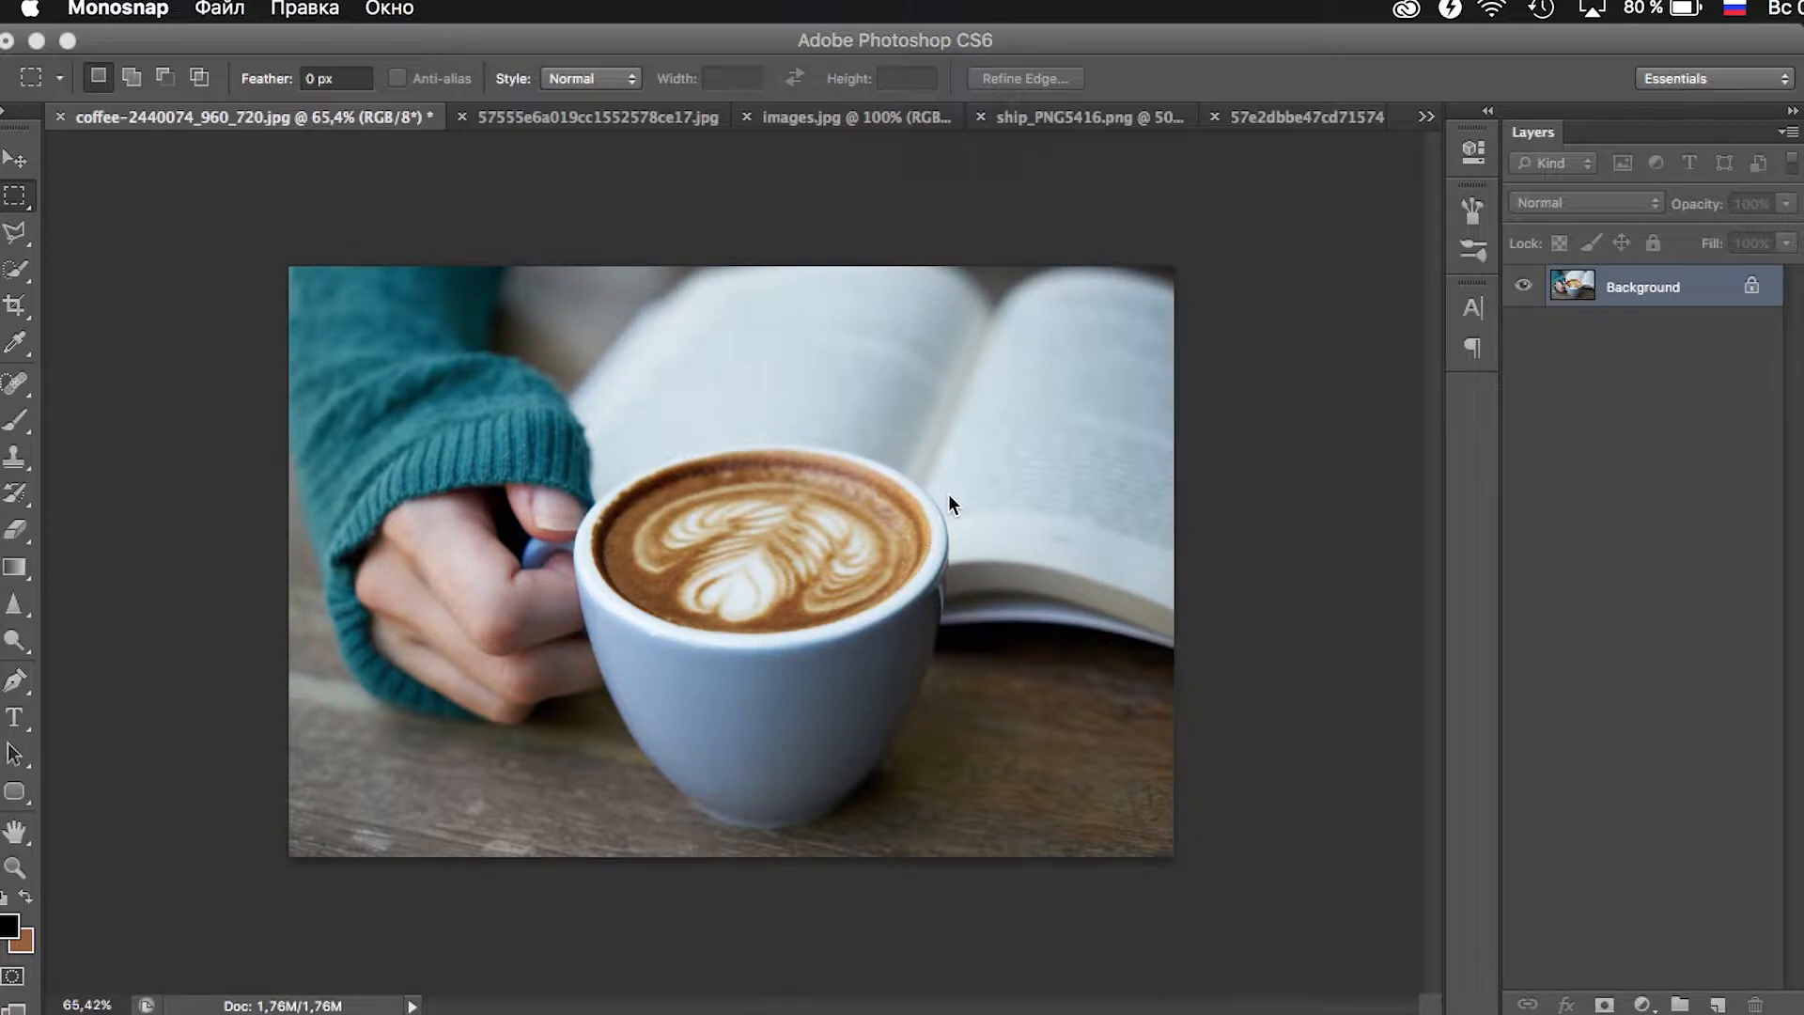
- Duplicate the Background layer of the coffee cup photo
click(1326, 436)
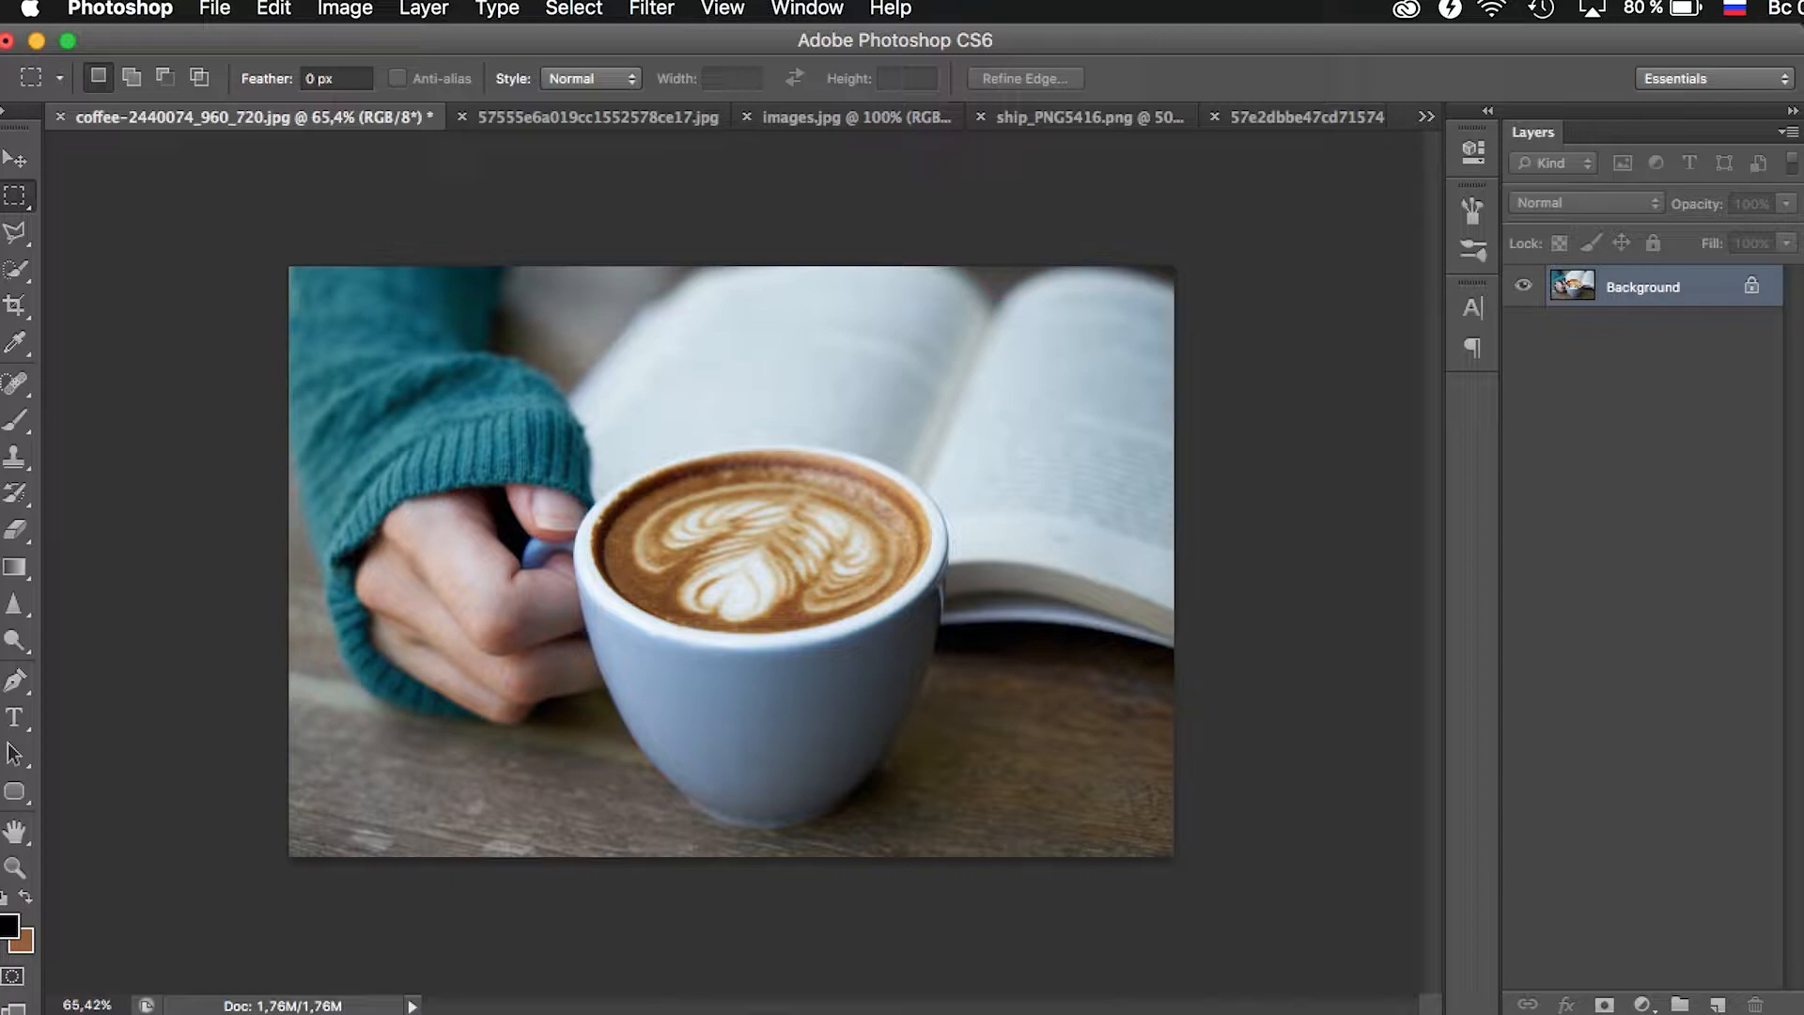
key(super+j)
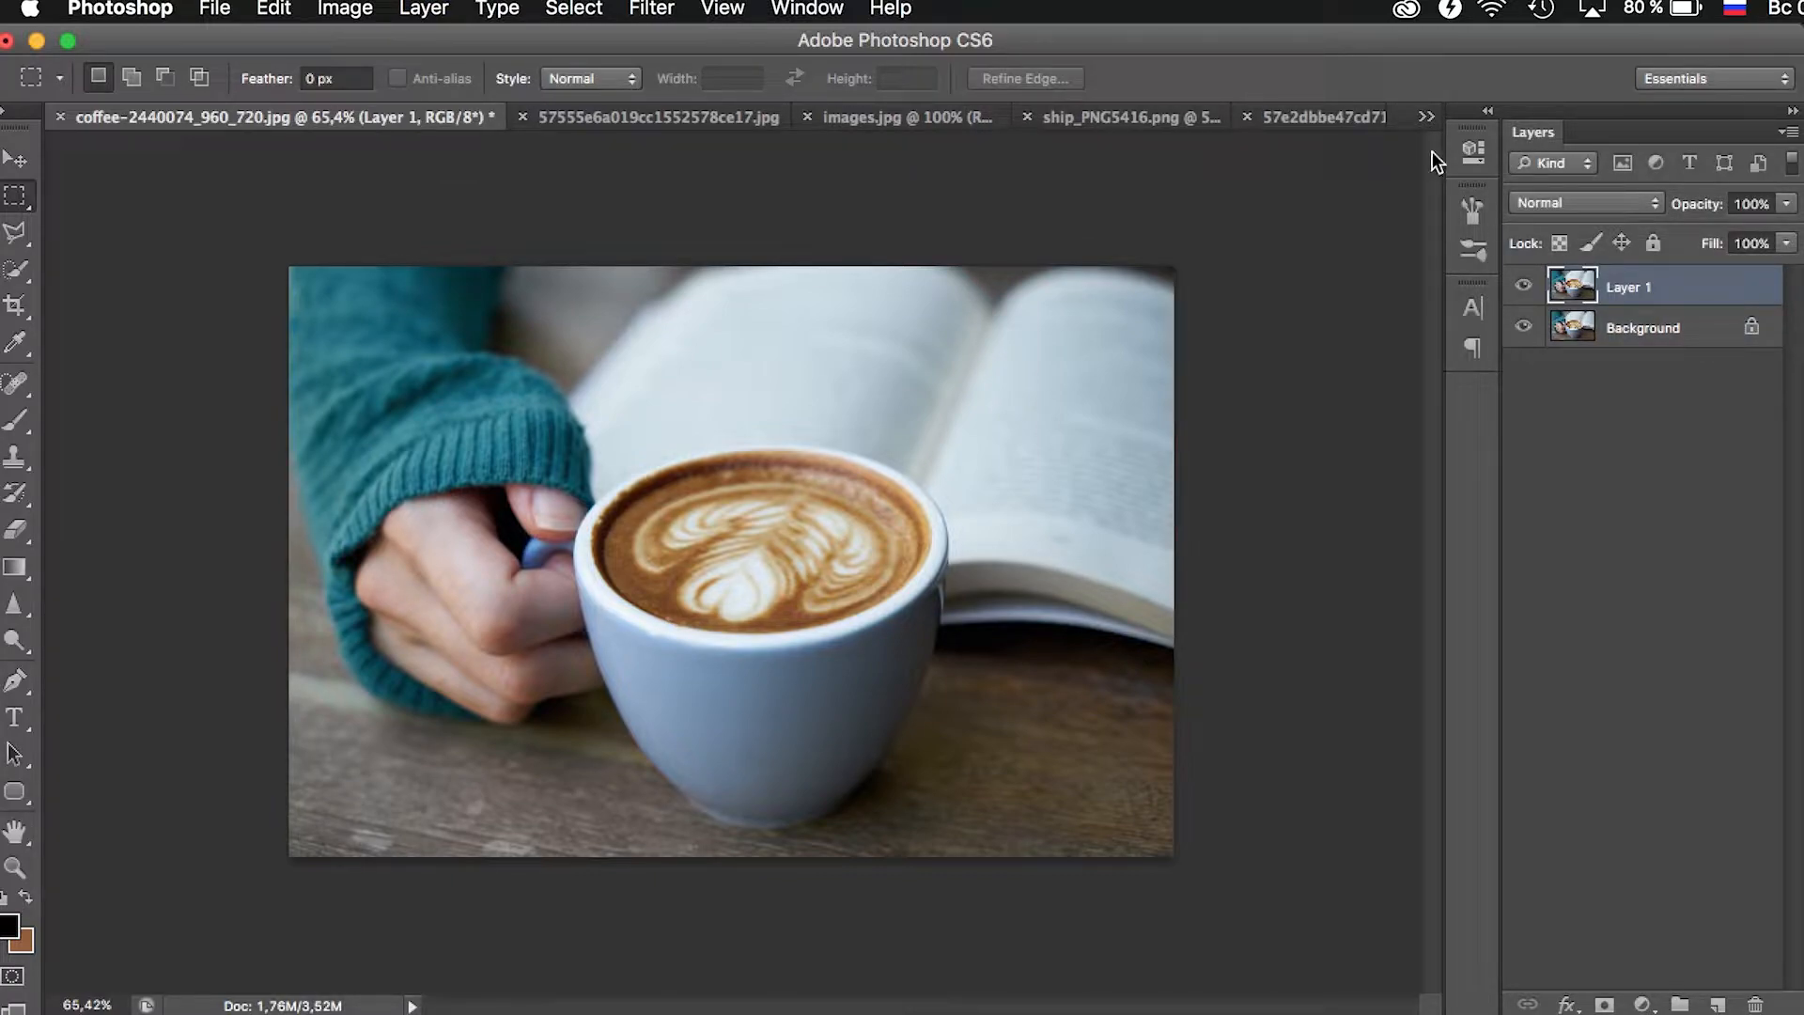
- Select the coffee surface inside the cup with the Quick Selection tool and copy it onto its own layer
click(15, 867)
click(745, 570)
click(738, 571)
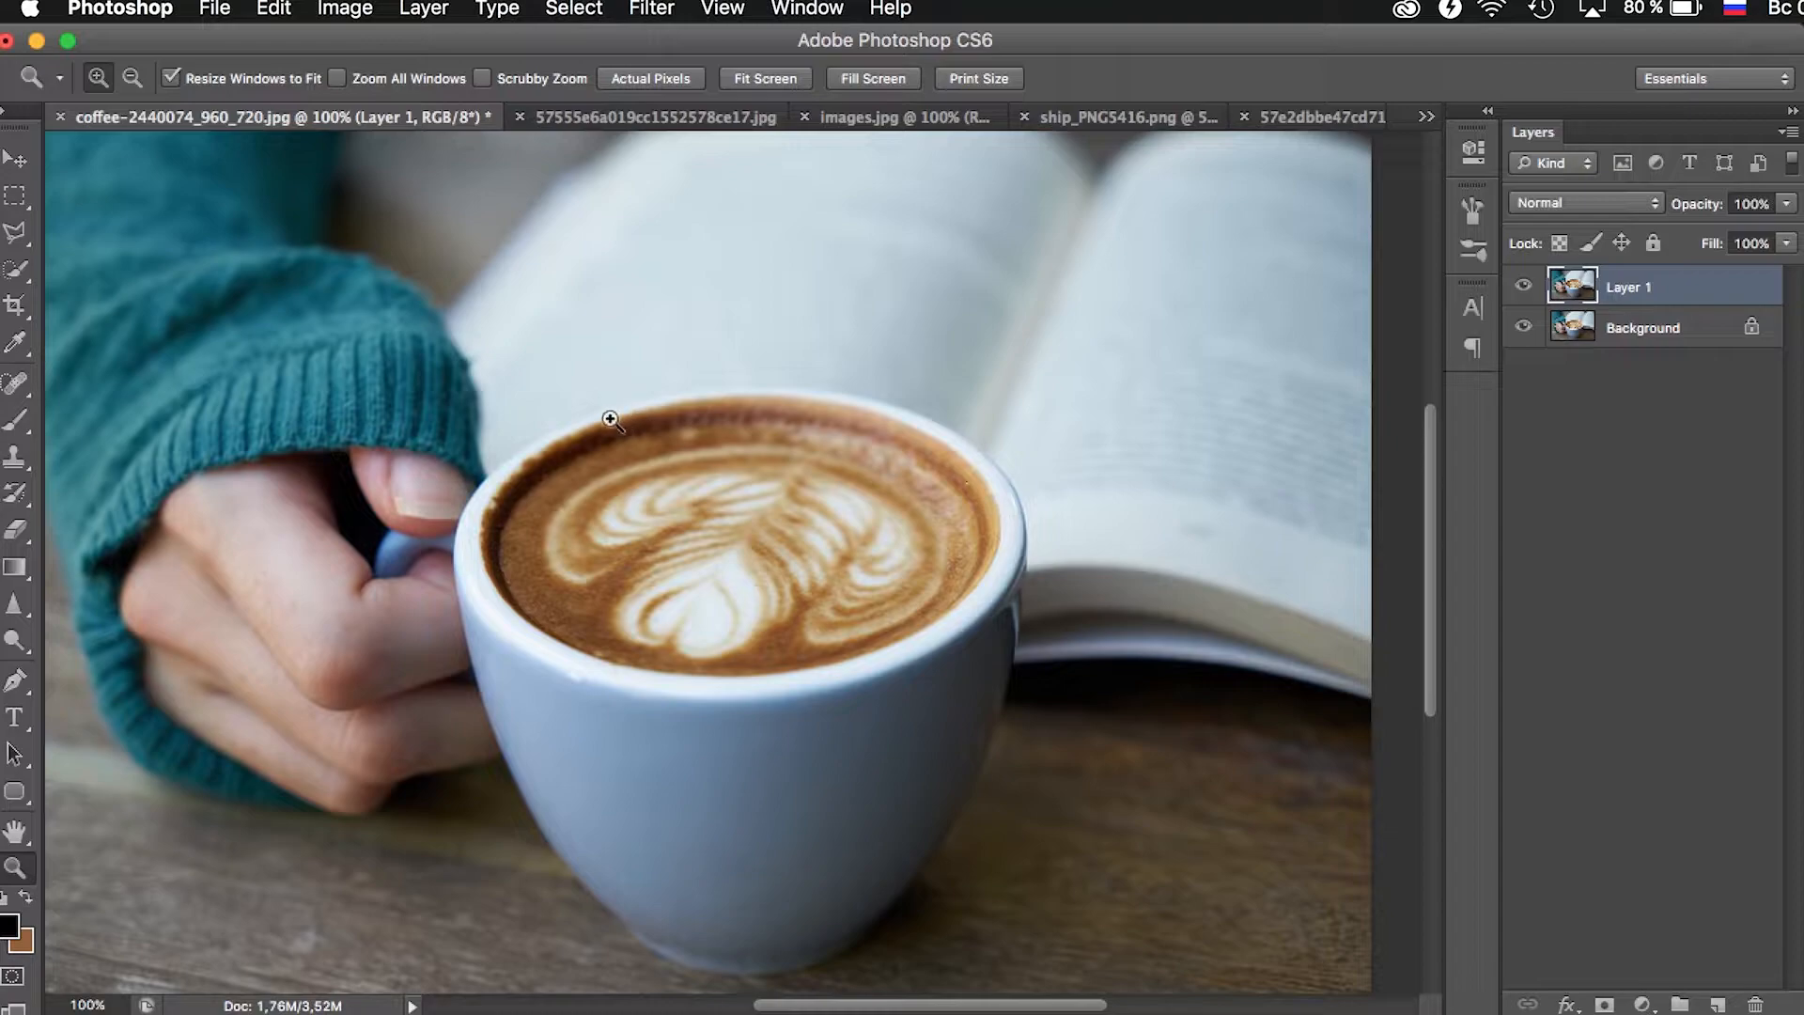
click(17, 273)
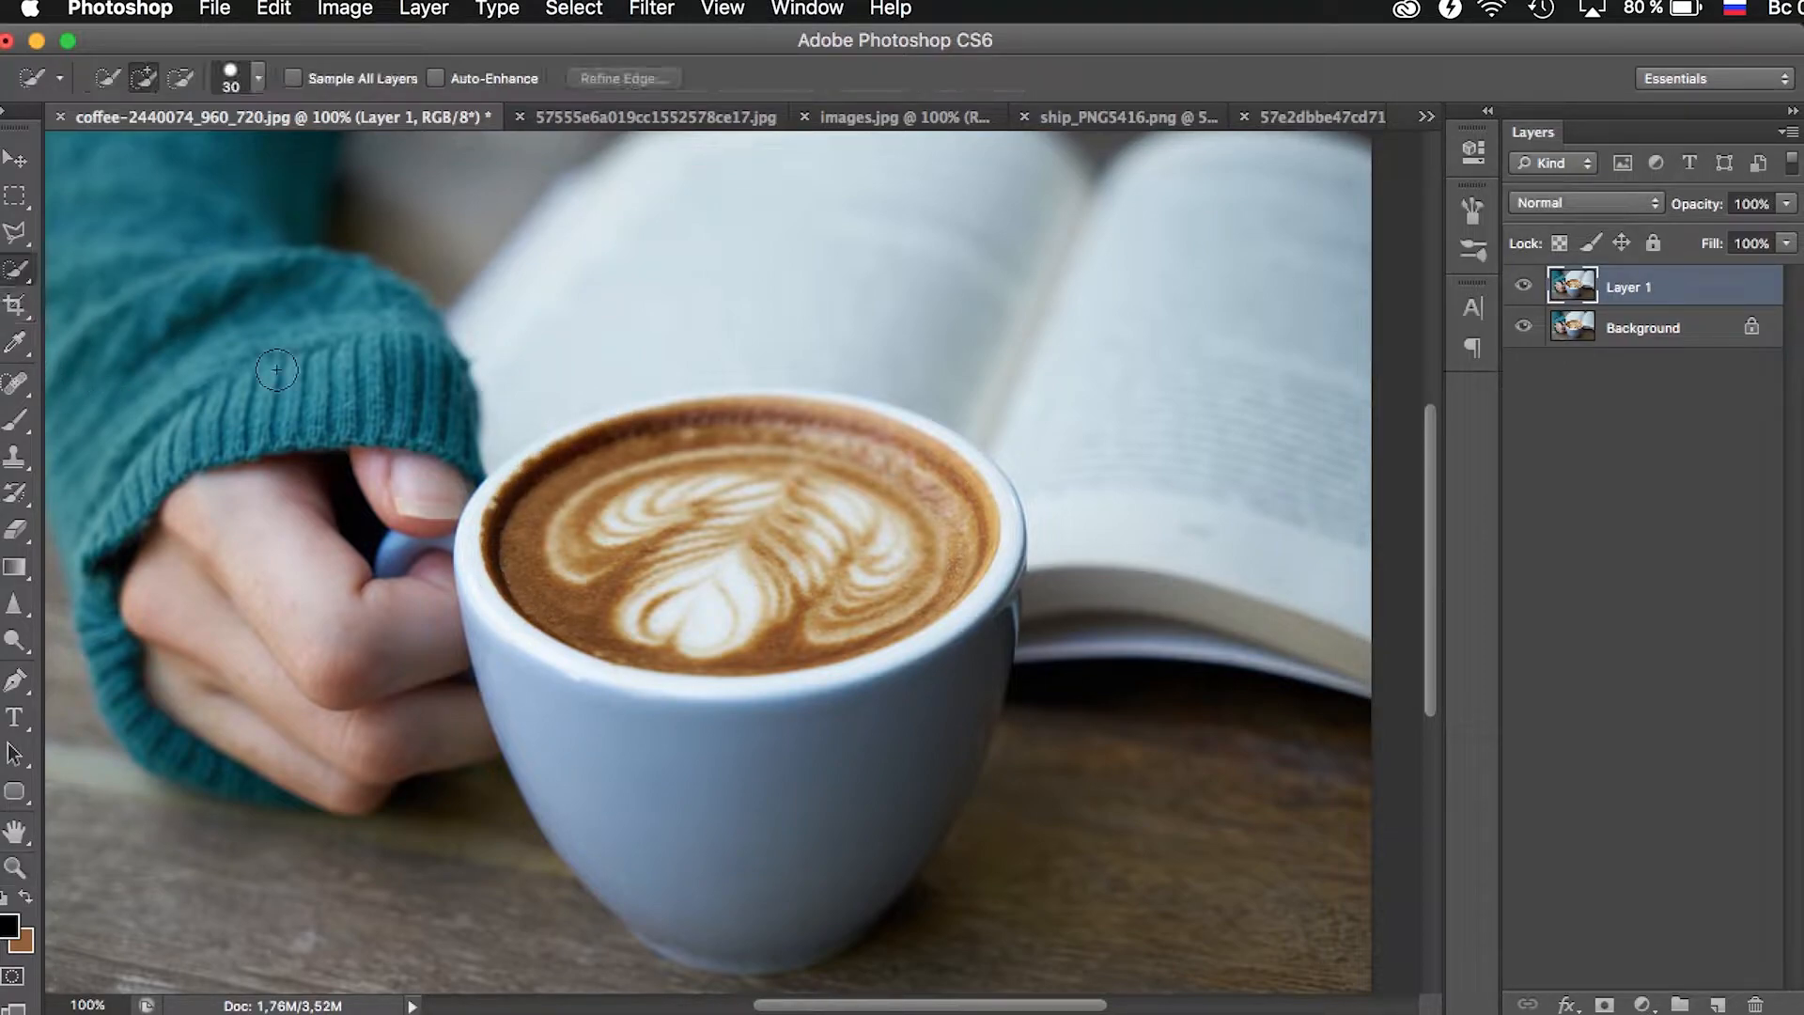
mouse_move(521, 549)
mouse_down()
mouse_move(568, 487)
mouse_move(674, 436)
mouse_move(808, 470)
mouse_up()
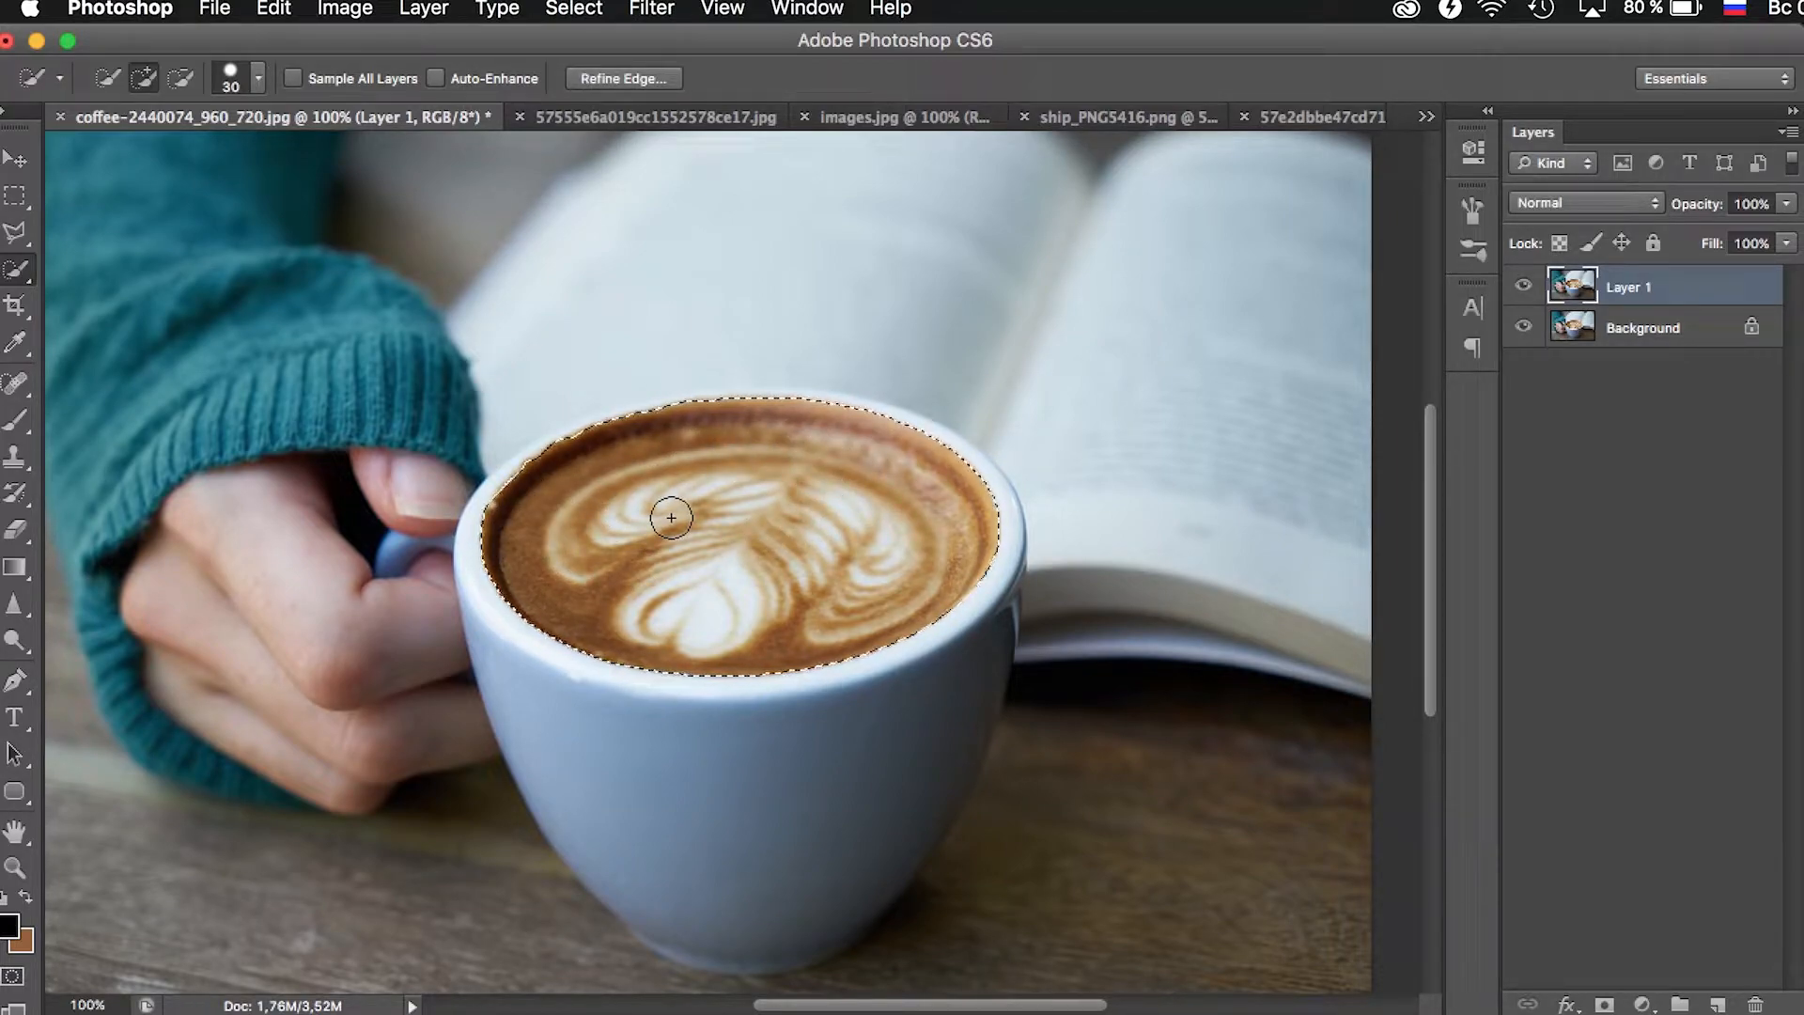
key(super+j)
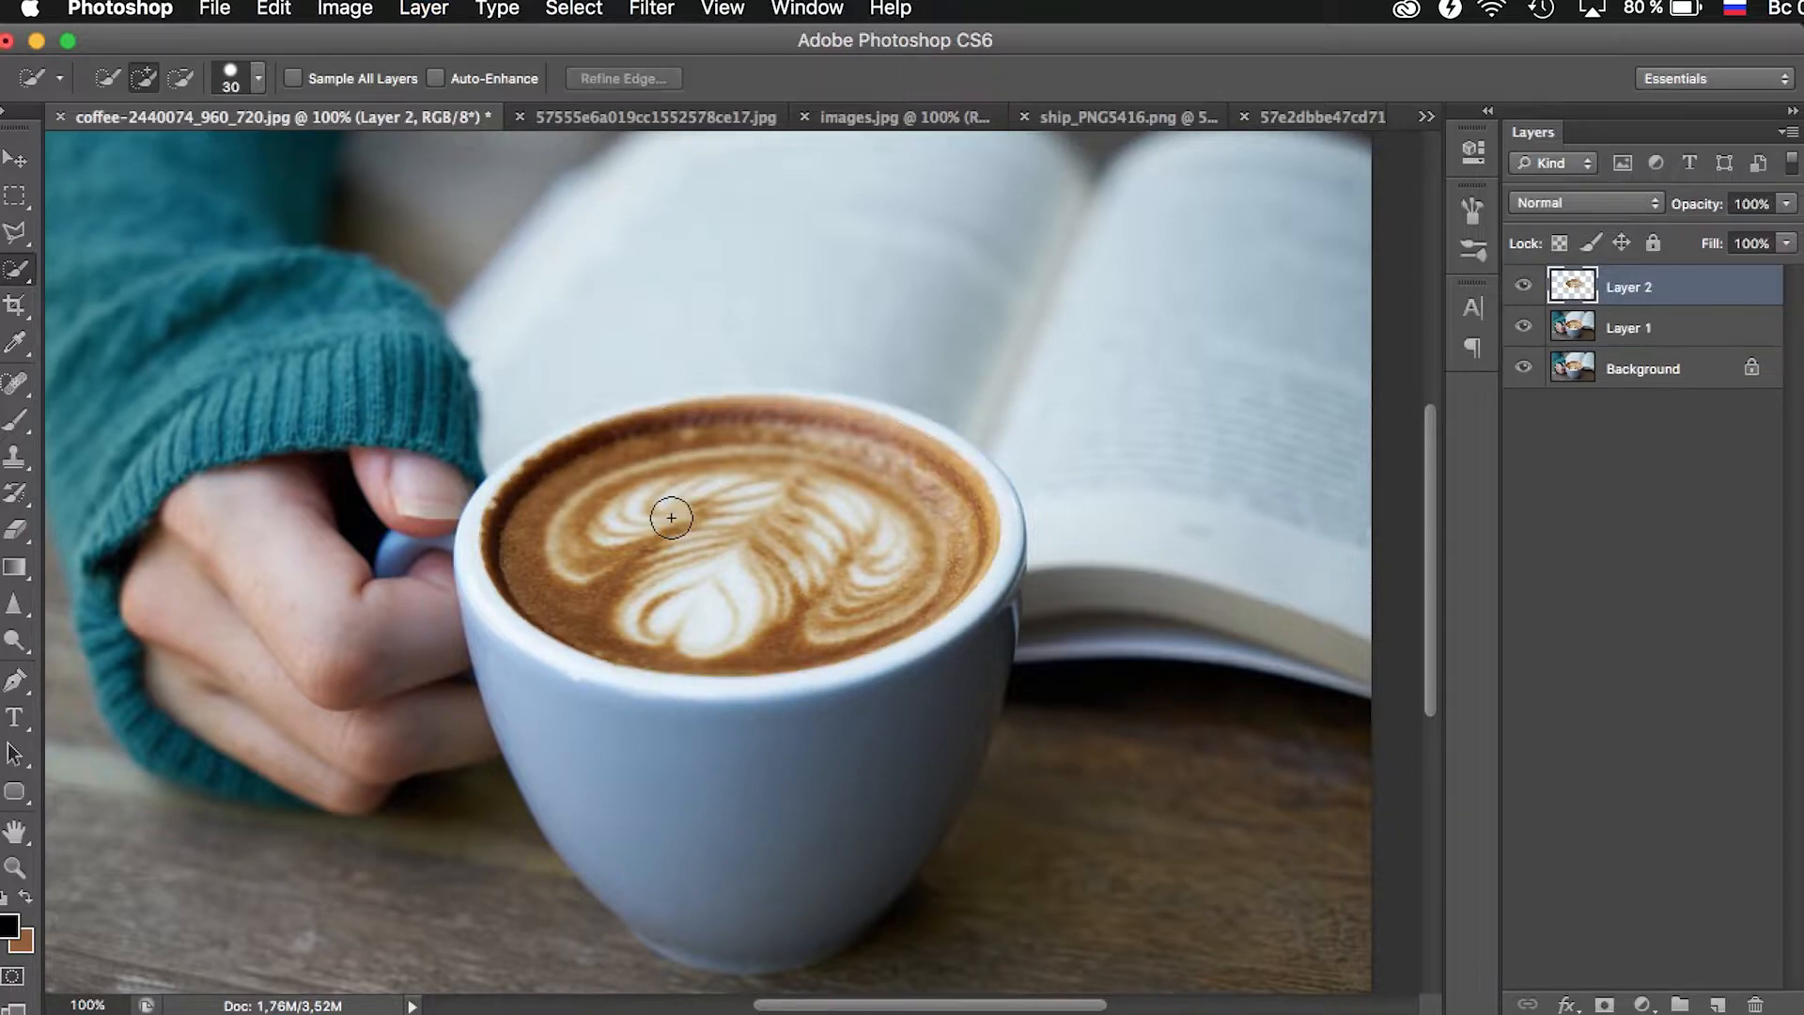
click(4, 164)
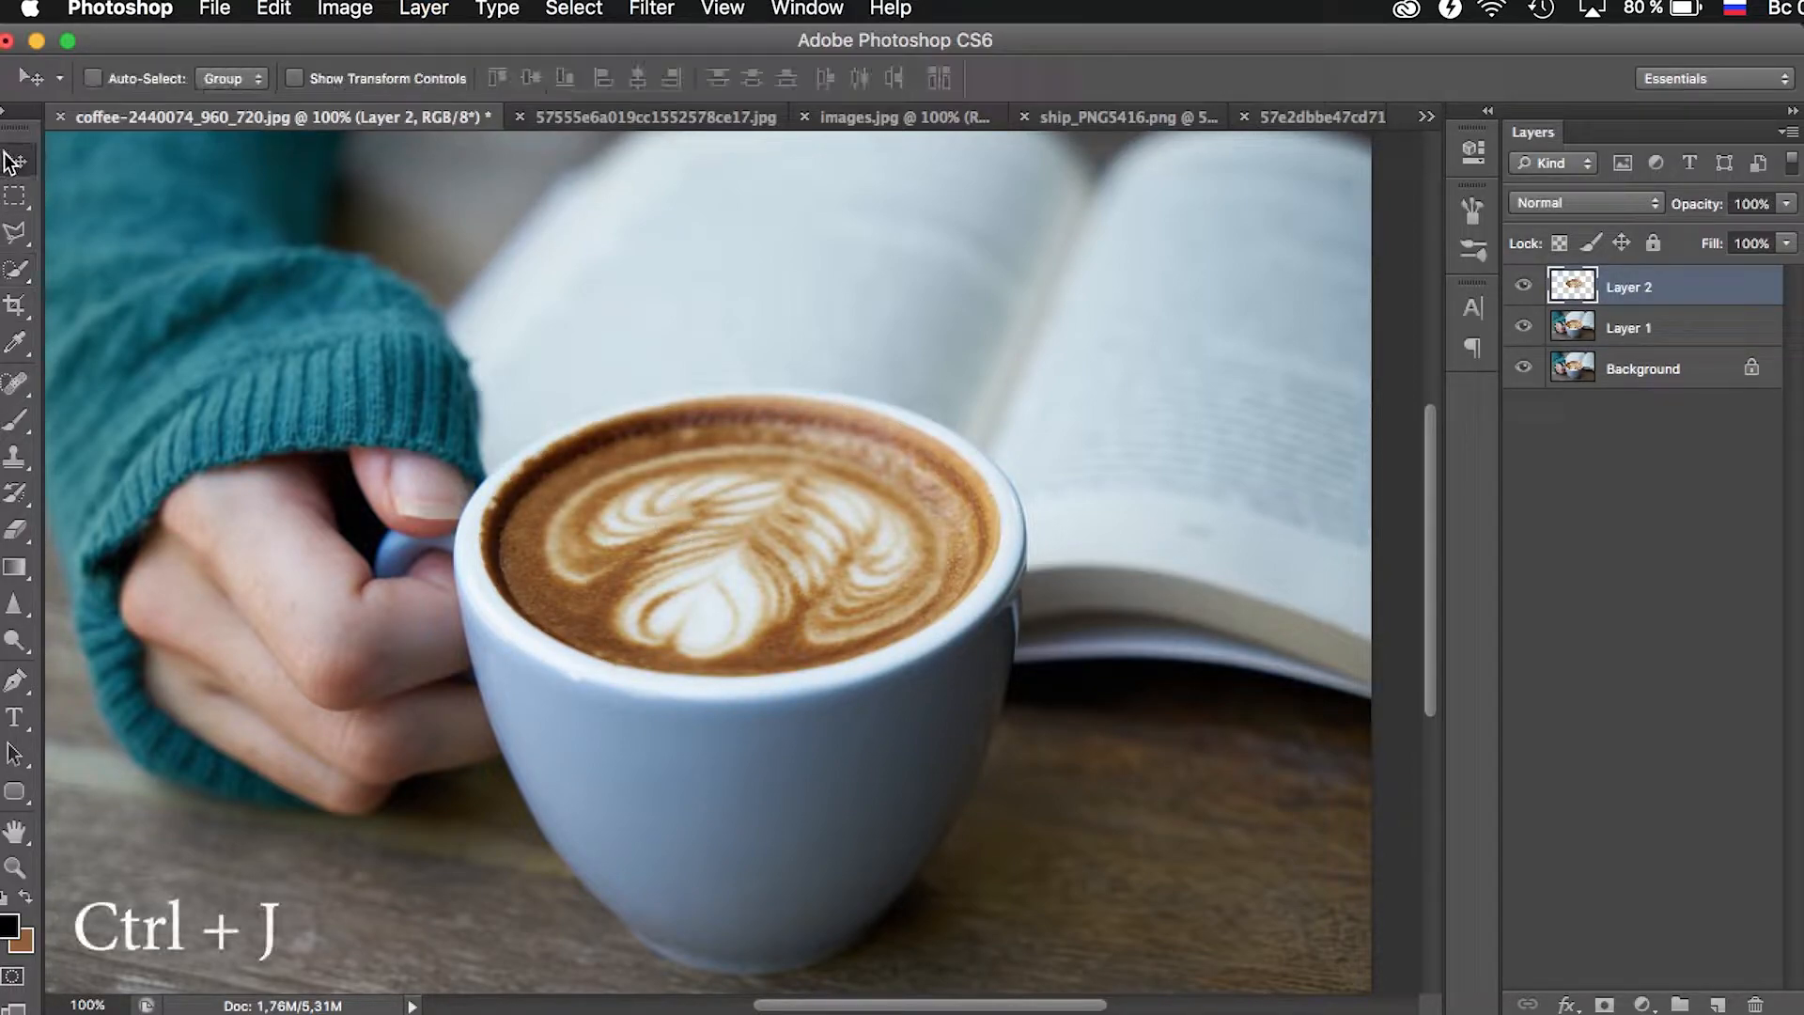
drag(700, 507, 752, 372)
key(super+z)
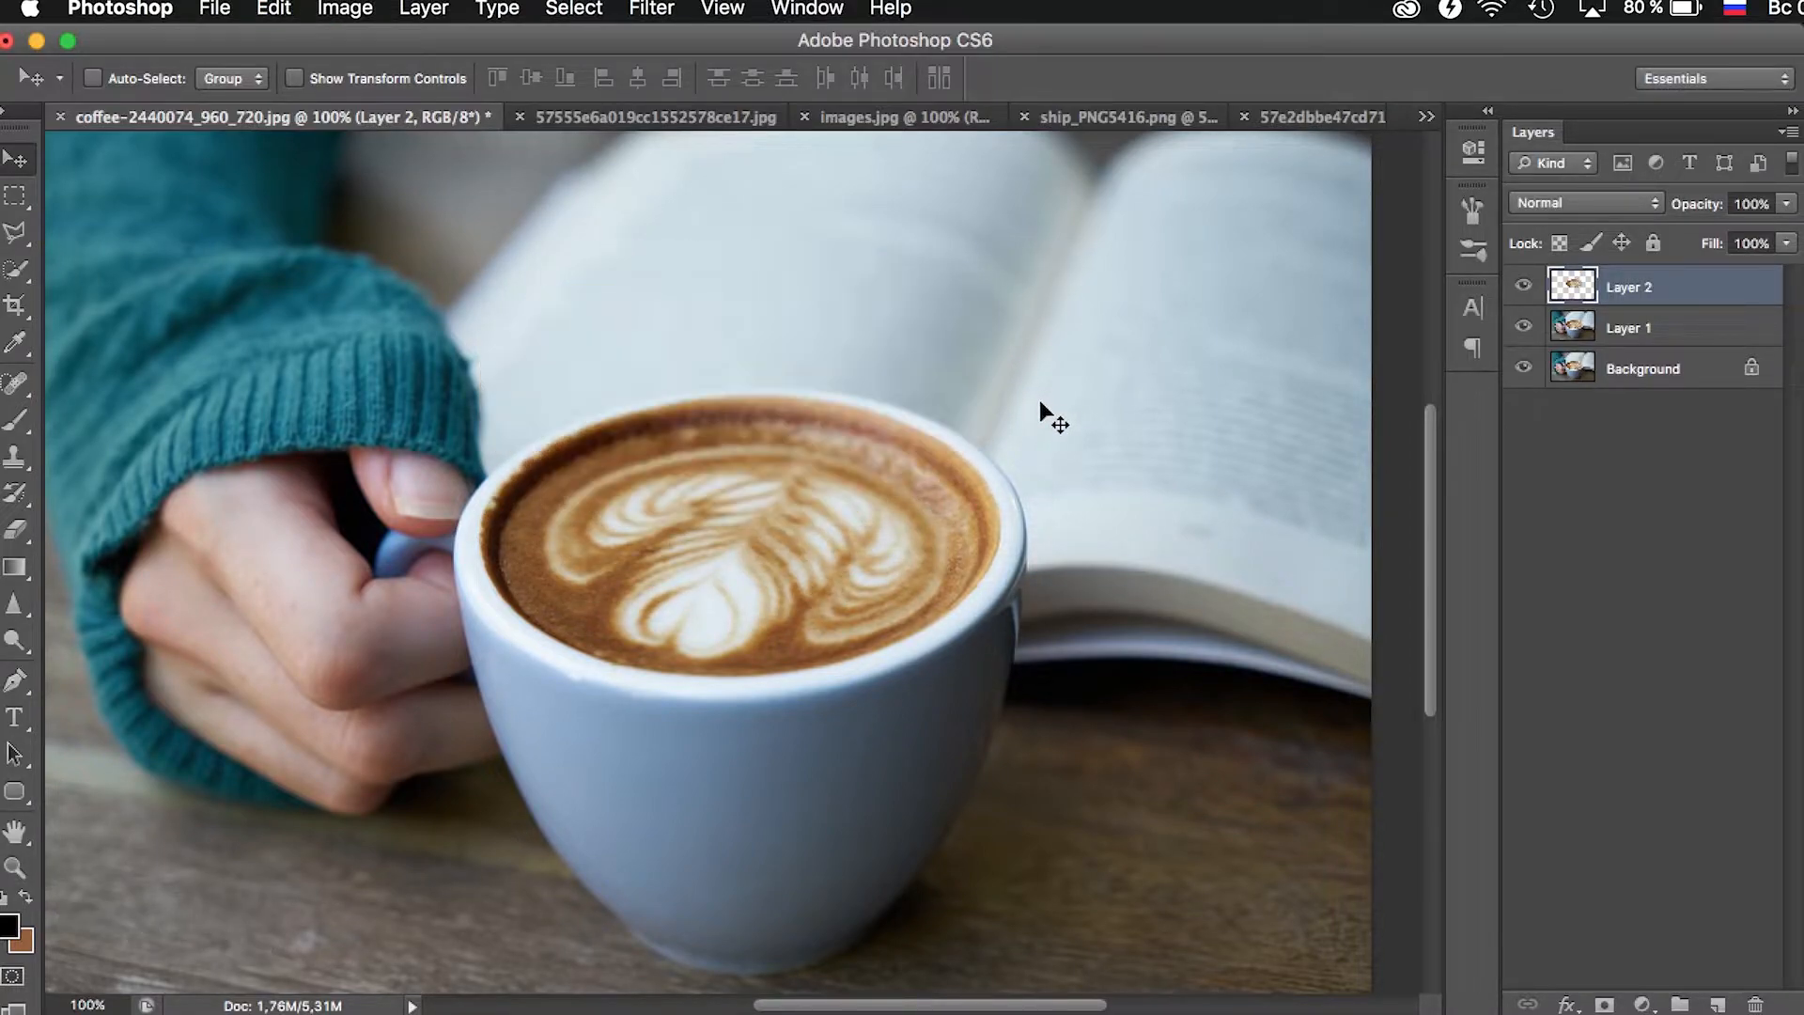
- Select the entire sea picture in 57555e6a019cc1552578ce17.jpg with the rectangular marquee and copy it
click(654, 122)
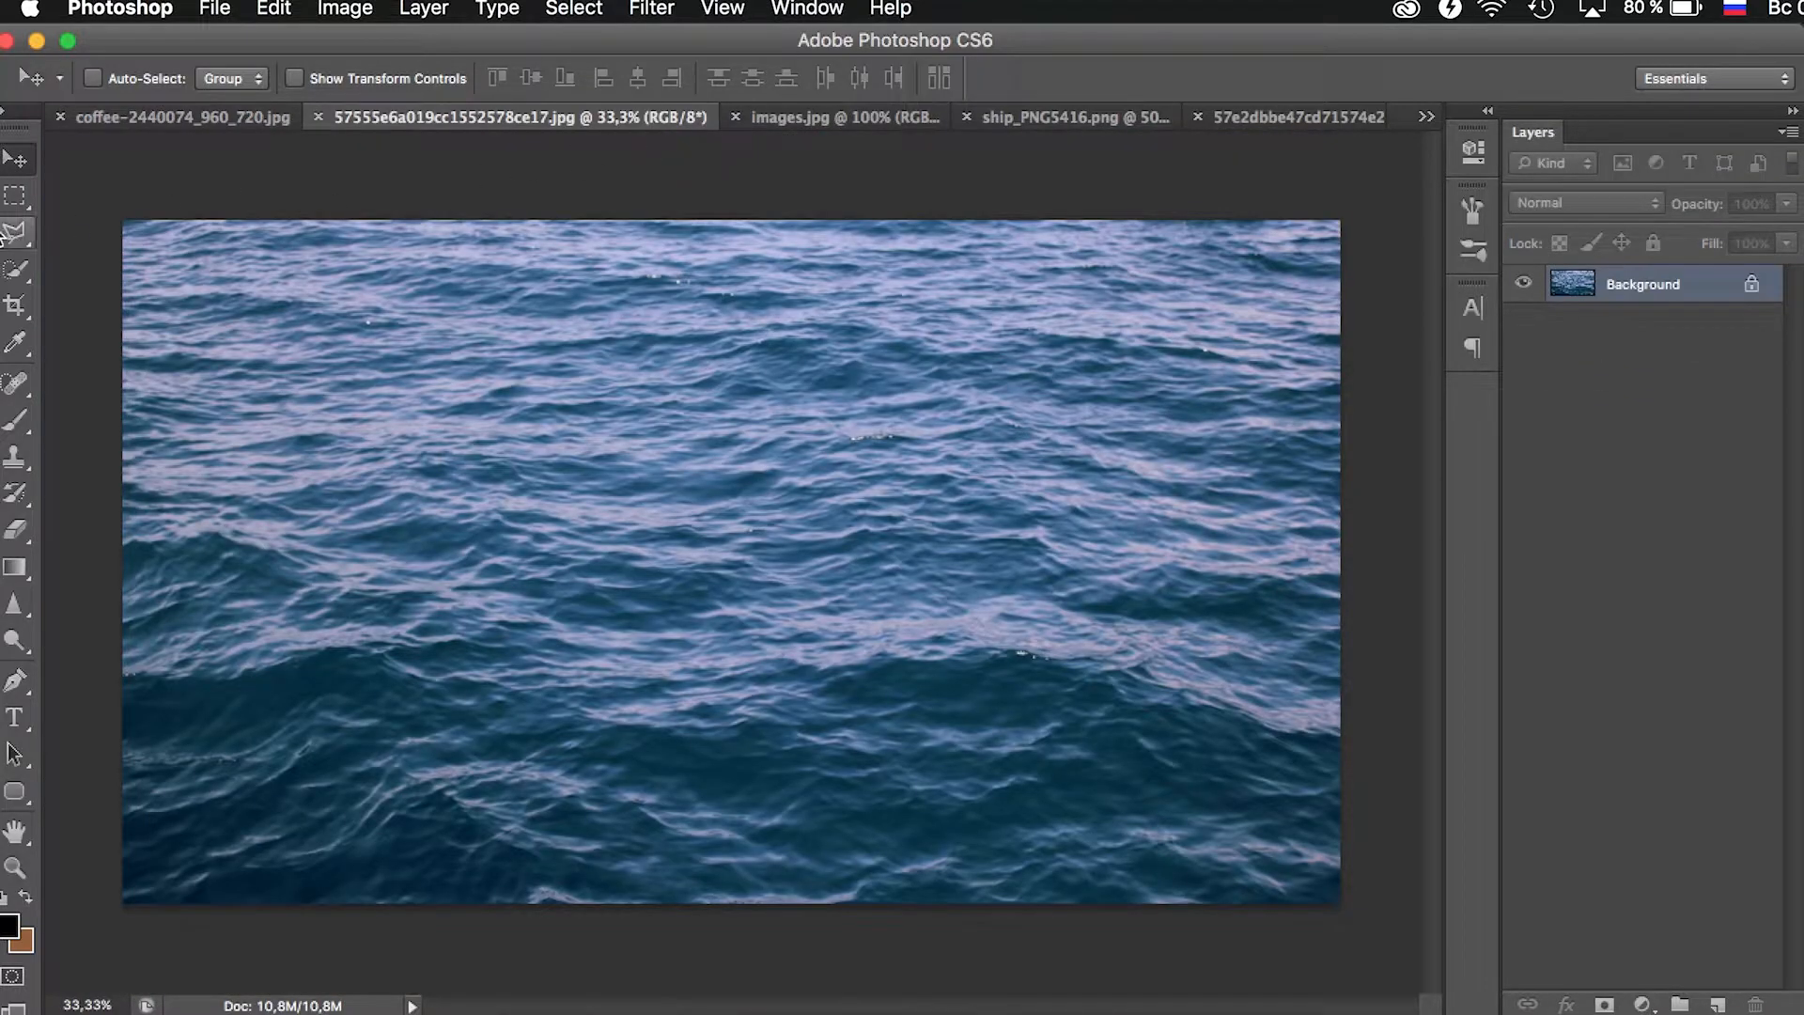
click(15, 199)
drag(116, 191, 1728, 930)
key(ctrl+c)
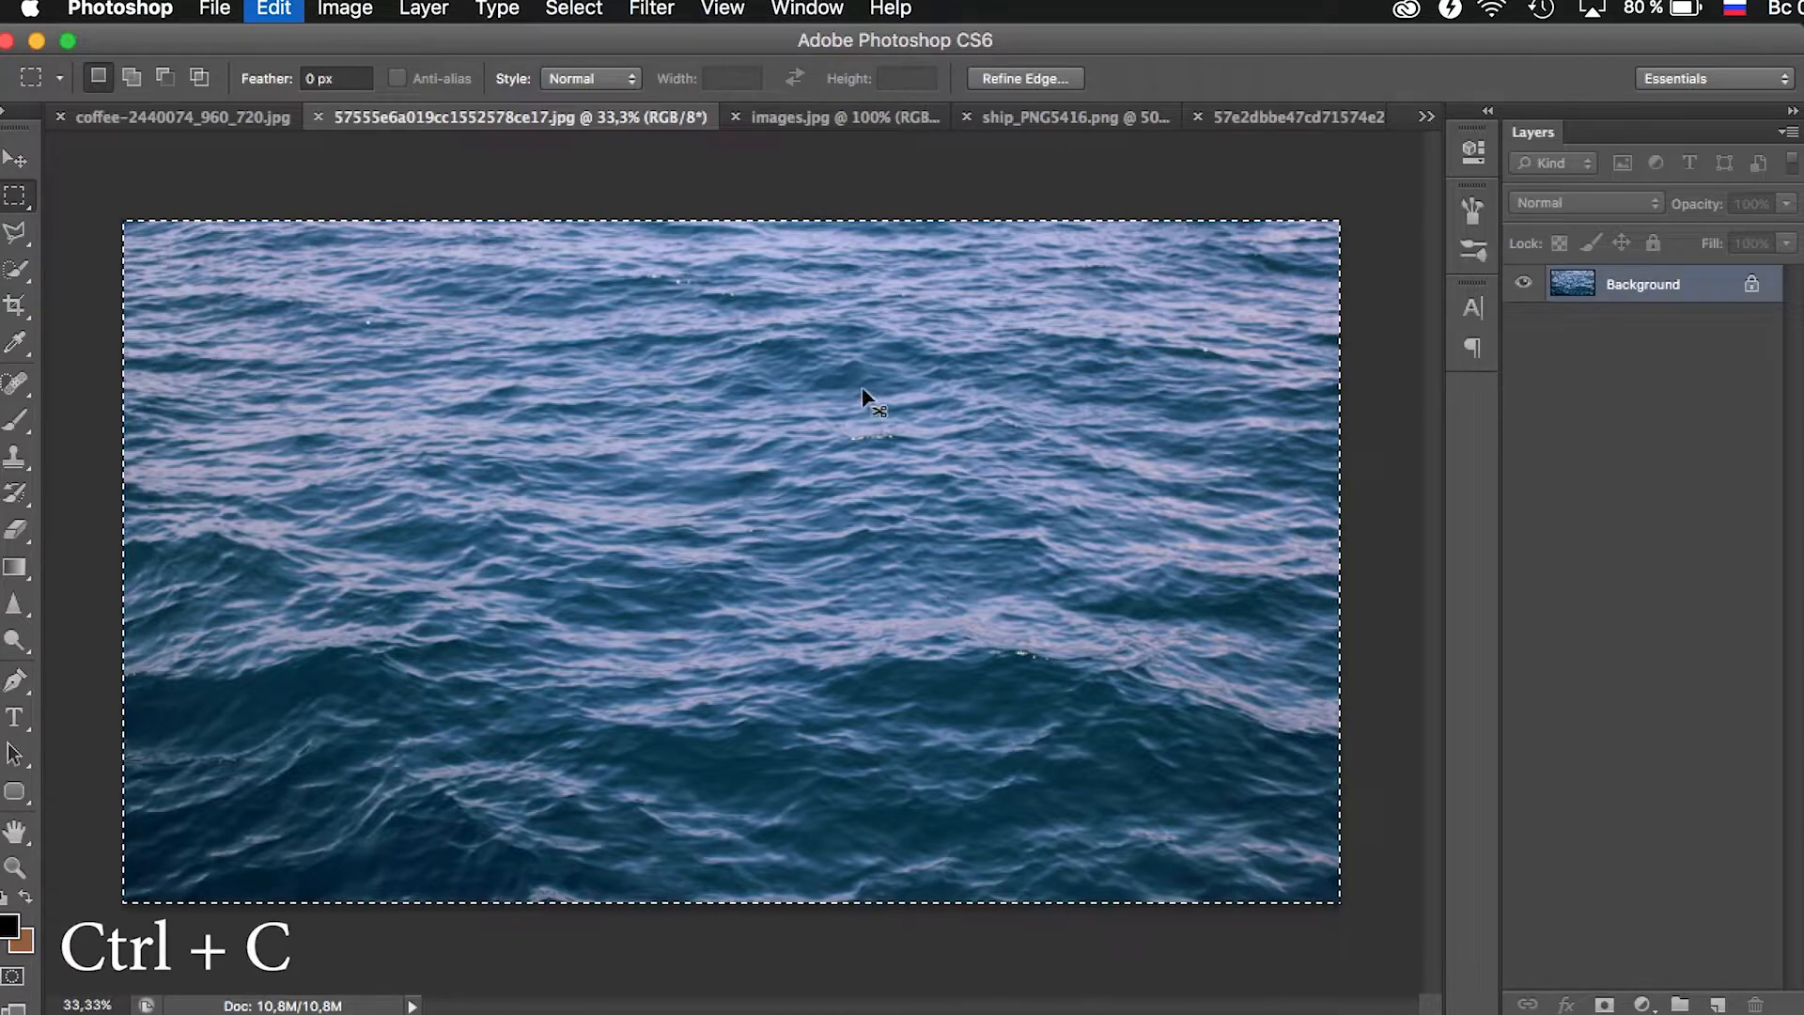
- Paste the sea picture above the cut-out coffee surface in the coffee photo and clip it to that layer with a clipping mask
click(246, 116)
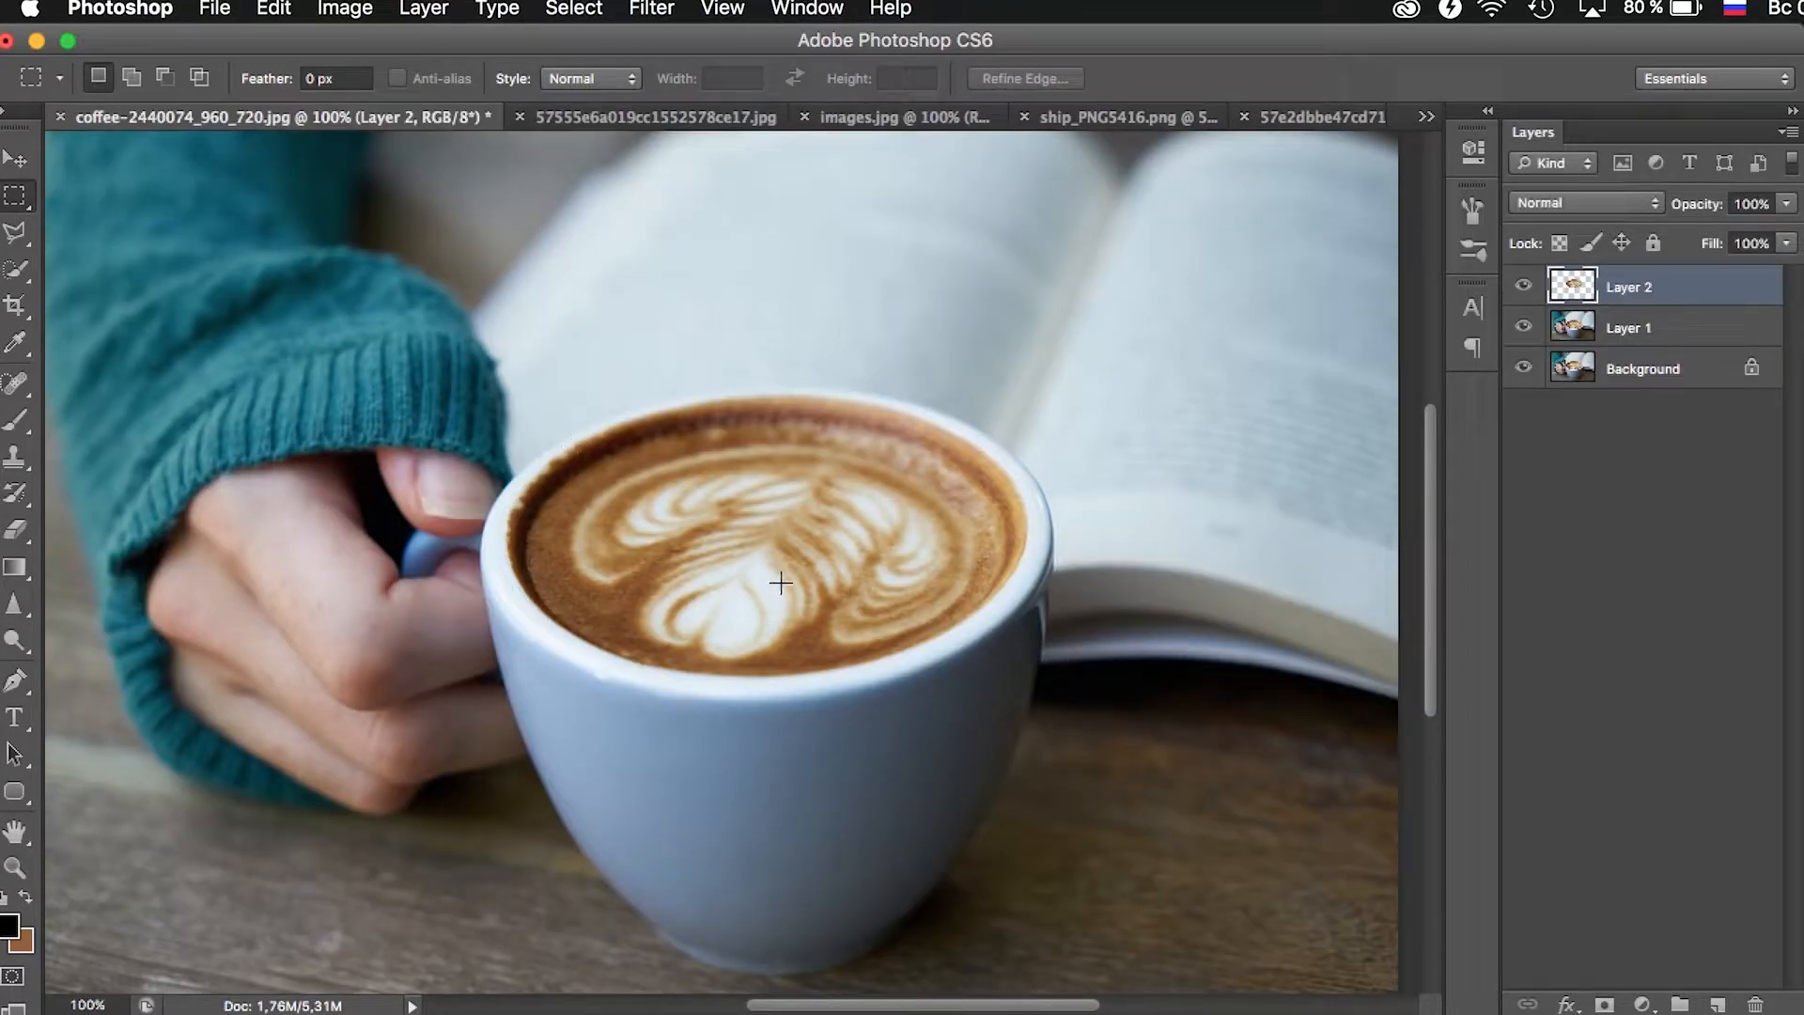
click(15, 867)
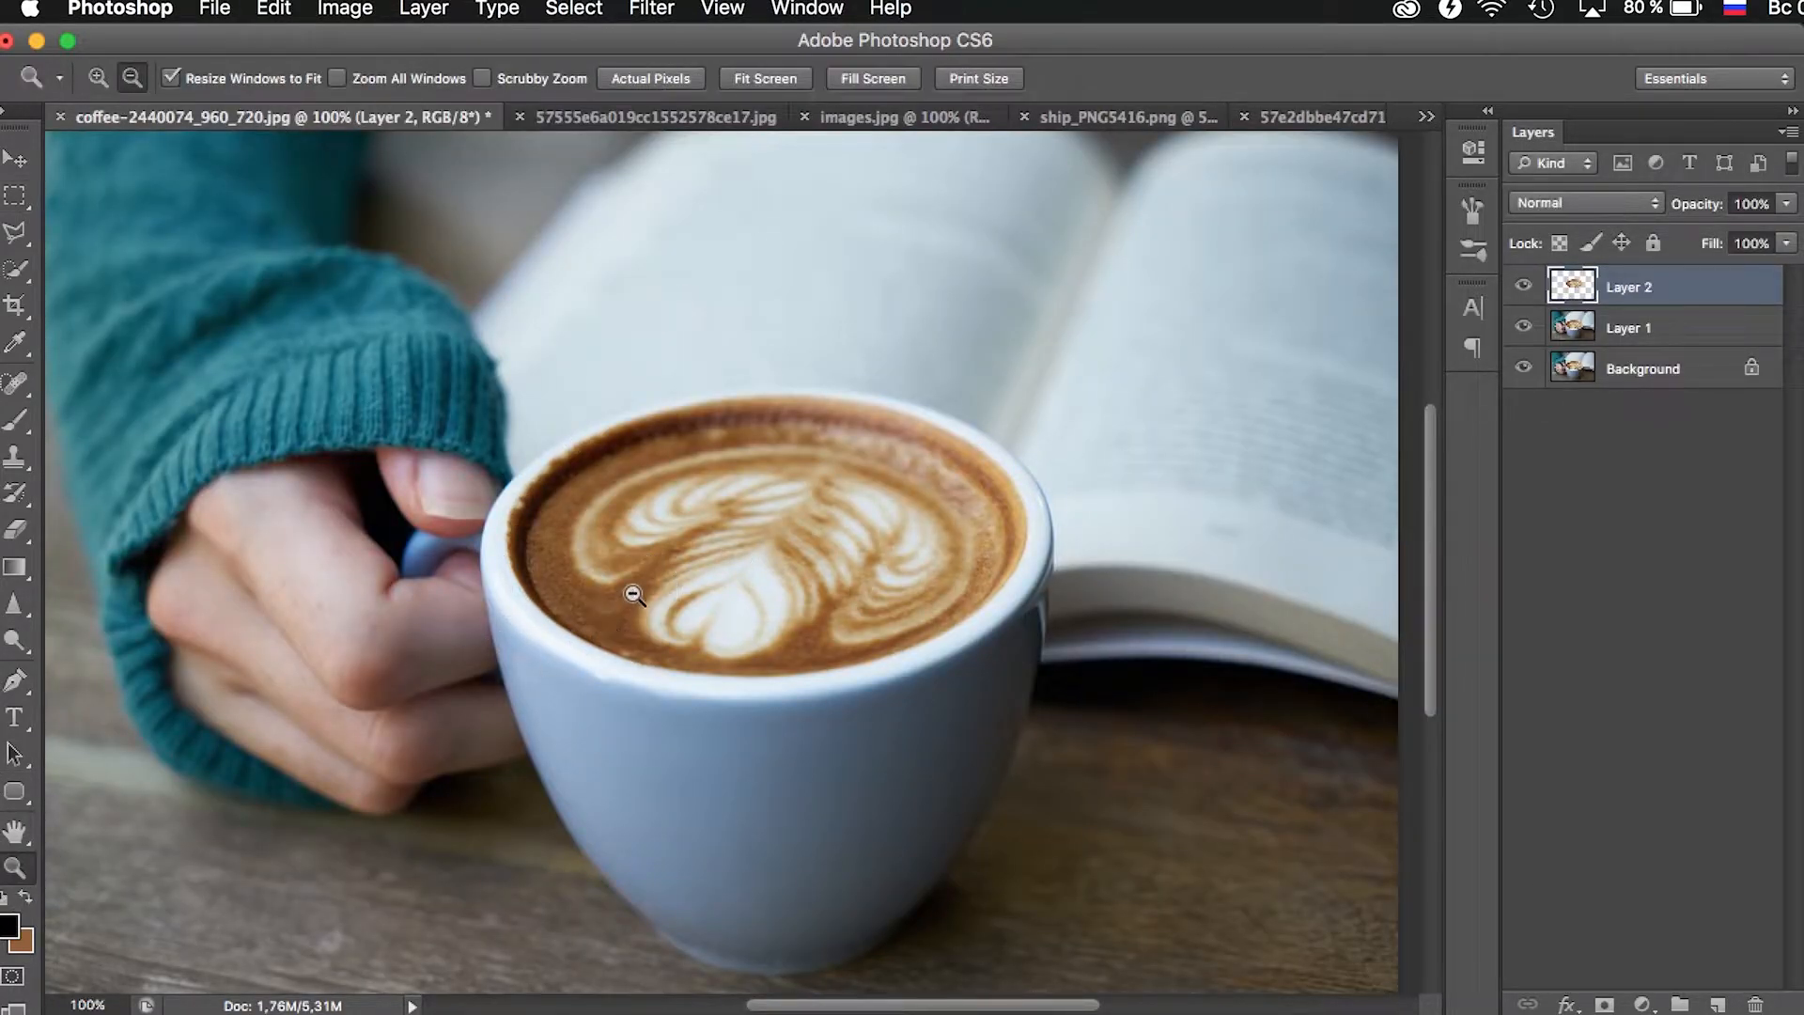
alt+click(643, 586)
click(645, 583)
key(ctrl+v)
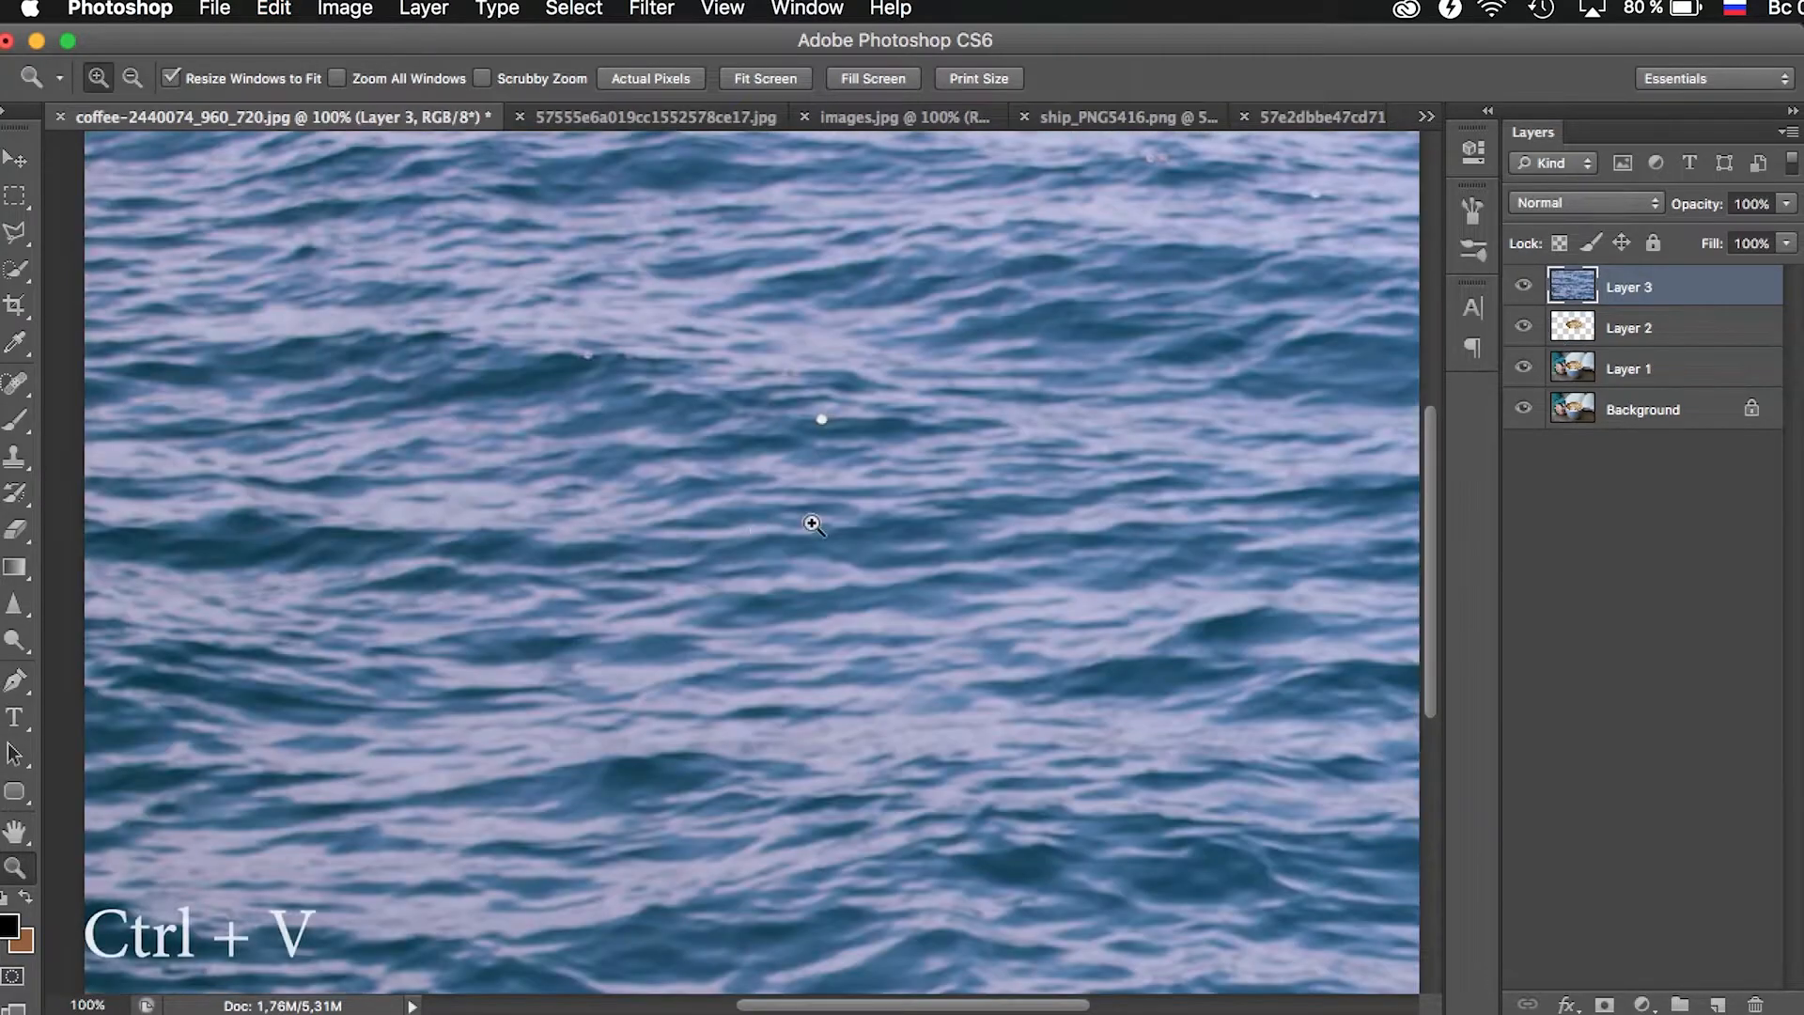
alt+click(878, 505)
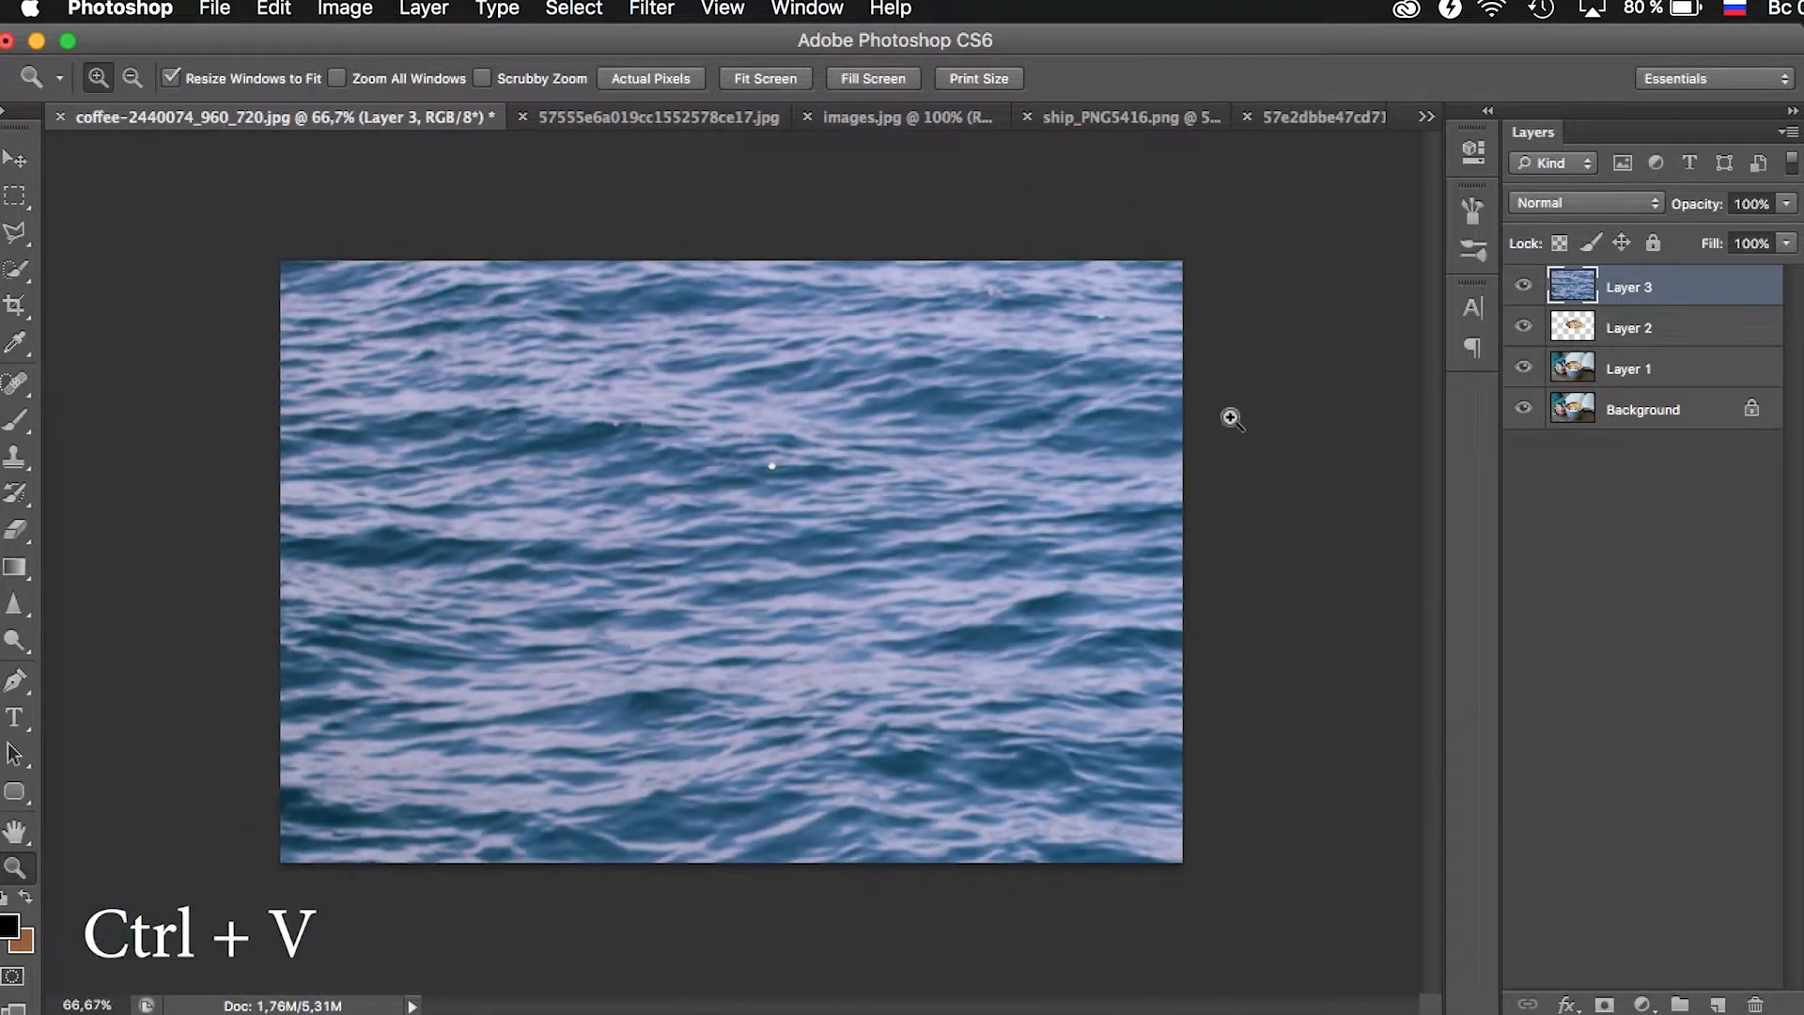
right_click(1702, 289)
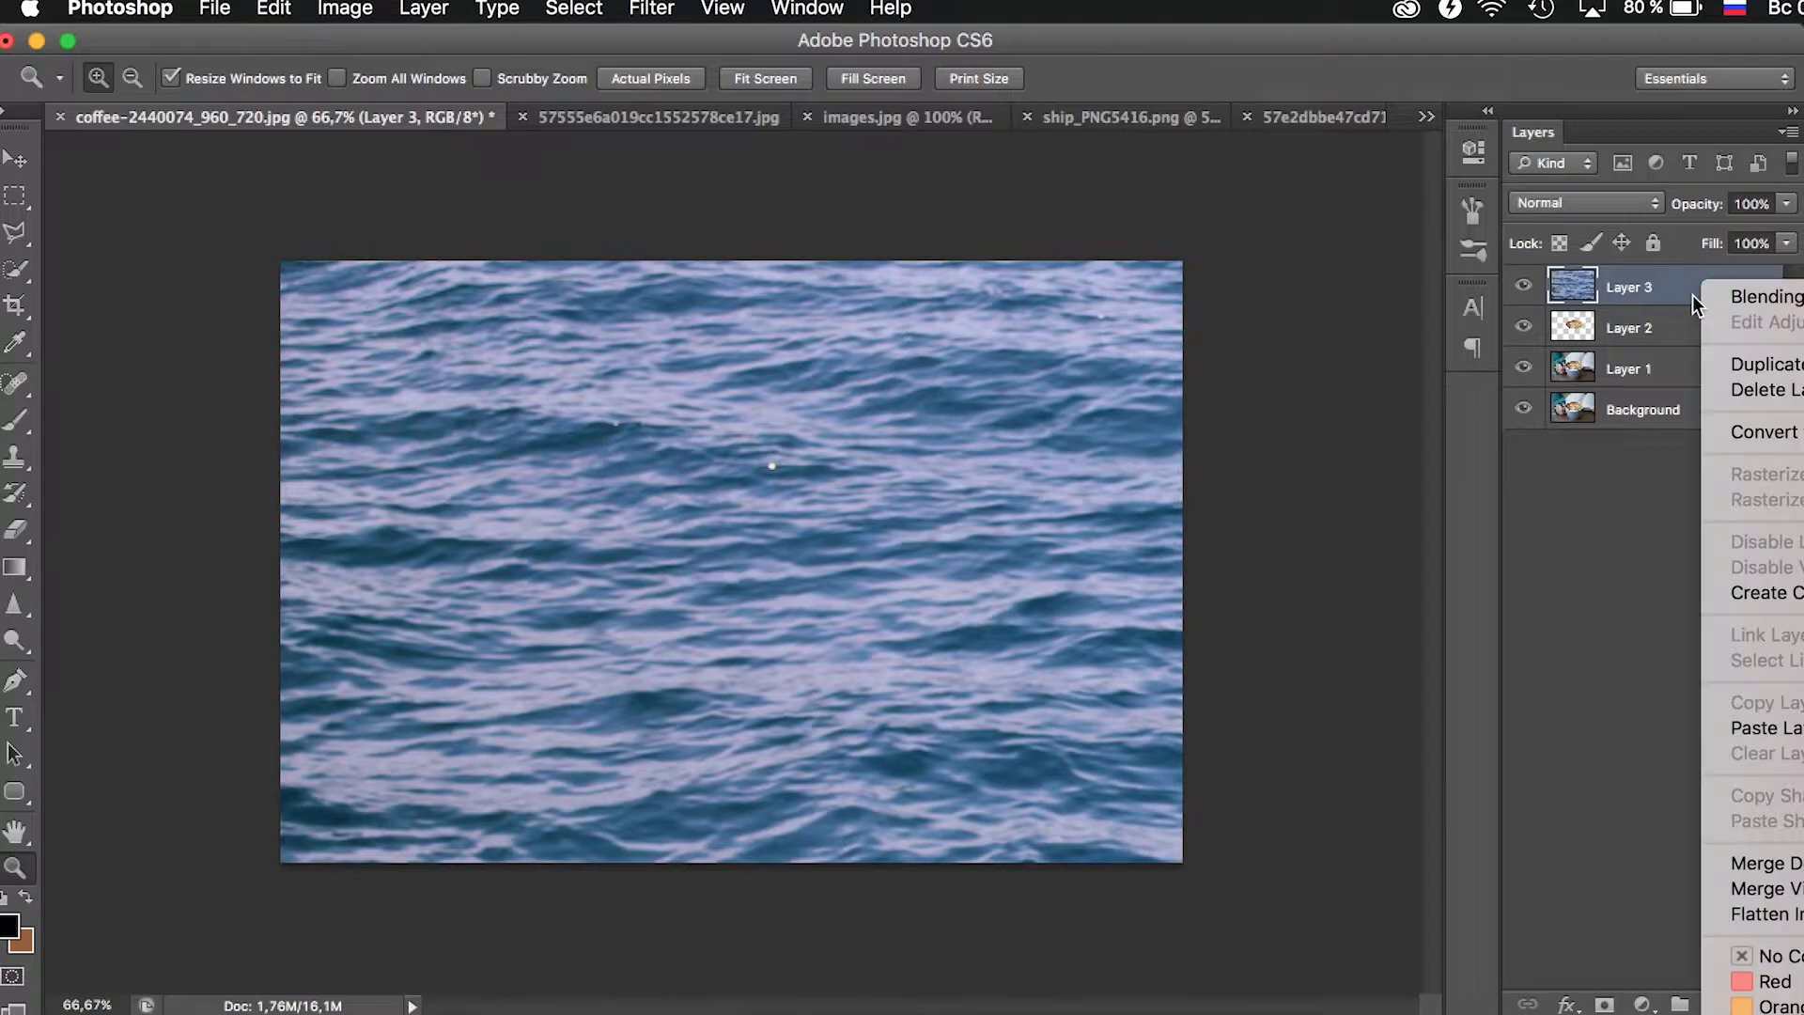
click(1758, 594)
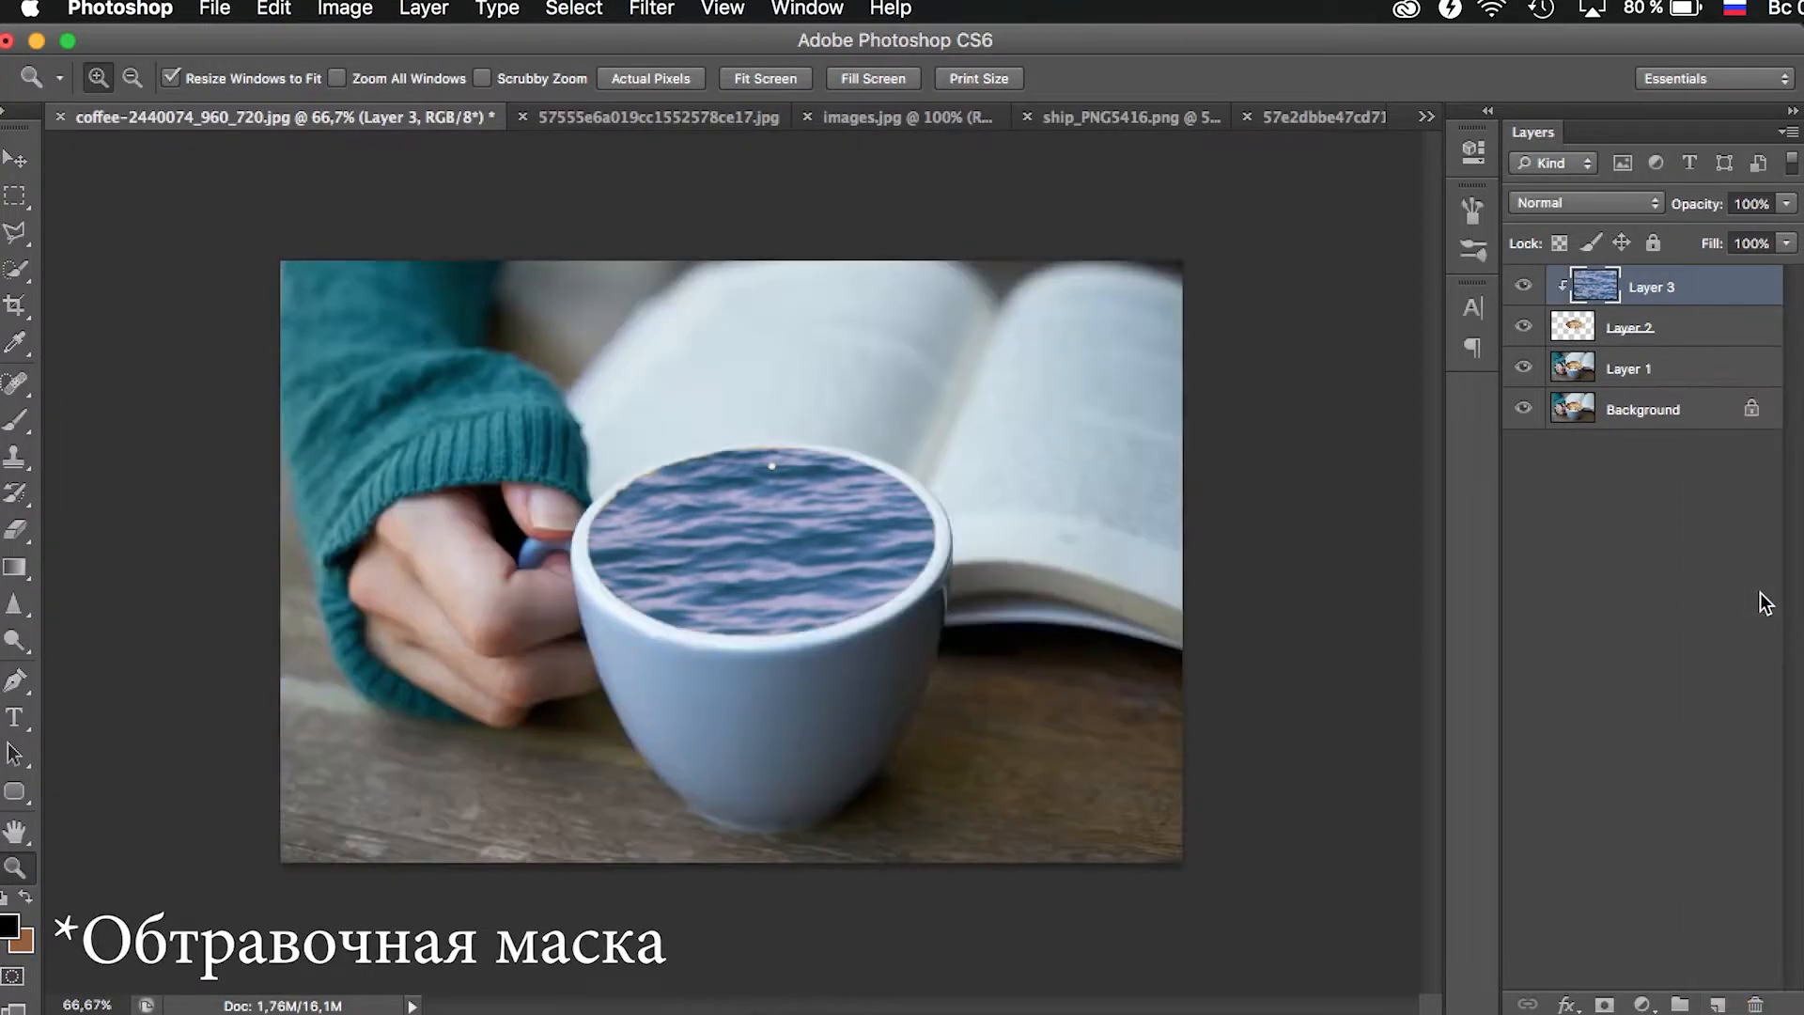
- Scale the sea layer down to about 25% with Free Transform and position it over the cup's opening
key(ctrl+t)
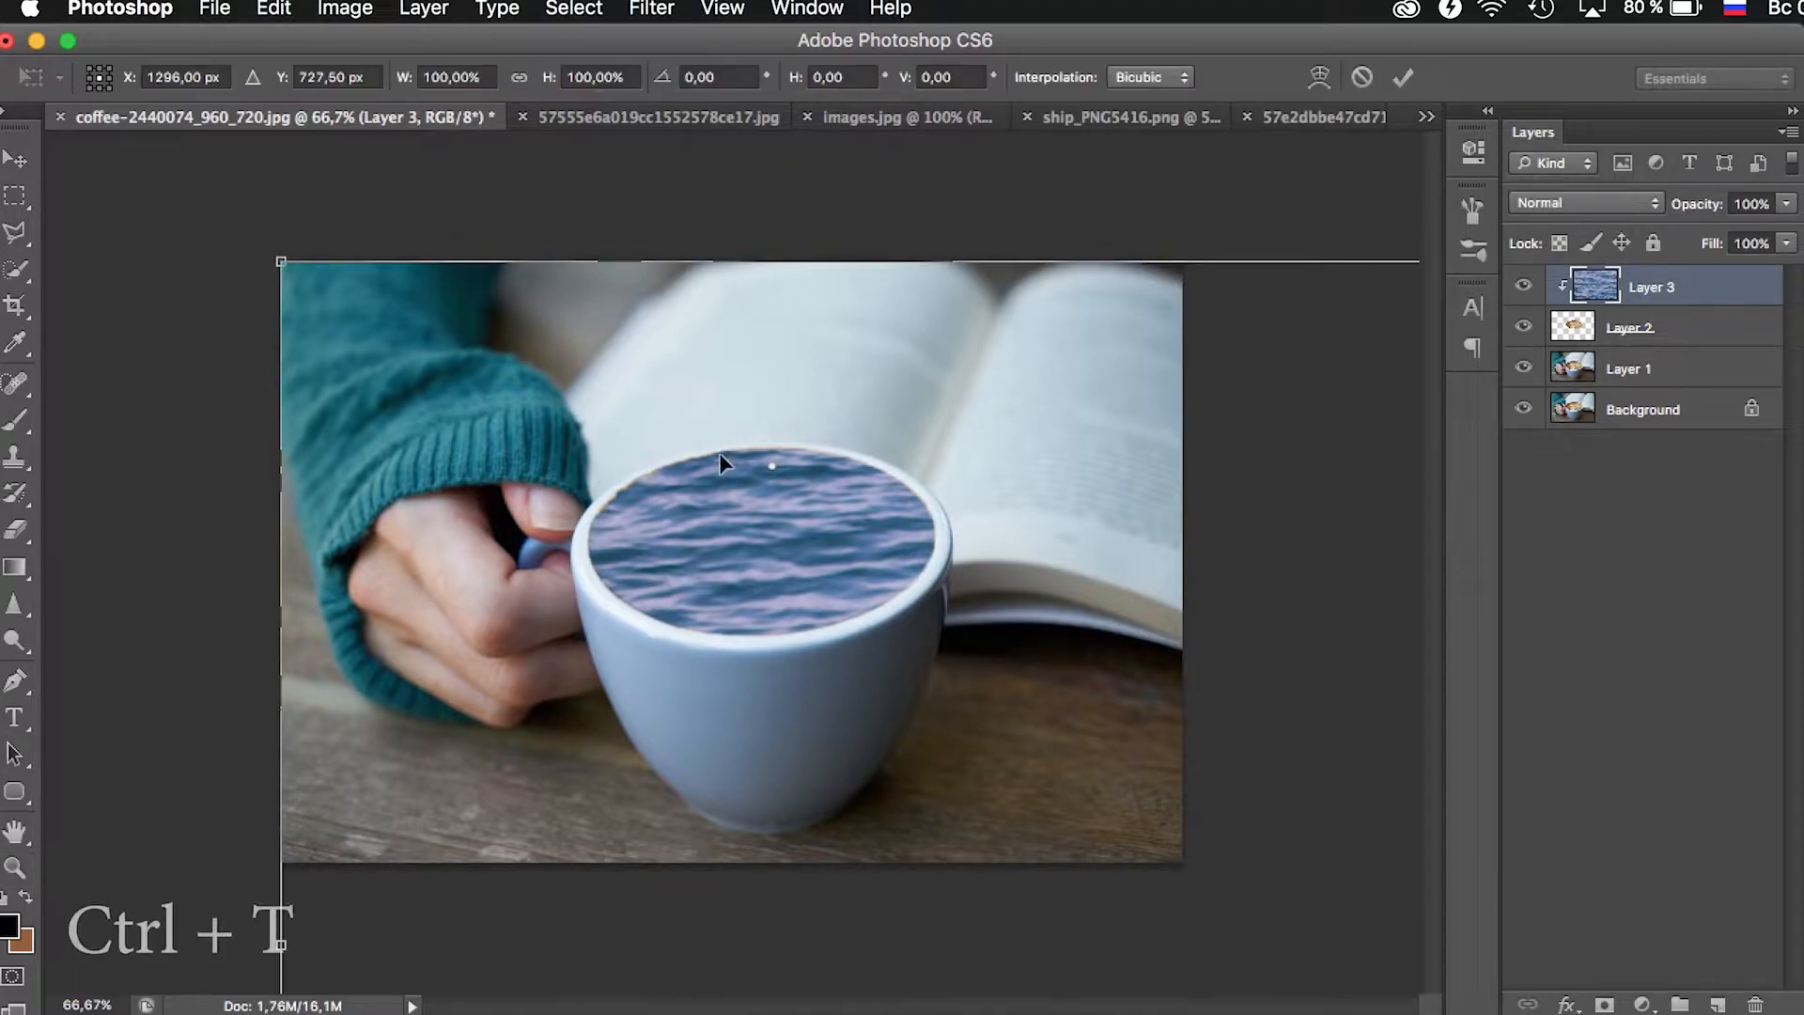
drag(280, 259, 601, 413)
click(1340, 870)
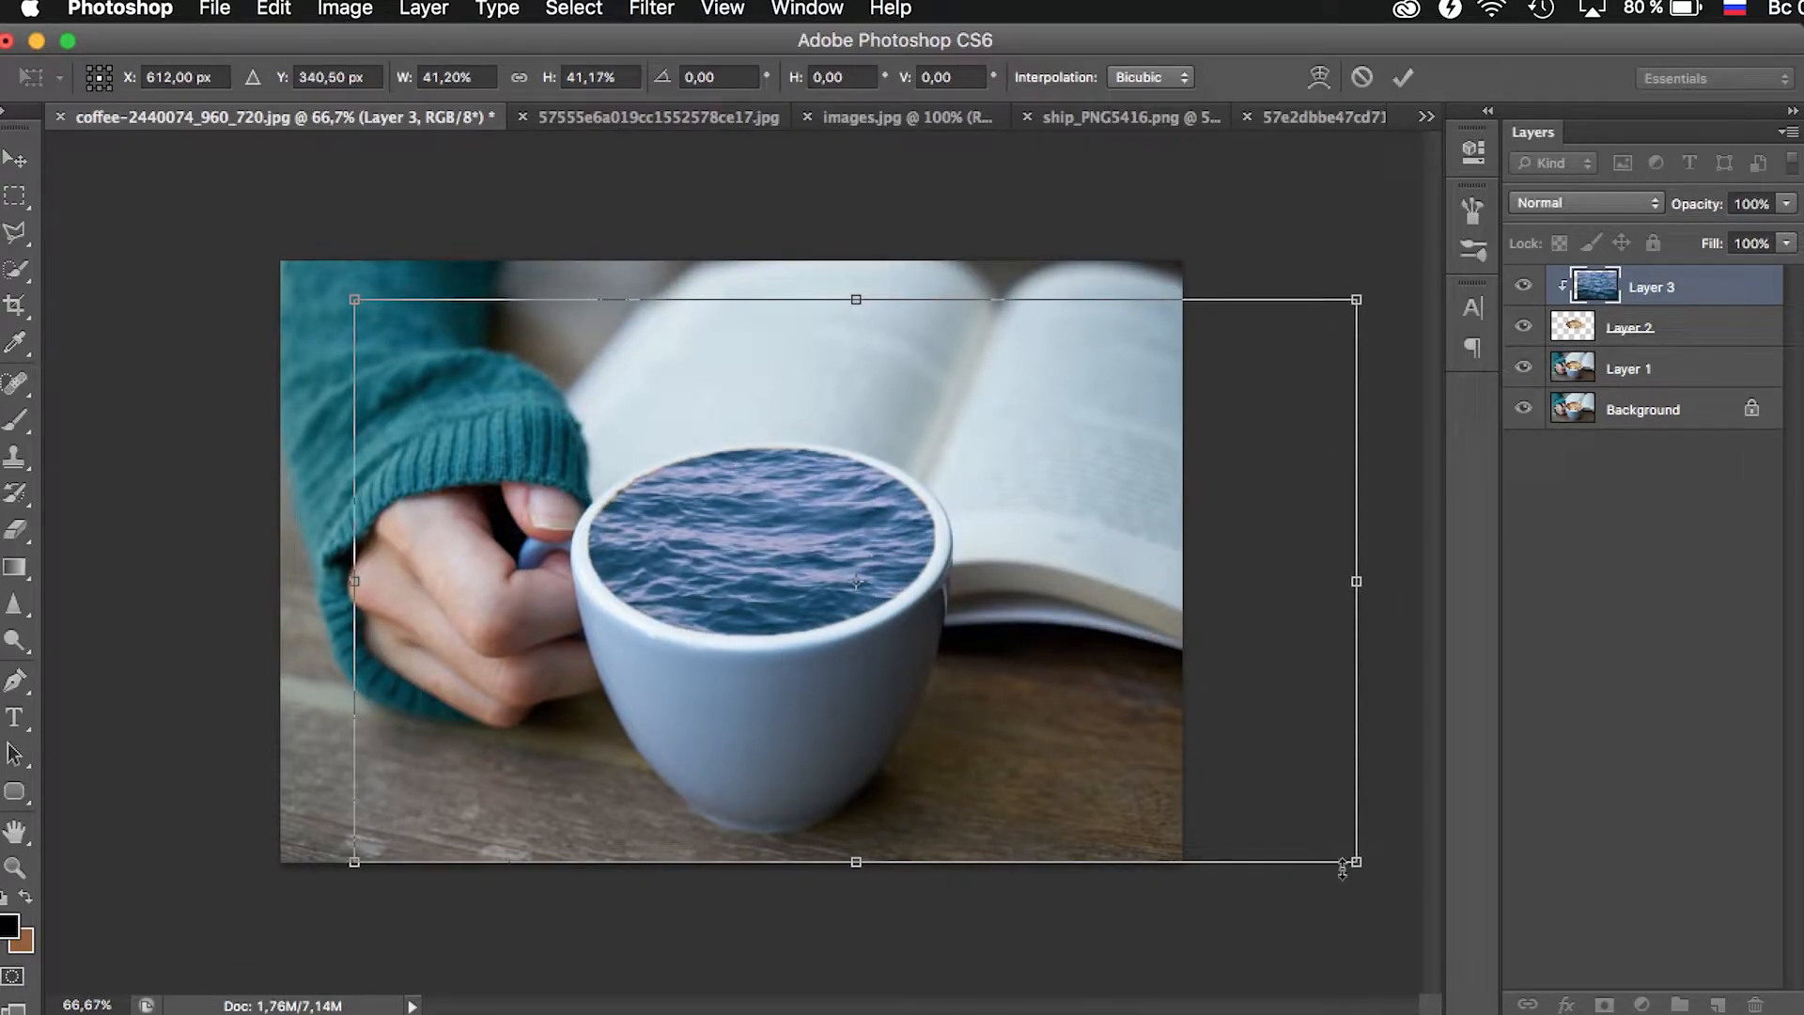
drag(1357, 865, 982, 712)
drag(1091, 738, 1046, 732)
drag(986, 658, 999, 676)
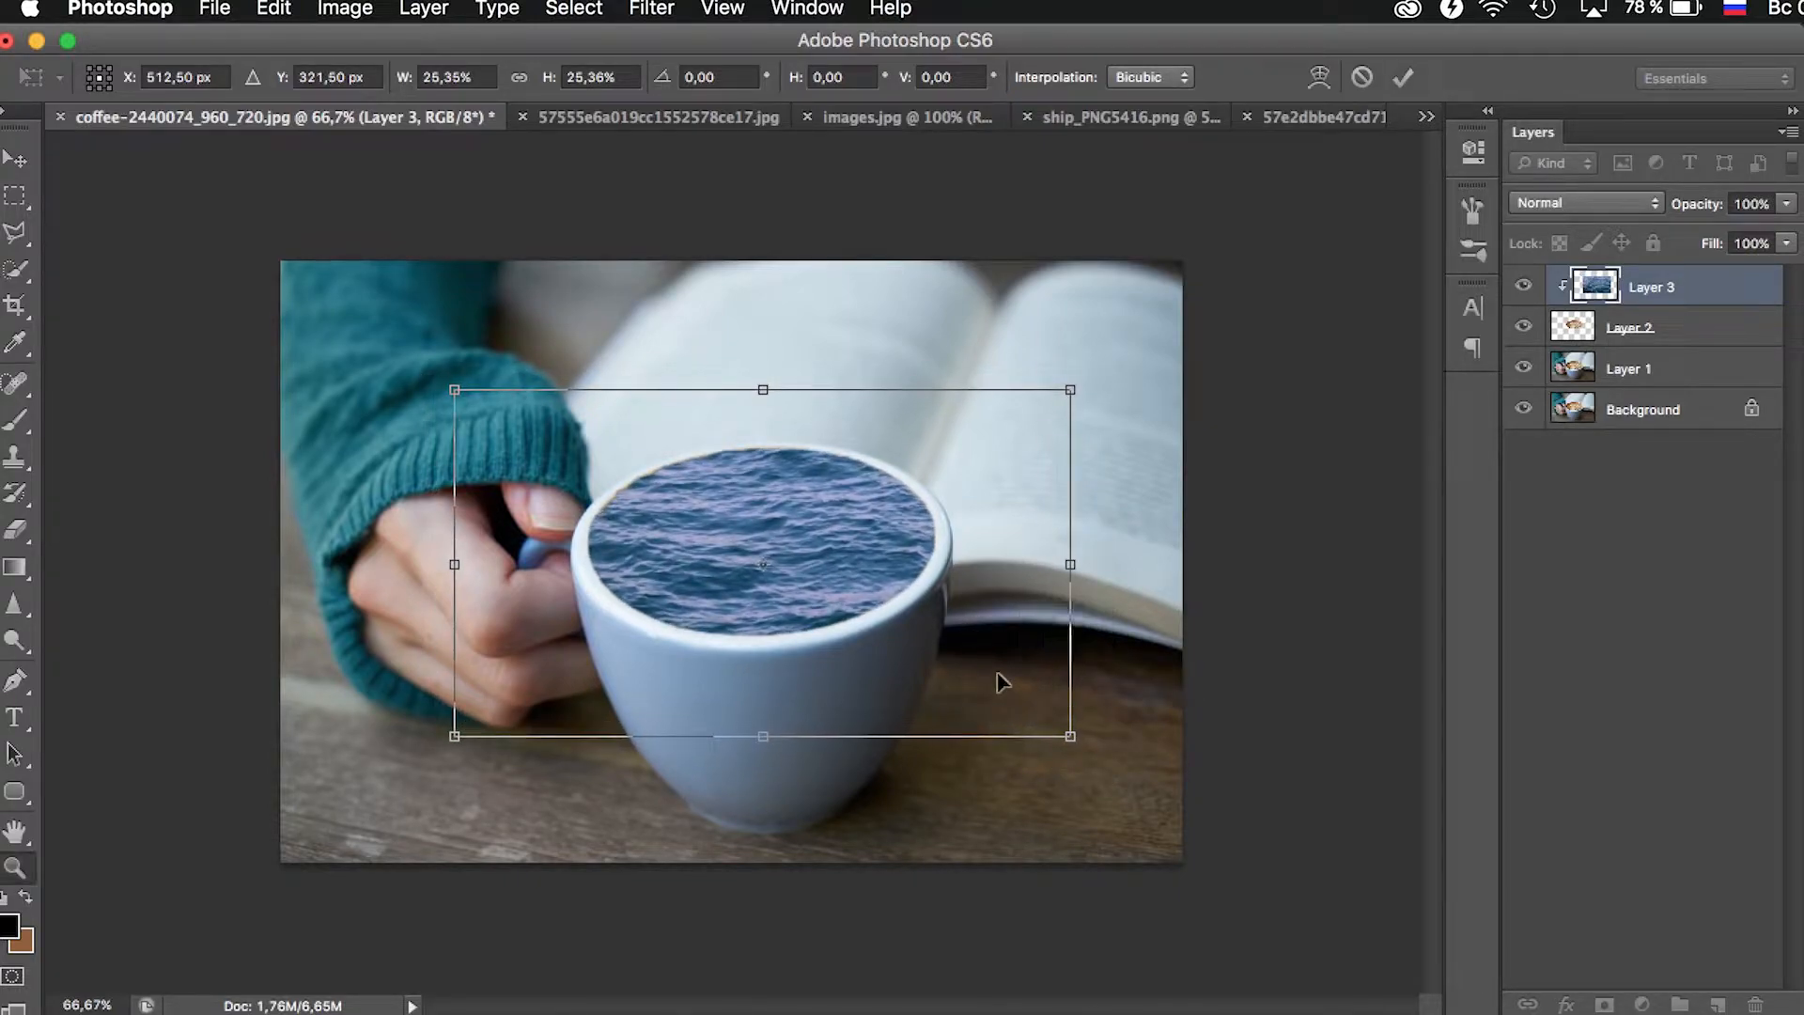
key(Return)
- Apply a midtone Color Balance to the sea layer with Cyan–Red at -36 and Yellow–Blue shifted slightly towards blue
key(z)
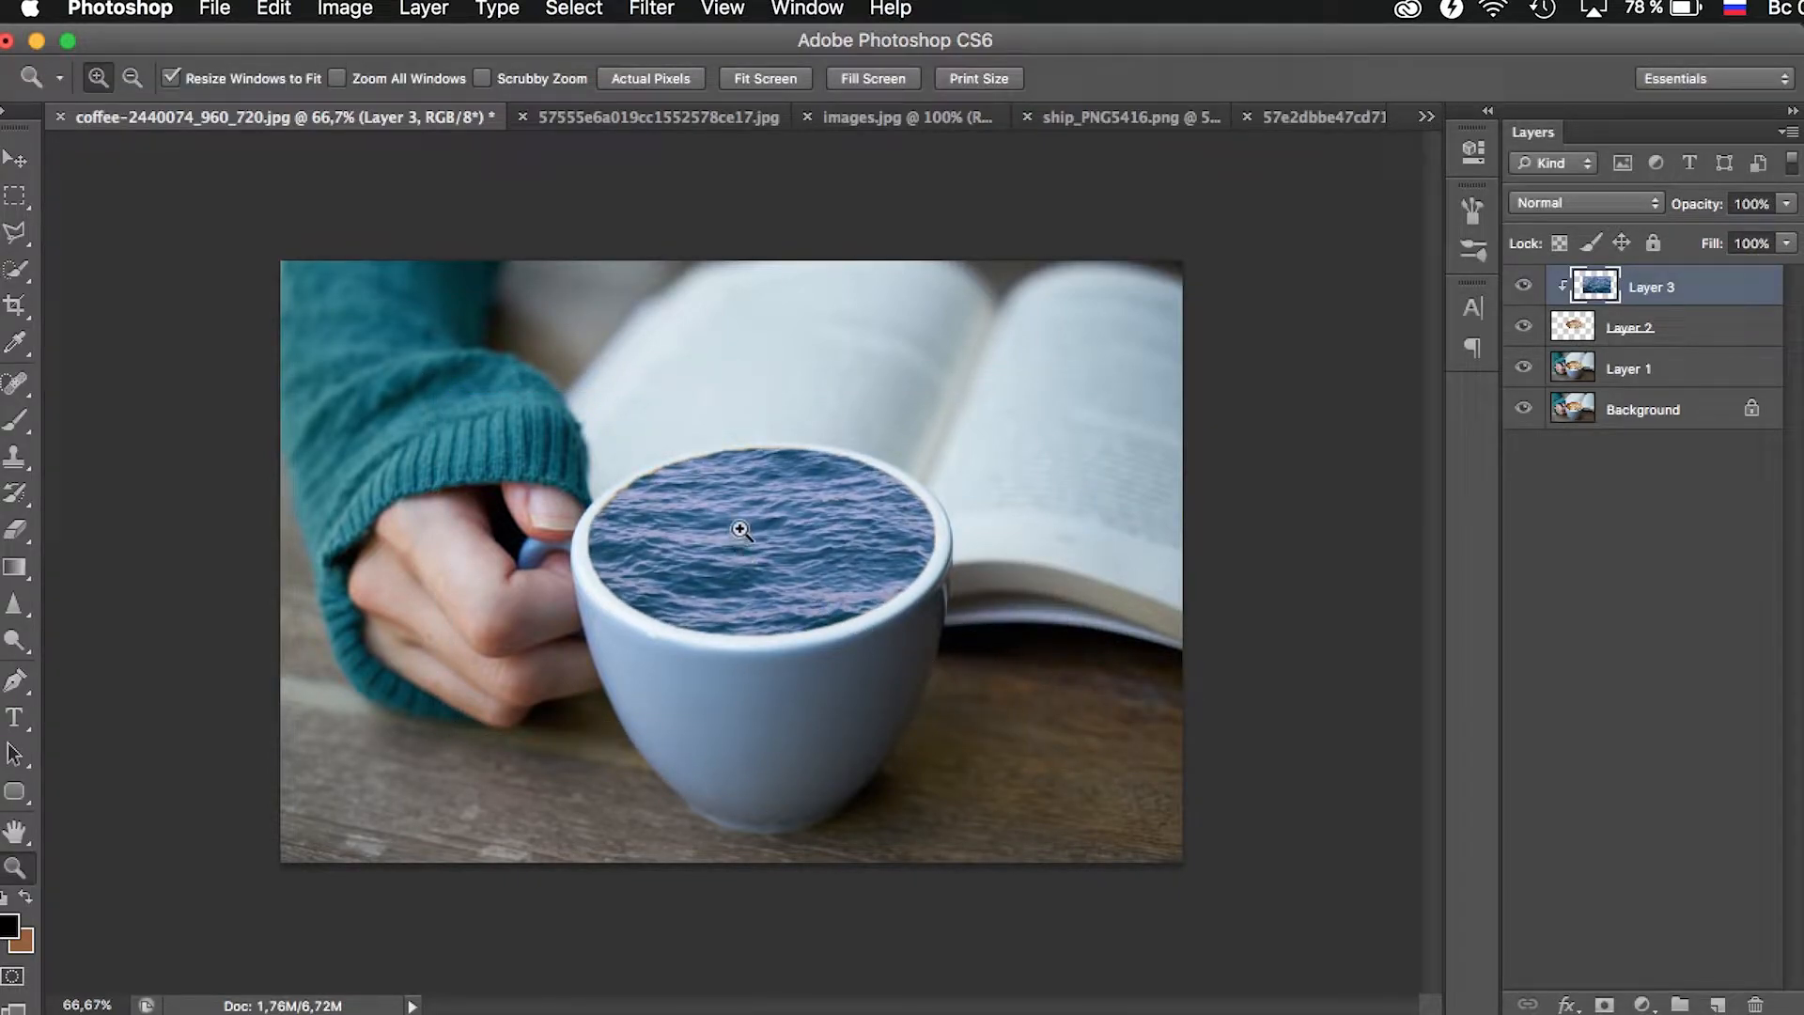
click(738, 529)
alt+click(741, 530)
click(357, 12)
mouse_move(404, 94)
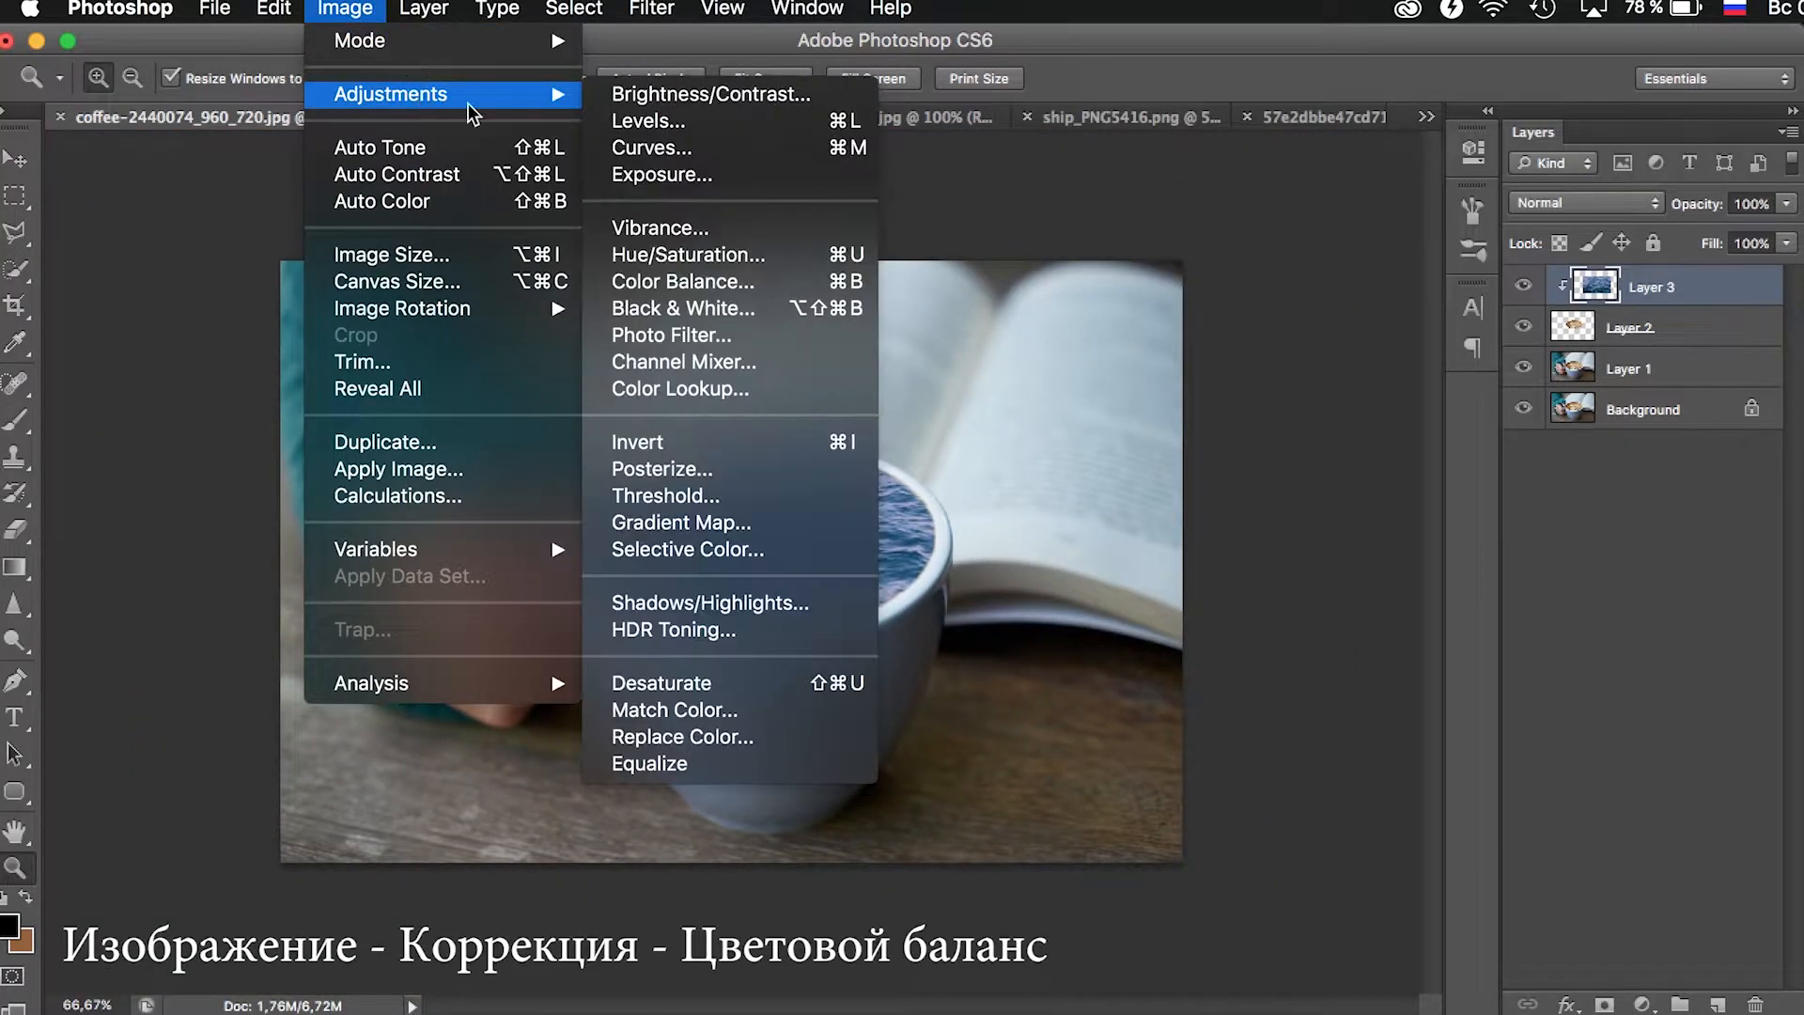
click(789, 282)
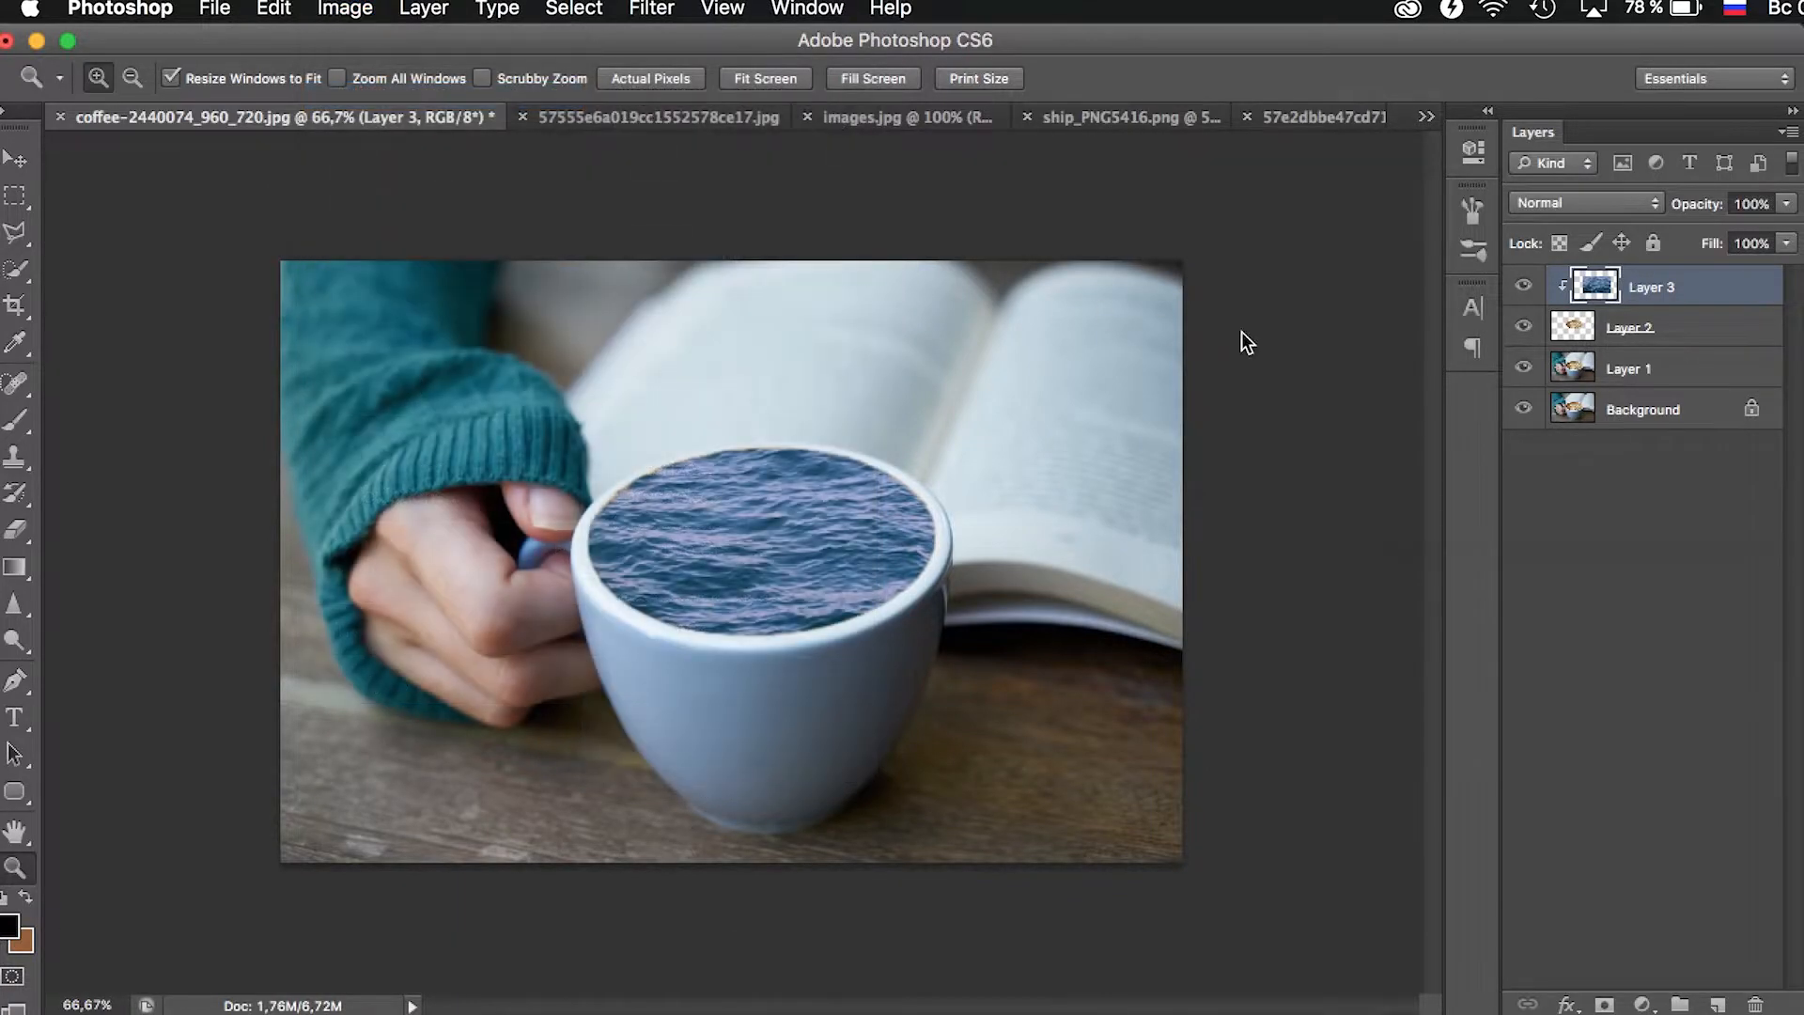
drag(1467, 128, 1152, 153)
drag(1314, 277, 1263, 279)
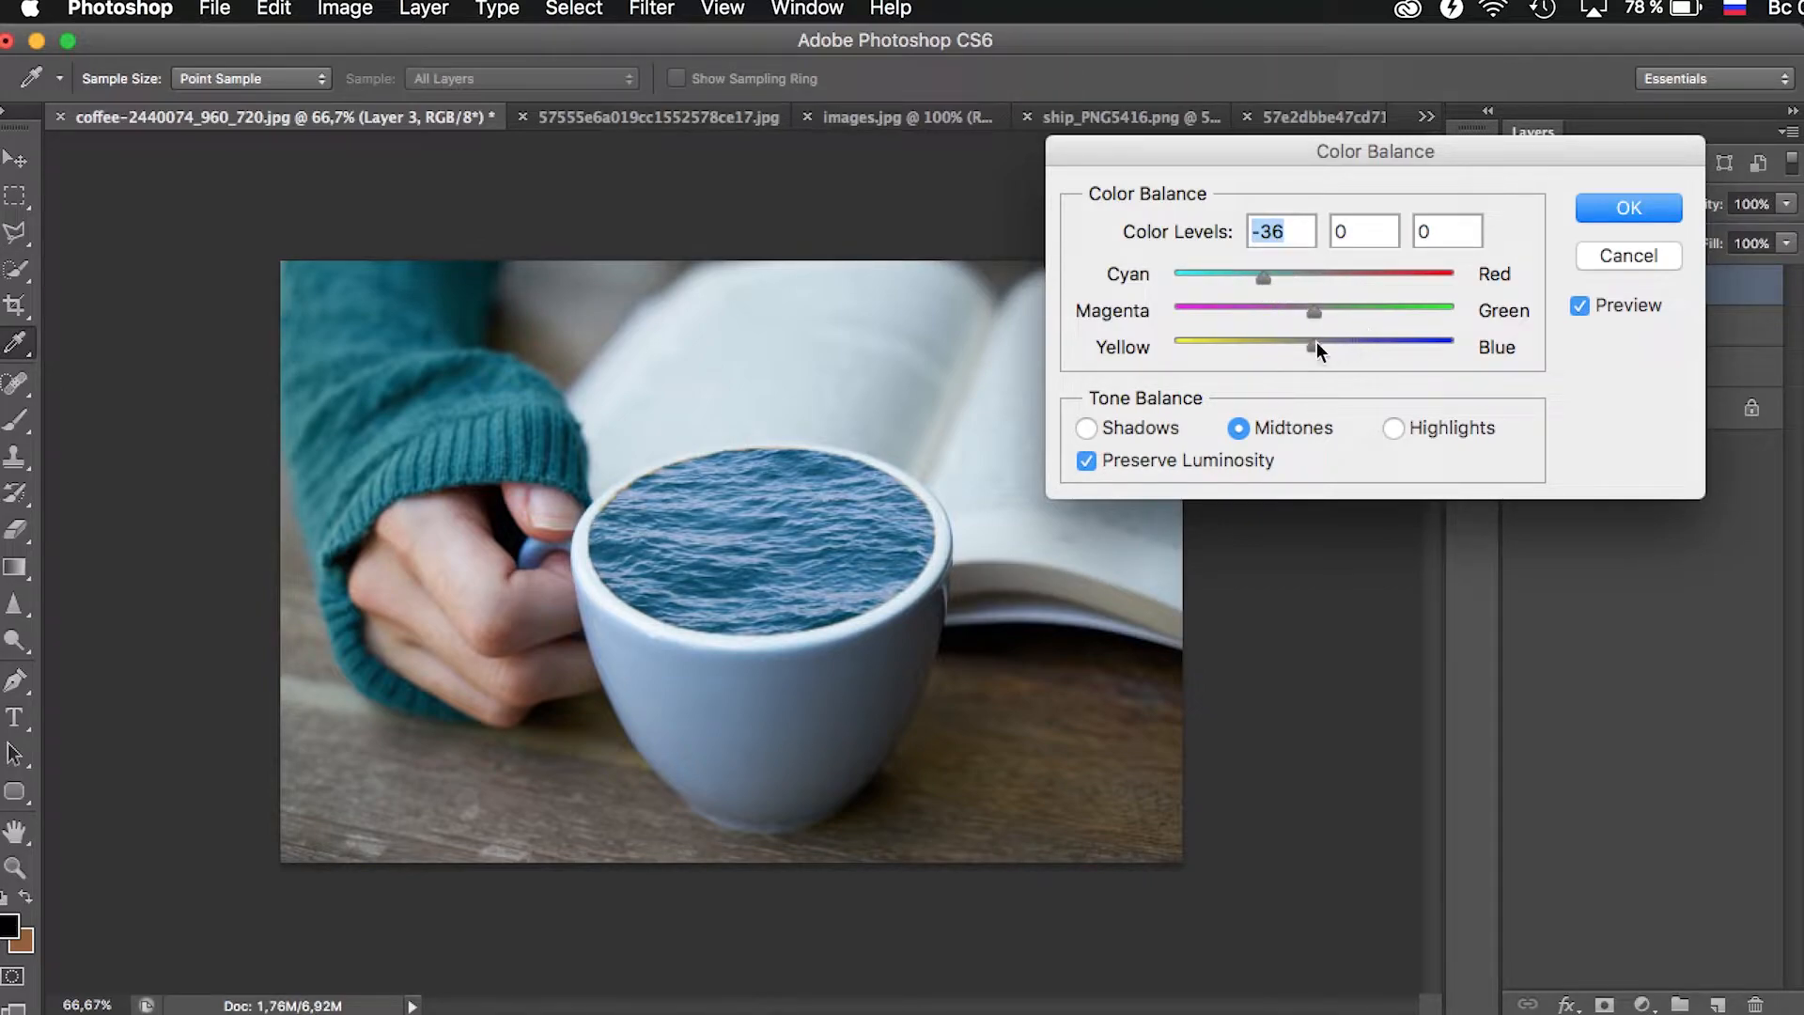
drag(1315, 344, 1344, 350)
click(1628, 208)
- Enlarge Layer 2 slightly with Free Transform and nudge it left and down so the water covers the brown edge along the cup's rim
key(z)
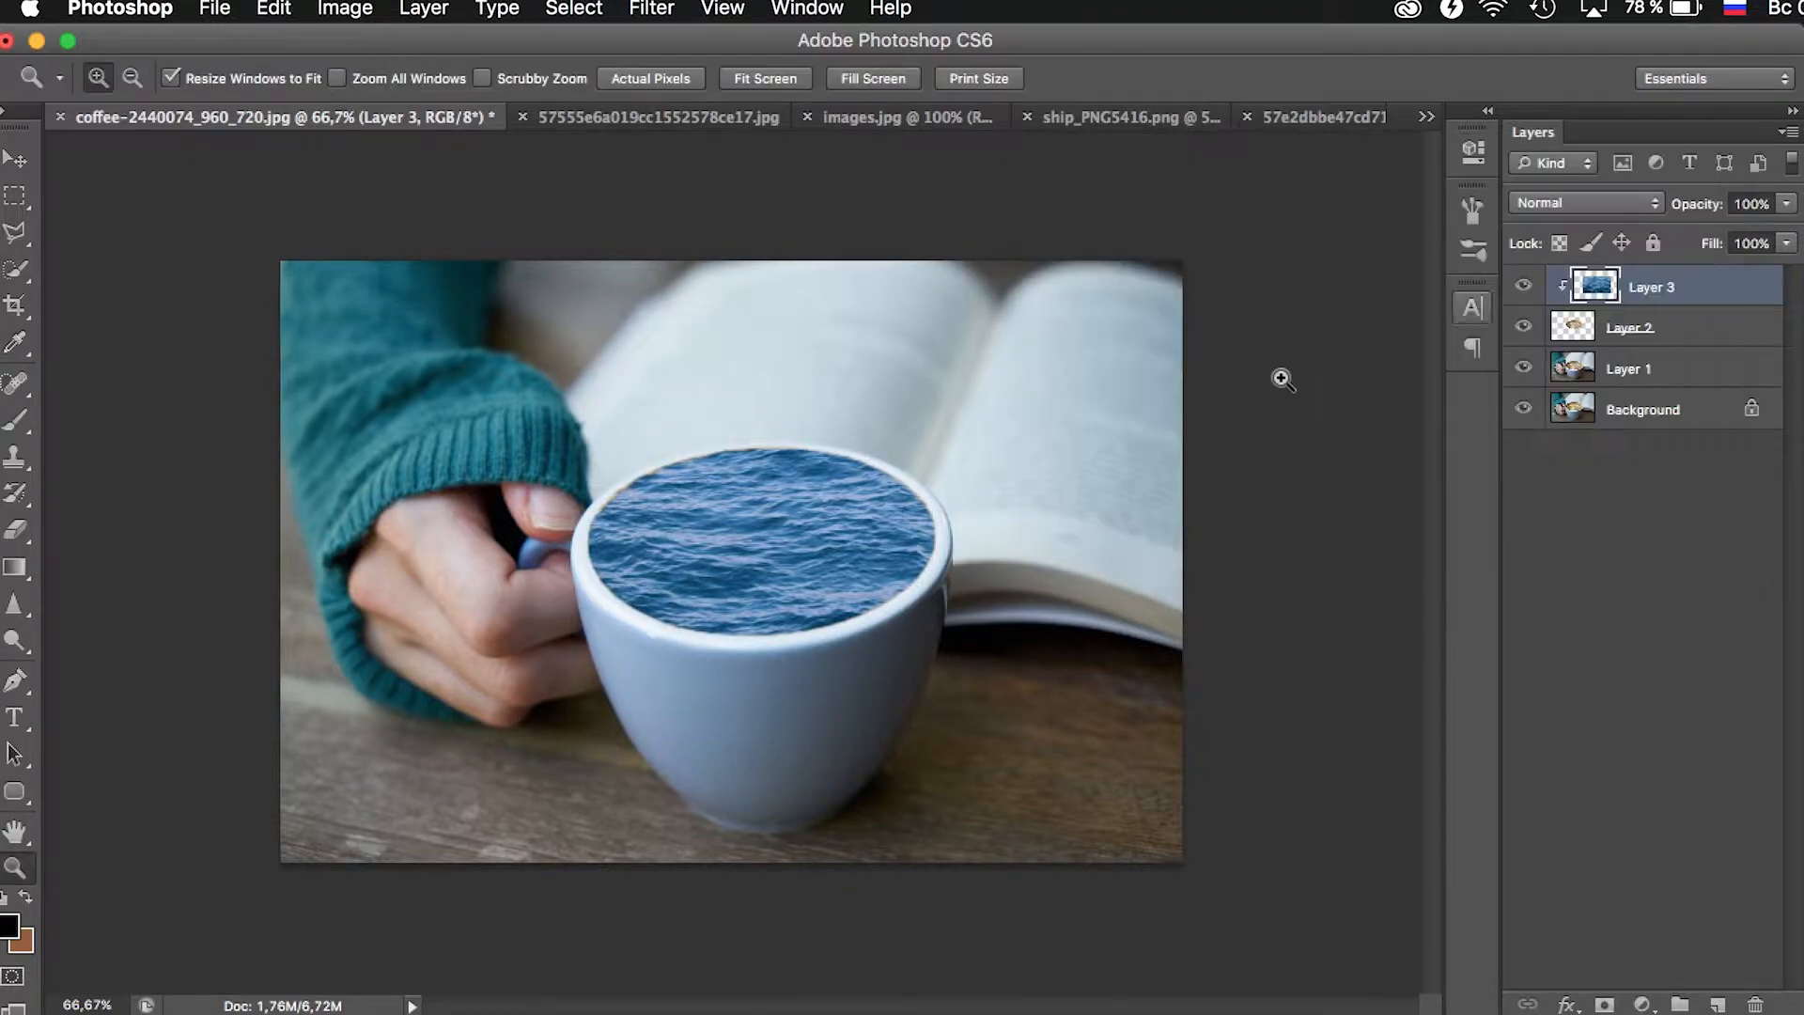
click(805, 496)
click(805, 495)
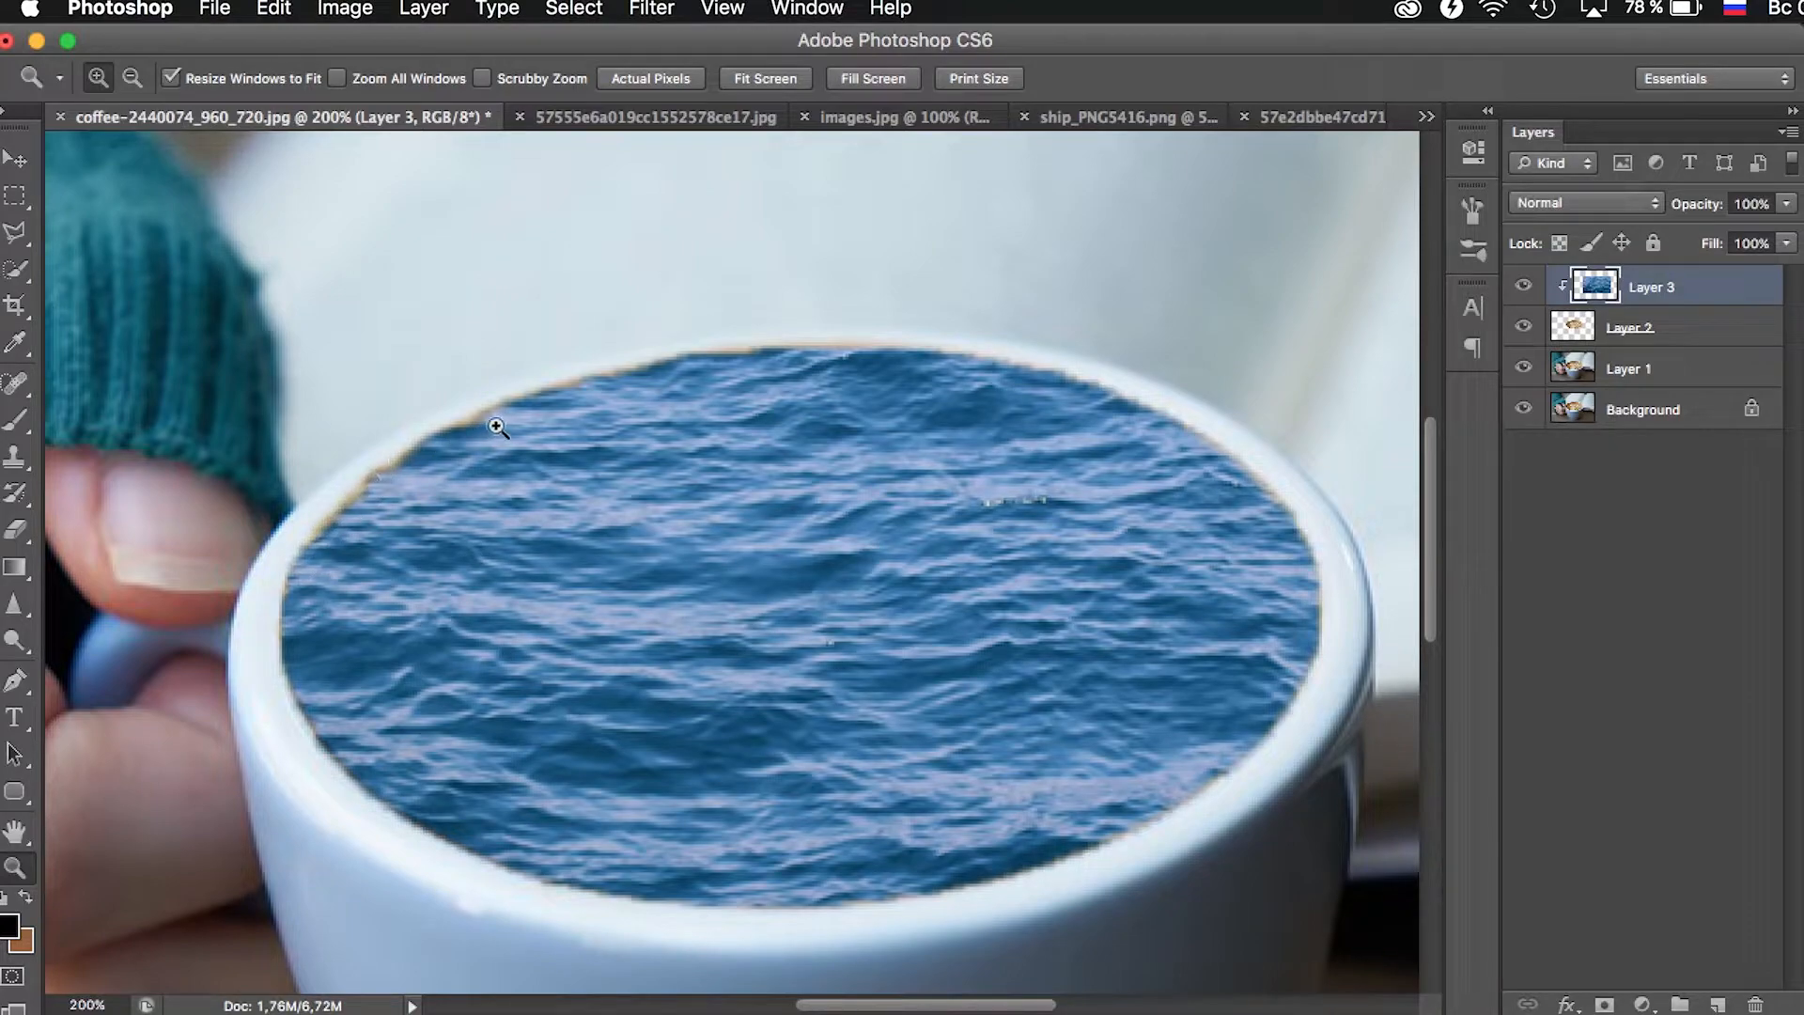
click(1691, 329)
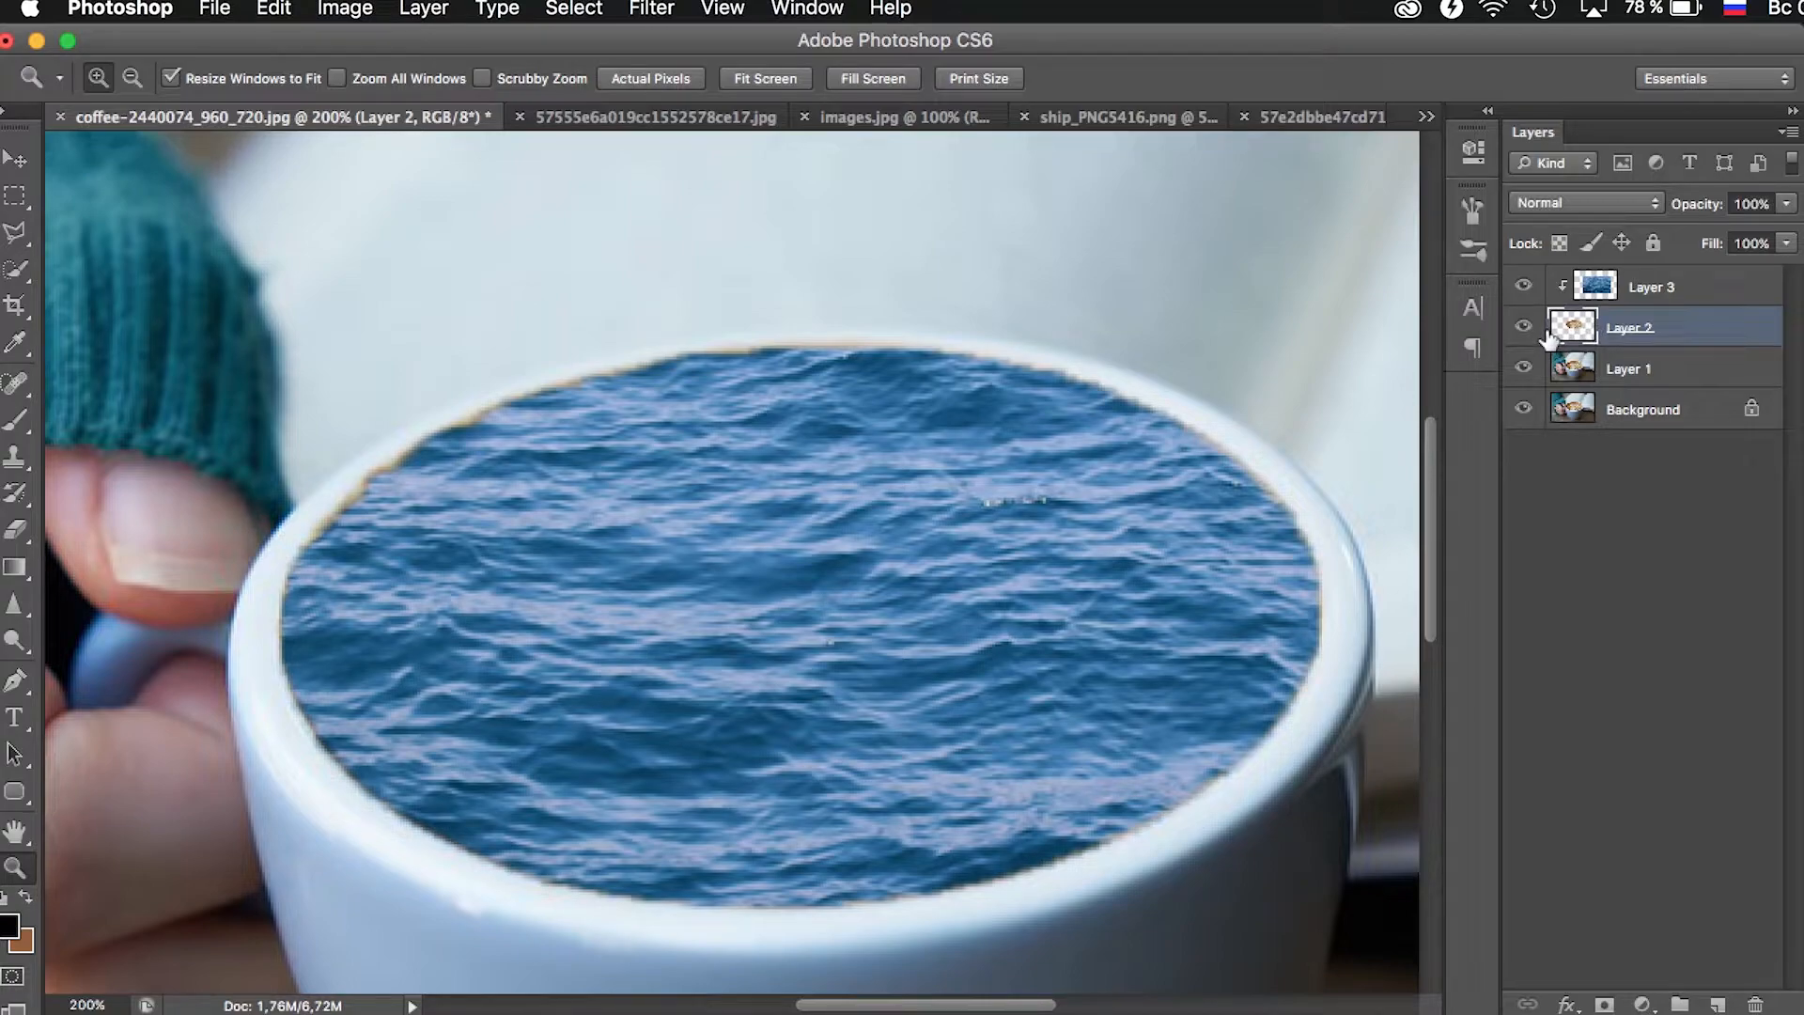
key(ctrl+t)
drag(1329, 340, 1339, 333)
key(Left)
key(Left)
key(Left)
key(Left)
key(Left)
key(Down)
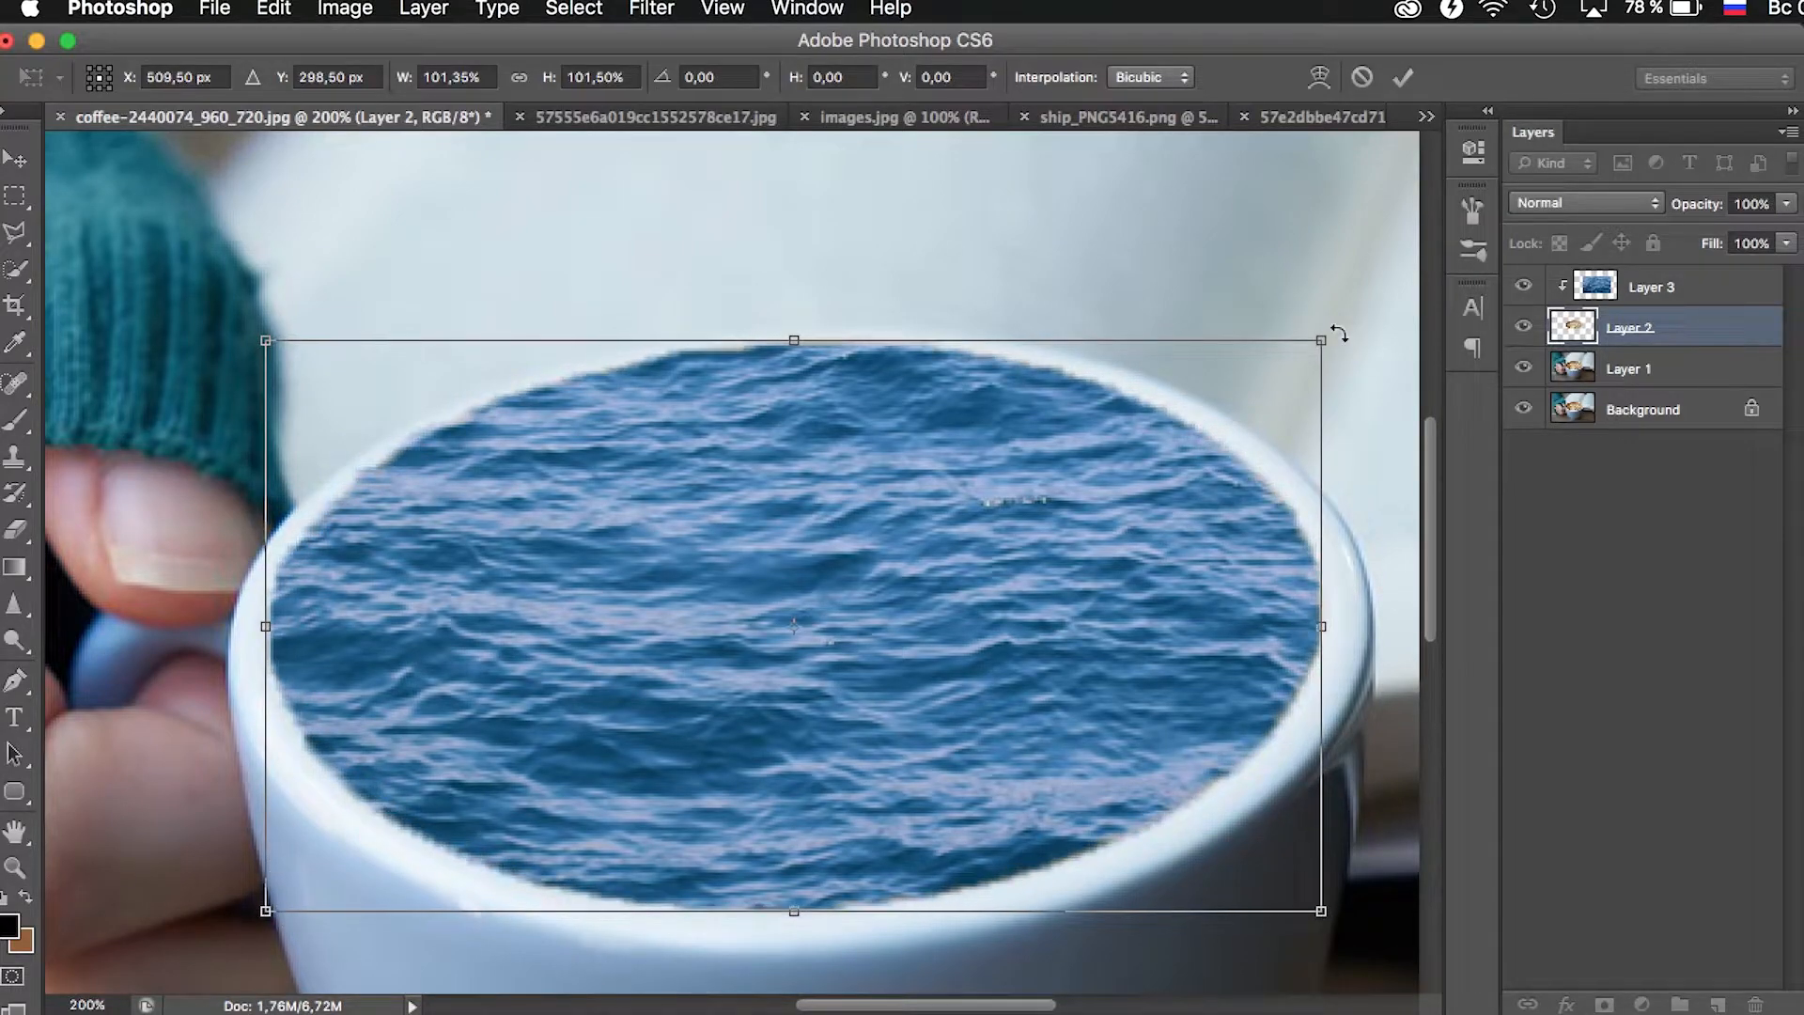
drag(1321, 336, 1329, 332)
key(Return)
key(z)
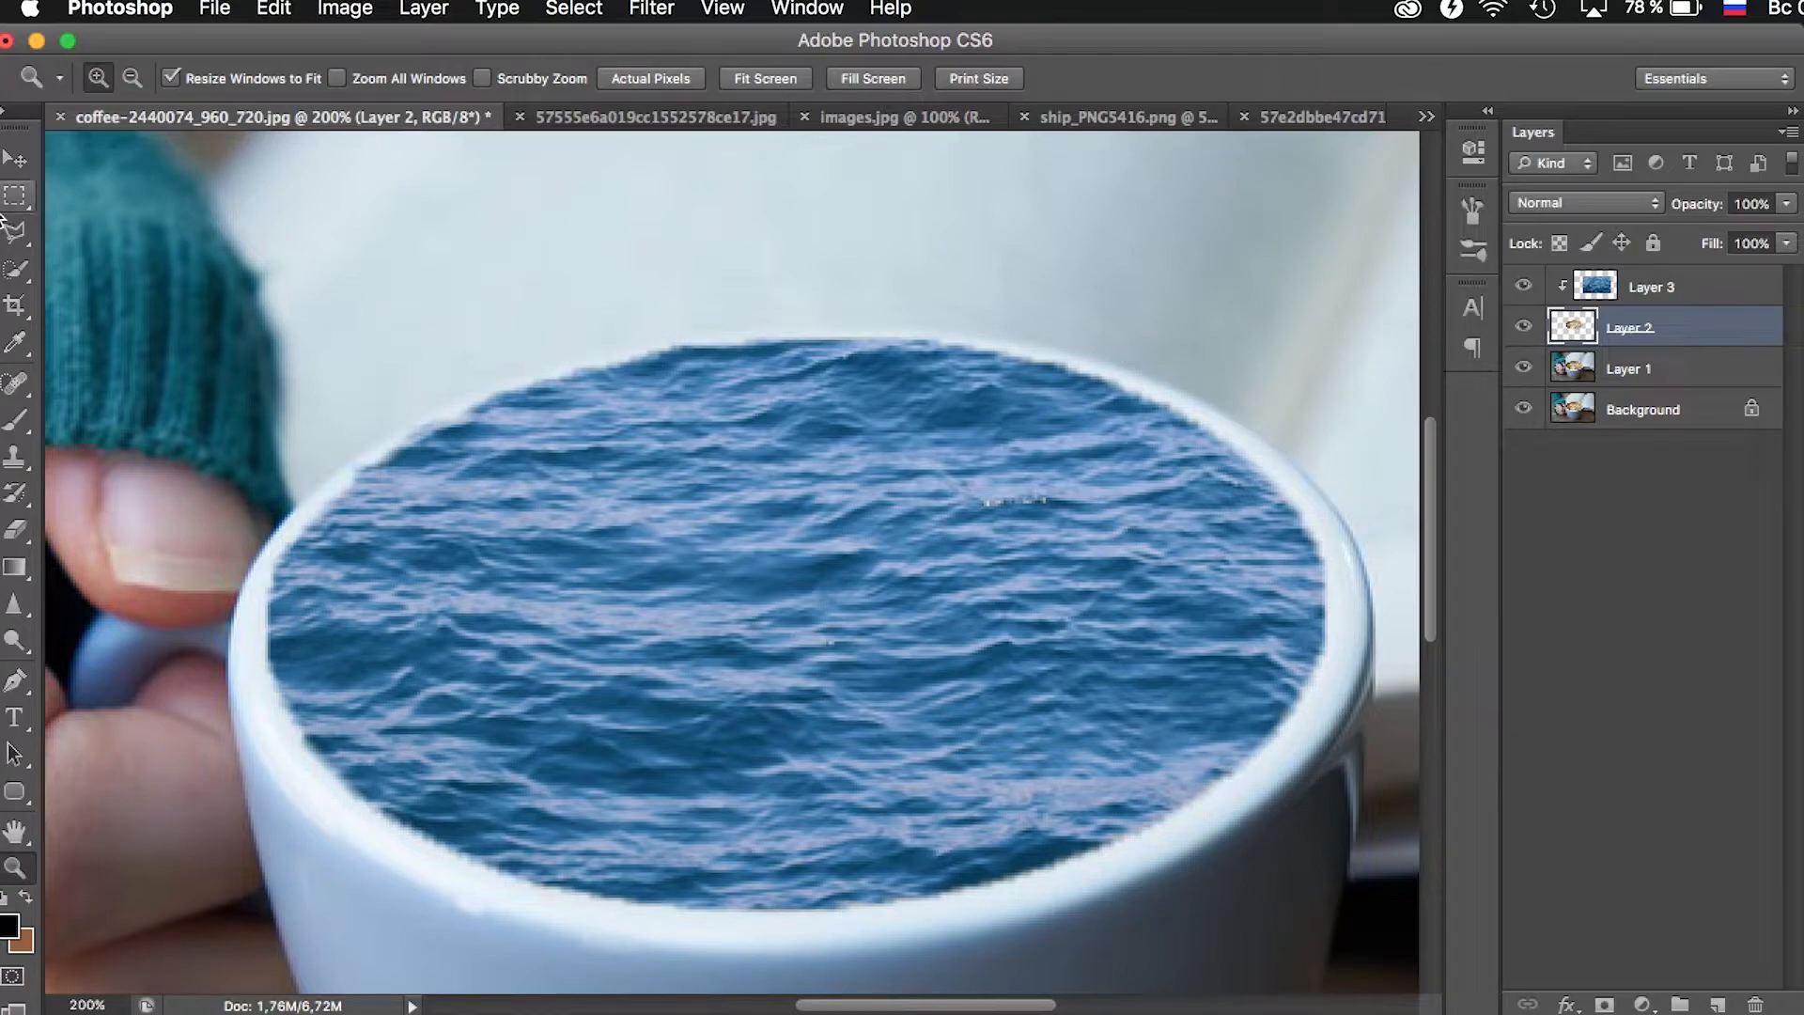
click(17, 162)
key(Down)
key(Down)
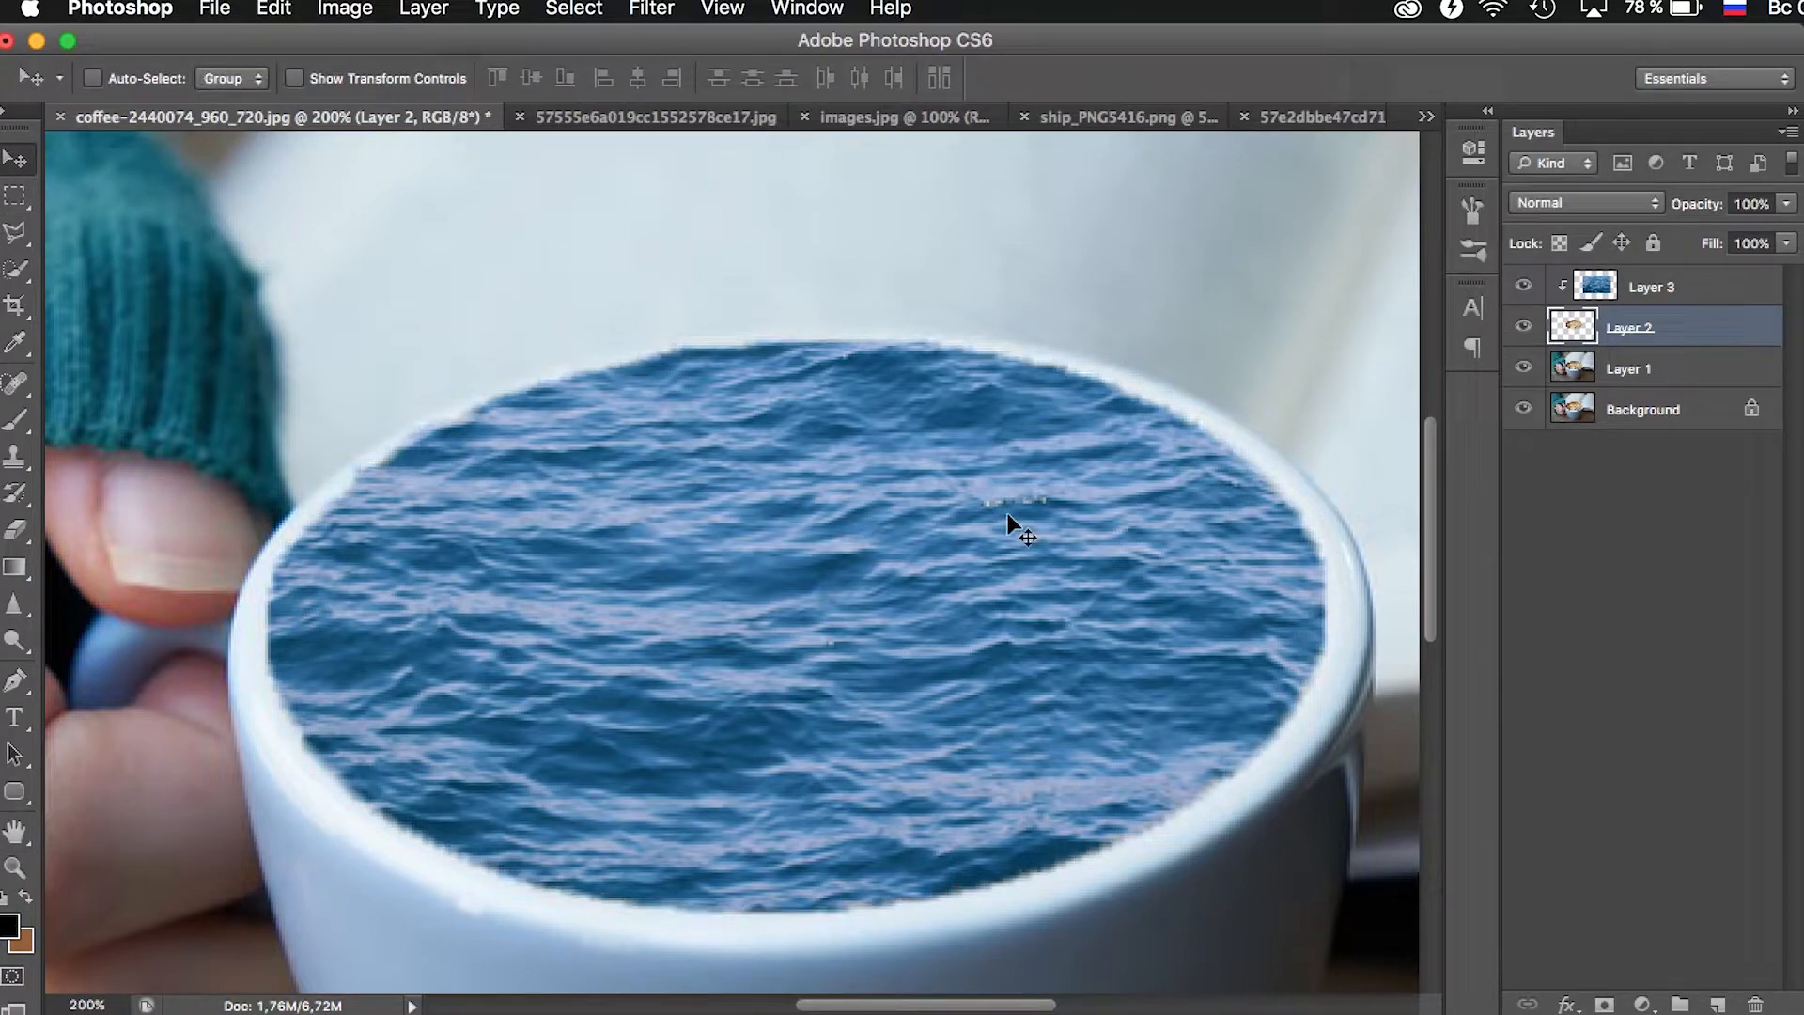
key(Up)
key(Up)
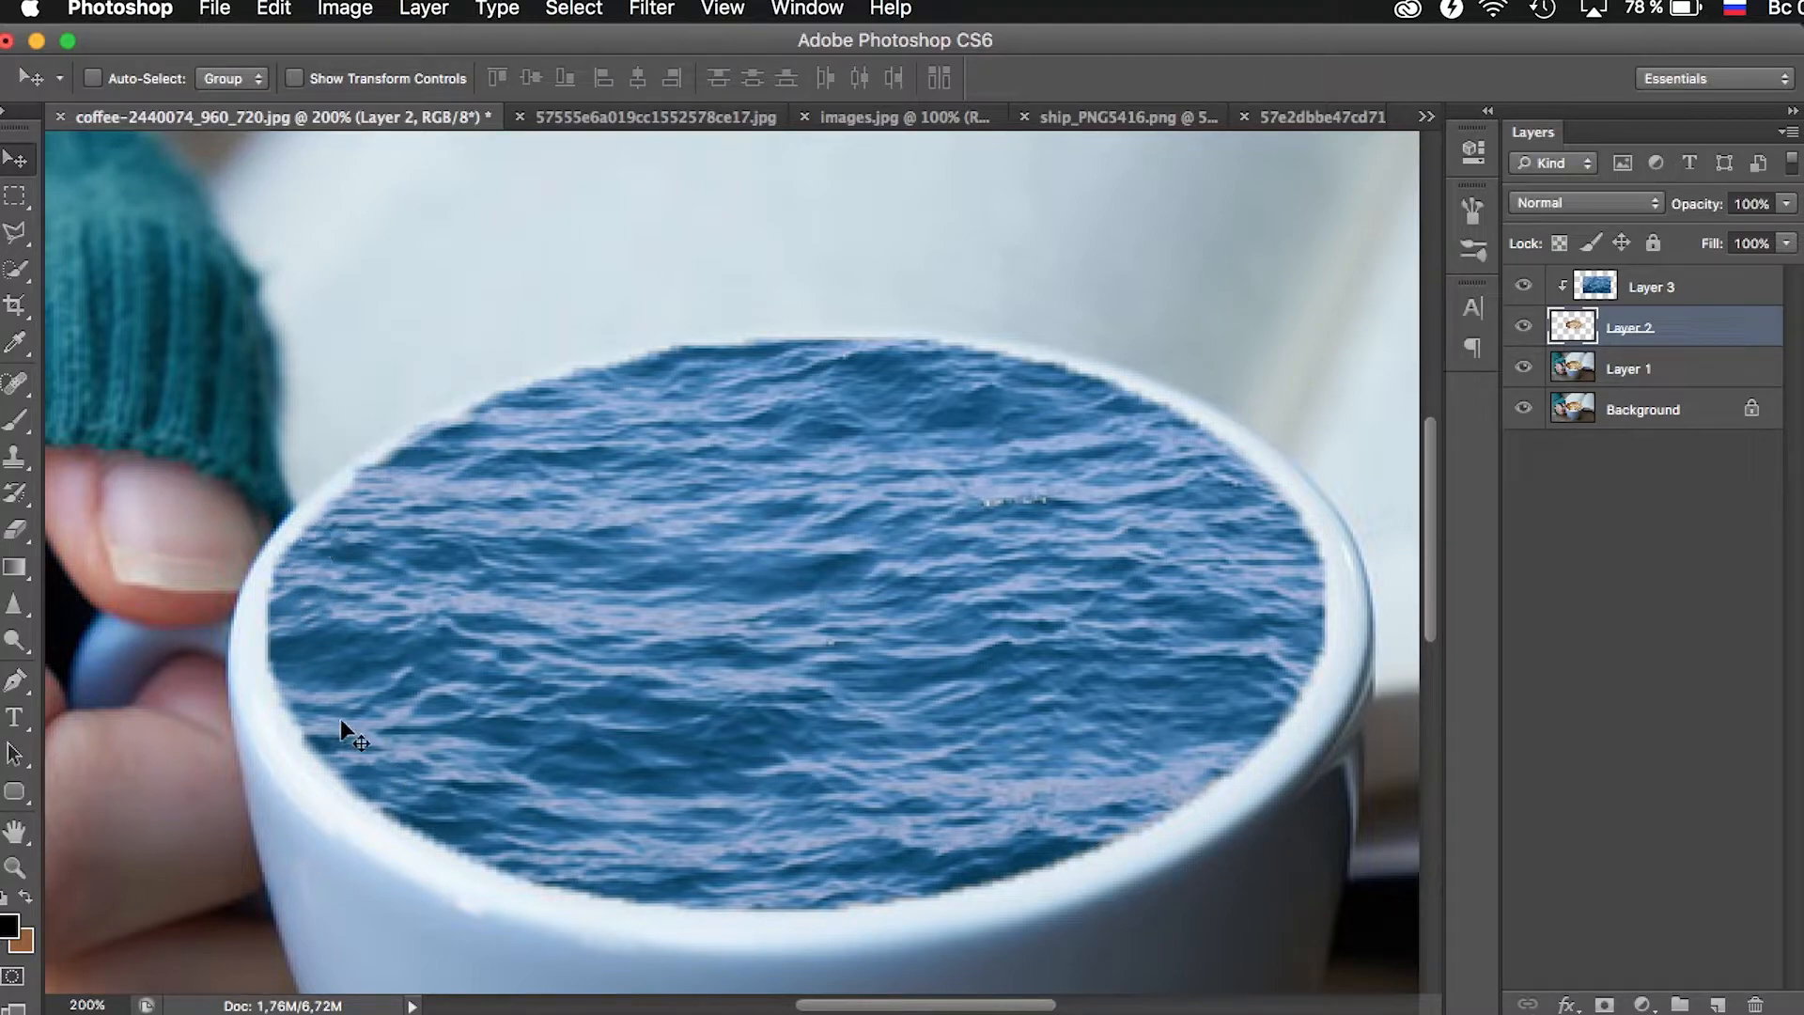
- Select the entire wave picture in images.jpg and copy it
click(22, 870)
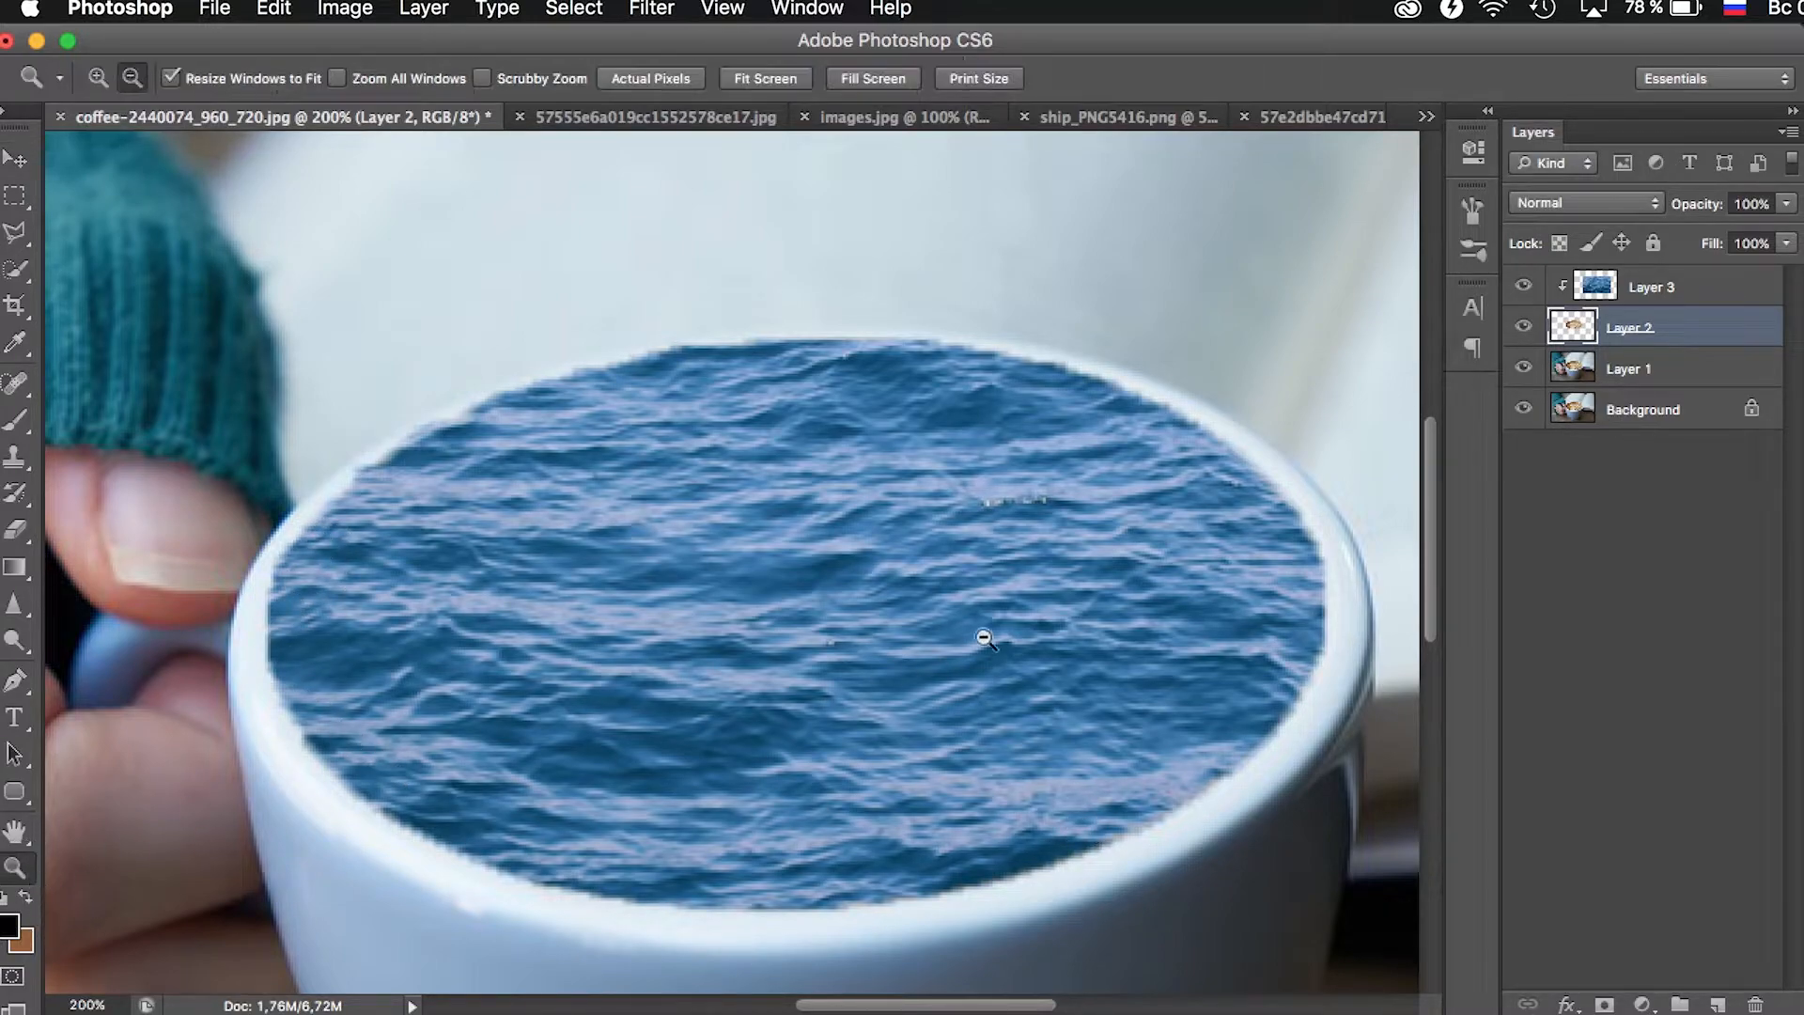
alt+click(1022, 578)
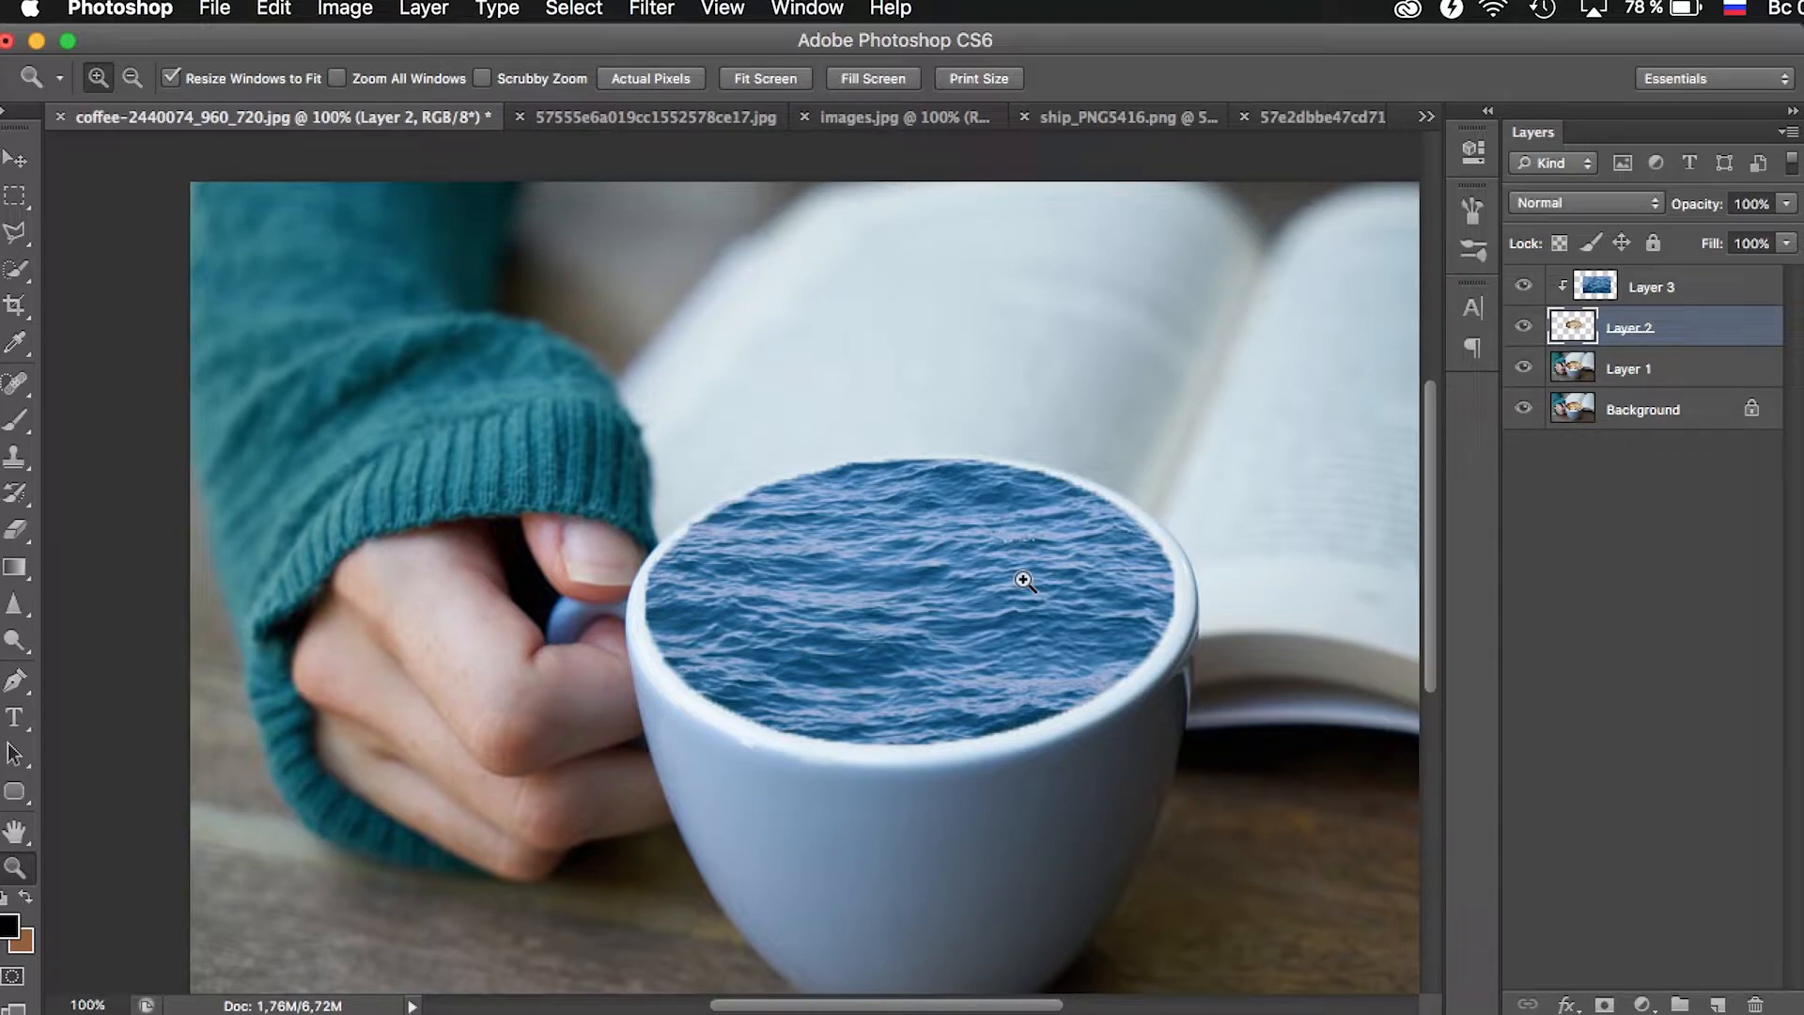
click(880, 115)
click(15, 195)
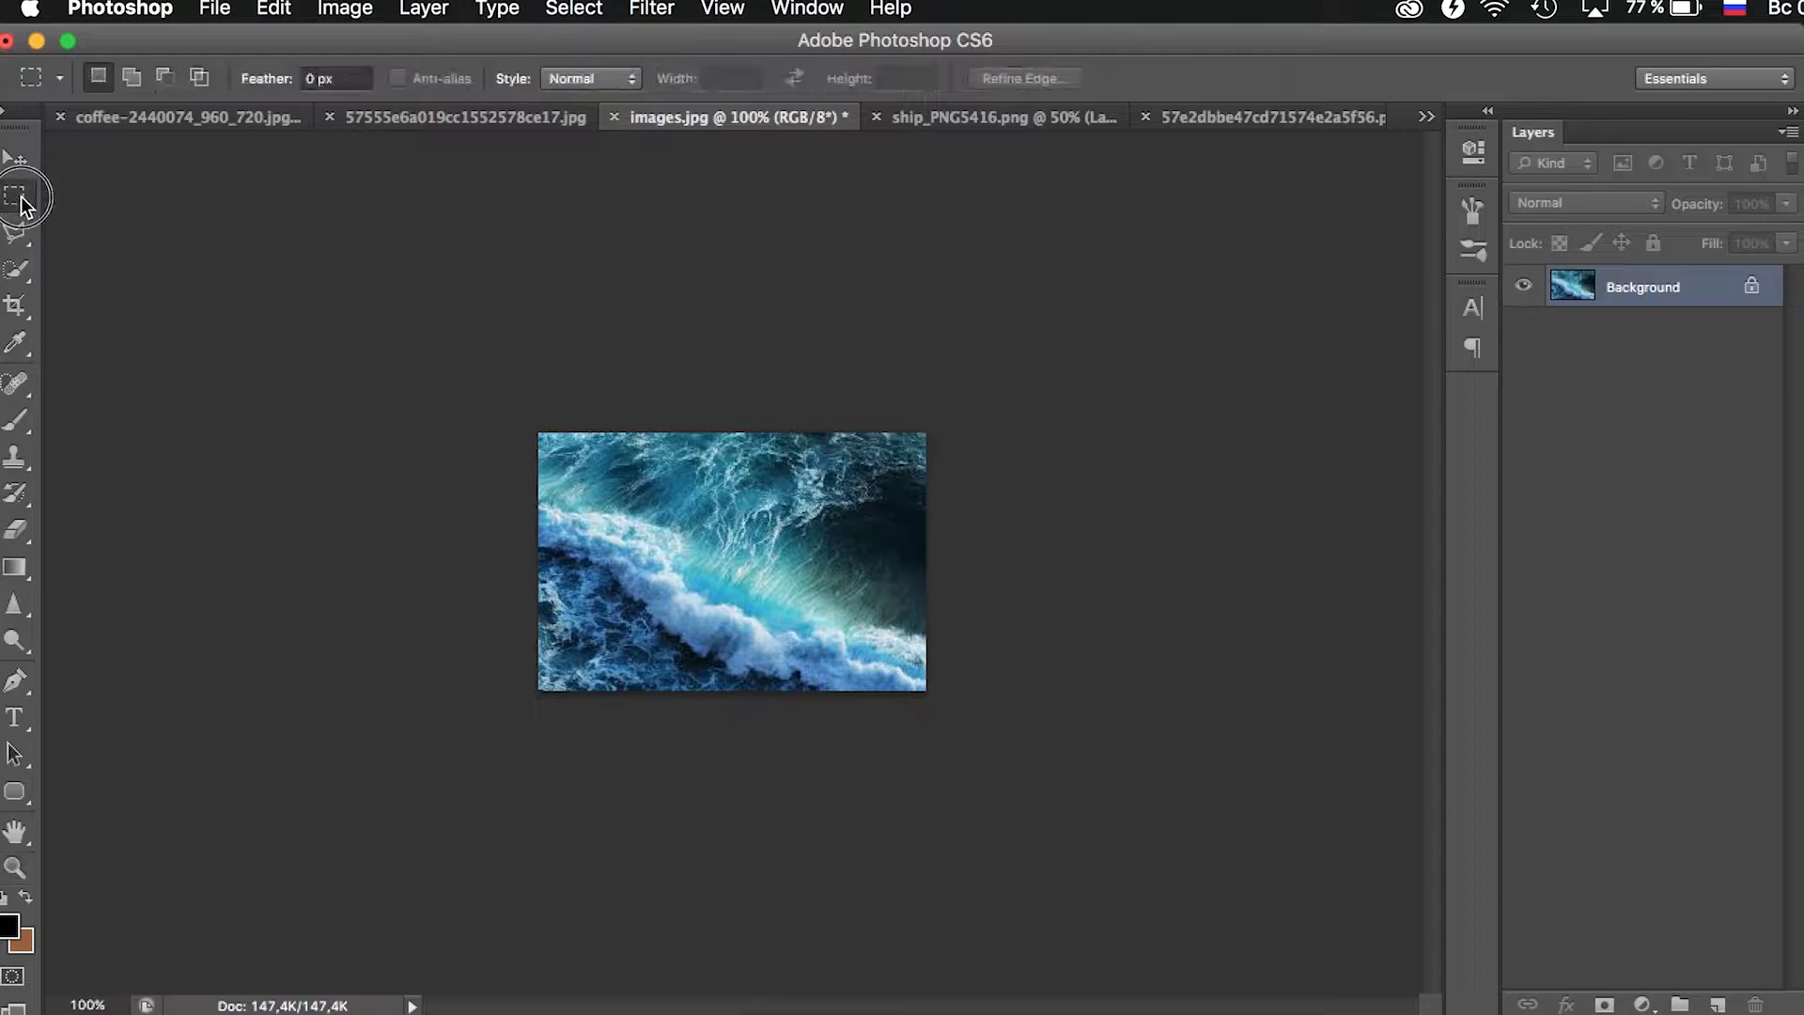
drag(507, 389, 1293, 934)
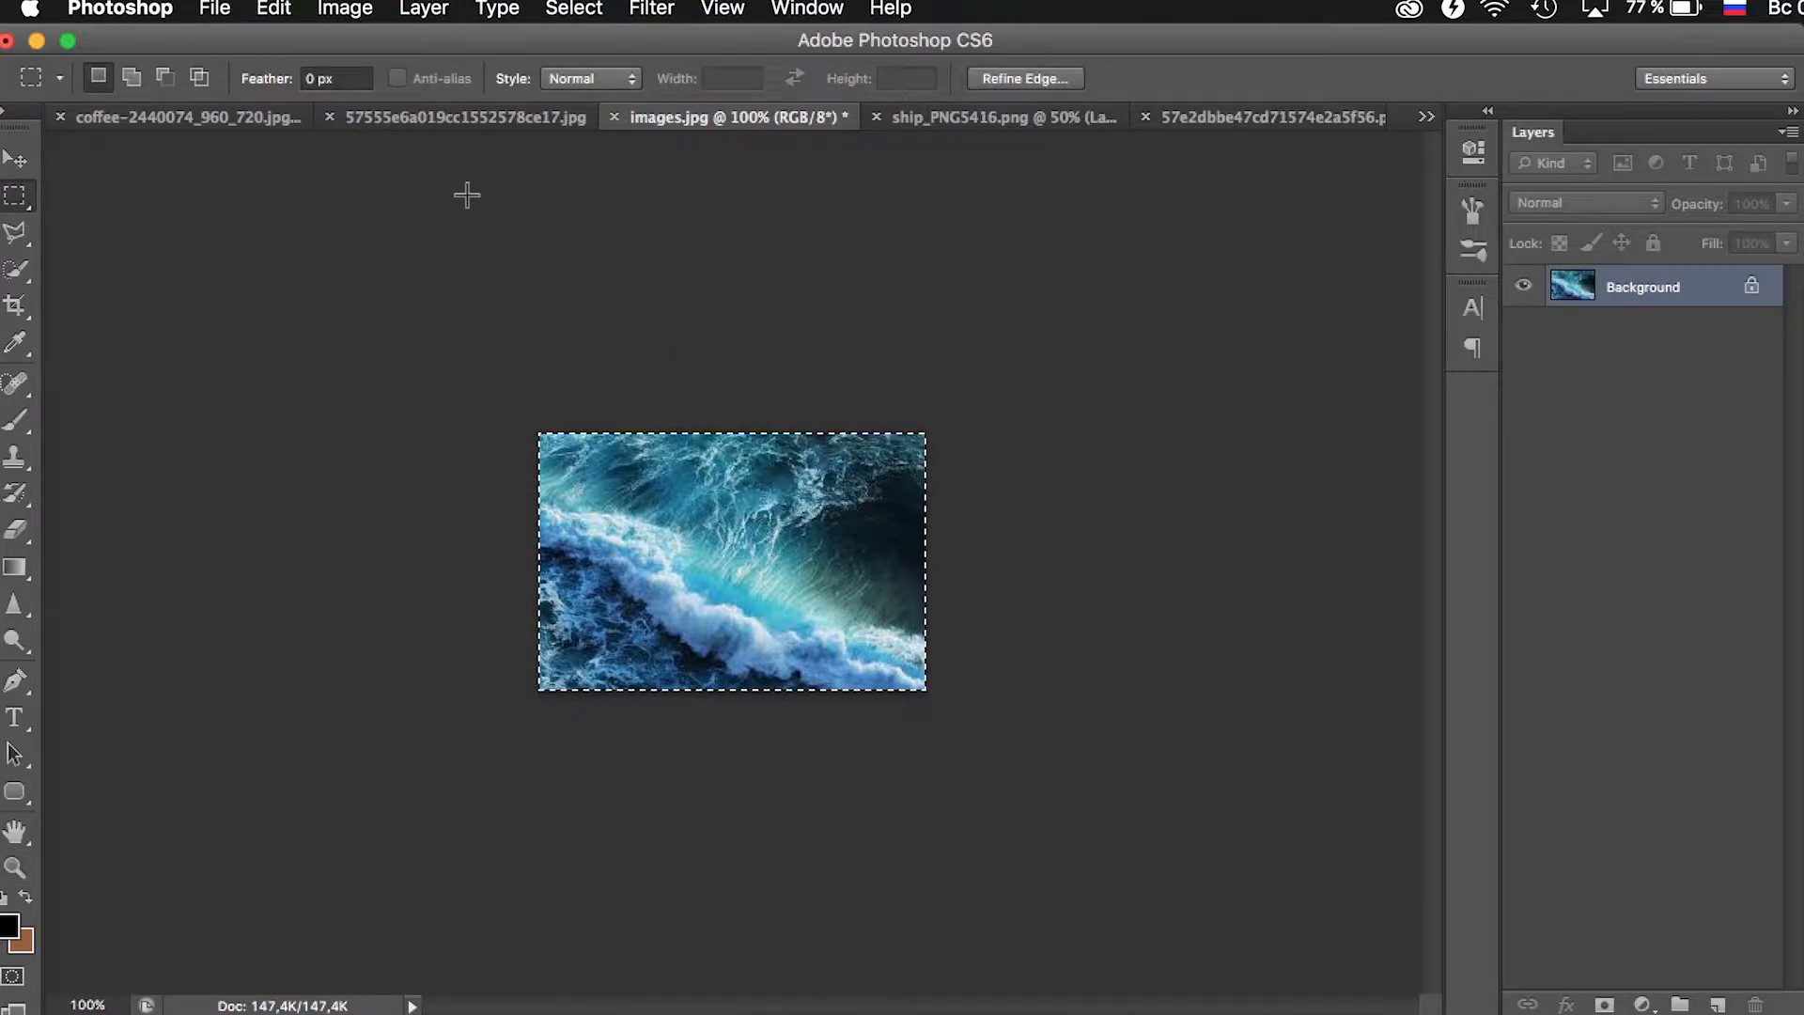
- Paste the wave picture above Layer 3 in the coffee photo and add it to the clipping mask
click(226, 117)
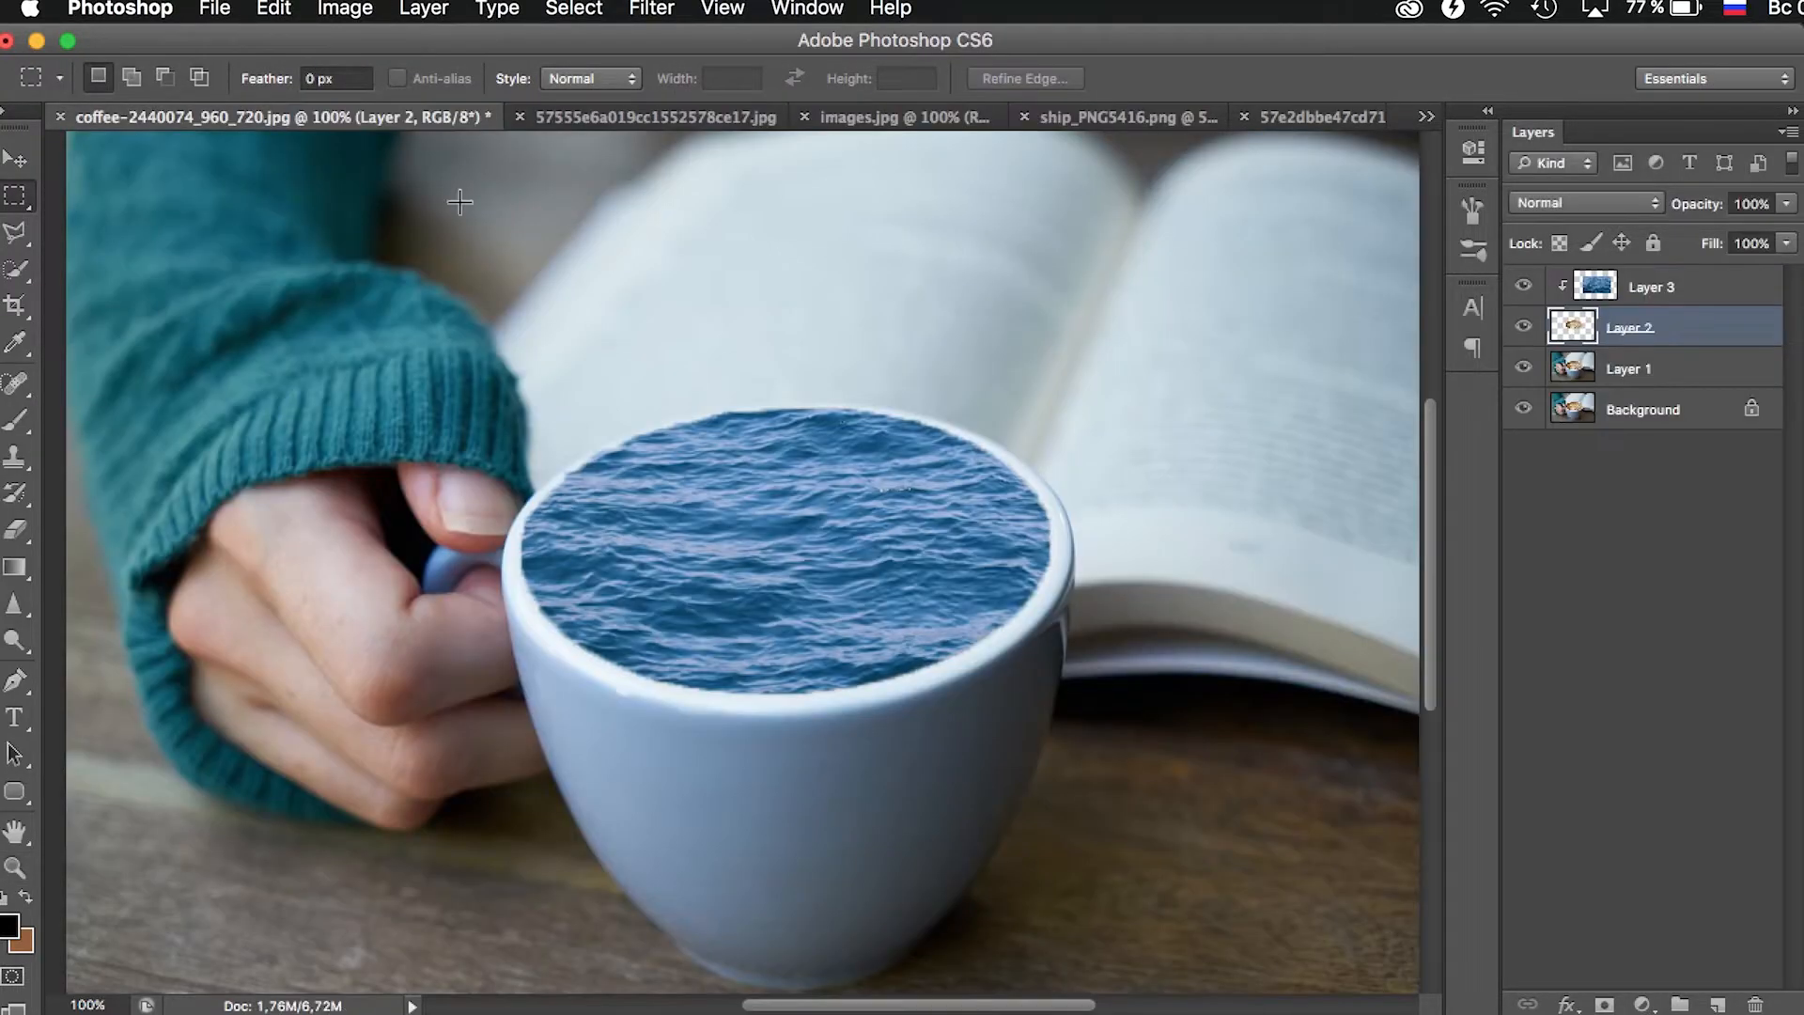
click(1721, 289)
key(super+v)
right_click(1721, 288)
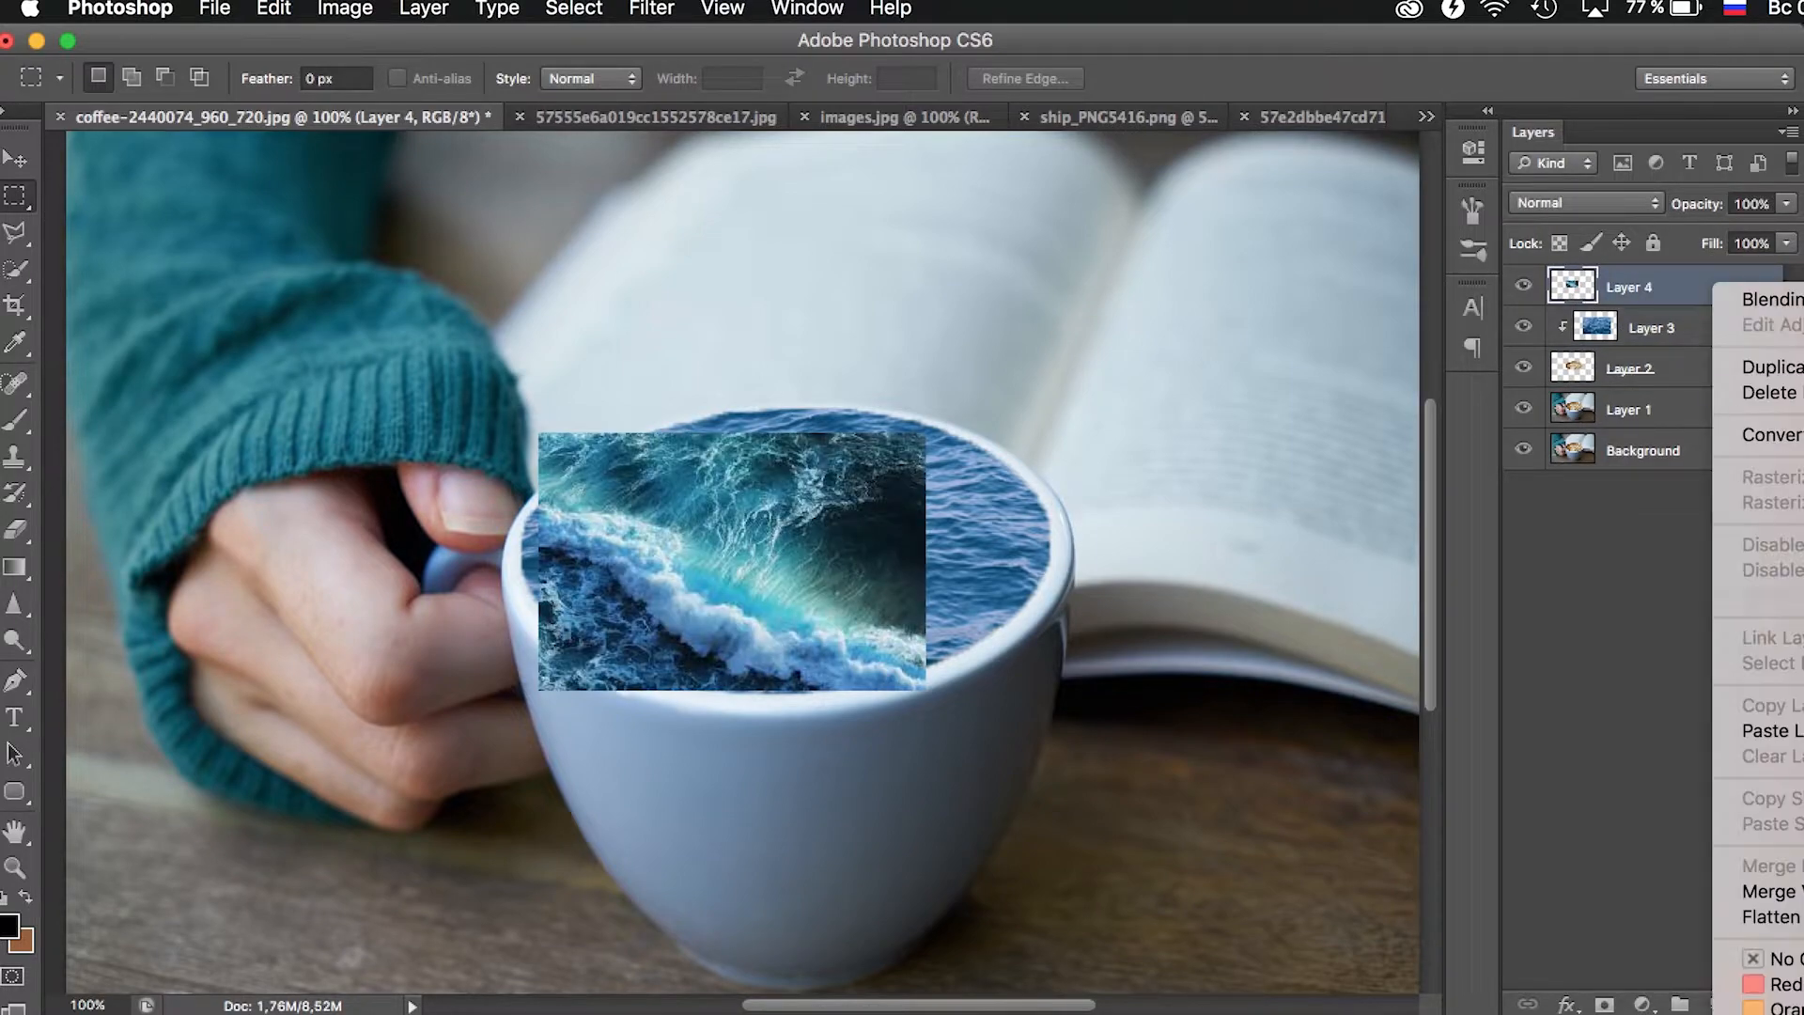
click(1757, 595)
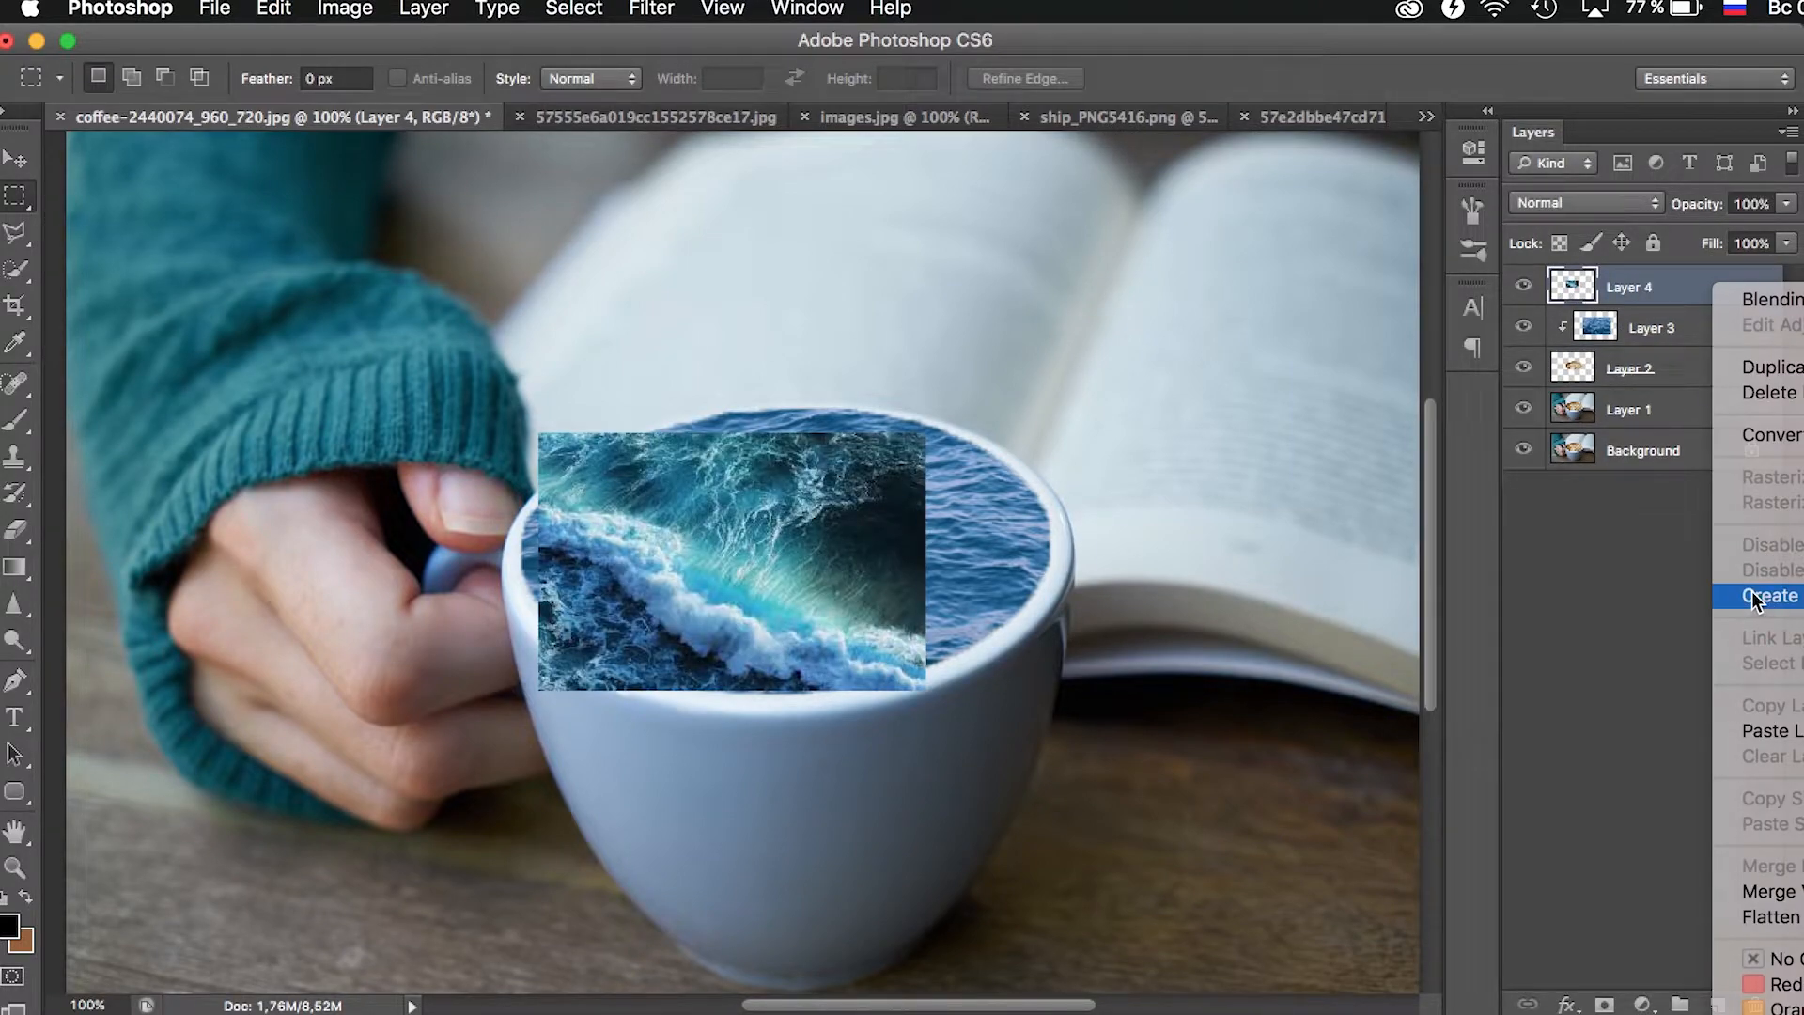
- Scale the wave layer to about 109%, rotate it about 20° with Free Transform and position it over the right half of the cup's opening
click(27, 164)
drag(724, 520, 971, 480)
key(ctrl+t)
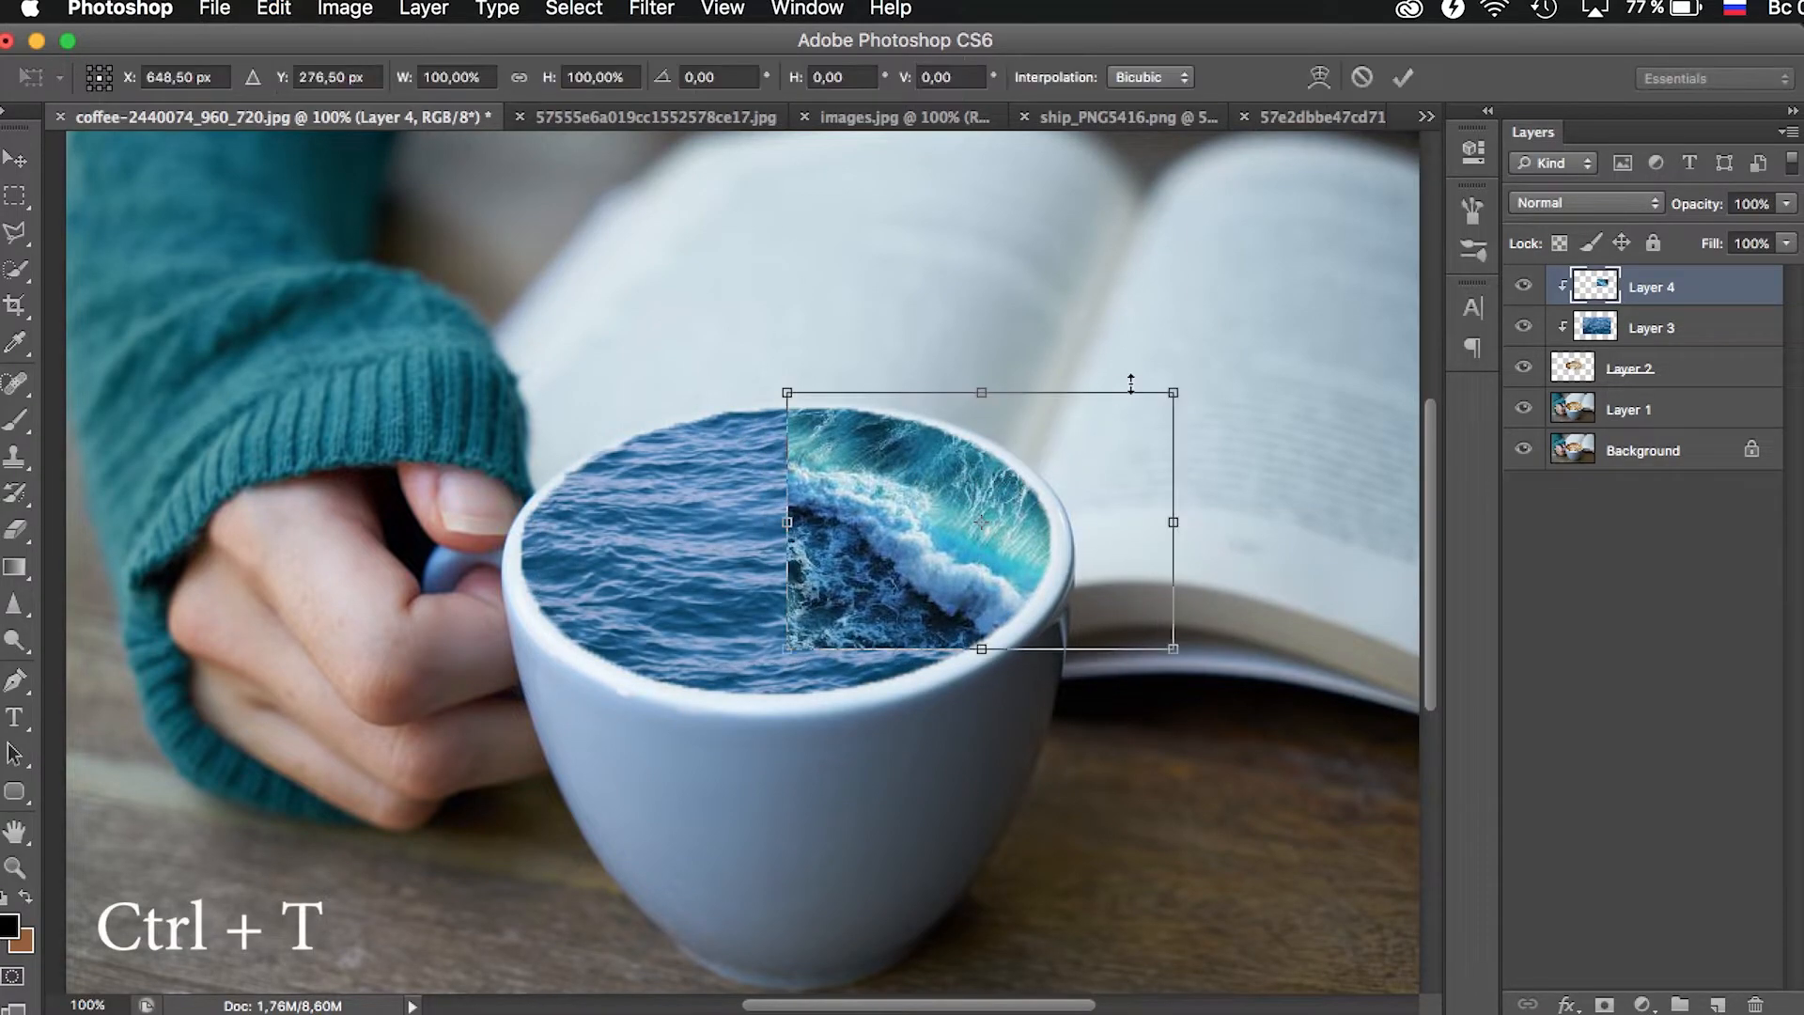
drag(1144, 287, 1367, 199)
drag(1026, 568, 946, 528)
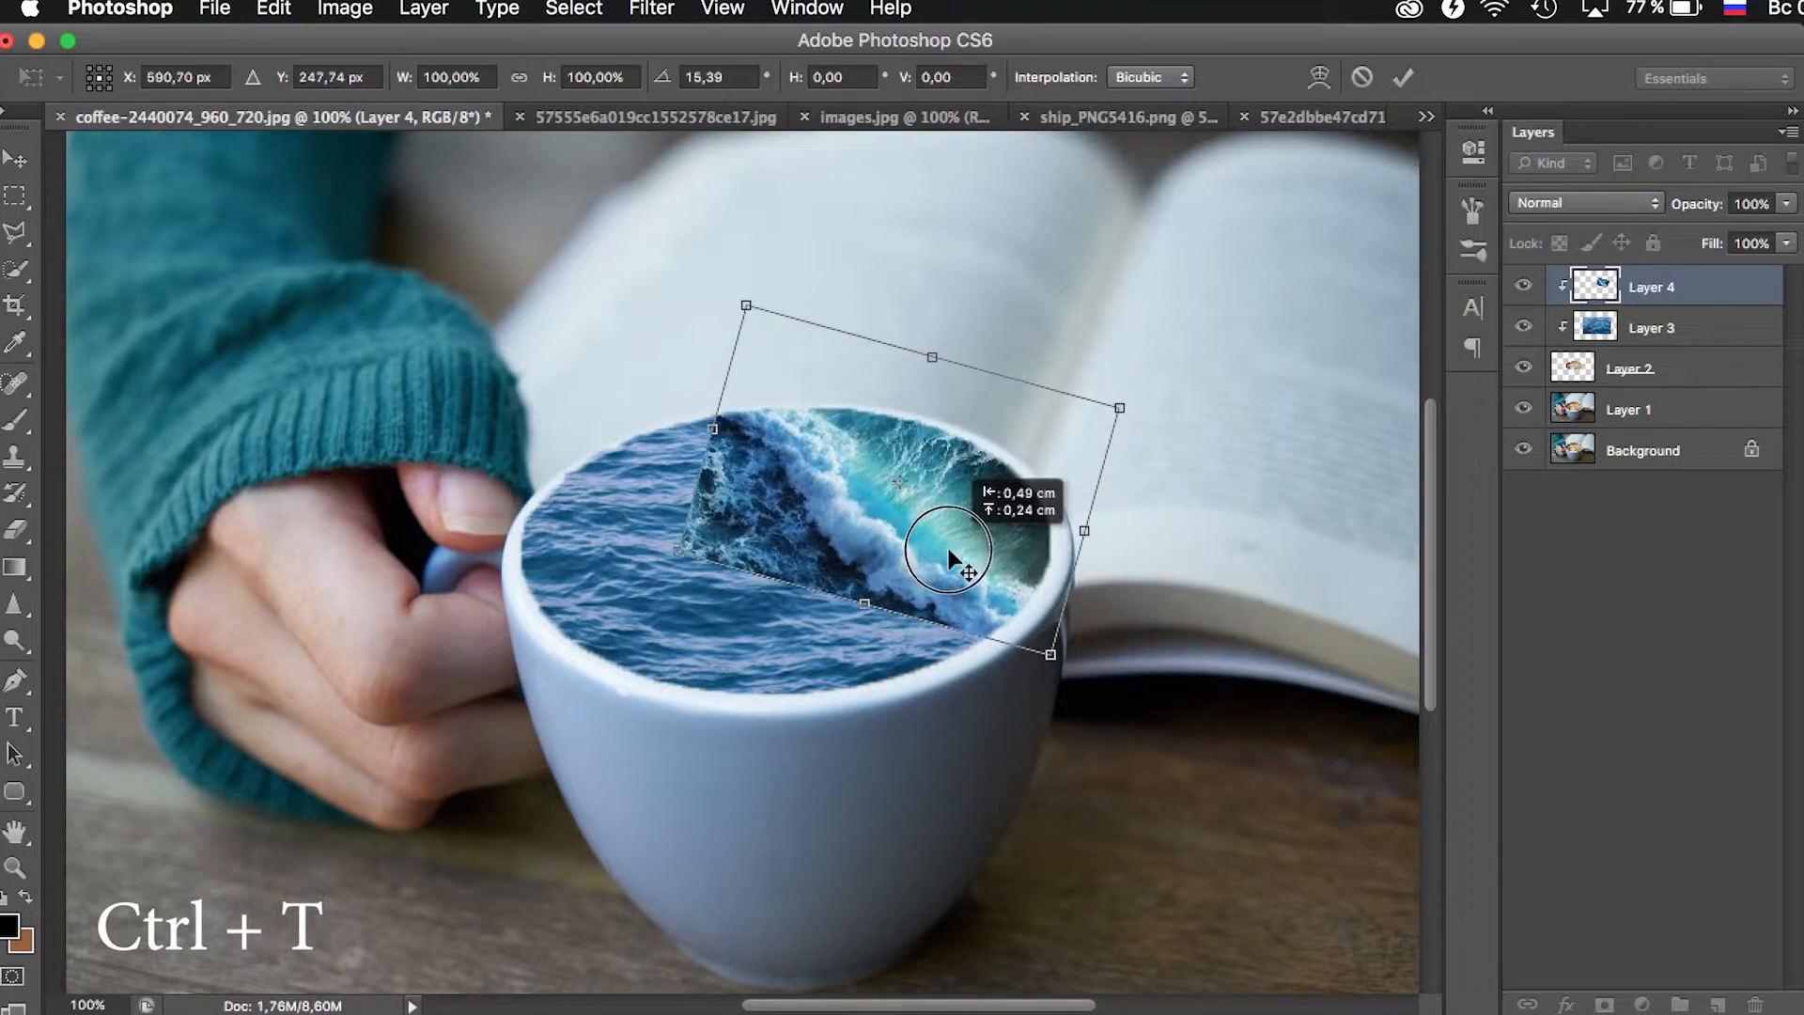
drag(1175, 685, 1186, 703)
drag(1163, 499, 1151, 561)
drag(1020, 669, 1031, 721)
drag(994, 560, 1006, 561)
drag(1228, 454, 1224, 426)
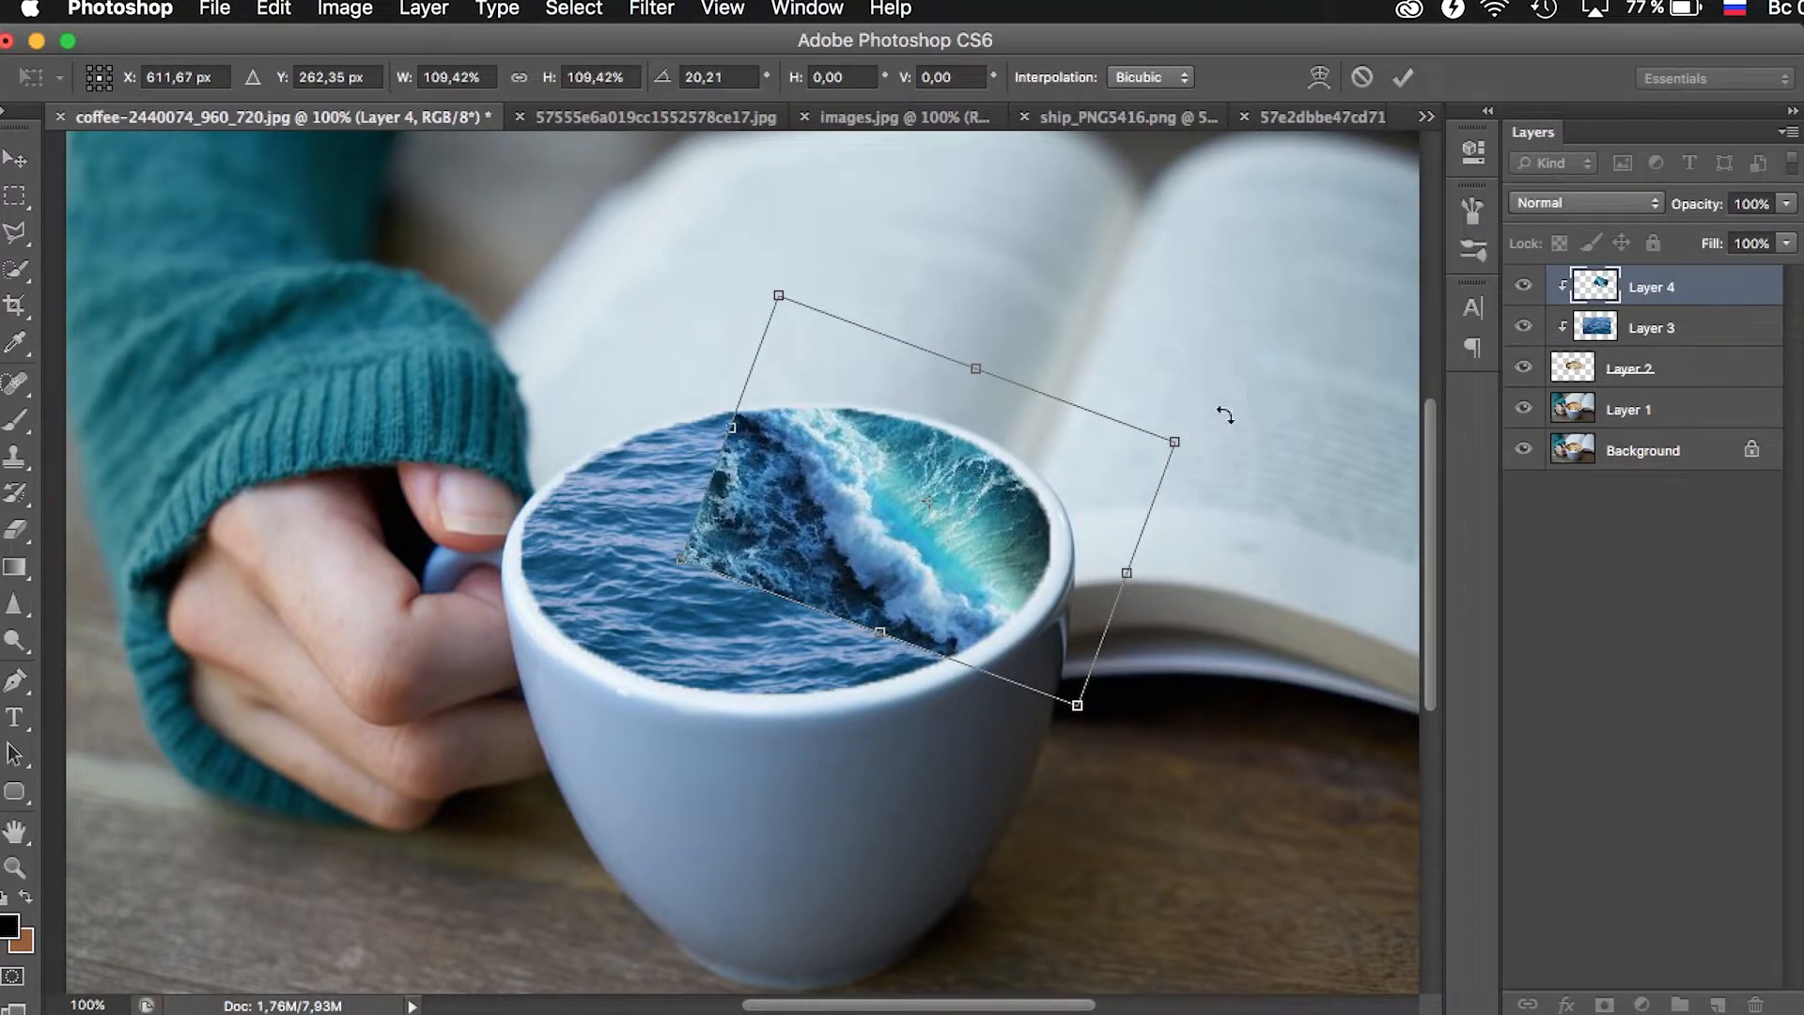
key(Return)
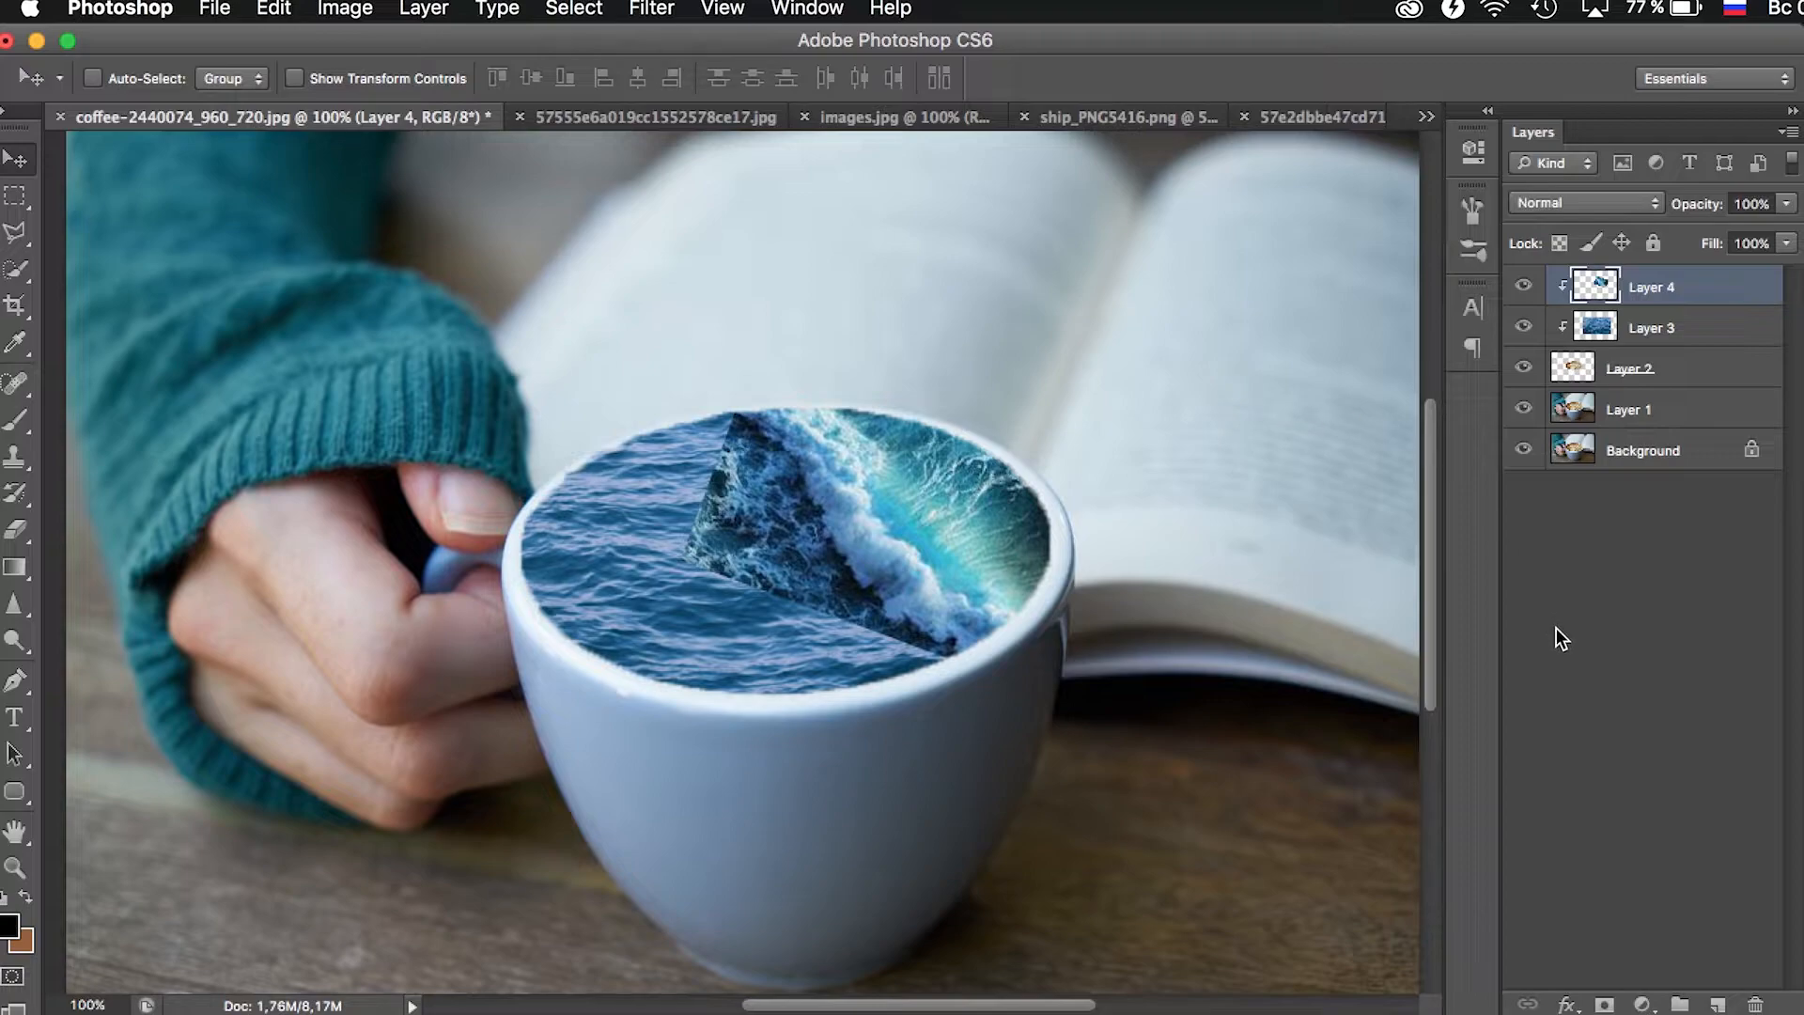
- Add a layer mask to the wave layer and set up a linear gradient from black (000000) to transparent
click(1604, 1003)
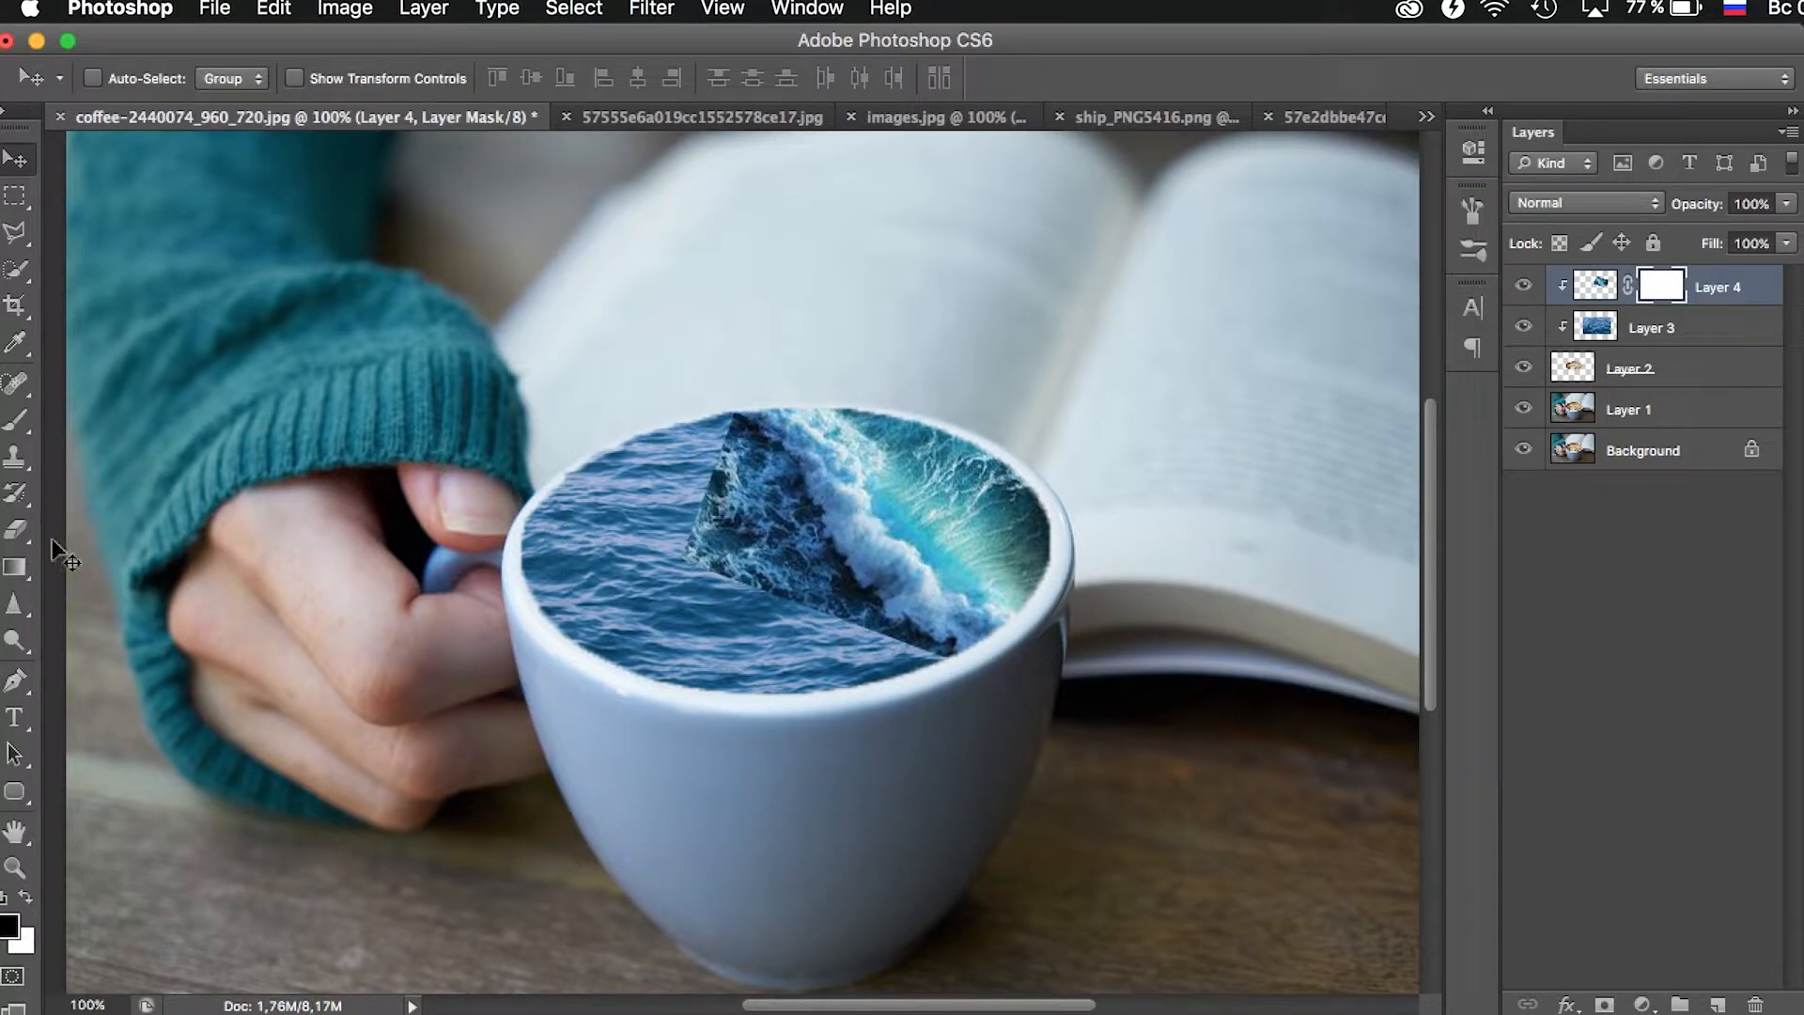
click(11, 565)
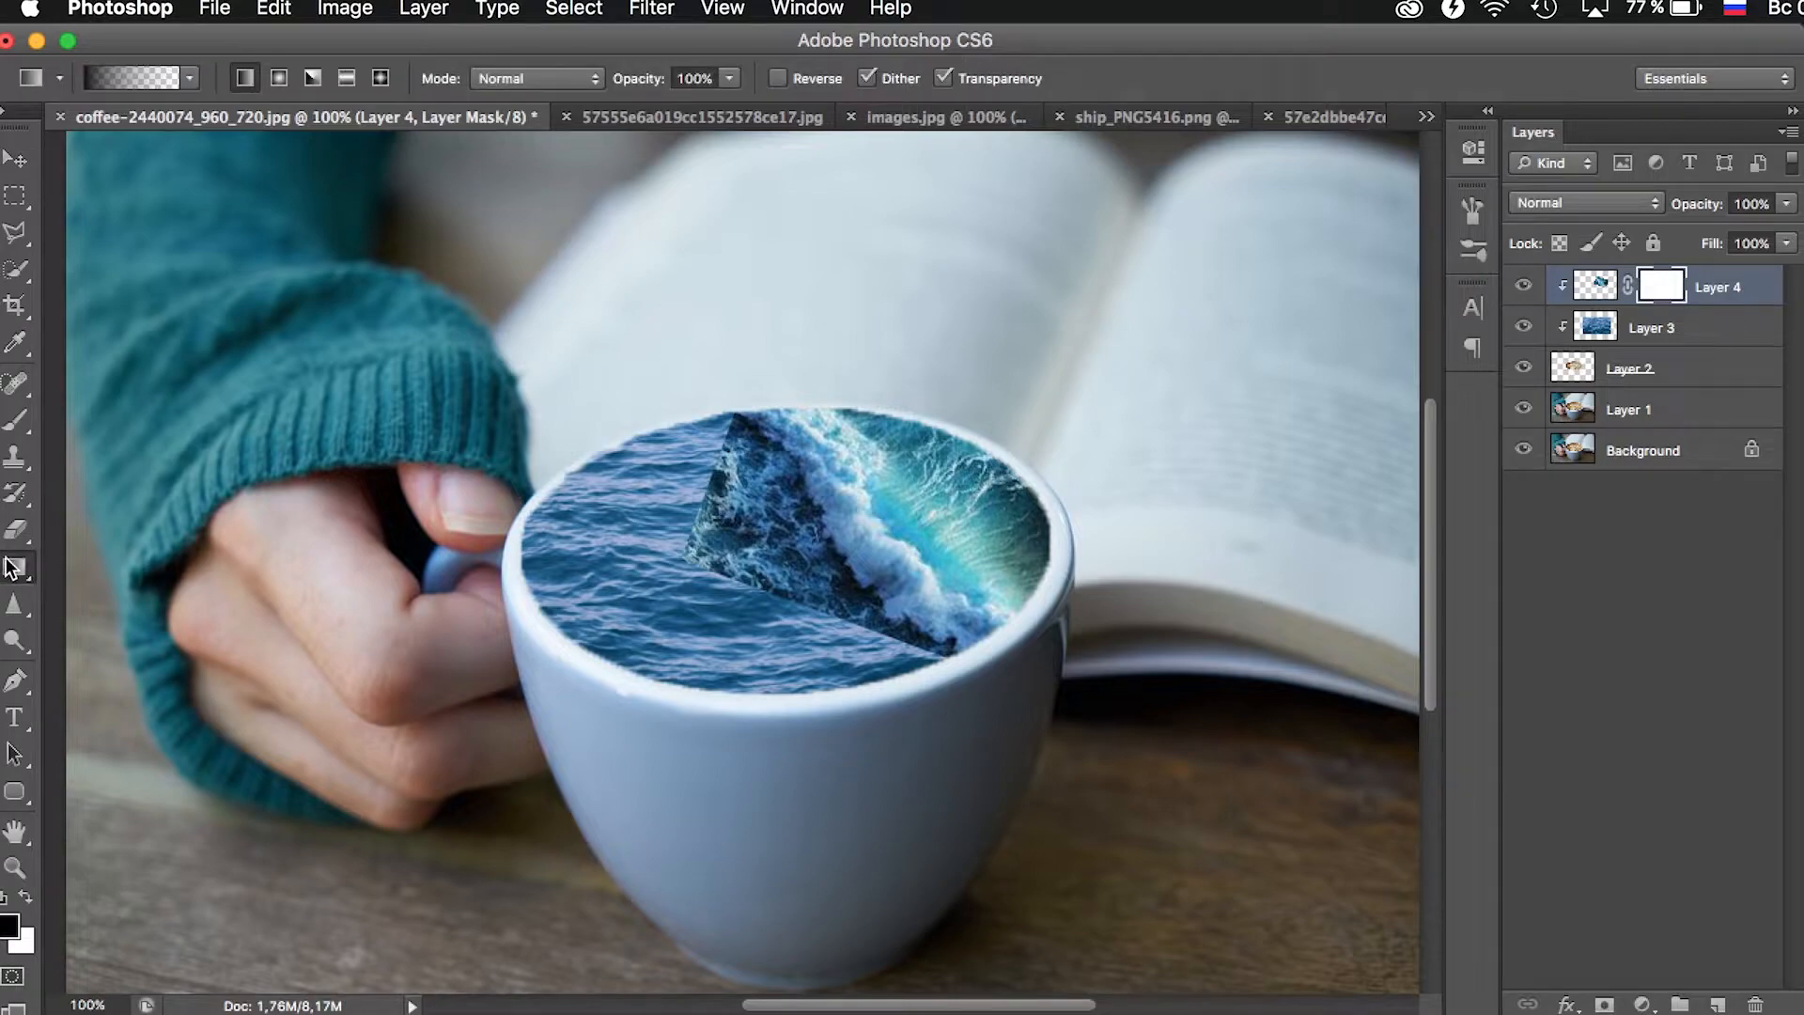
click(133, 80)
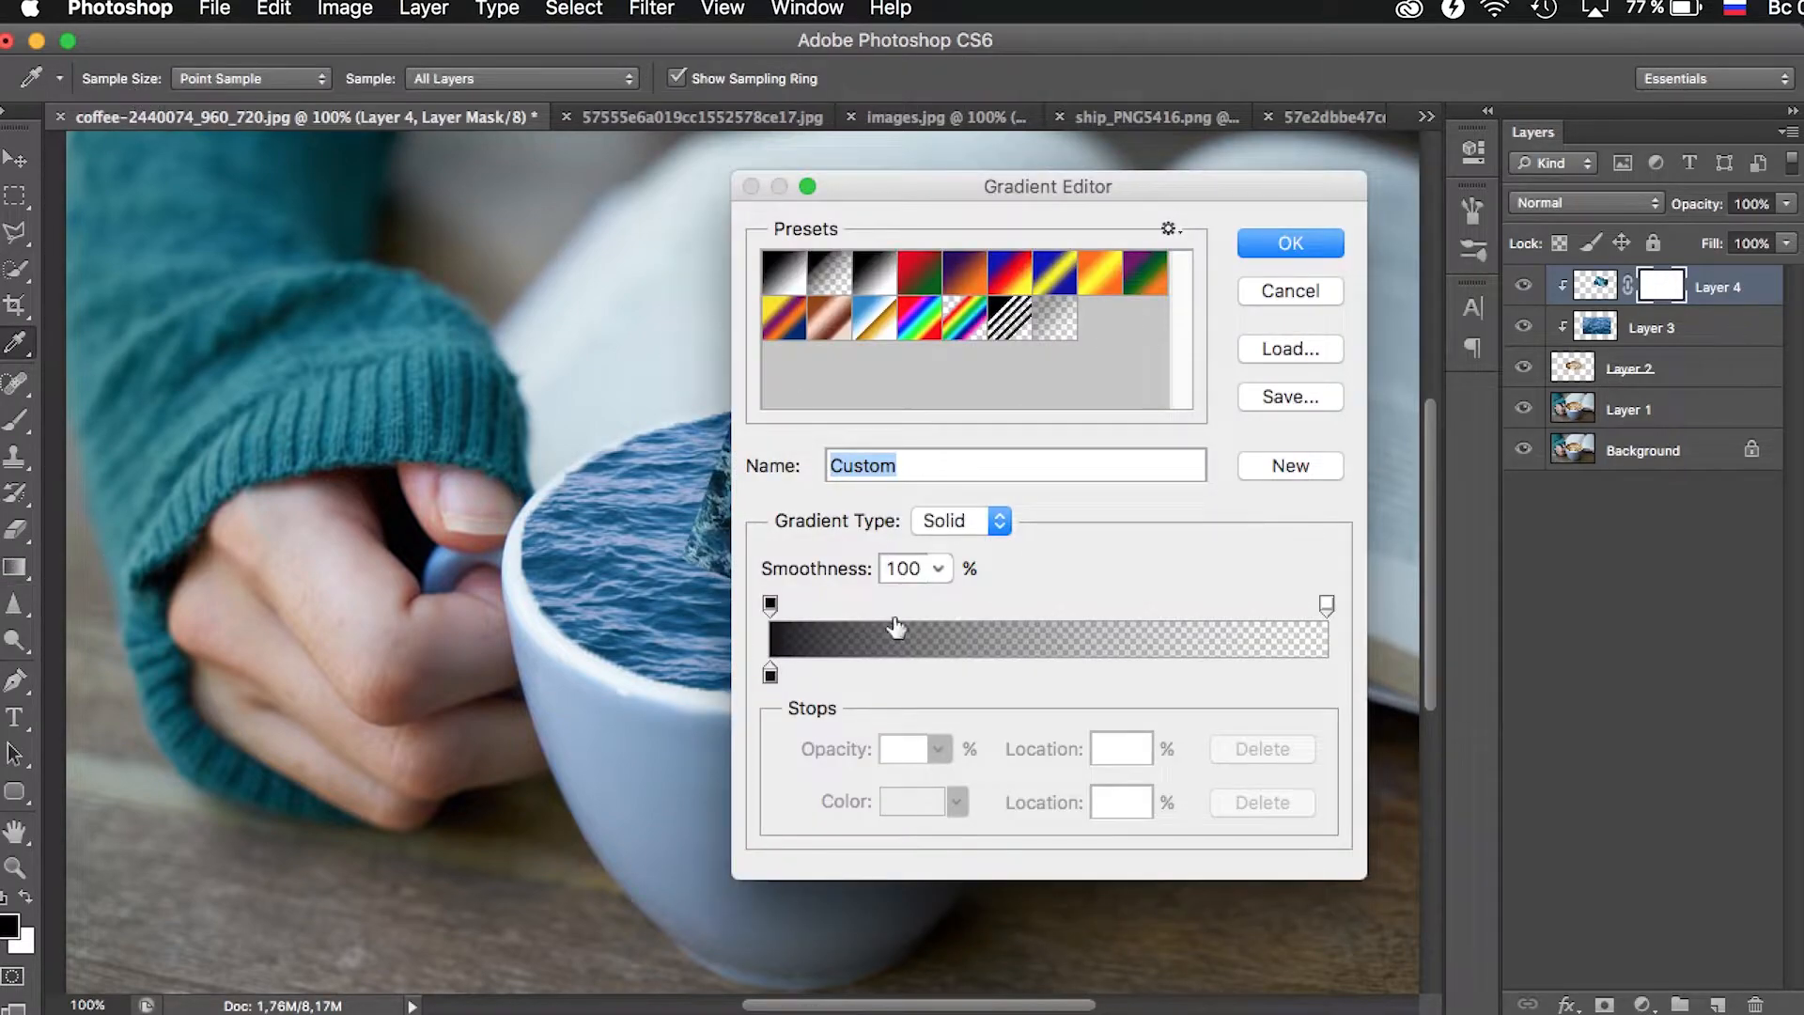
click(771, 677)
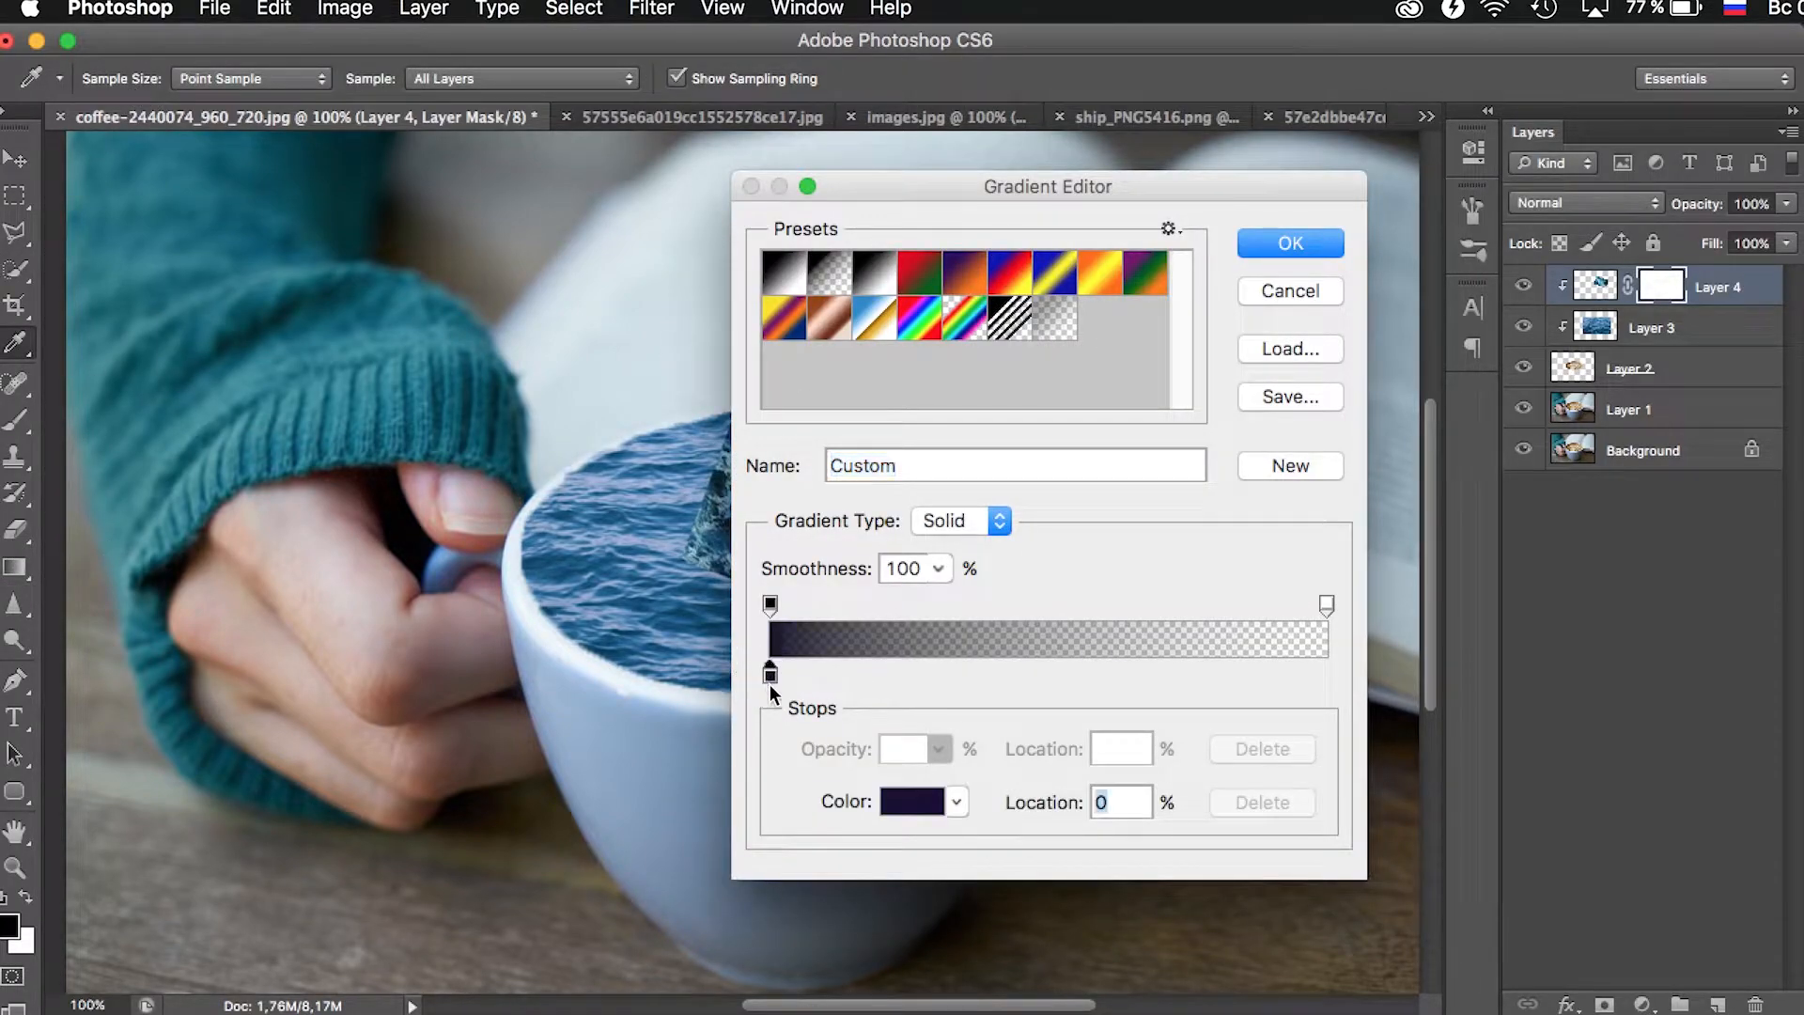
click(916, 802)
drag(1598, 1005, 1615, 1014)
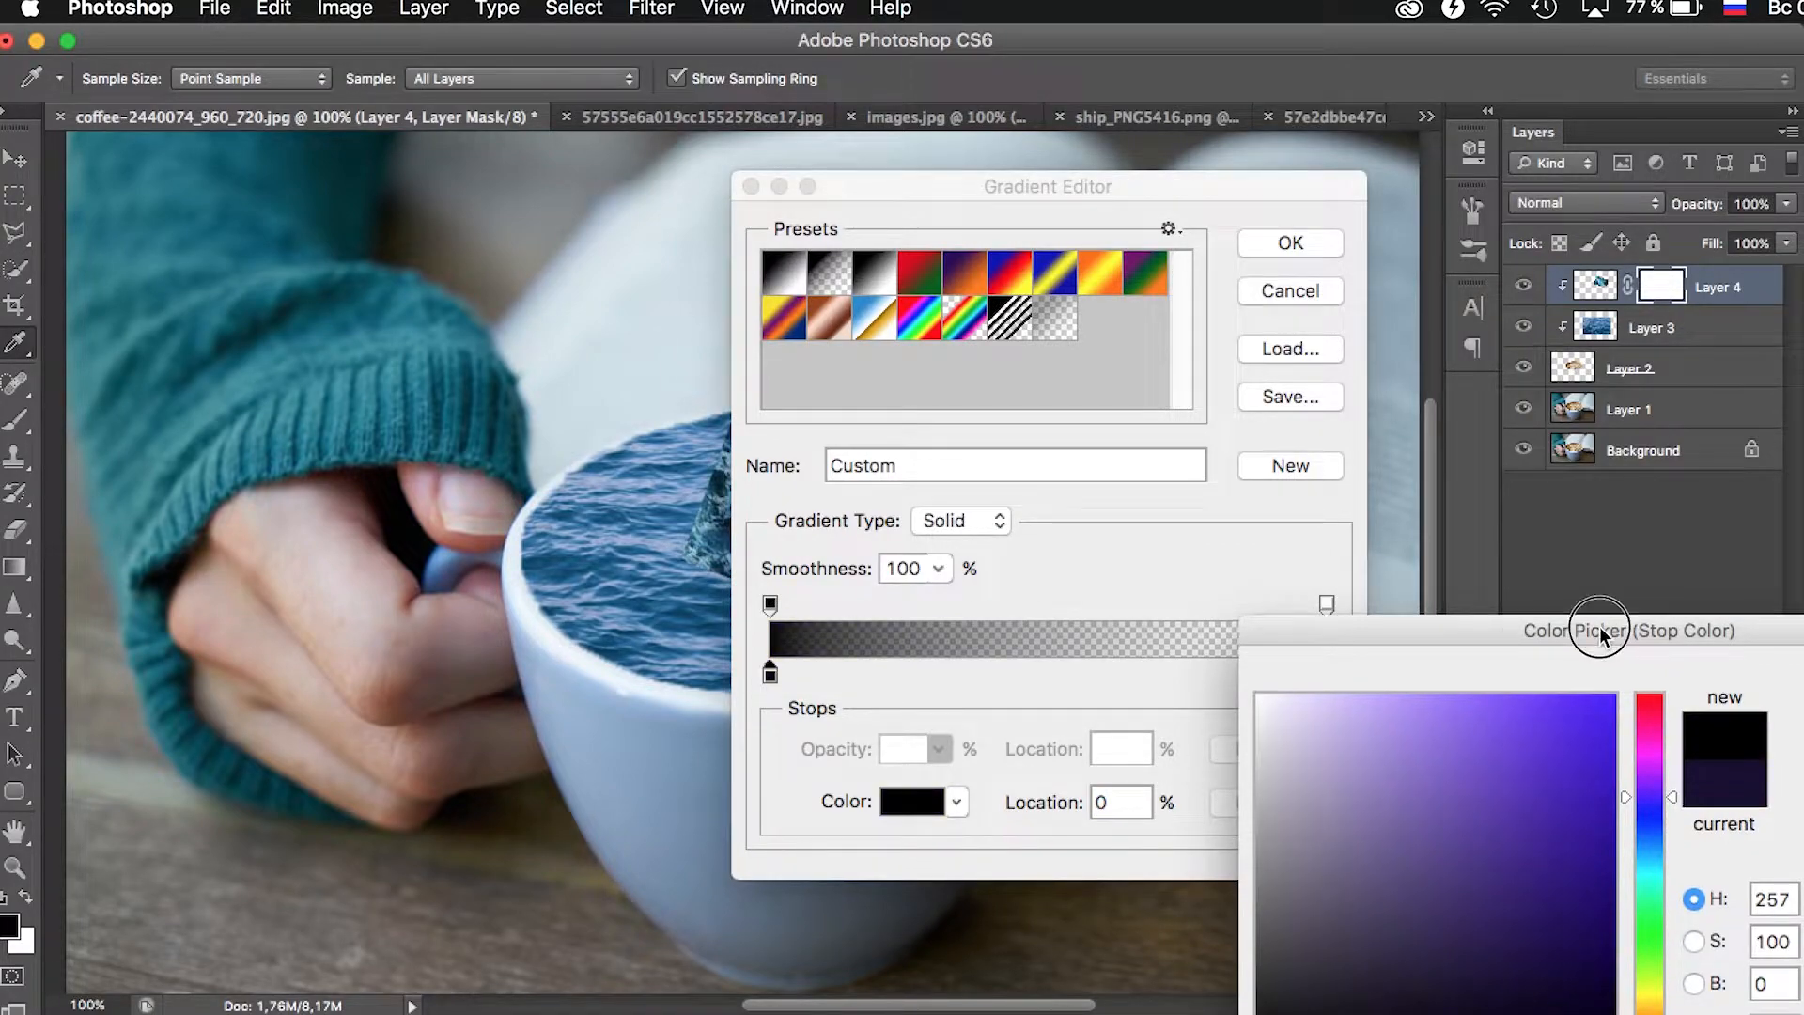
drag(1604, 625, 468, 312)
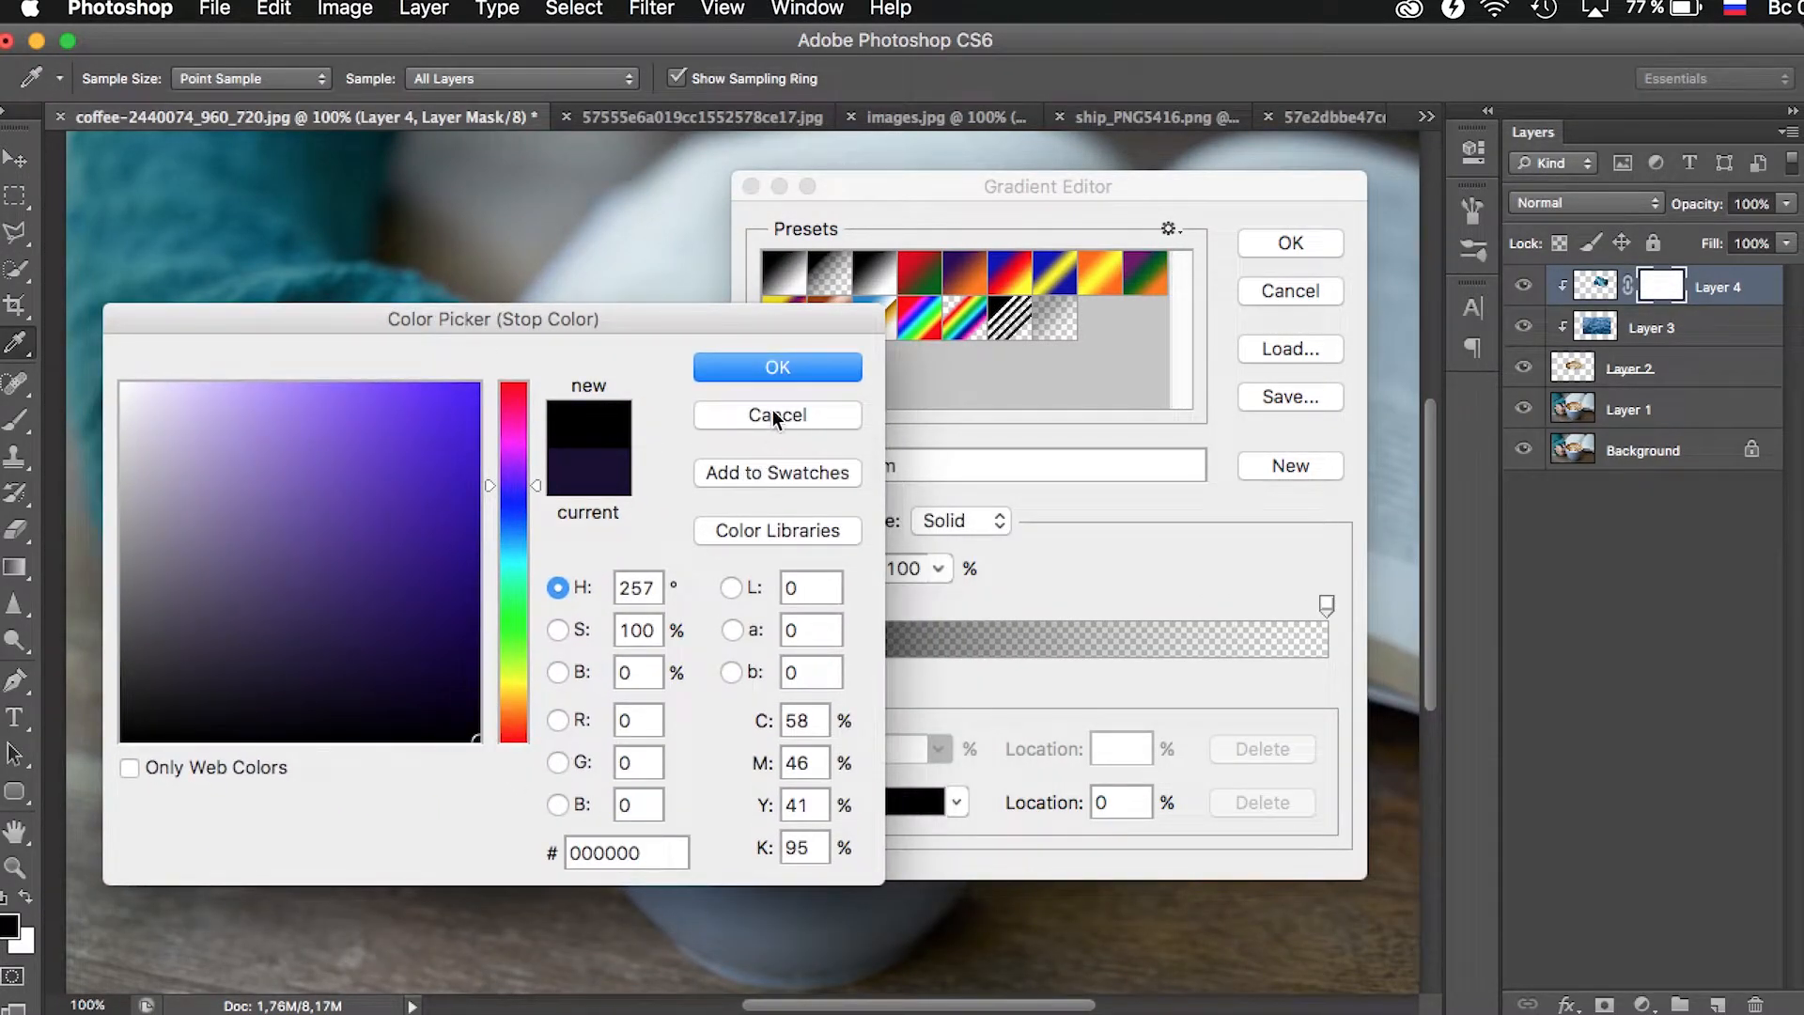
click(777, 367)
click(1266, 242)
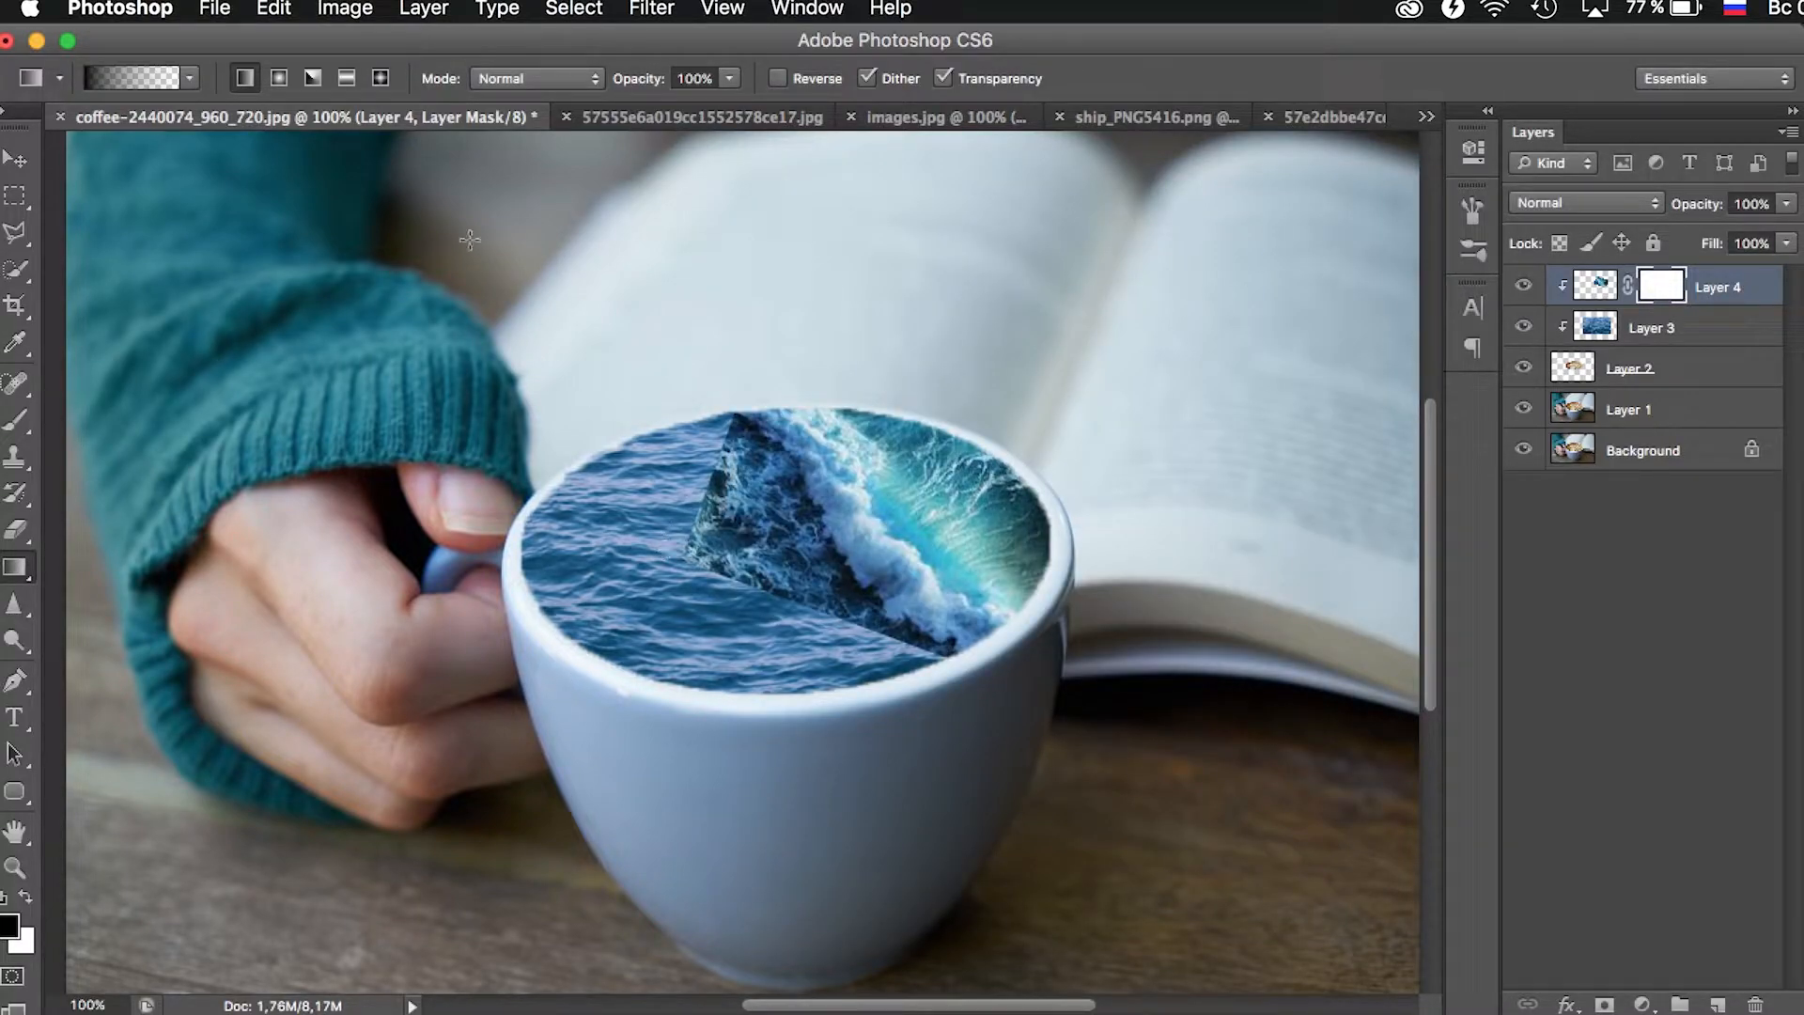
click(246, 77)
- Draw short black-to-transparent gradients on the wave layer's mask to fade its left and lower edges into the sea
drag(623, 590, 789, 487)
drag(605, 501, 774, 432)
drag(624, 445, 804, 385)
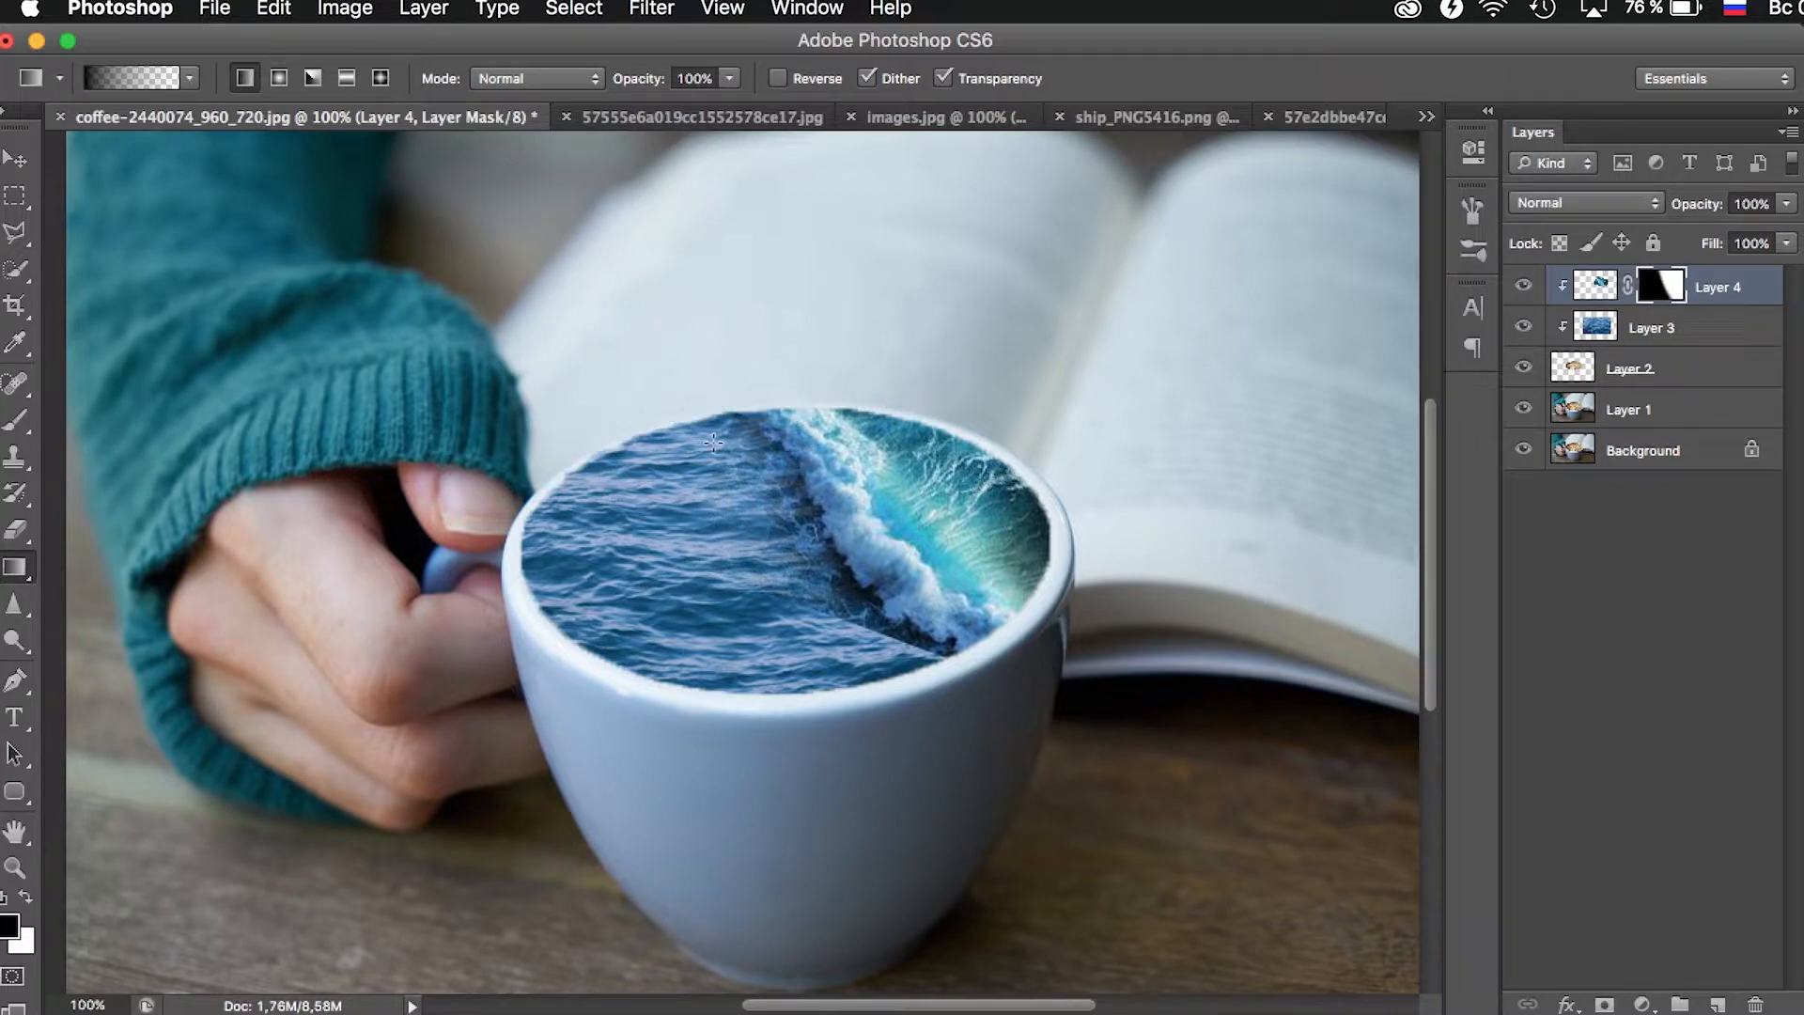
drag(780, 720, 972, 592)
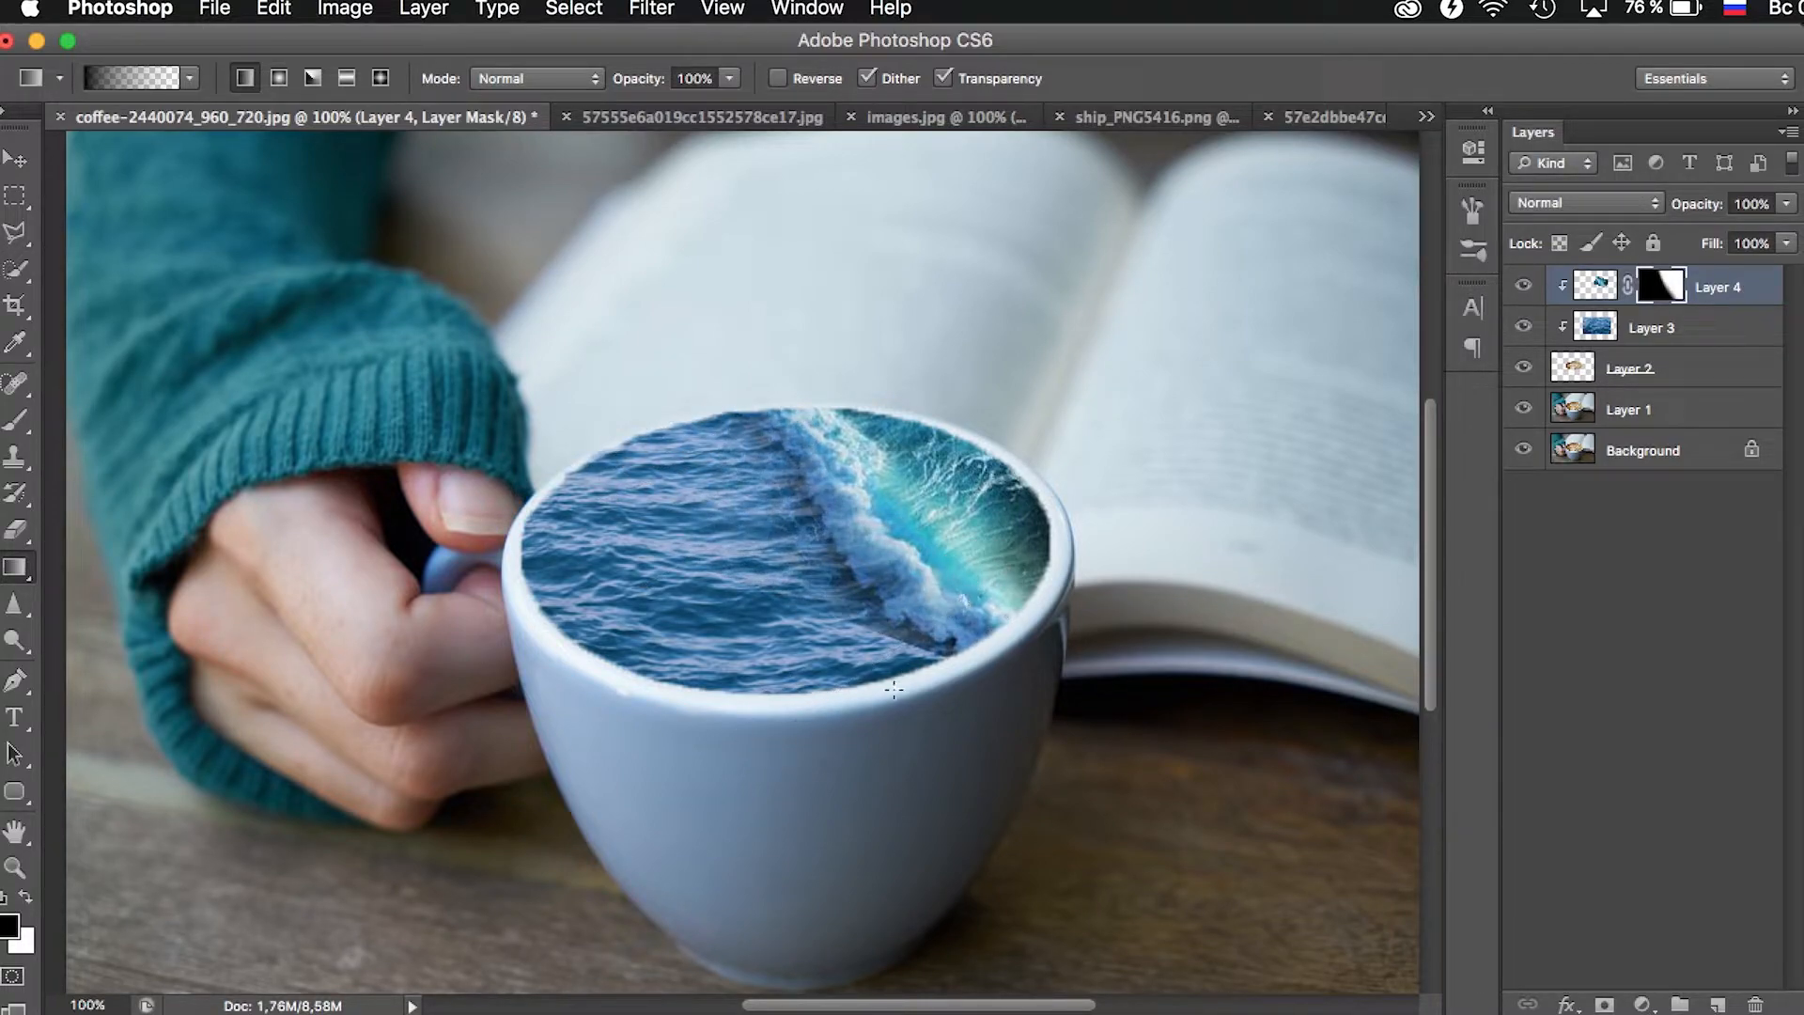
key(ctrl+z)
drag(840, 704, 946, 561)
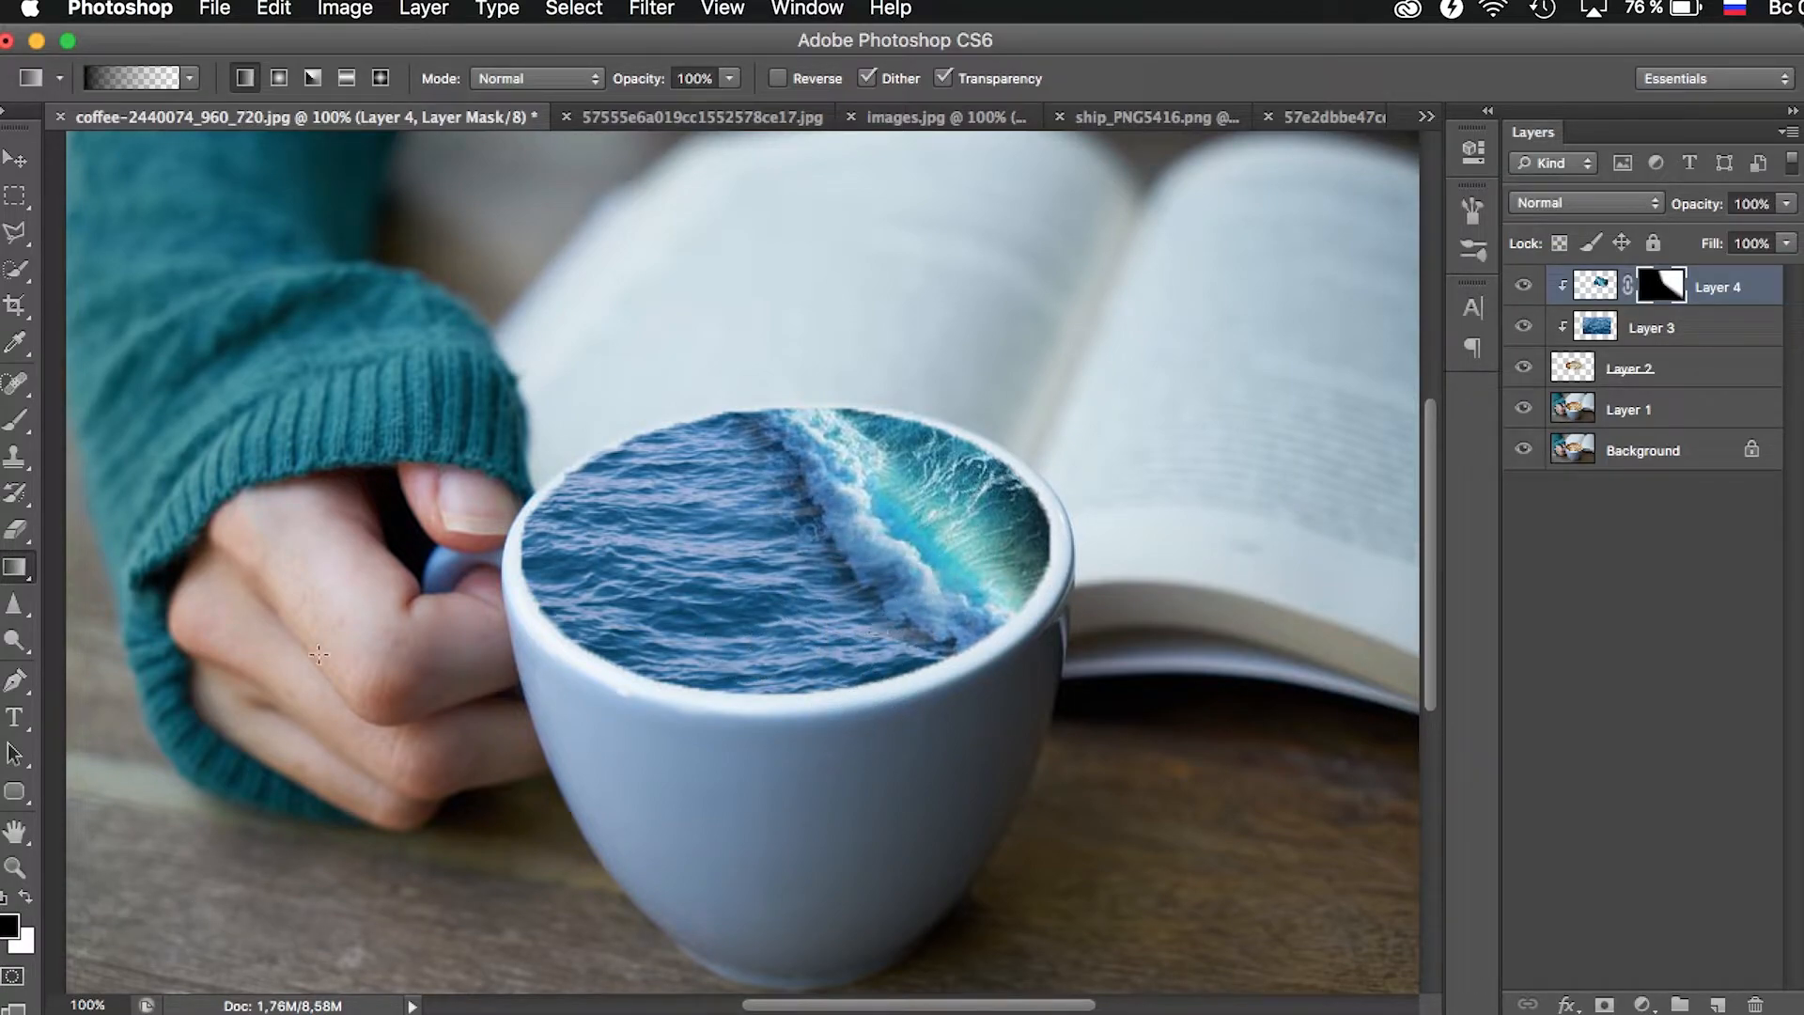
- Refine the wave mask with a soft 119 px brush at 35% opacity, hiding the wave's edge in black and restoring the foam in white
click(20, 530)
right_click(752, 667)
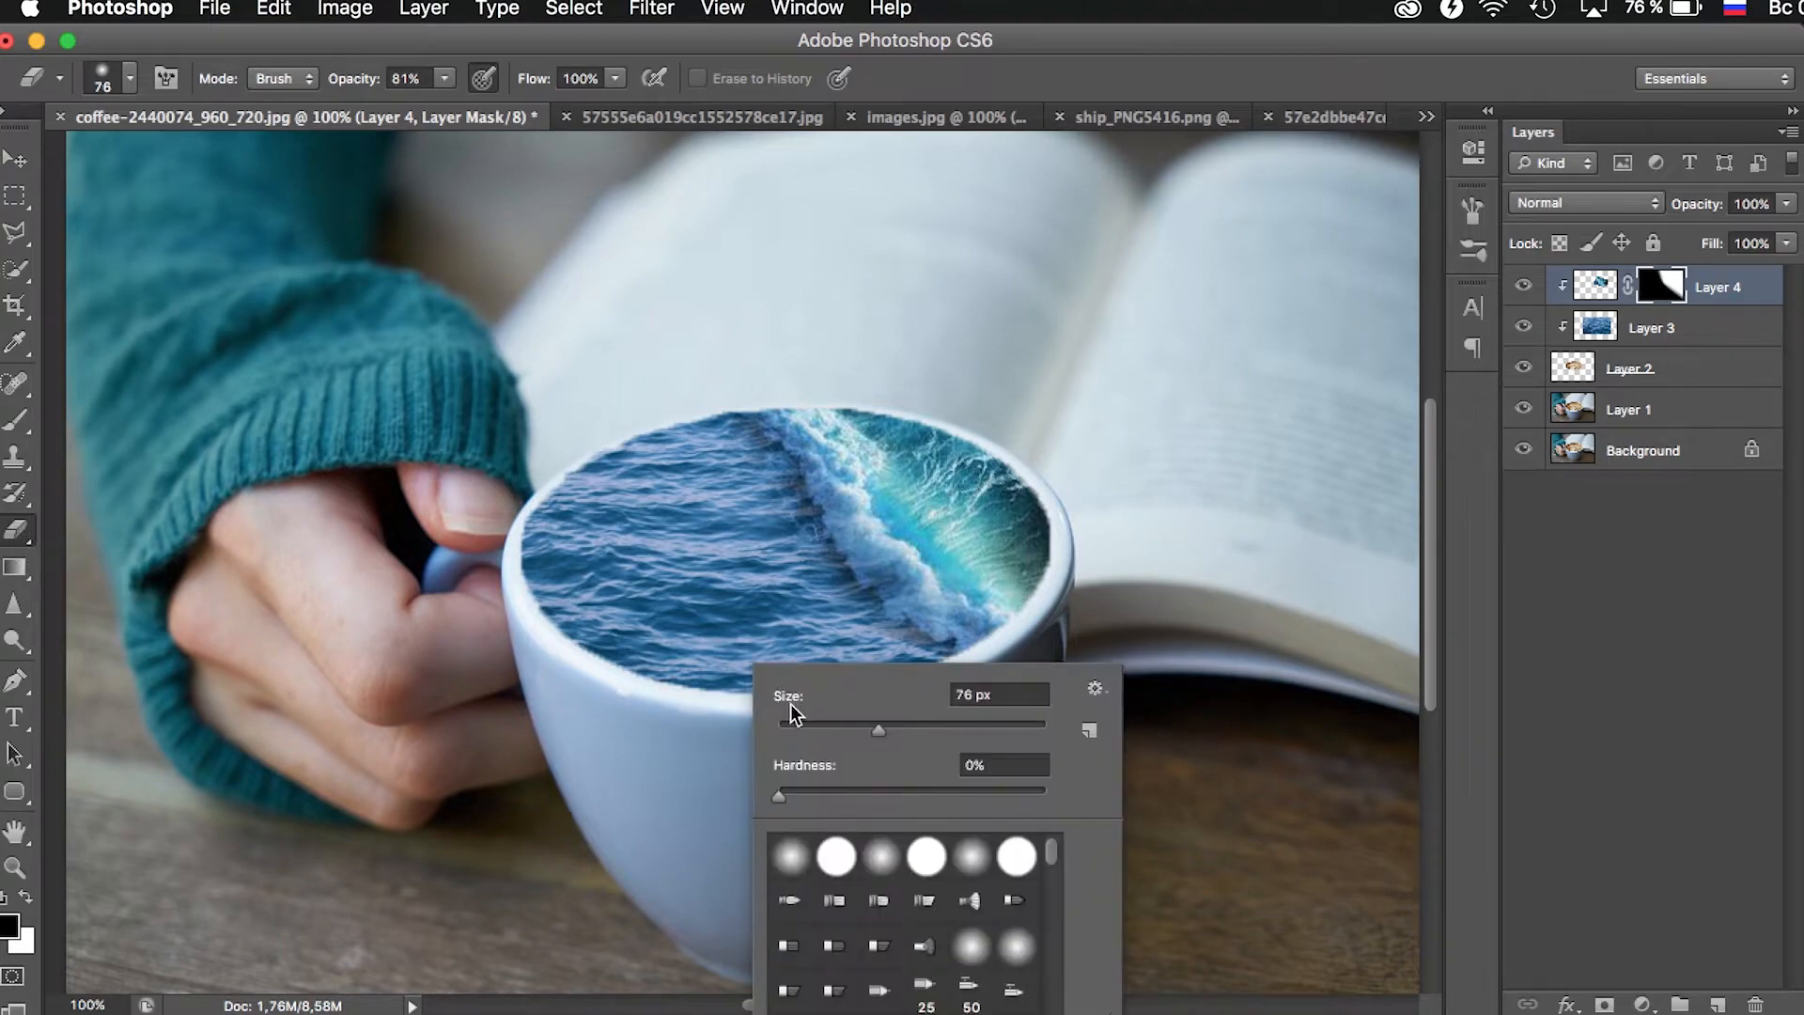
click(27, 425)
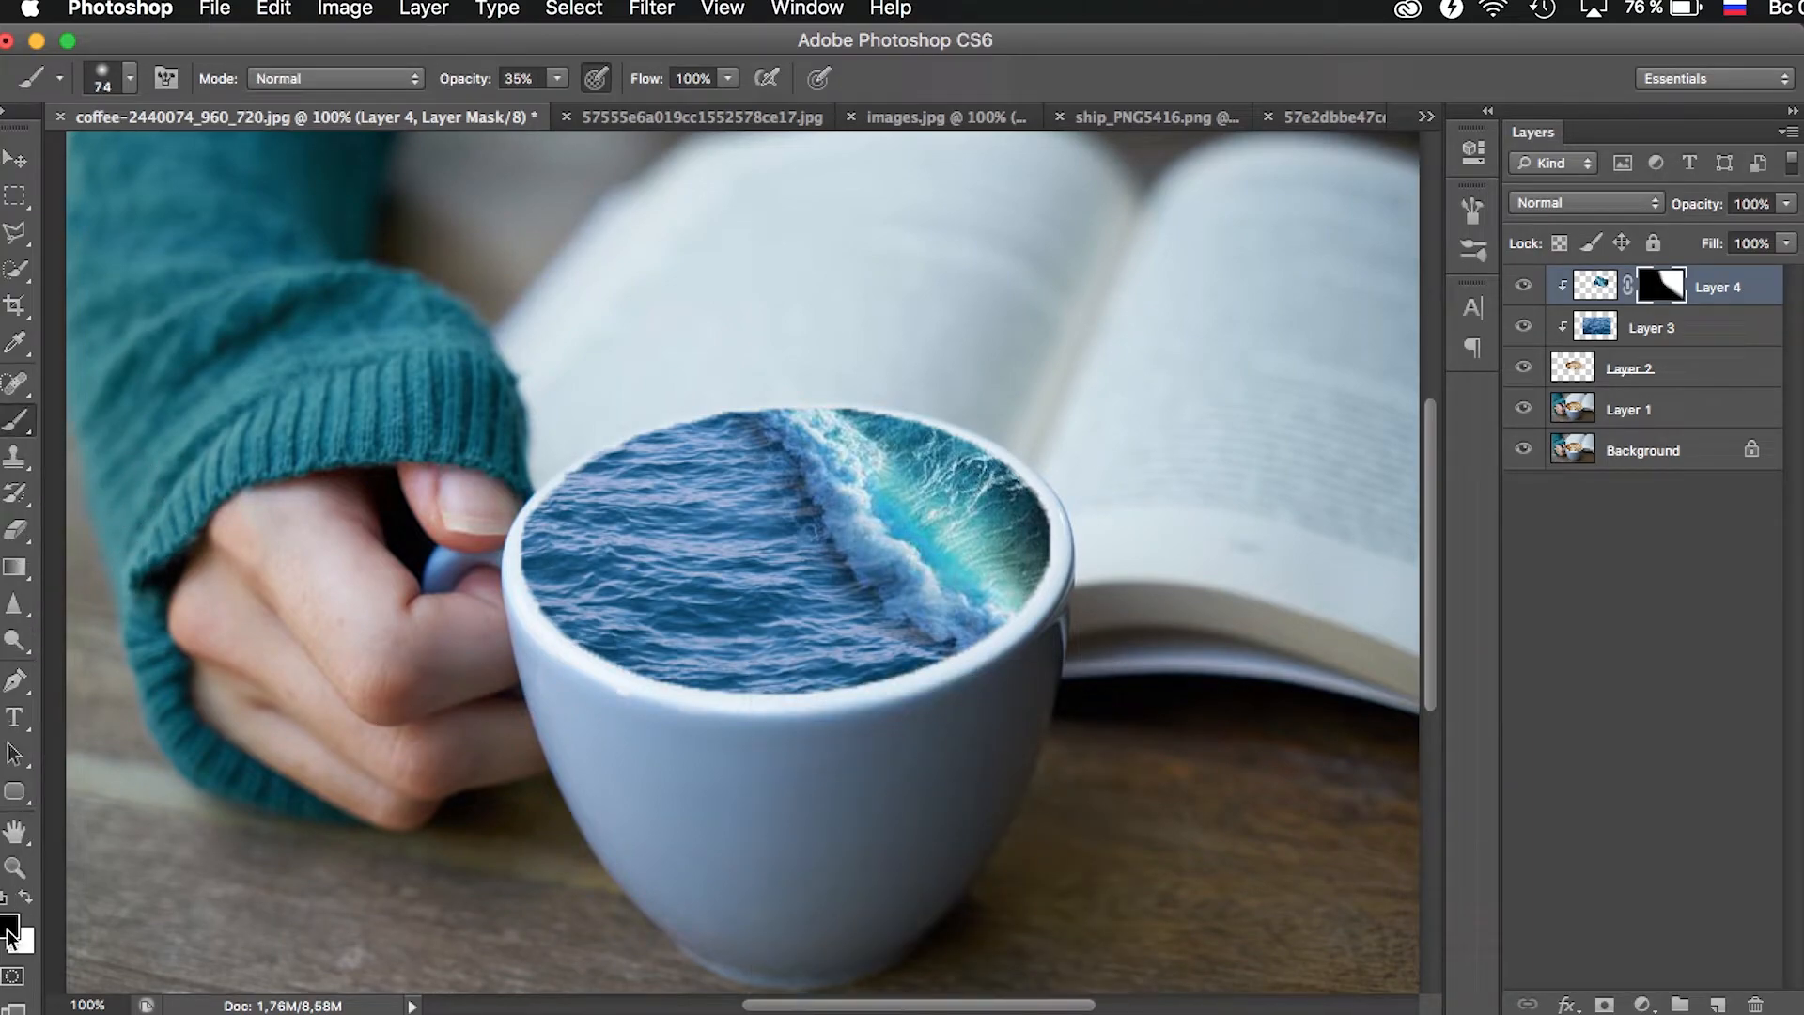
right_click(706, 708)
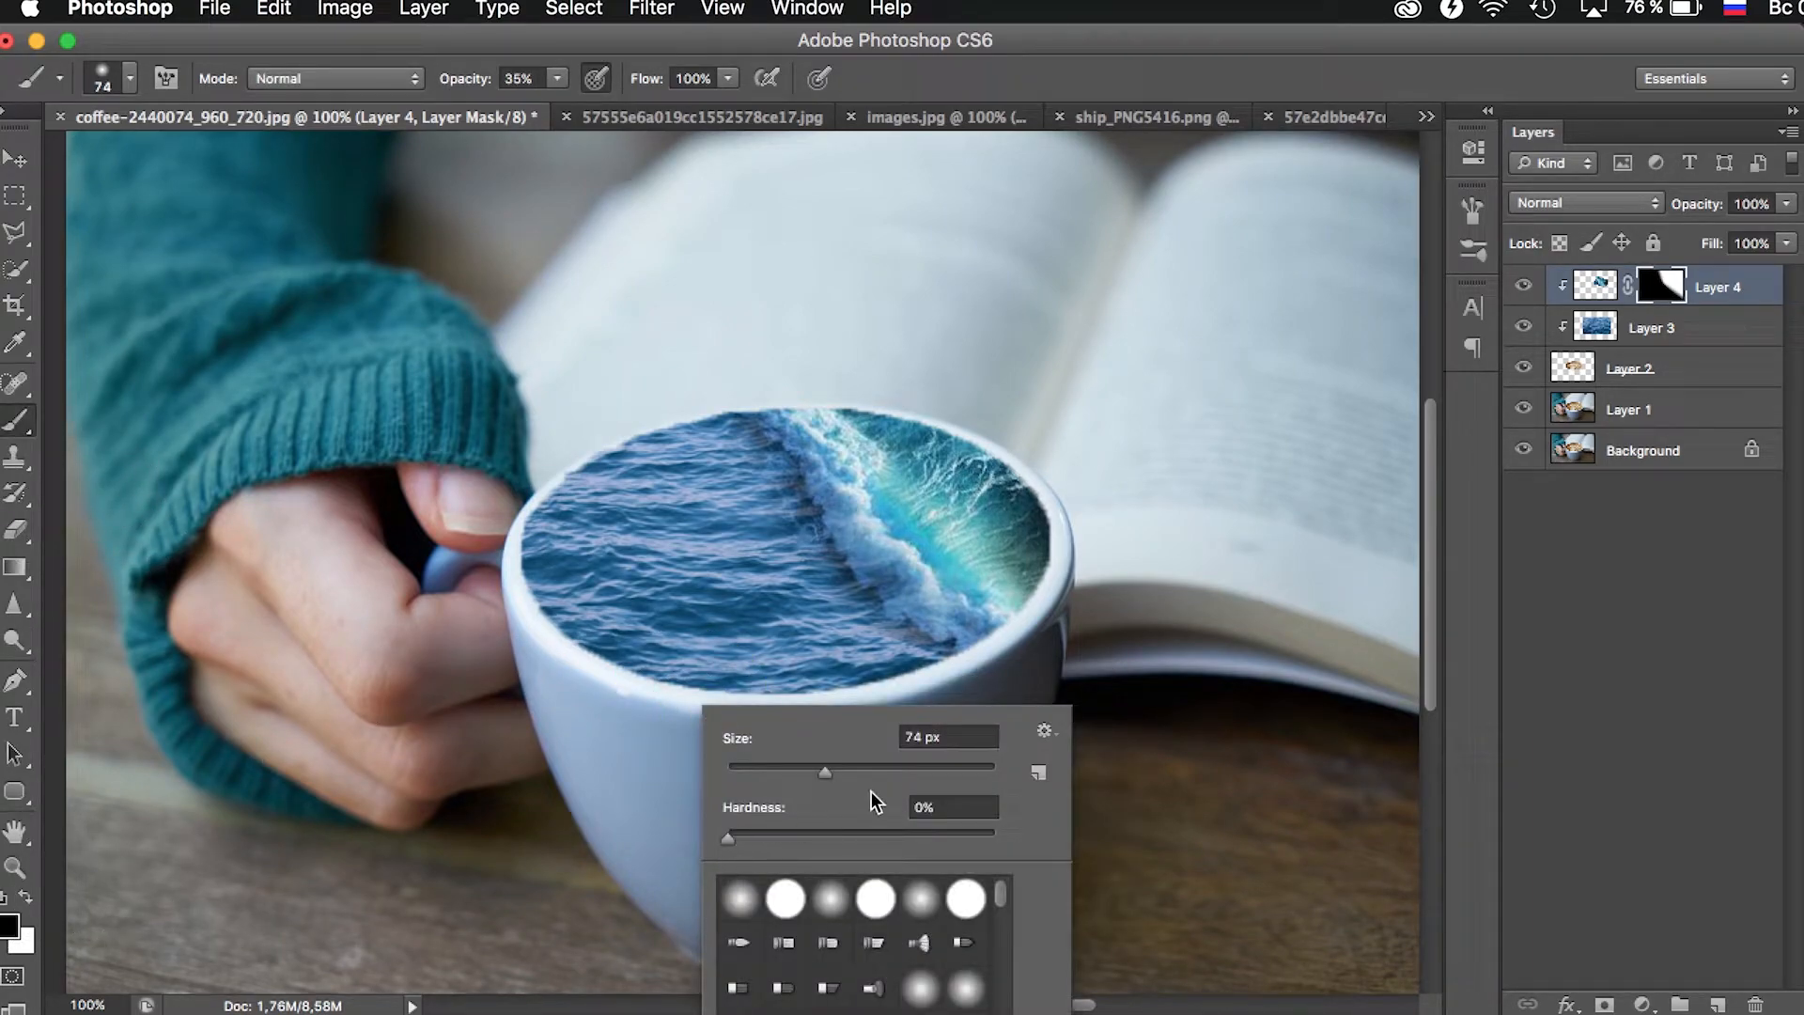
click(873, 769)
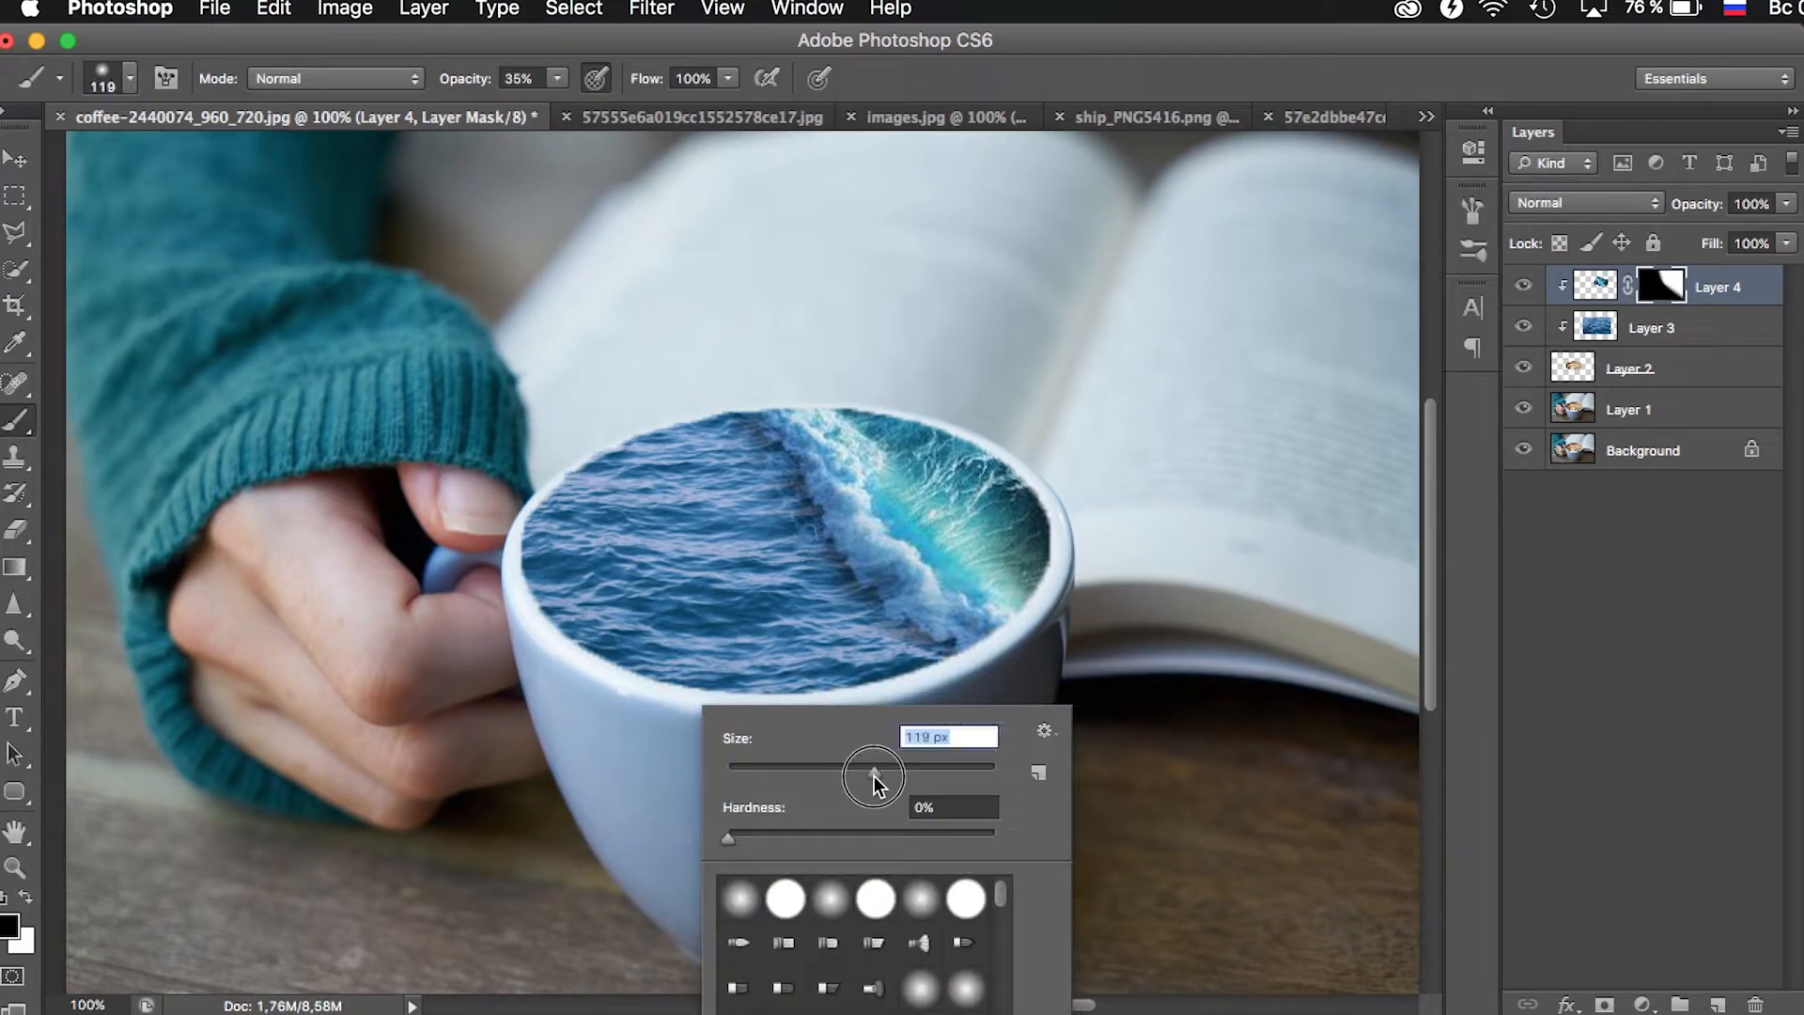
click(772, 648)
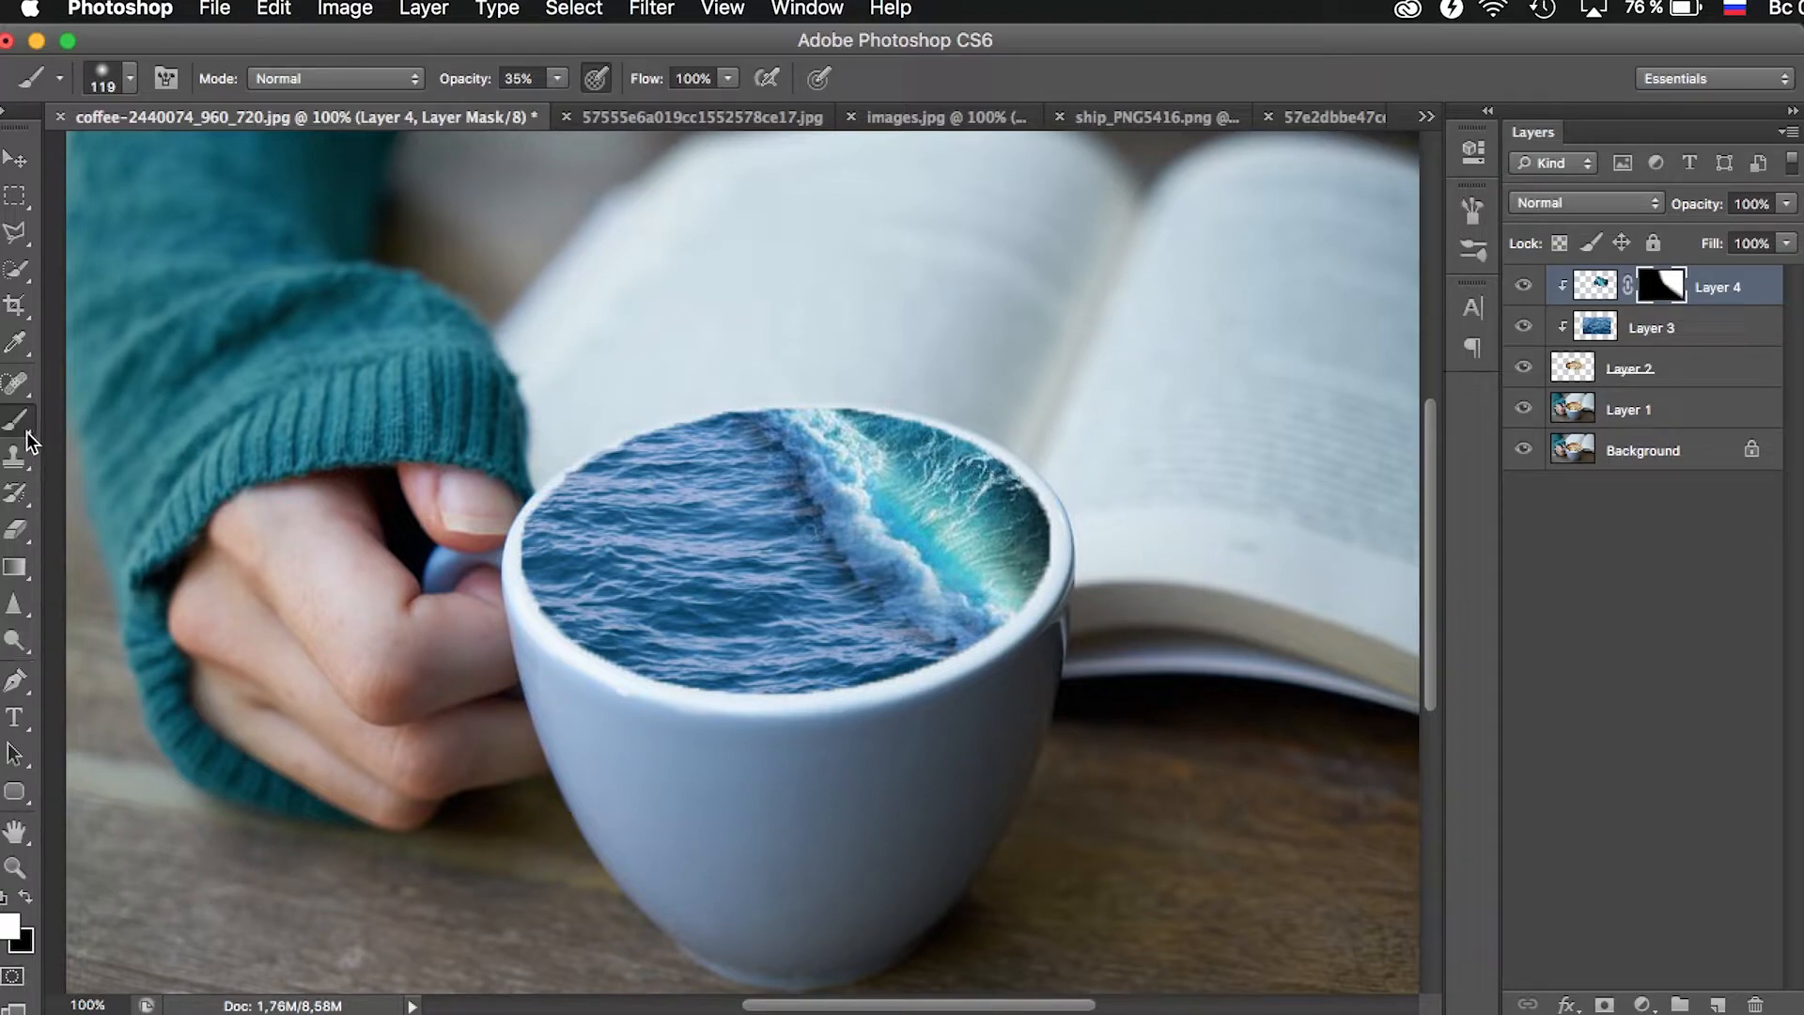
mouse_move(902, 515)
mouse_down()
mouse_move(949, 592)
mouse_move(906, 557)
mouse_move(910, 582)
mouse_move(840, 456)
mouse_up()
click(789, 391)
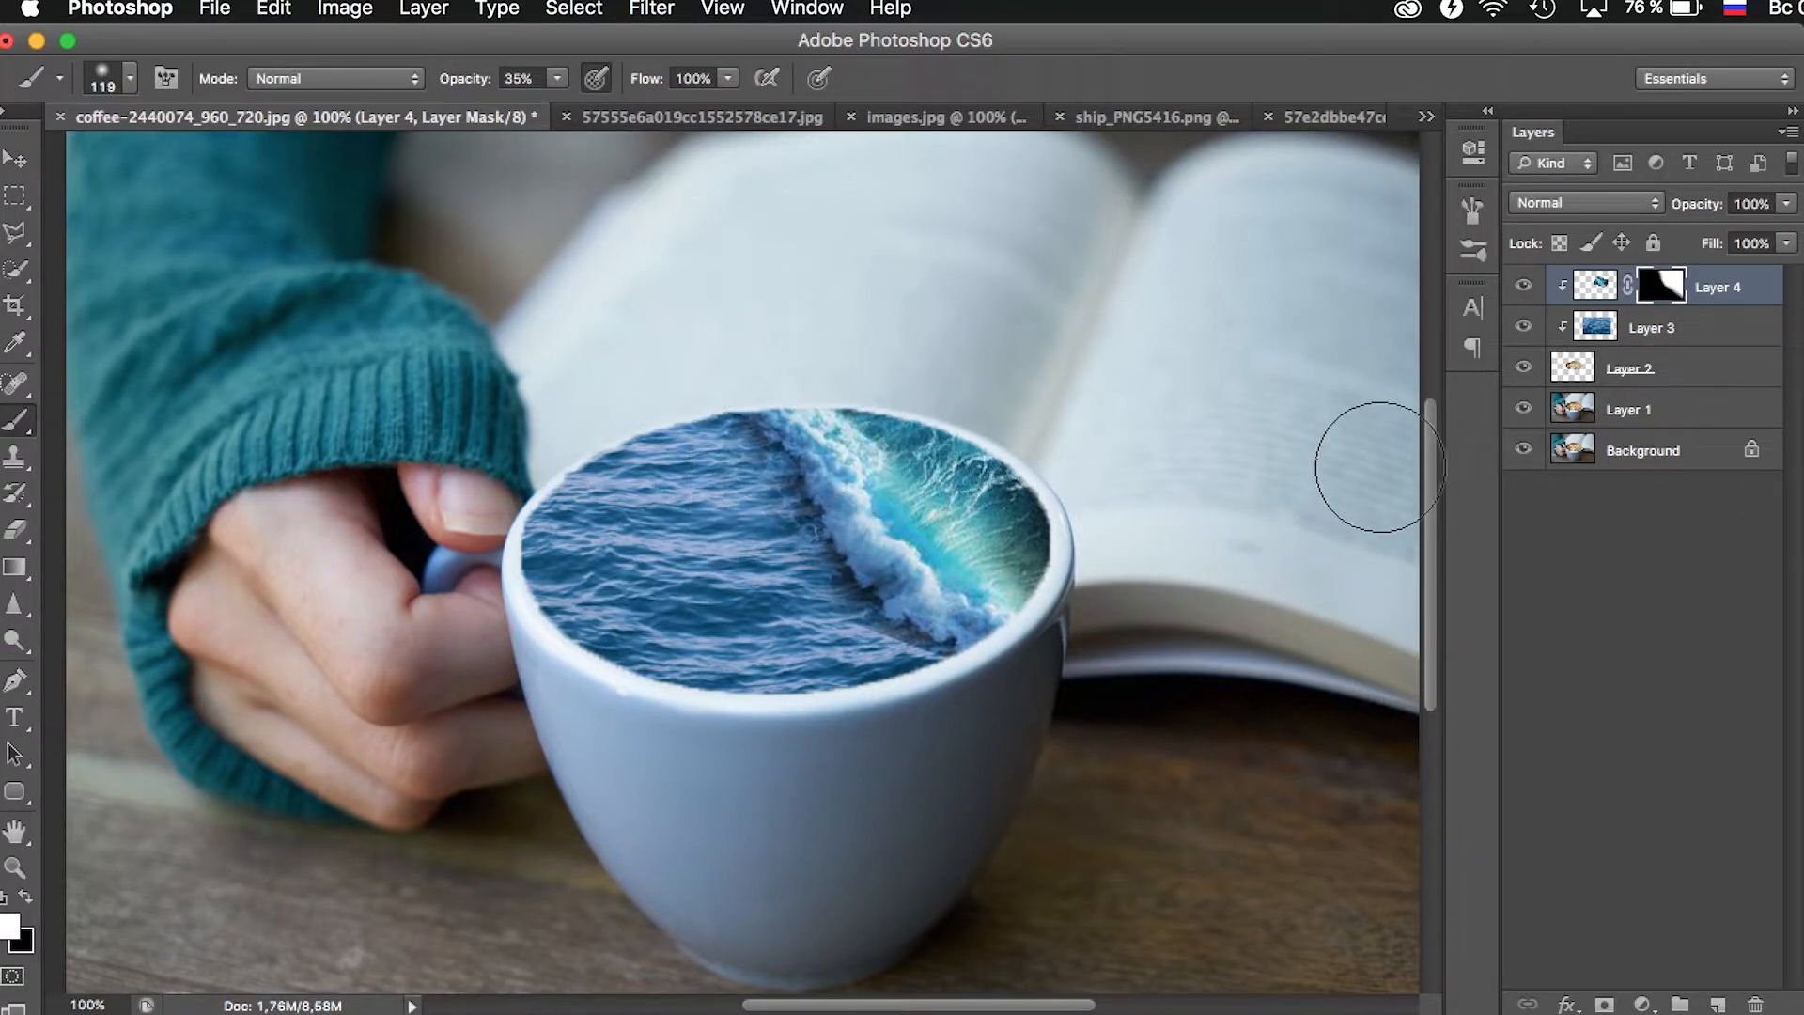
- Paint black on the wave mask with a soft 66 px brush to blend the dark edge beneath the foam near the cup's lower rim
click(25, 897)
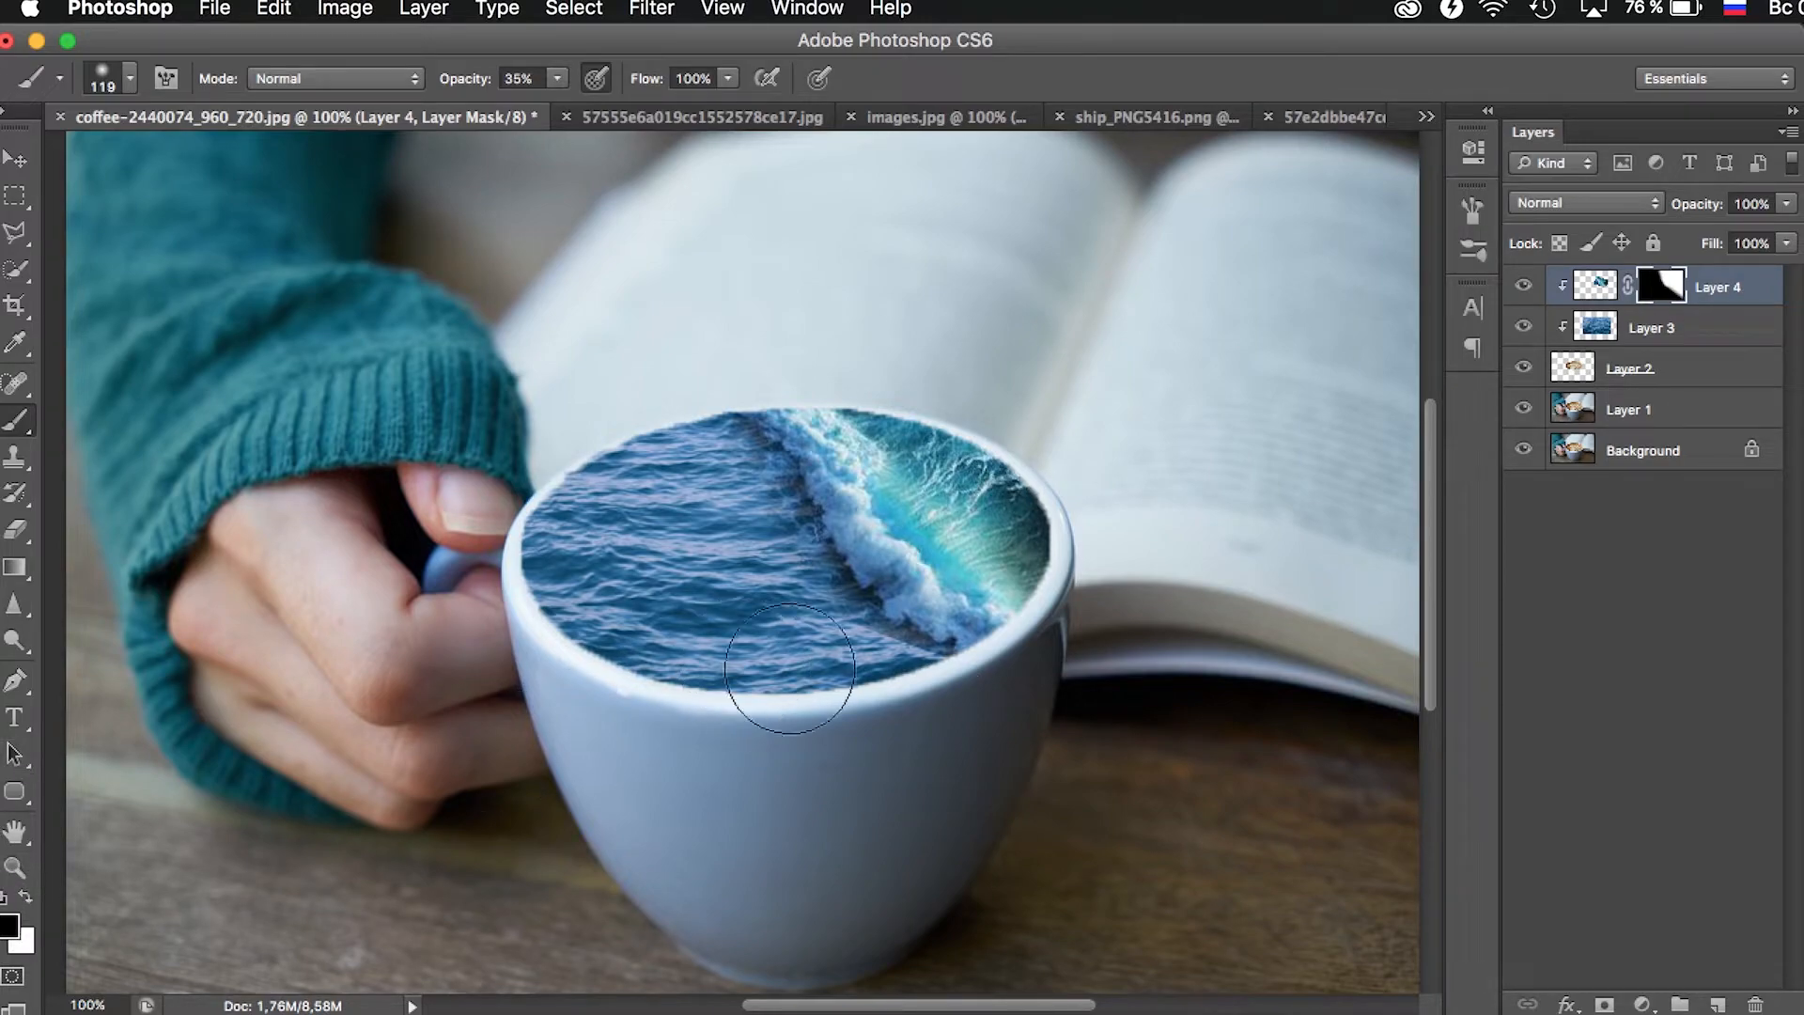
right_click(893, 707)
drag(1007, 764, 1018, 764)
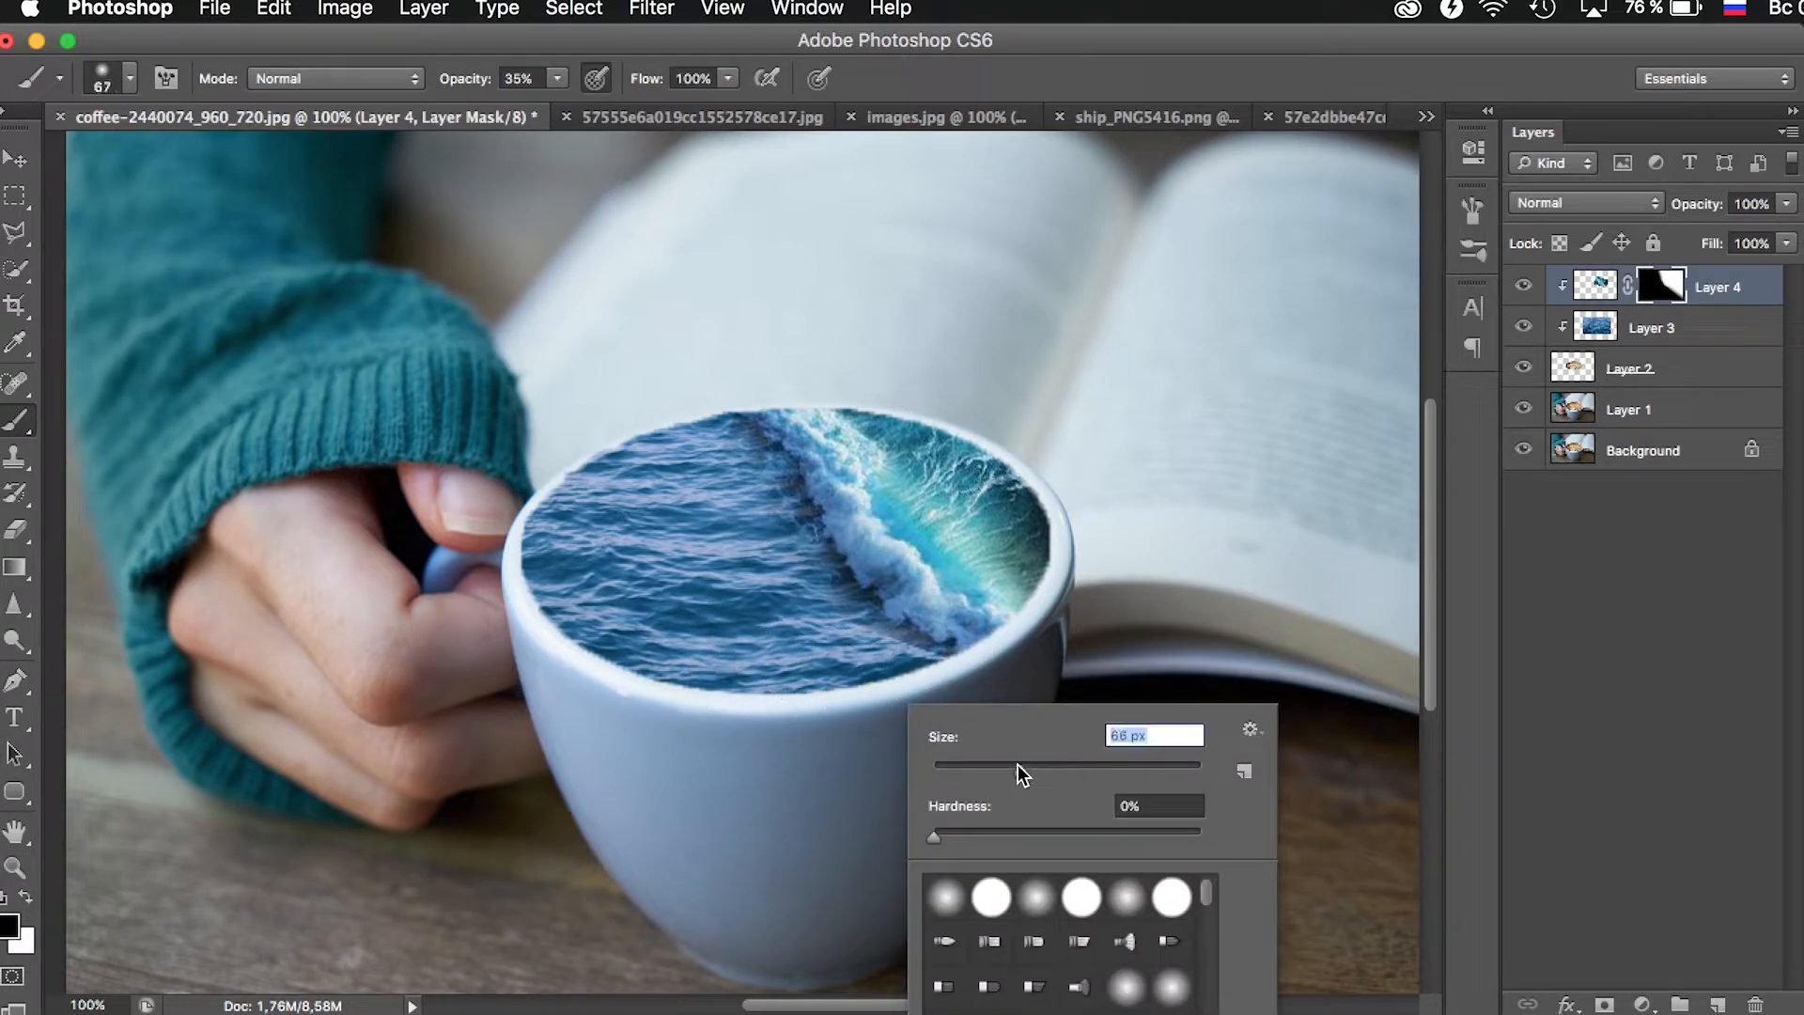
click(853, 660)
mouse_move(853, 661)
mouse_down()
mouse_move(934, 679)
mouse_move(807, 644)
mouse_move(890, 682)
mouse_move(1022, 657)
mouse_up()
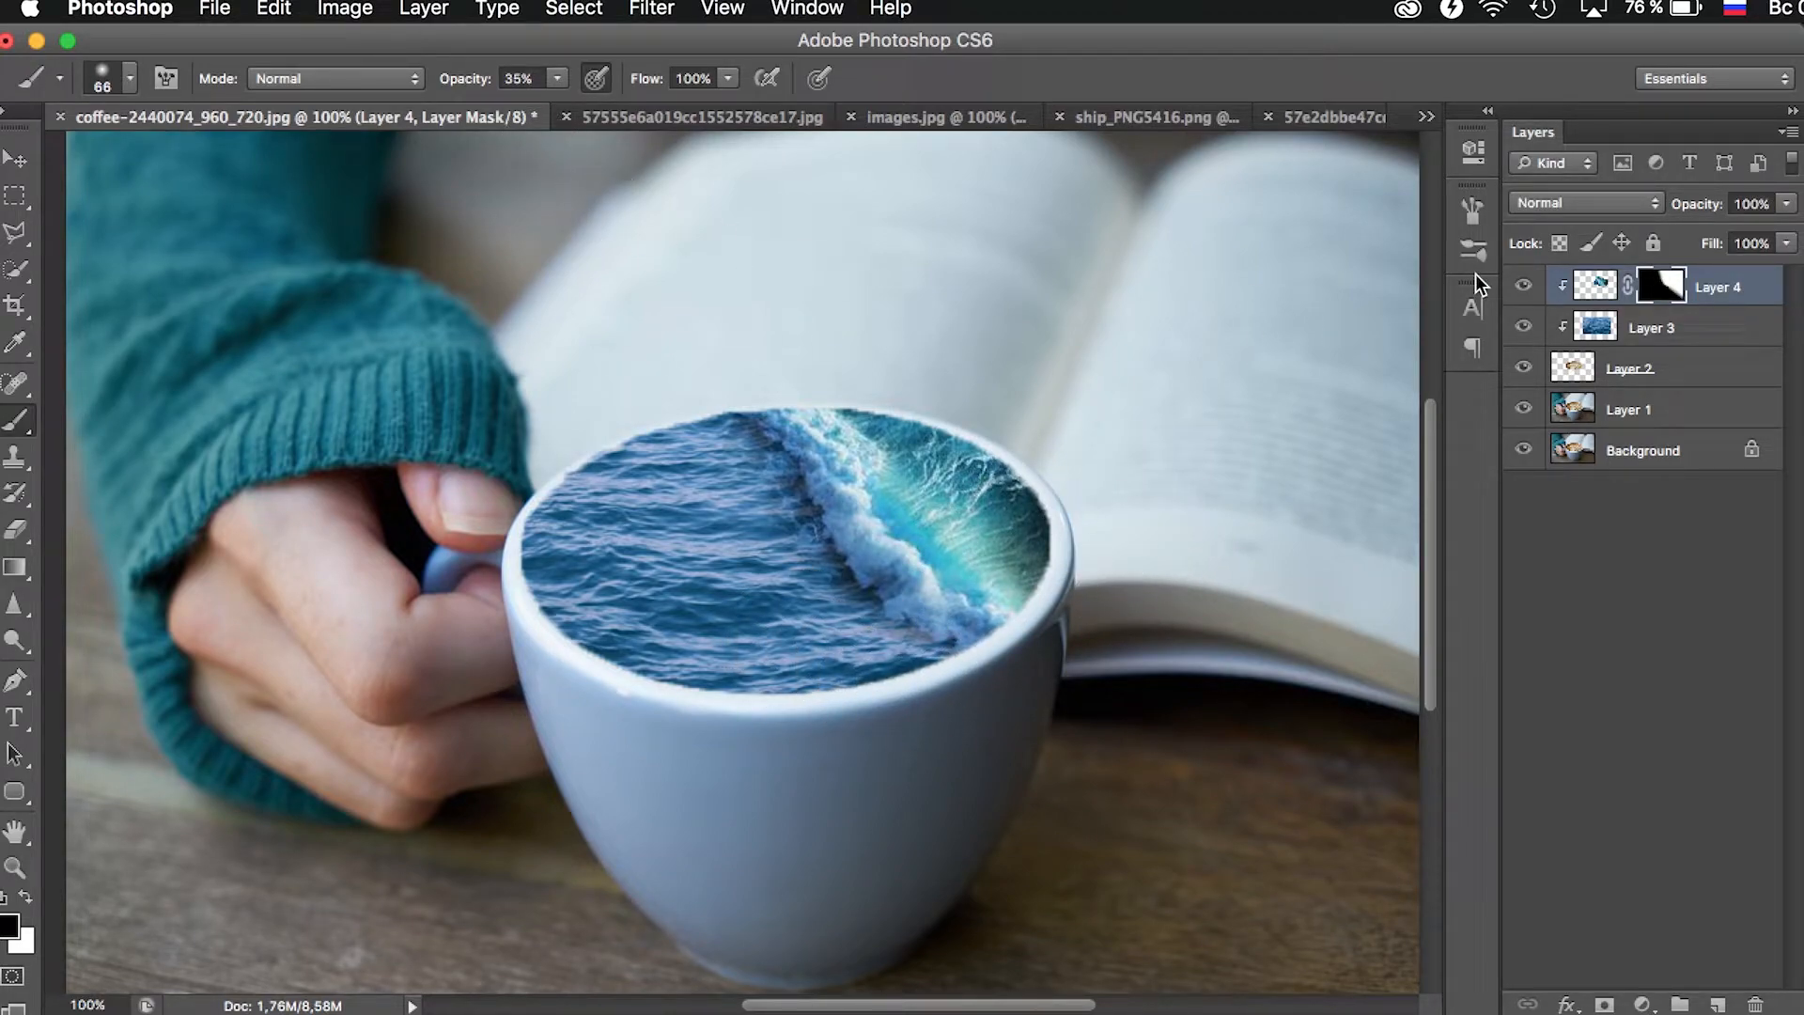
- Adjust the sea layer's Hue/Saturation to hue -15, saturation +2 and lightness +4 to match the wave's colour
click(1708, 334)
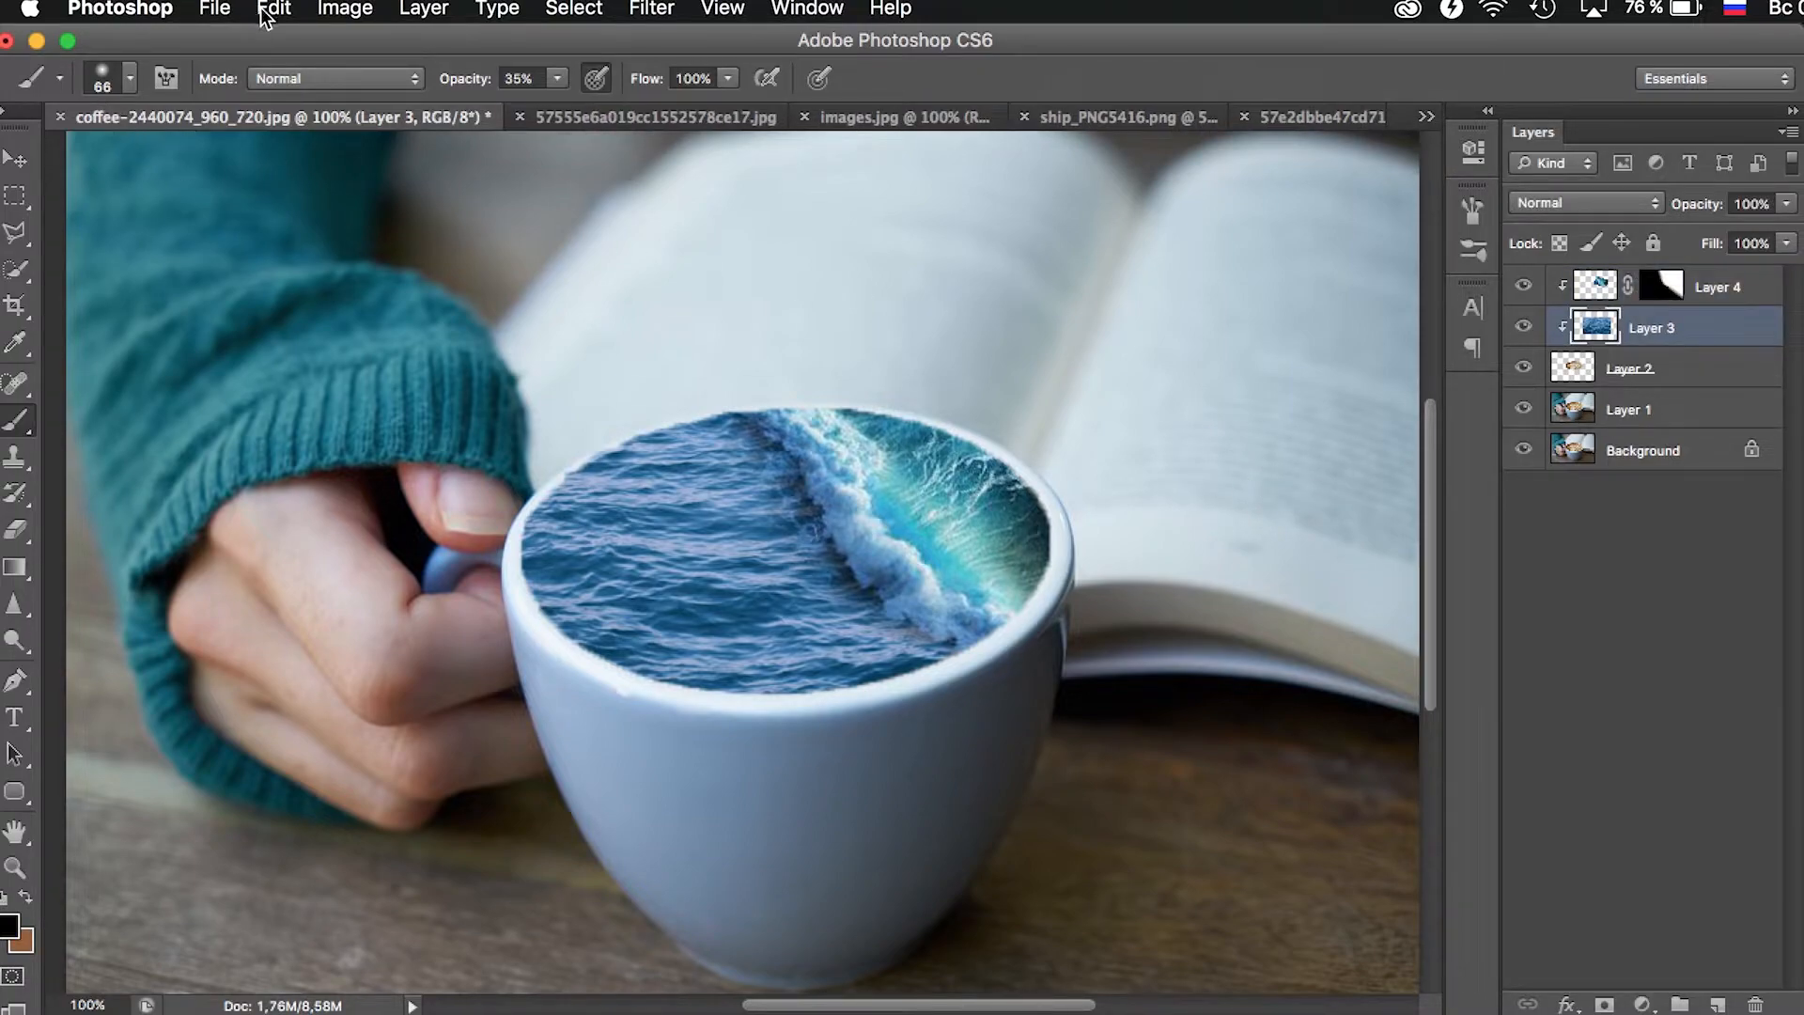
click(331, 19)
mouse_move(434, 95)
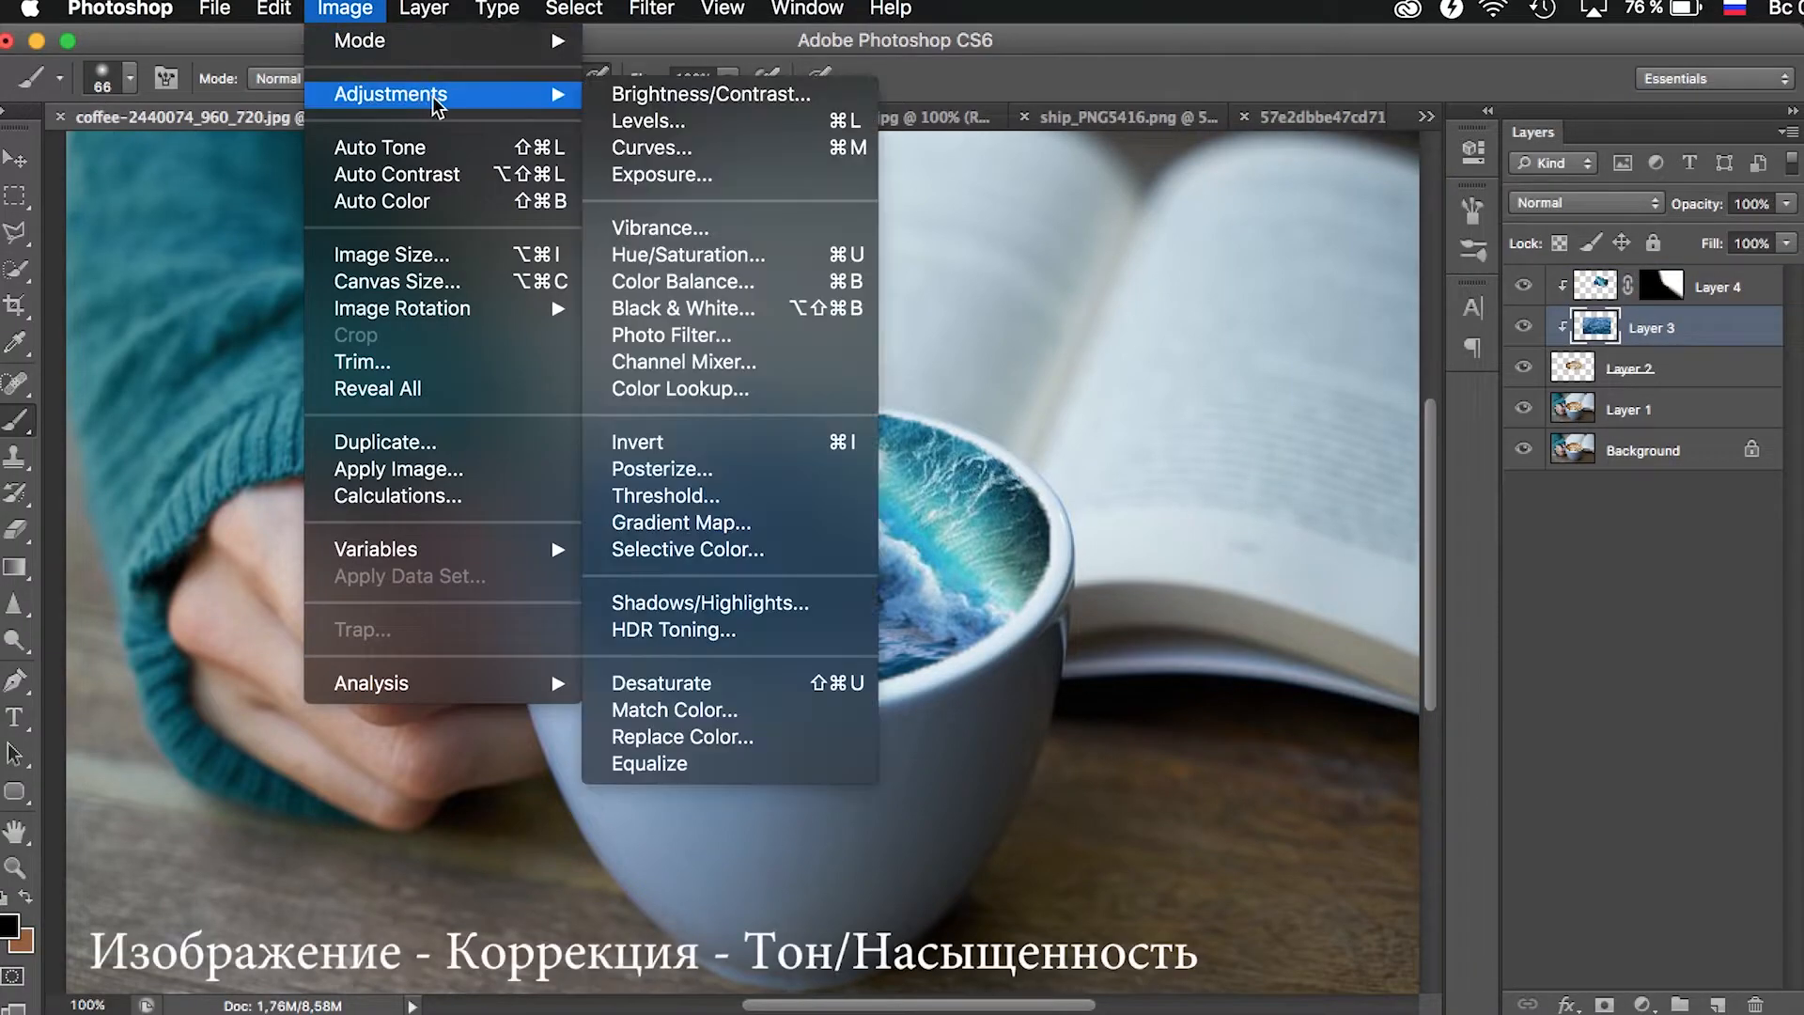
click(686, 255)
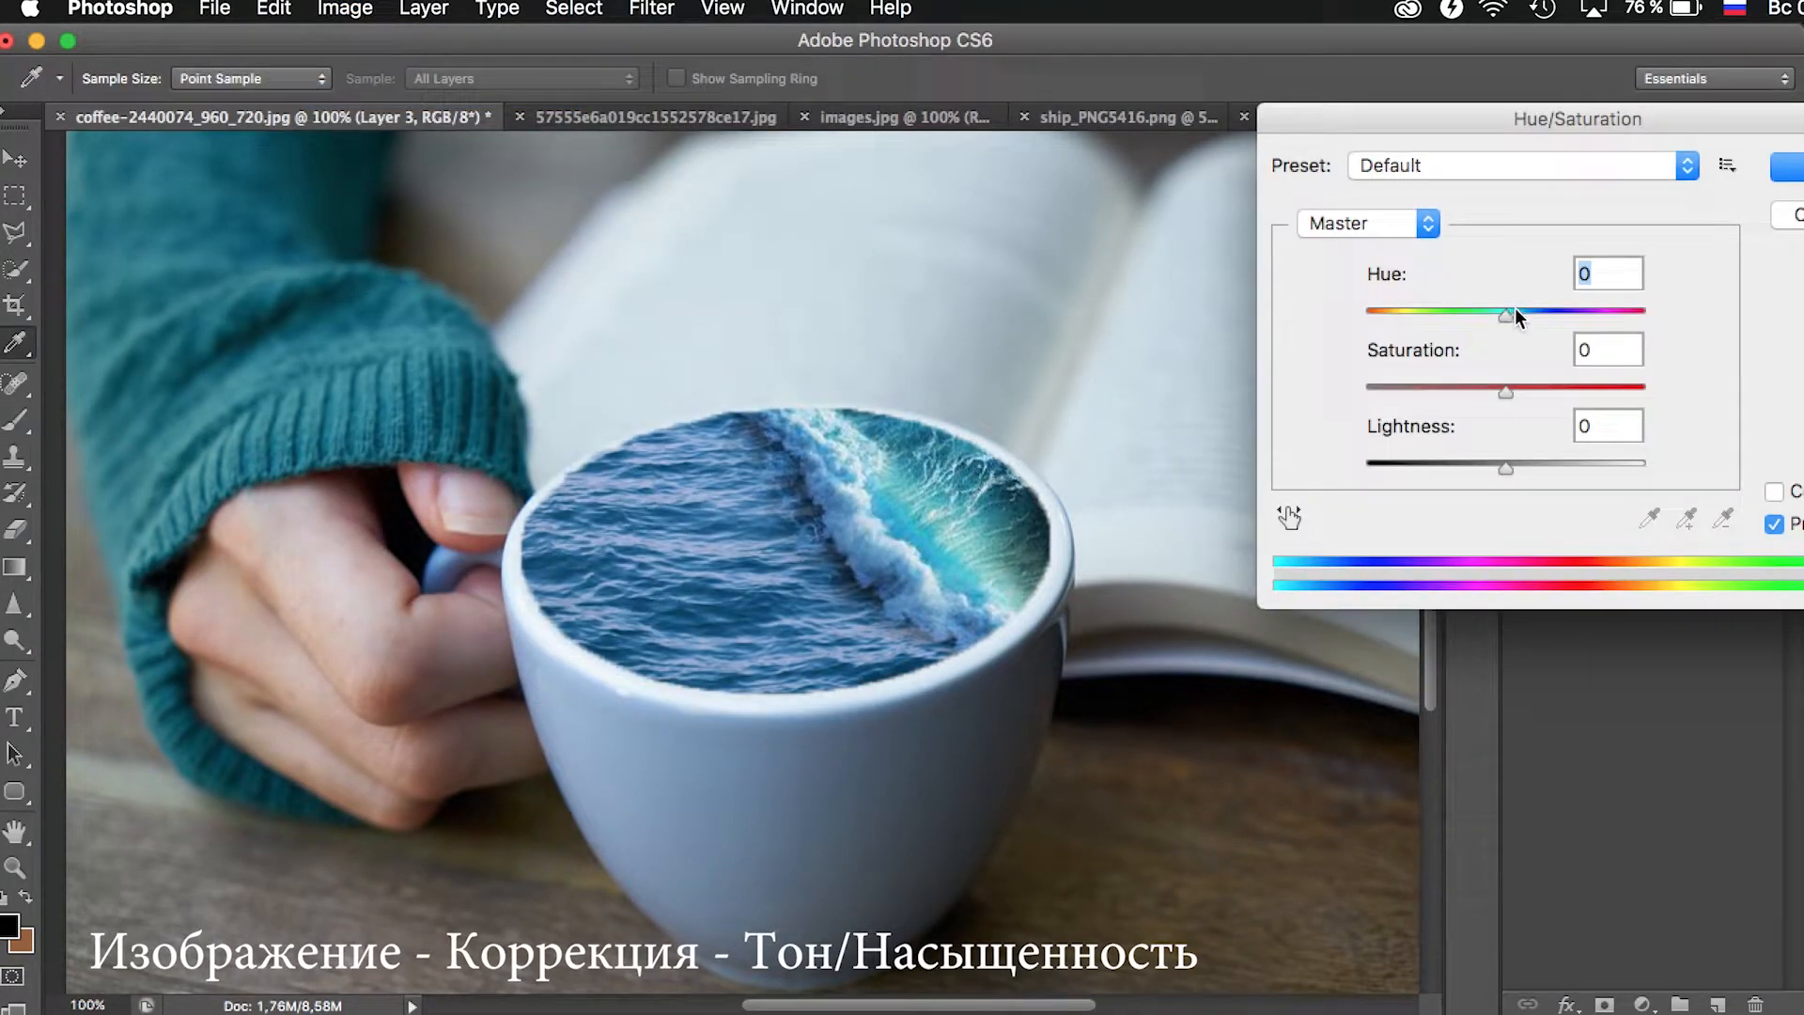
drag(1498, 317, 1482, 315)
drag(1507, 388, 1511, 390)
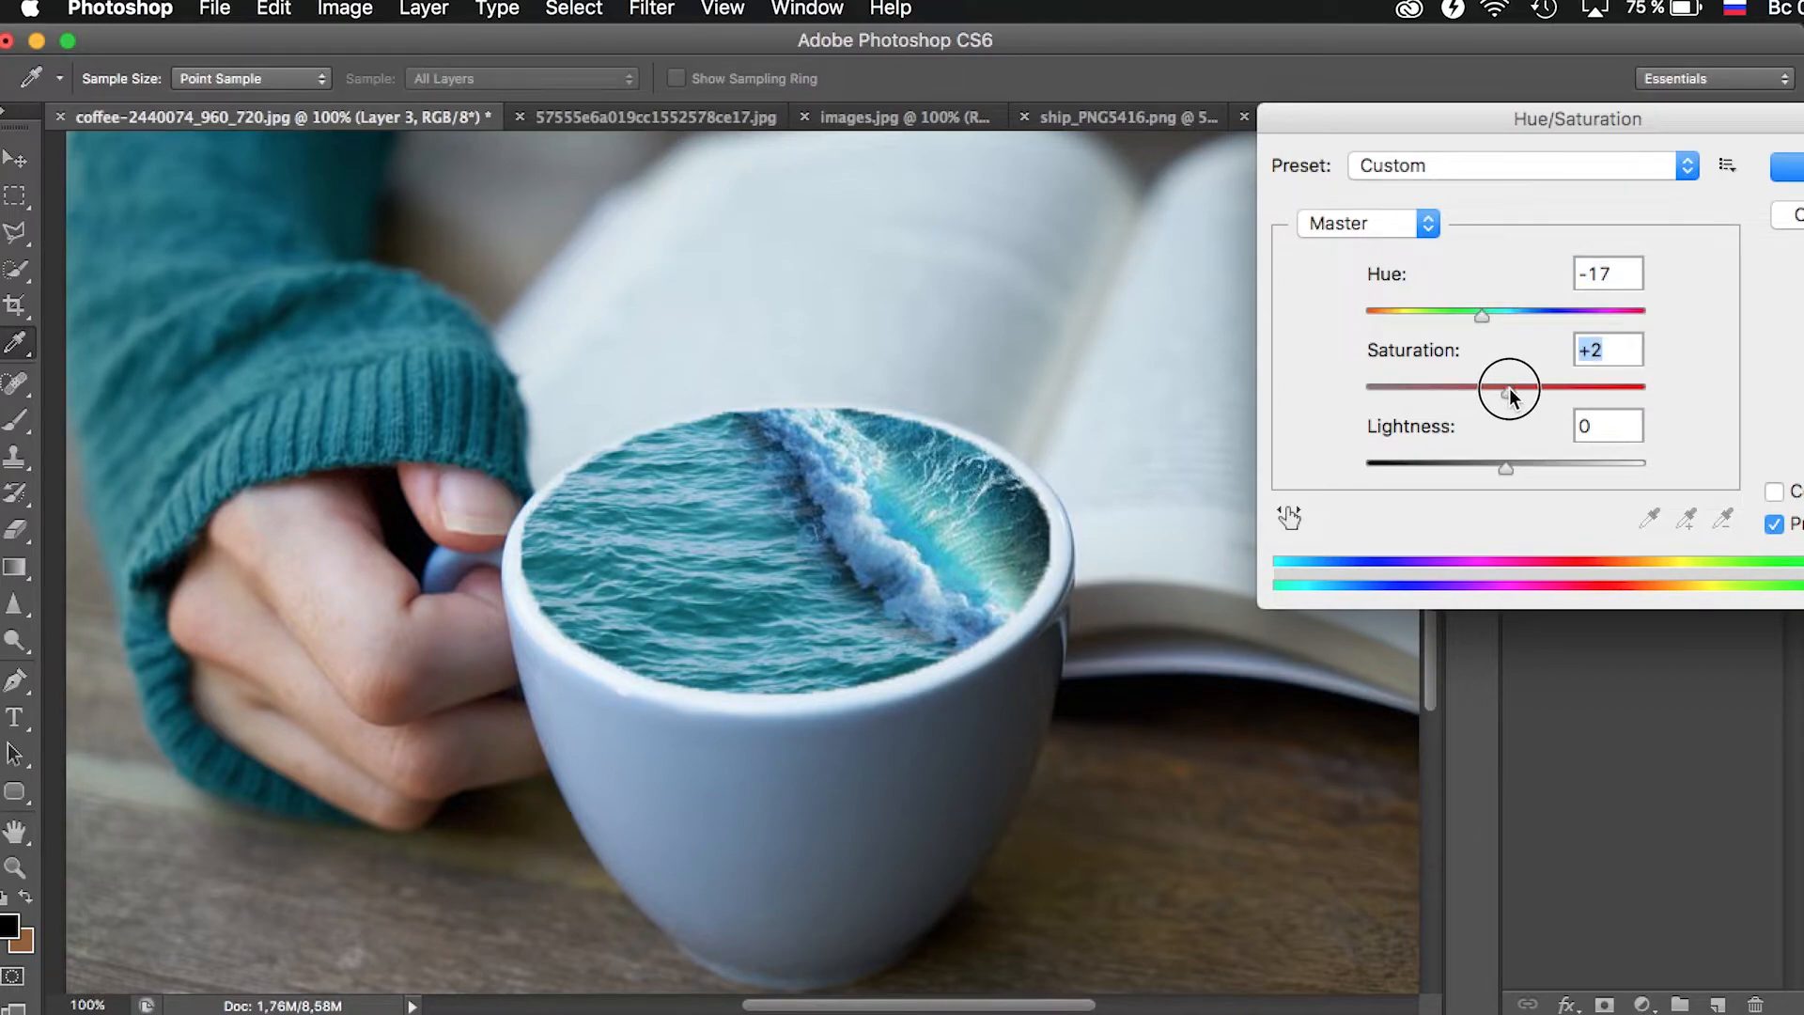
drag(1481, 314, 1486, 321)
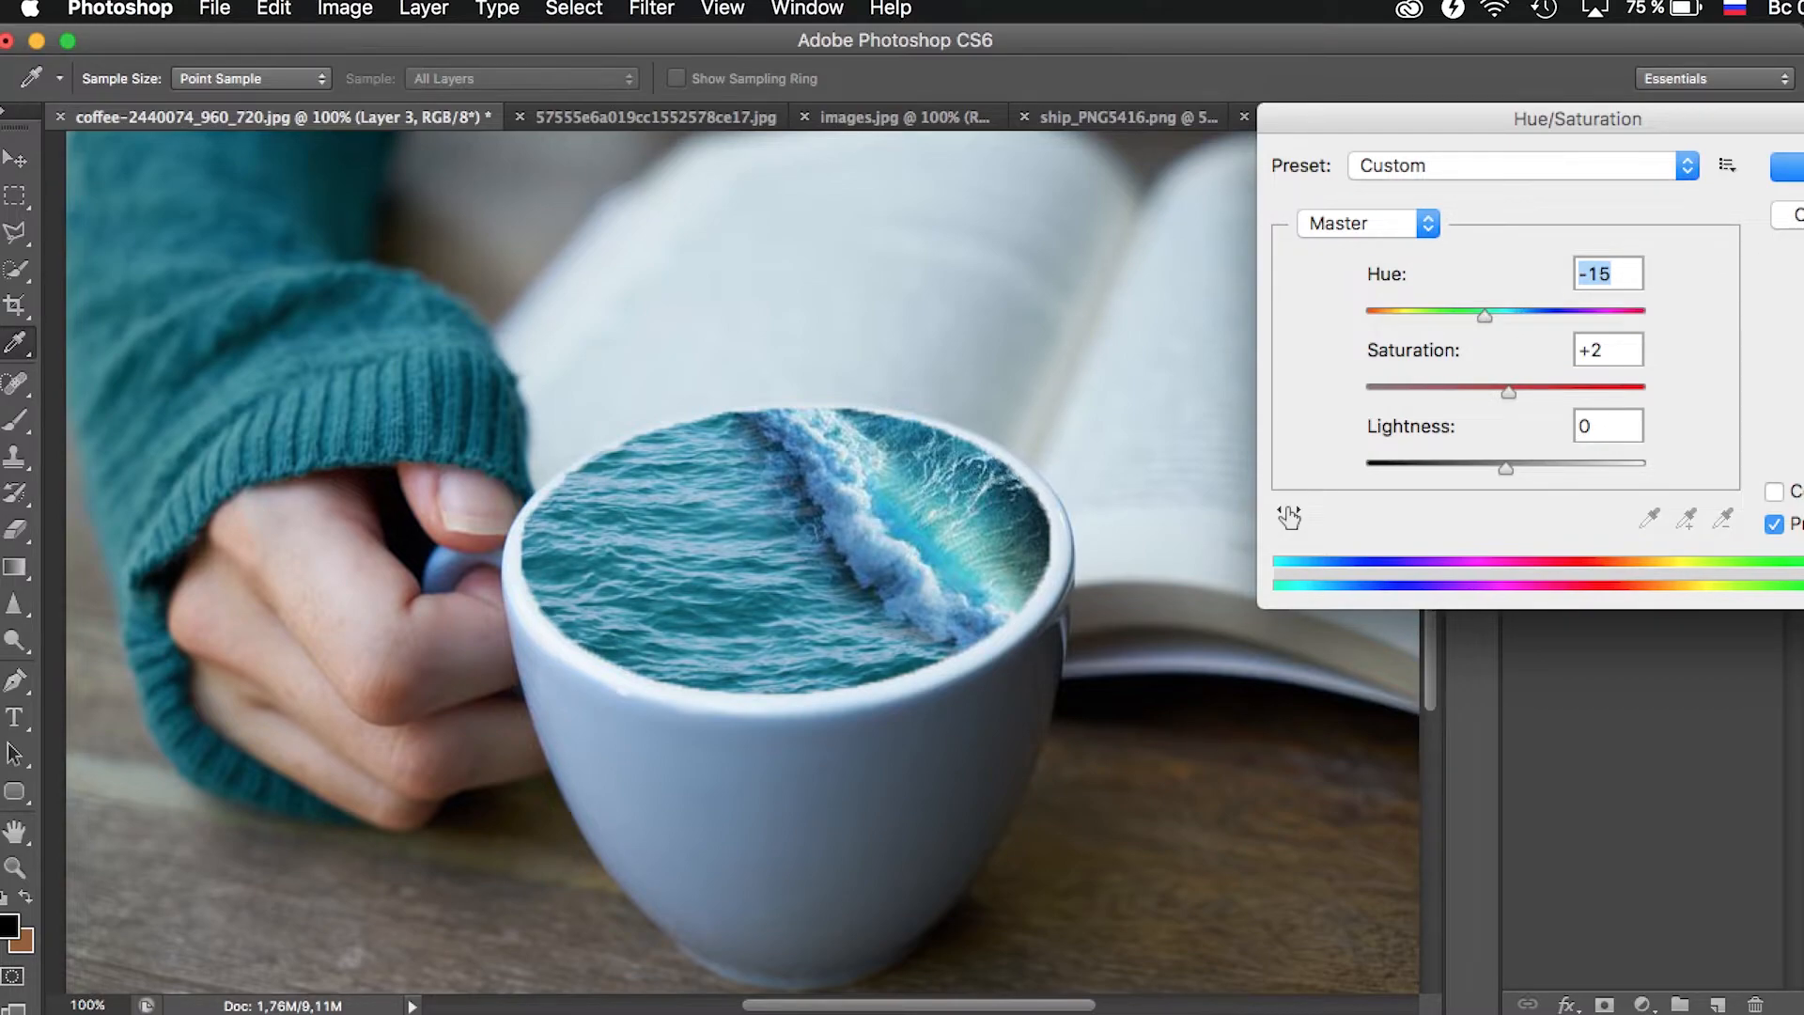
drag(1507, 474, 1513, 479)
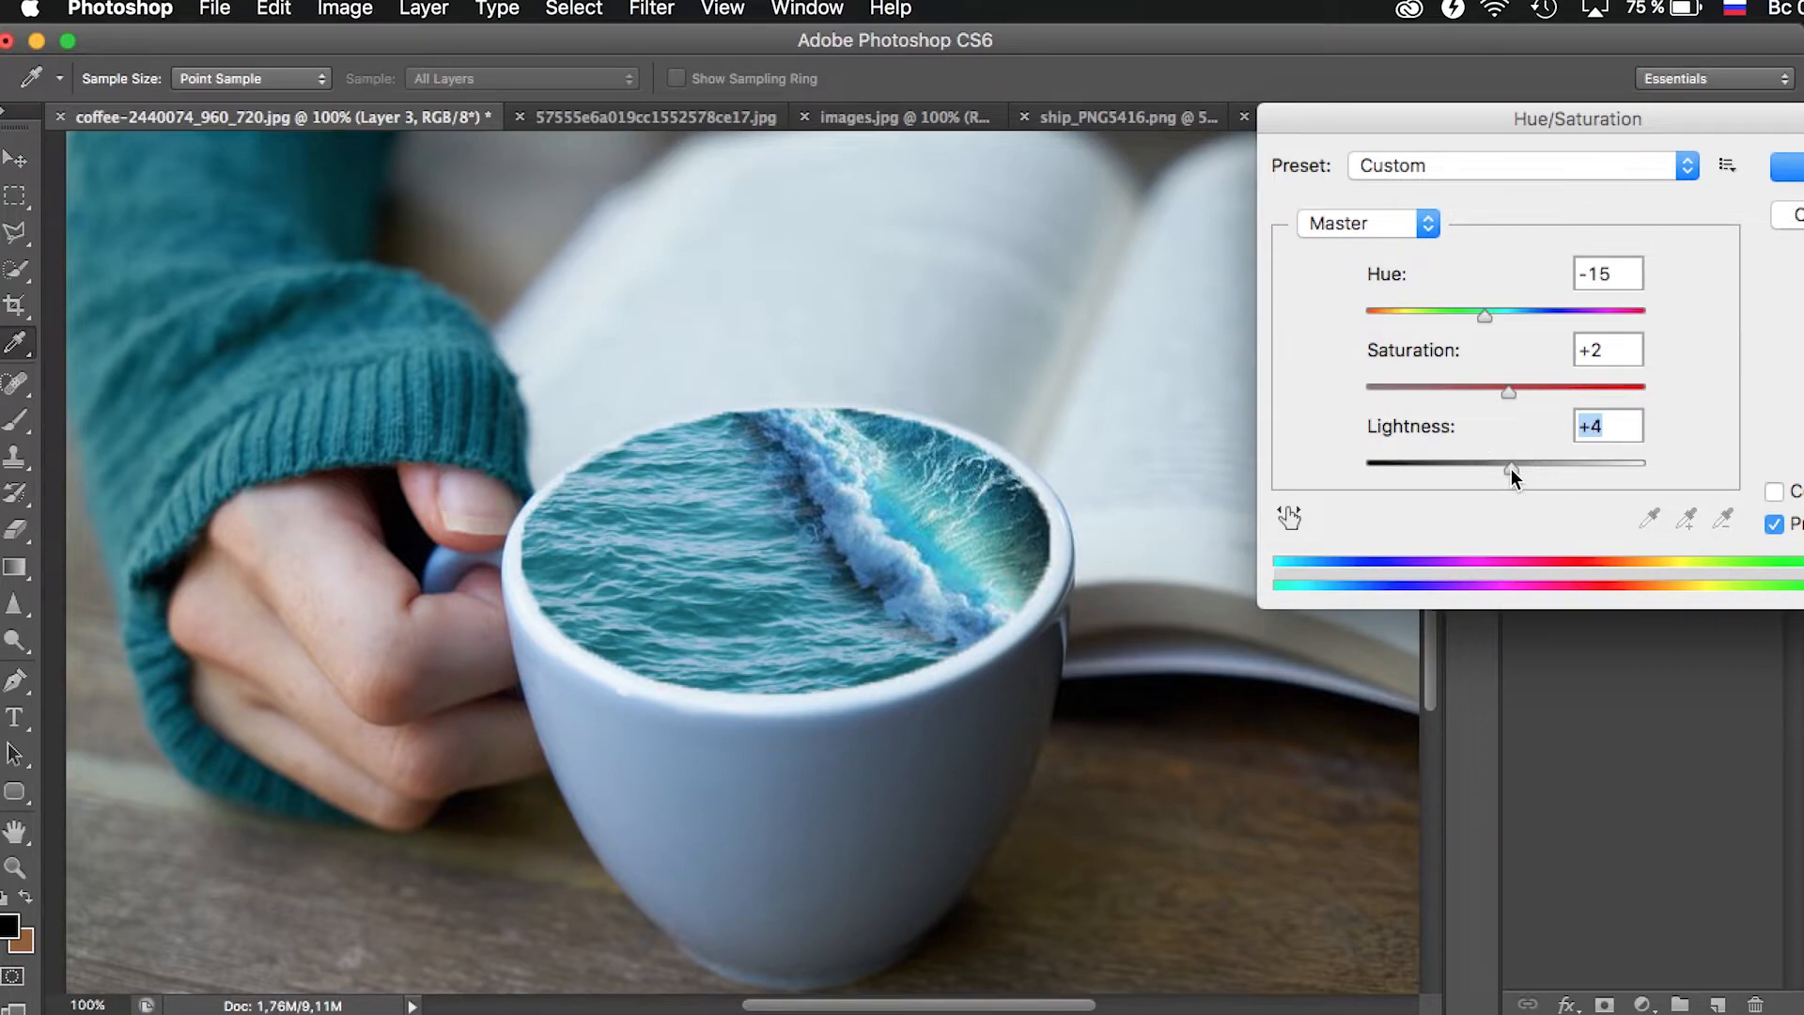
key(Return)
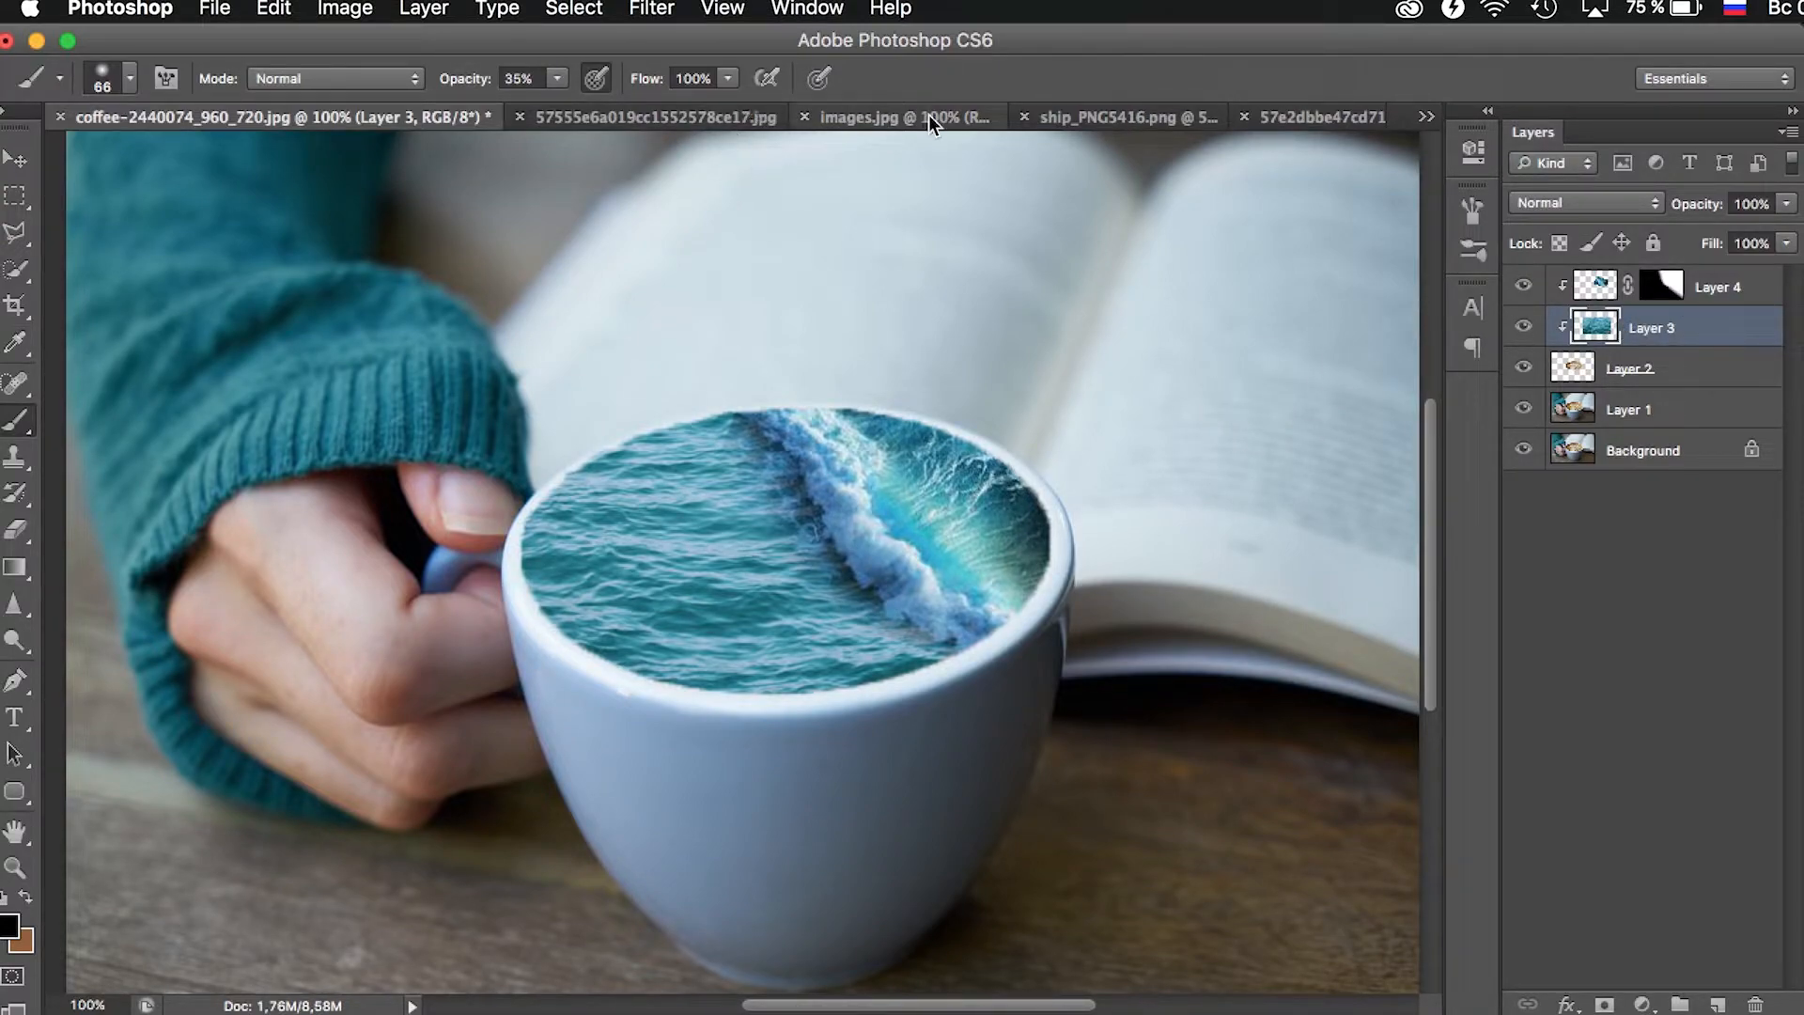
- Copy the whole ship image from ship_PNG5416.png and paste it above the wave layer in the coffee cup document
click(1088, 120)
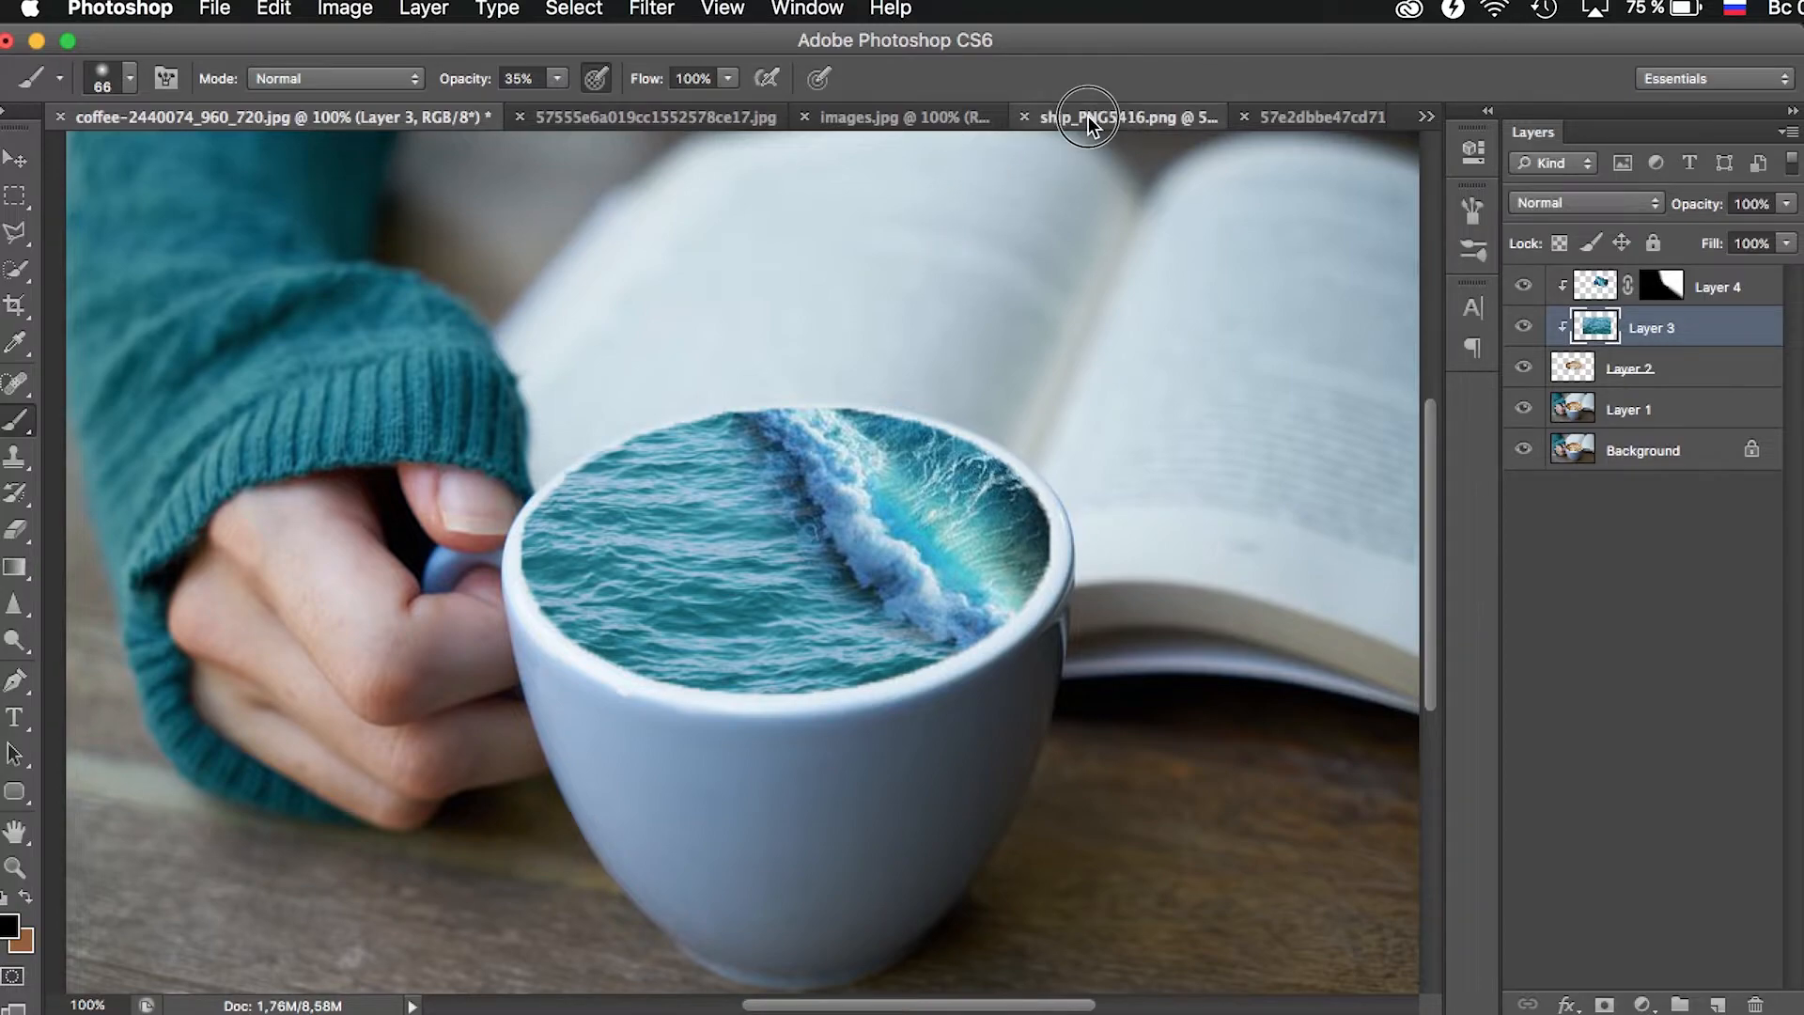
click(14, 196)
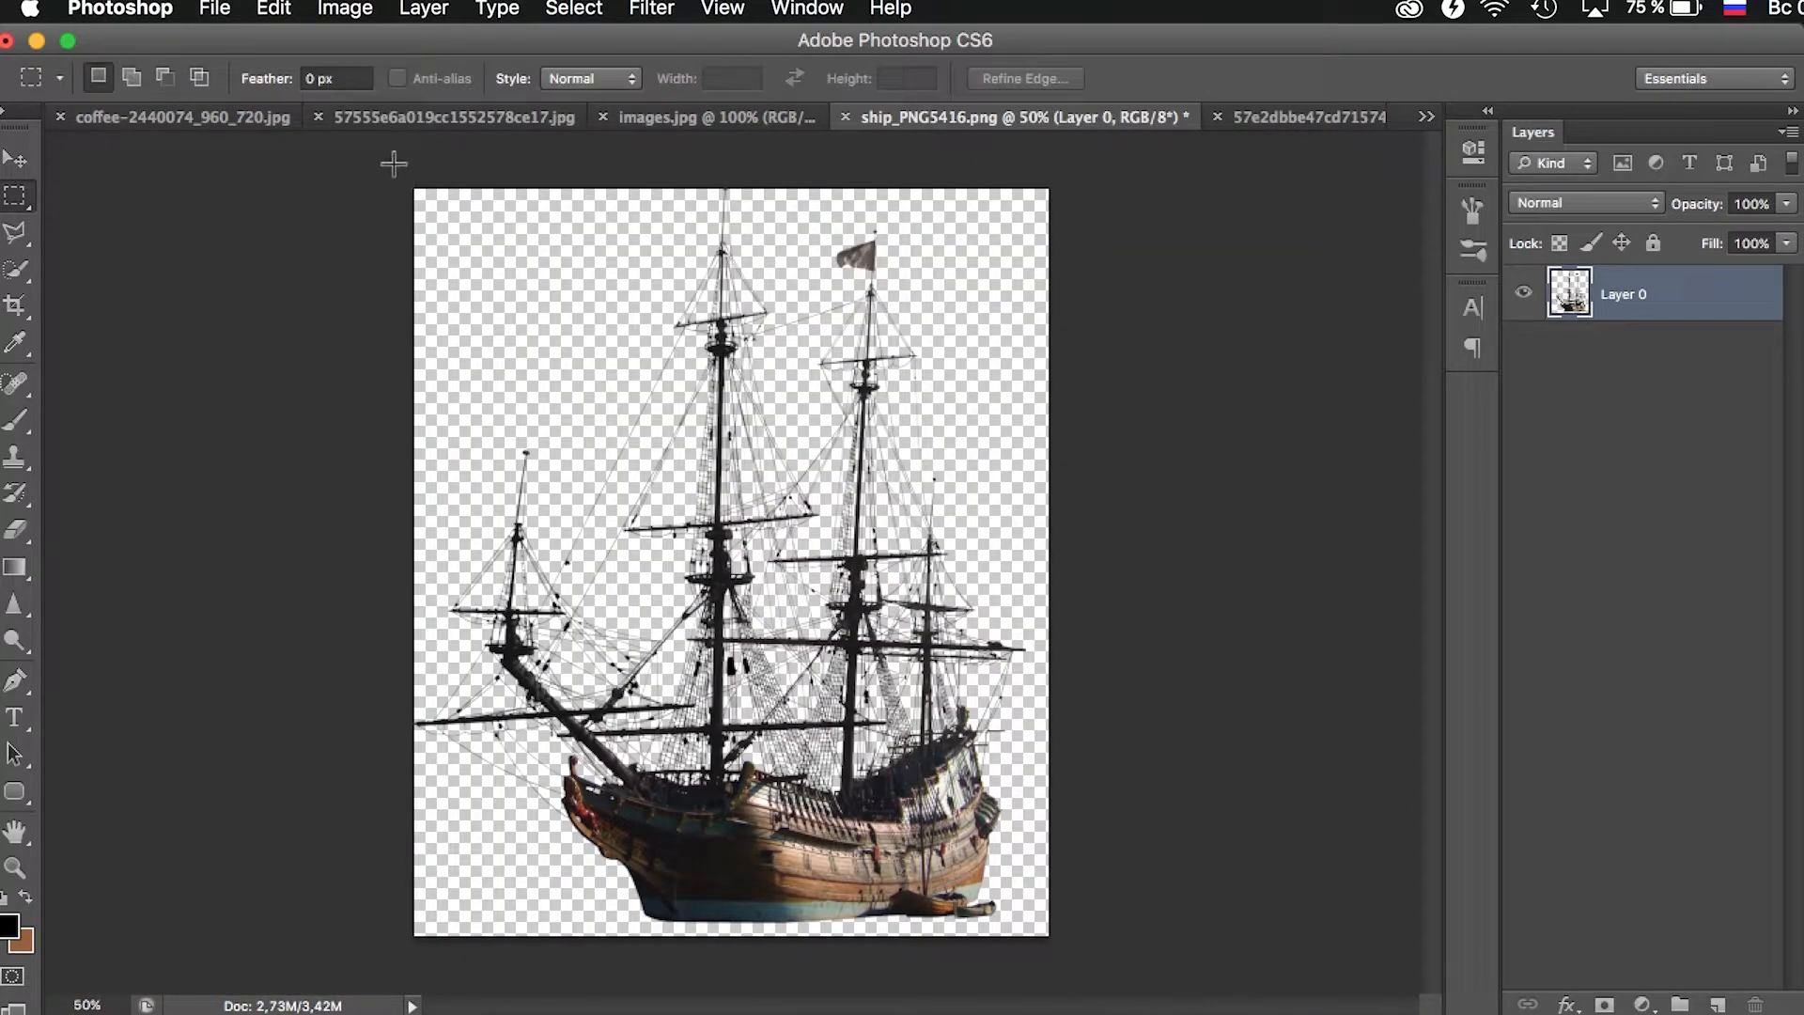
key(ctrl+a)
key(ctrl+c)
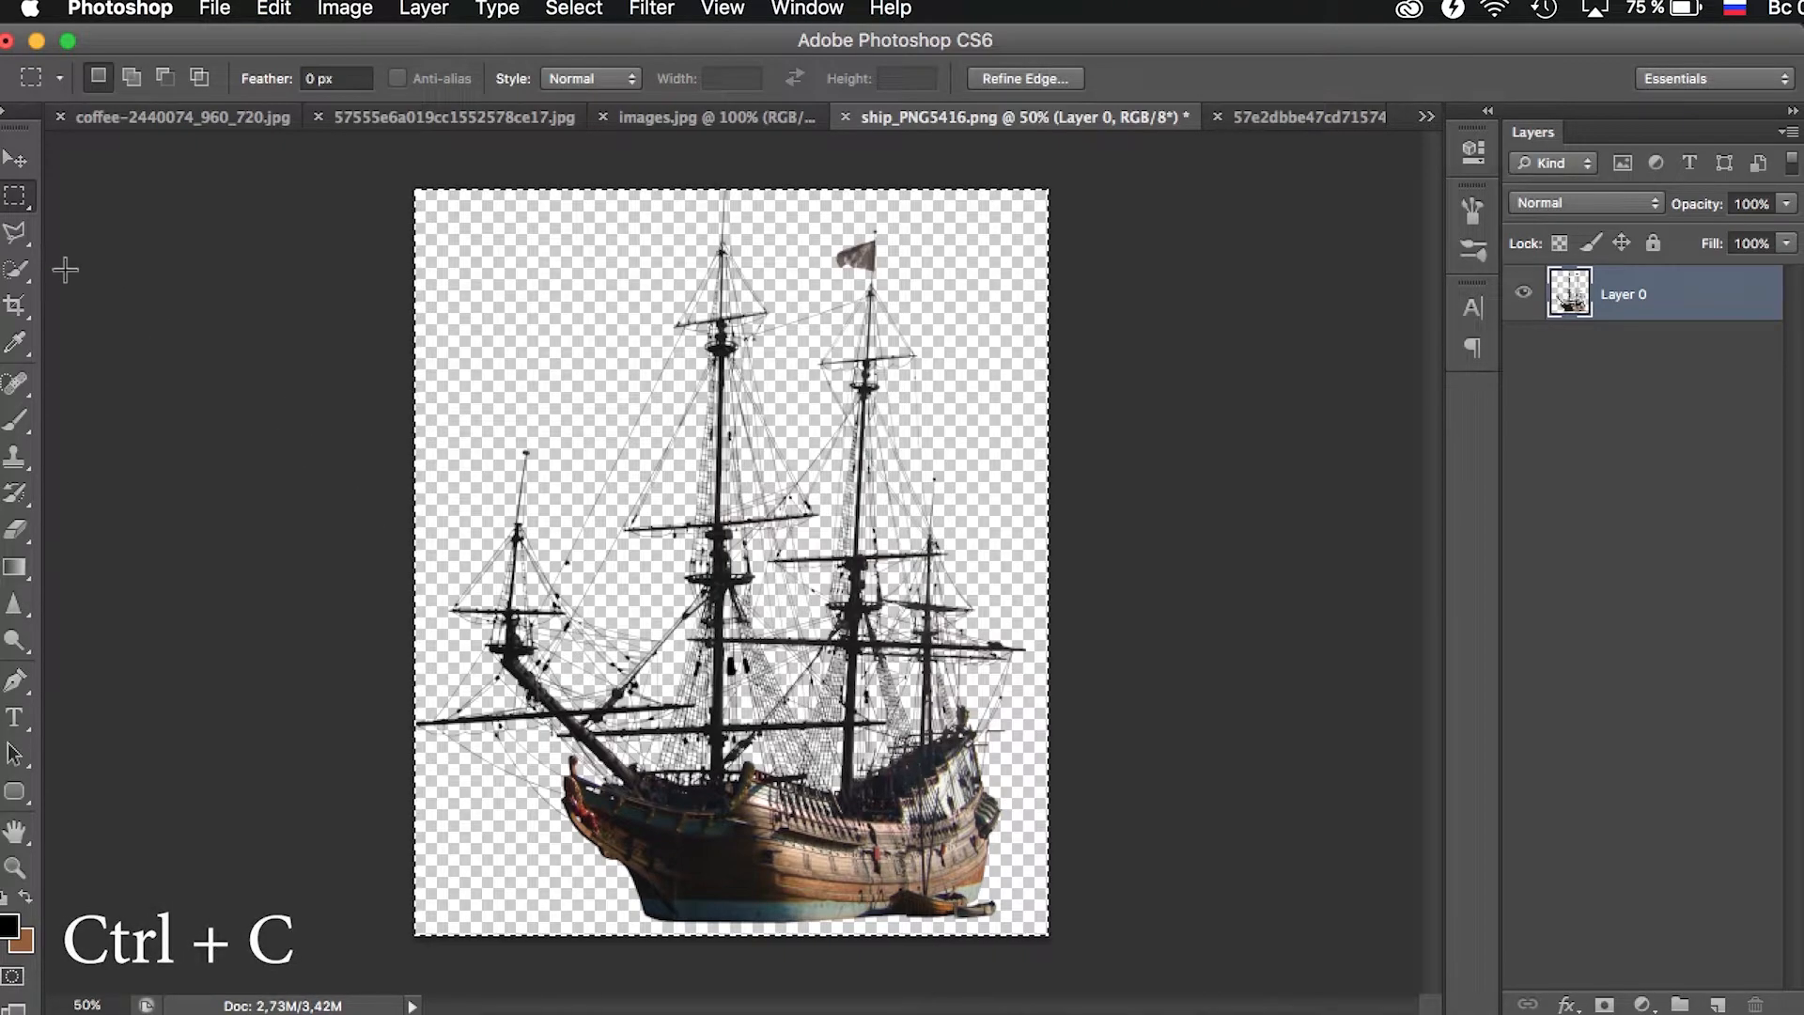
click(146, 120)
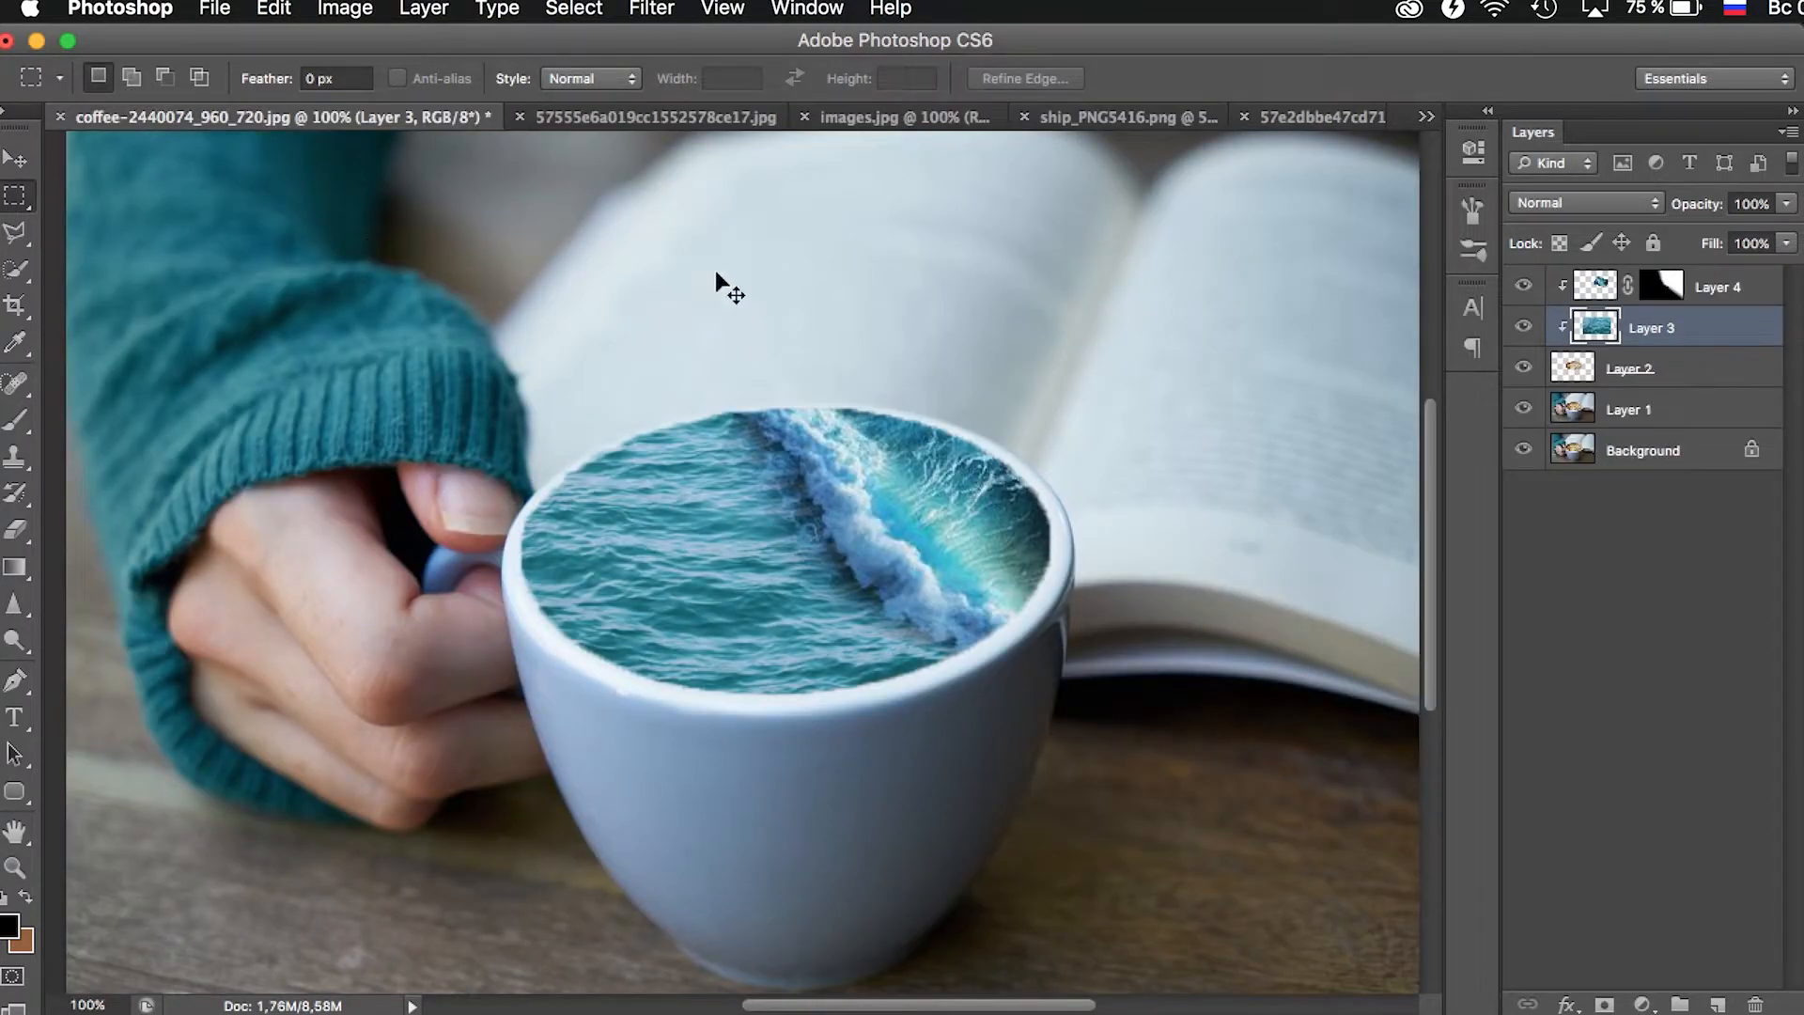
click(1770, 286)
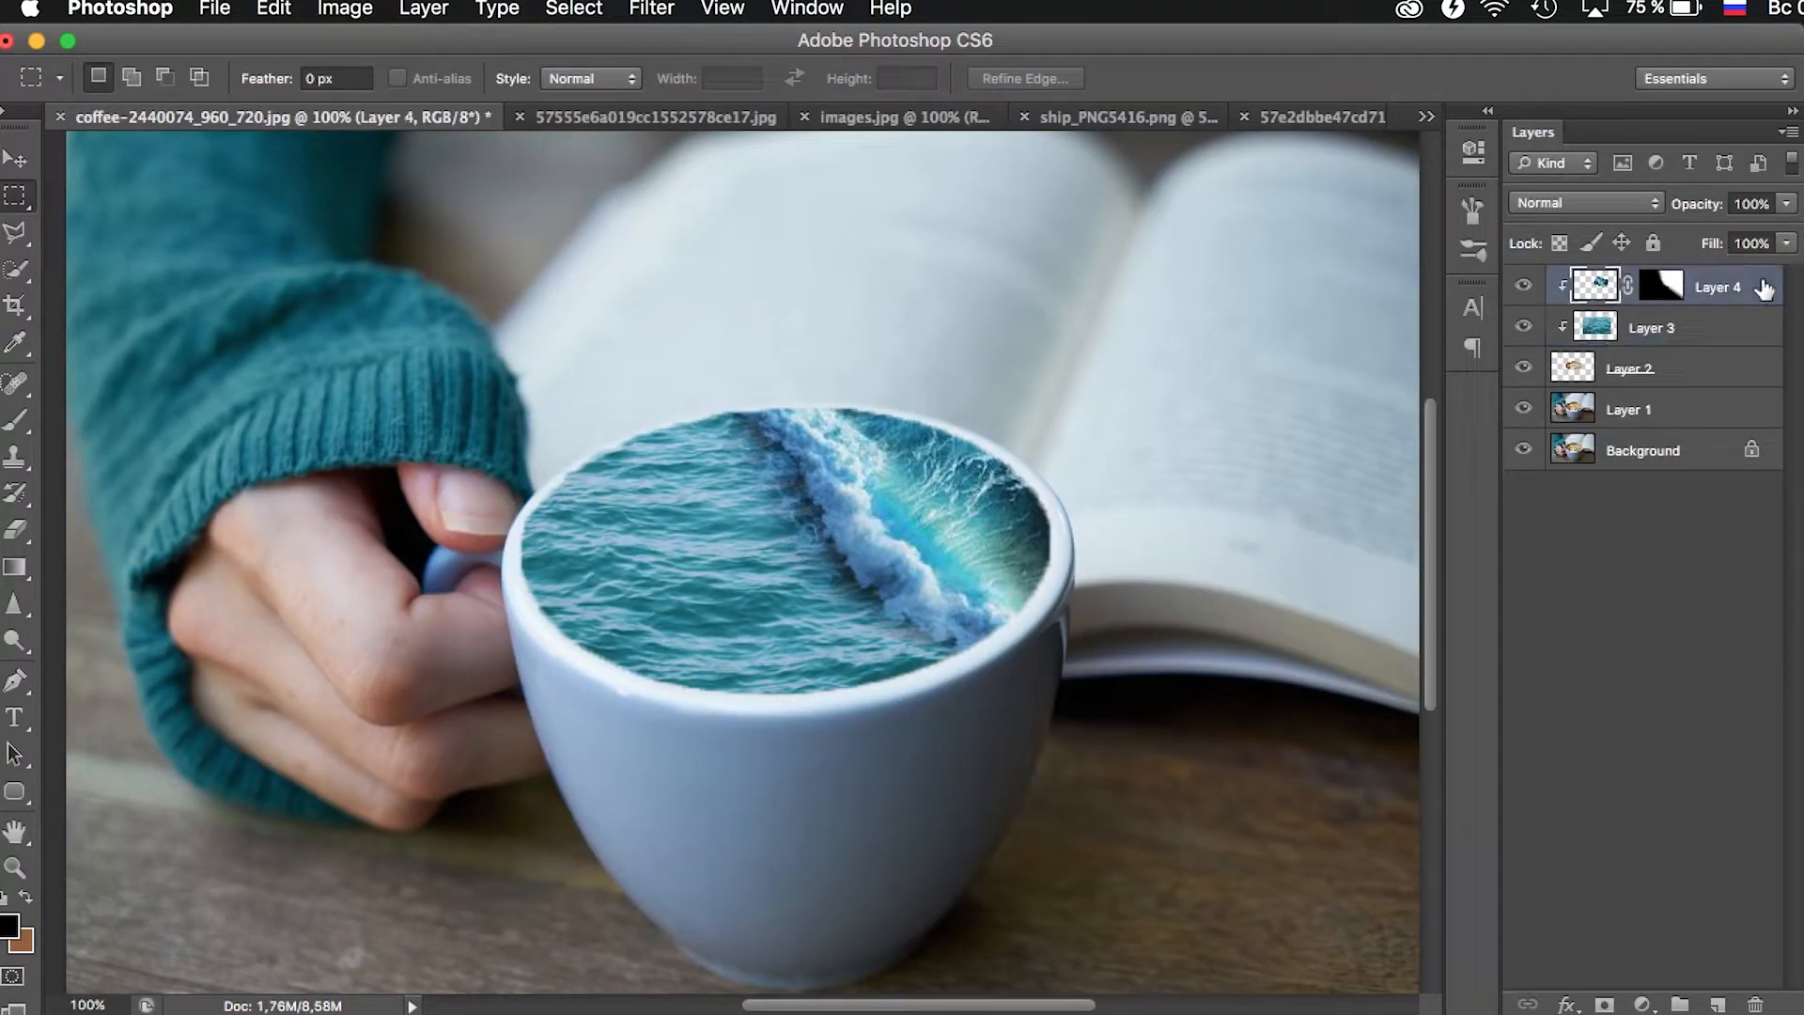
key(ctrl+v)
- Scale the pasted ship down with Free Transform and place it on the sea inside the cup
click(15, 866)
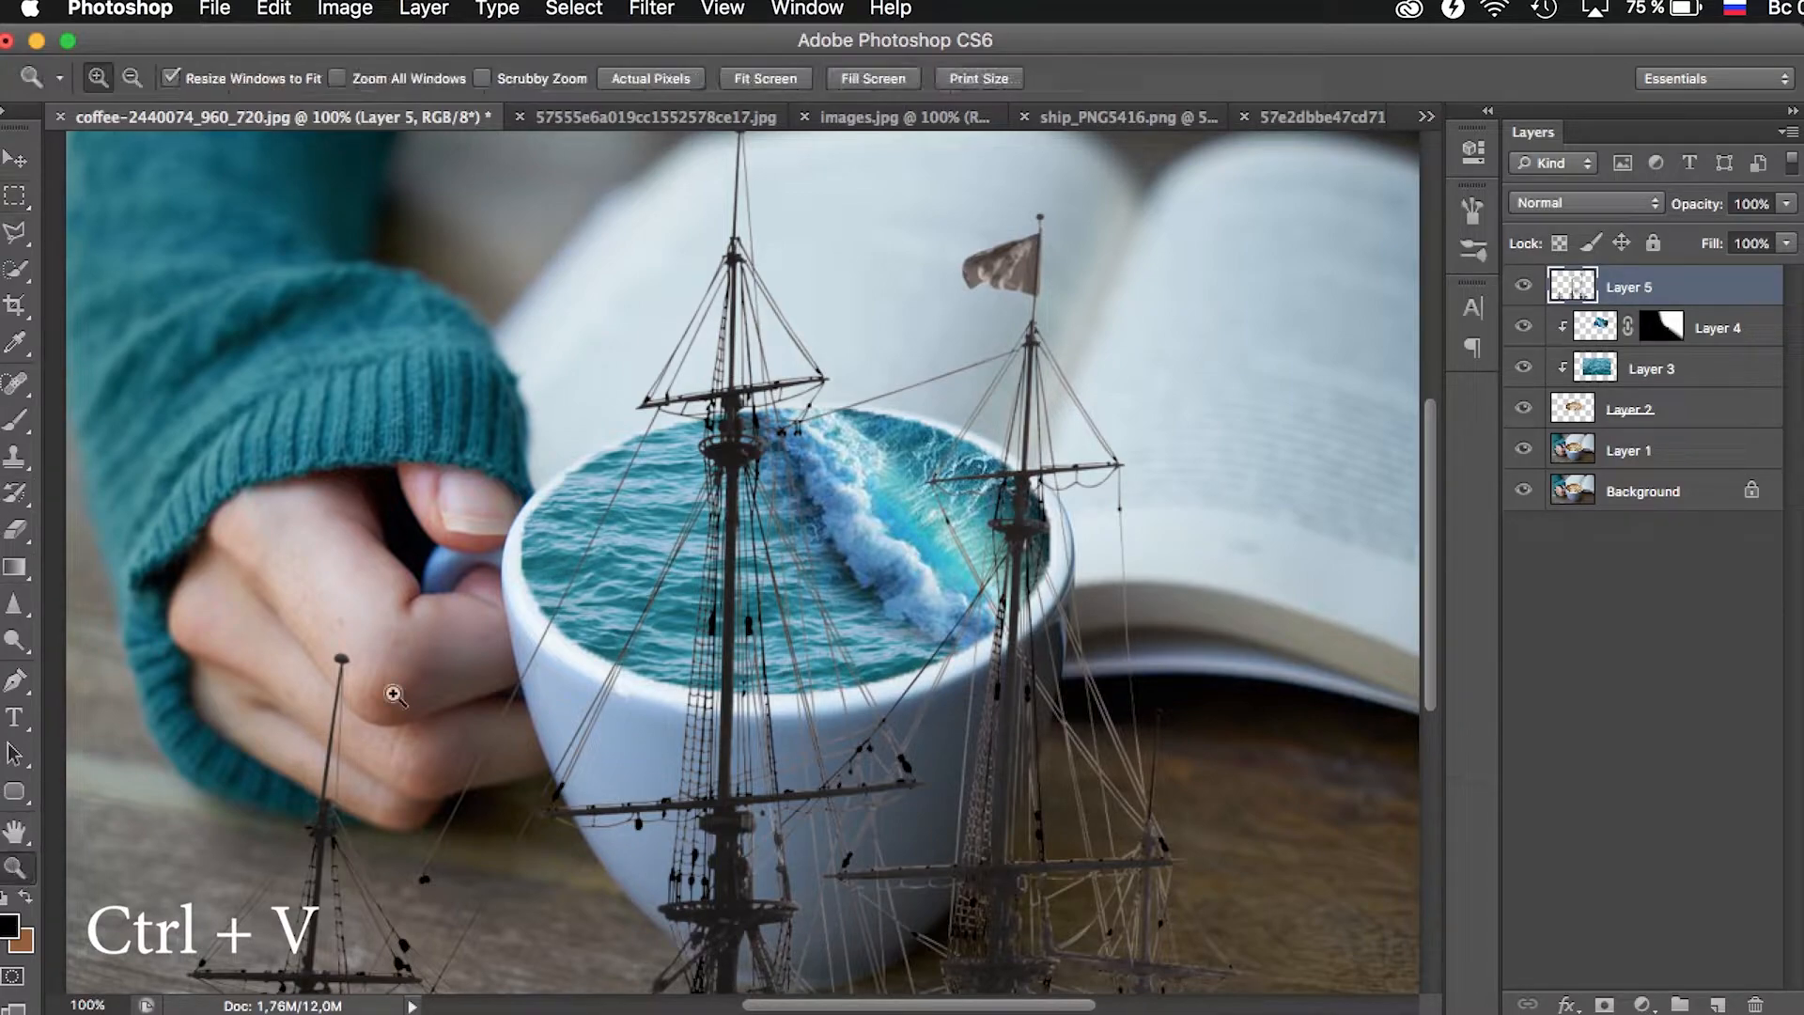
alt+click(554, 571)
key(ctrl+t)
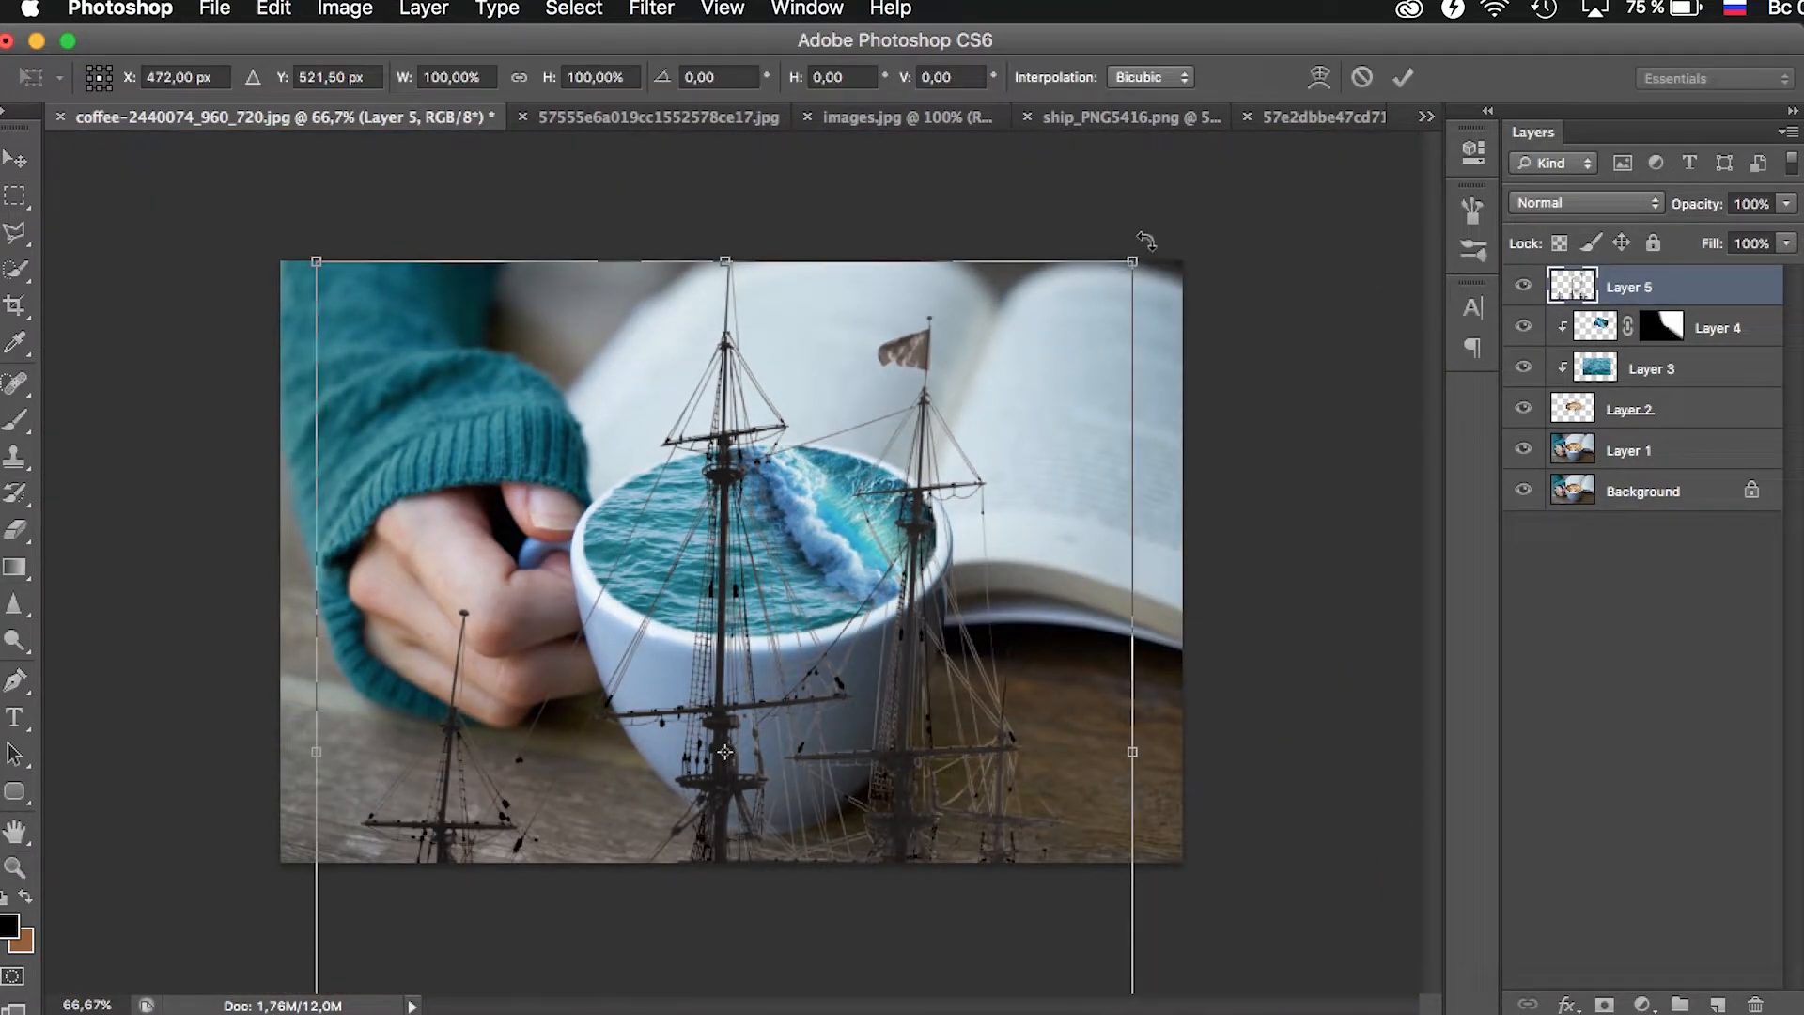
drag(1138, 254, 789, 376)
drag(860, 314, 793, 384)
drag(757, 570, 739, 496)
key(Return)
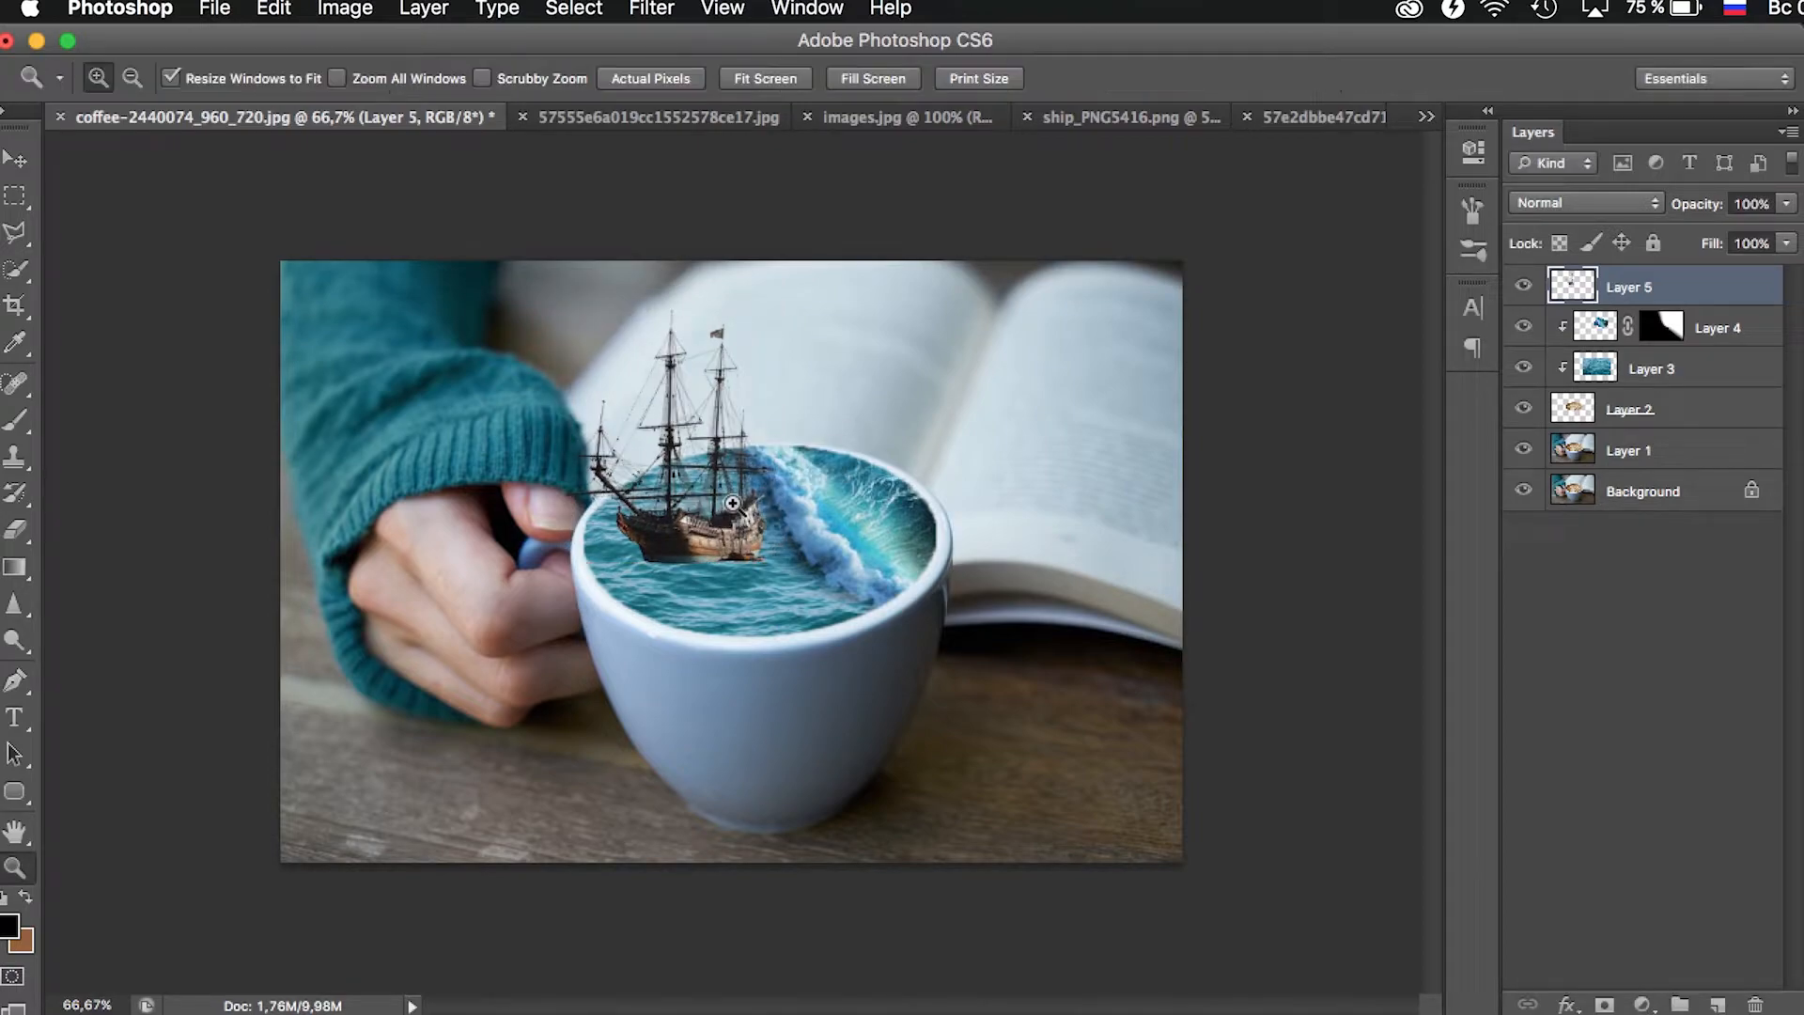
- Flip the ship layer horizontally so its bow faces the wave
click(277, 9)
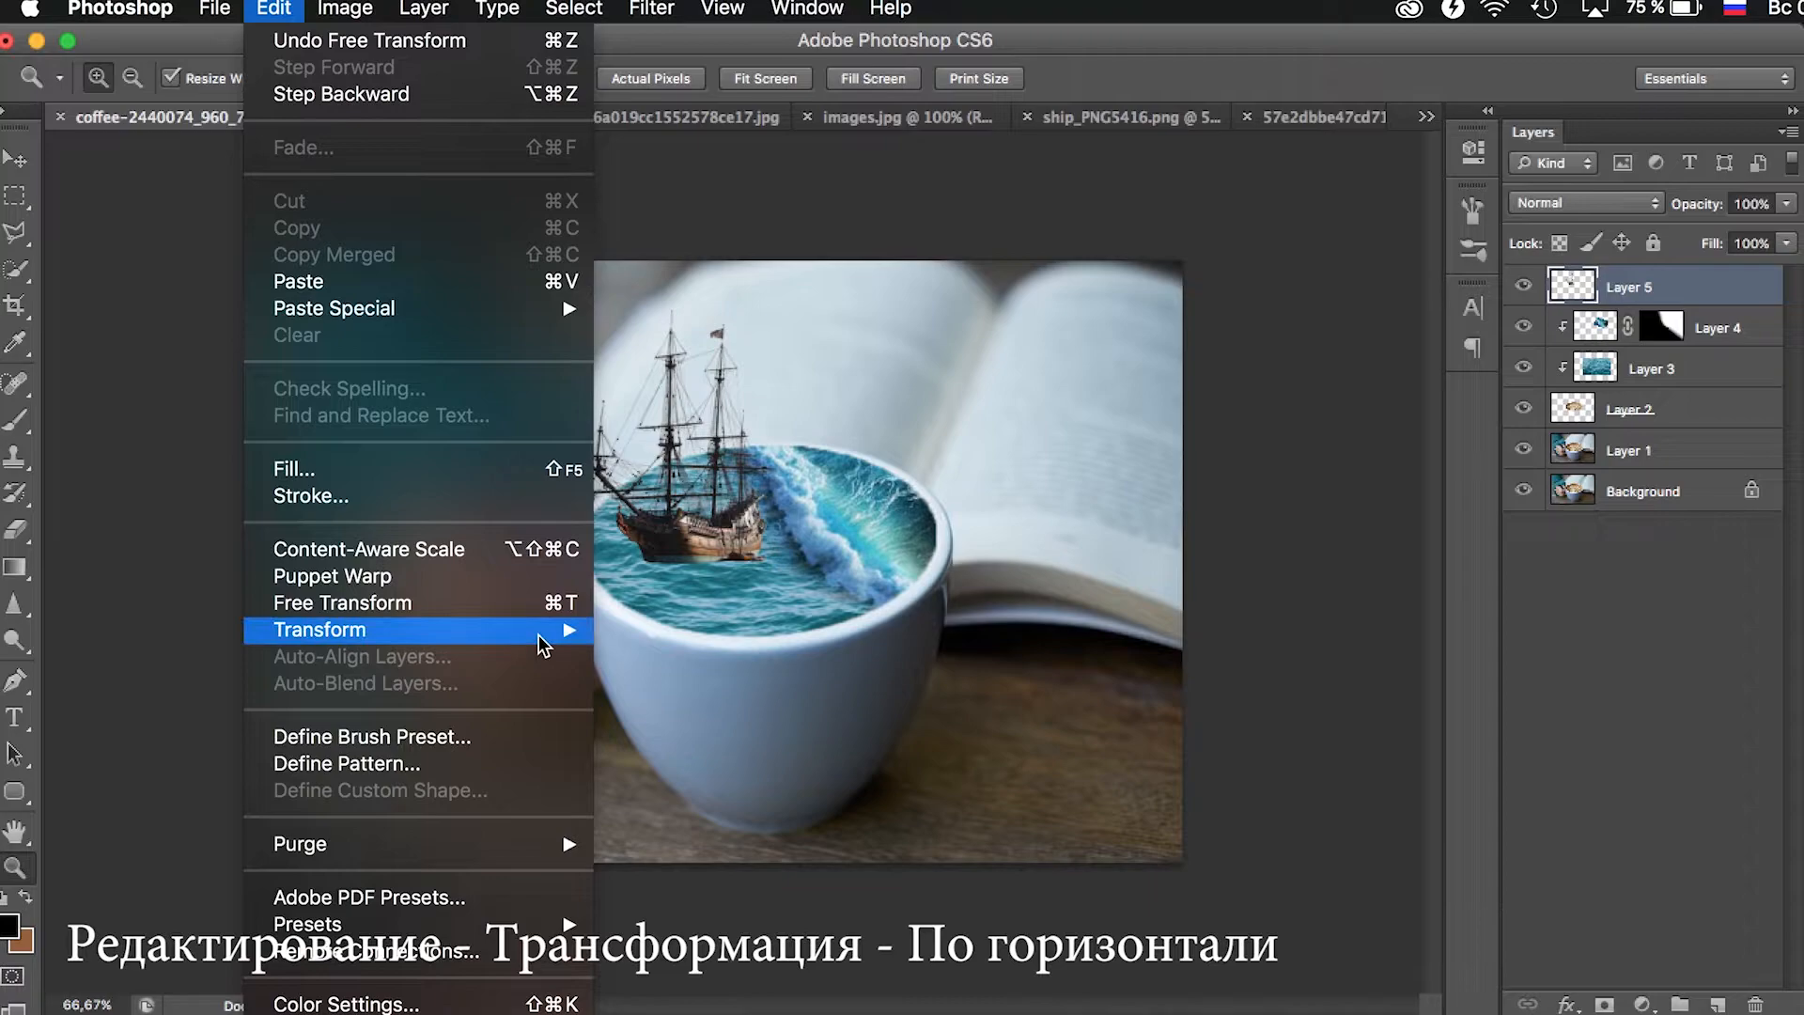
mouse_move(543, 645)
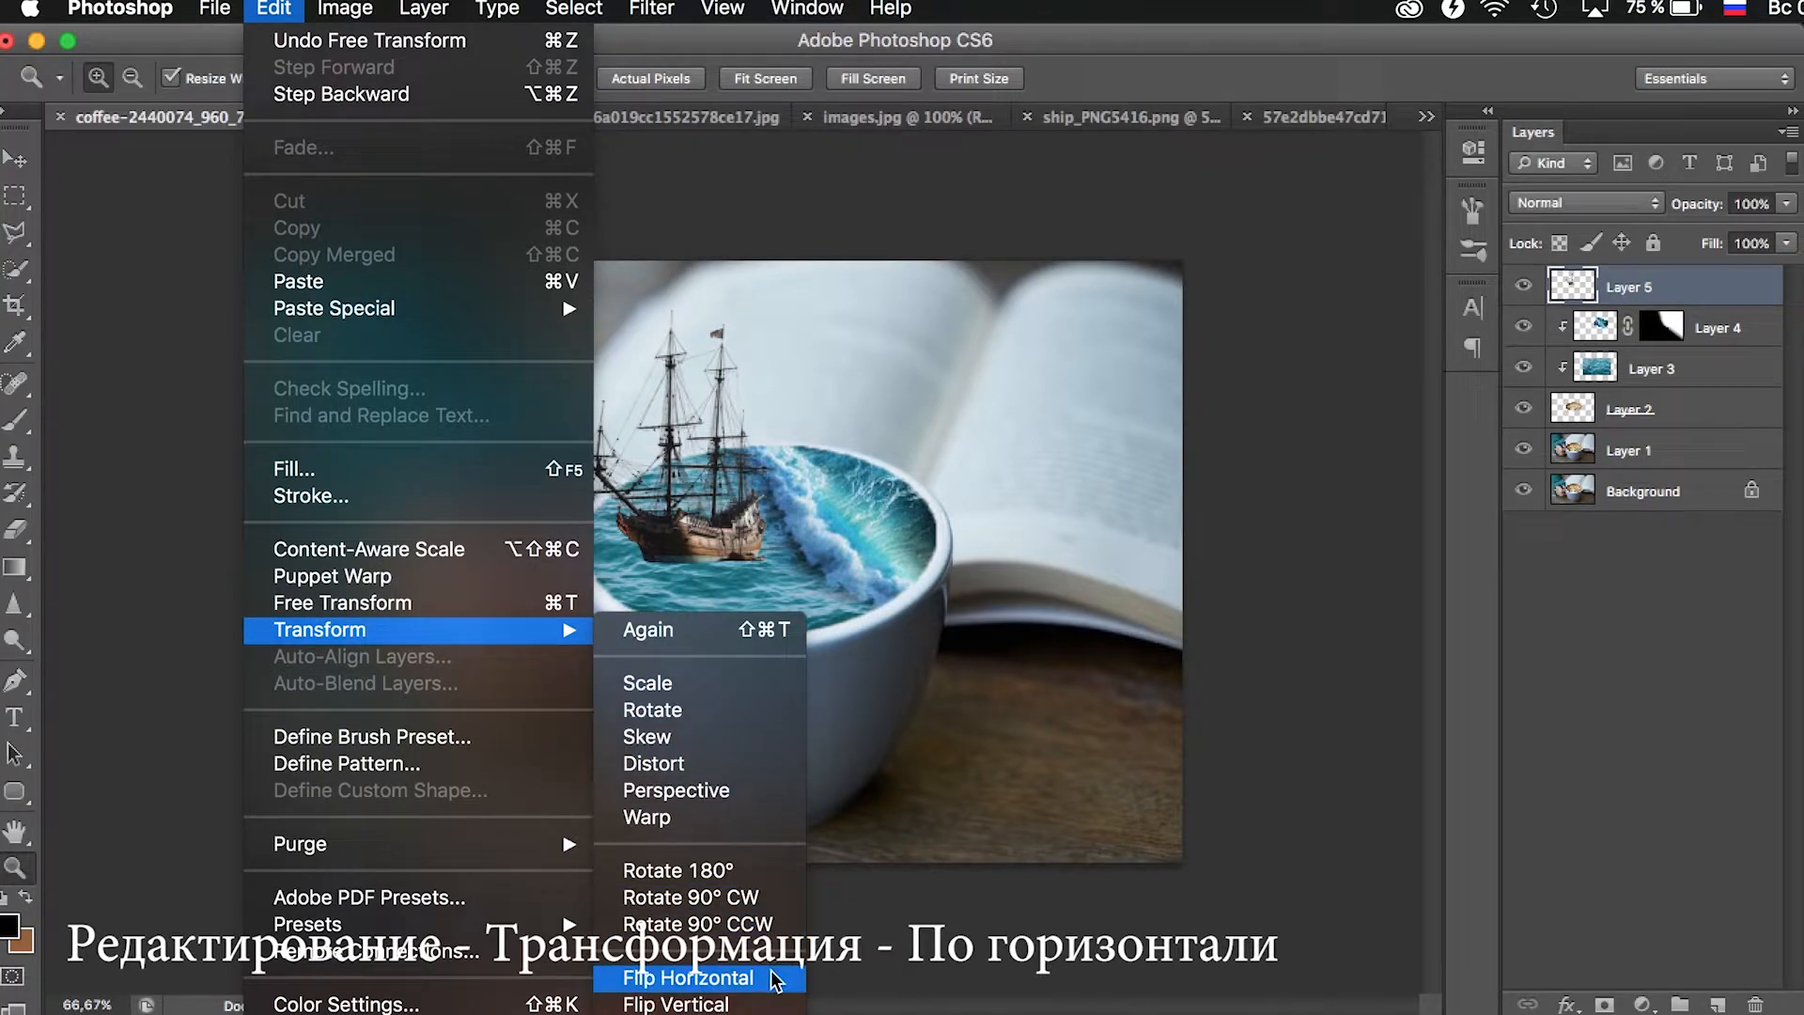
click(704, 977)
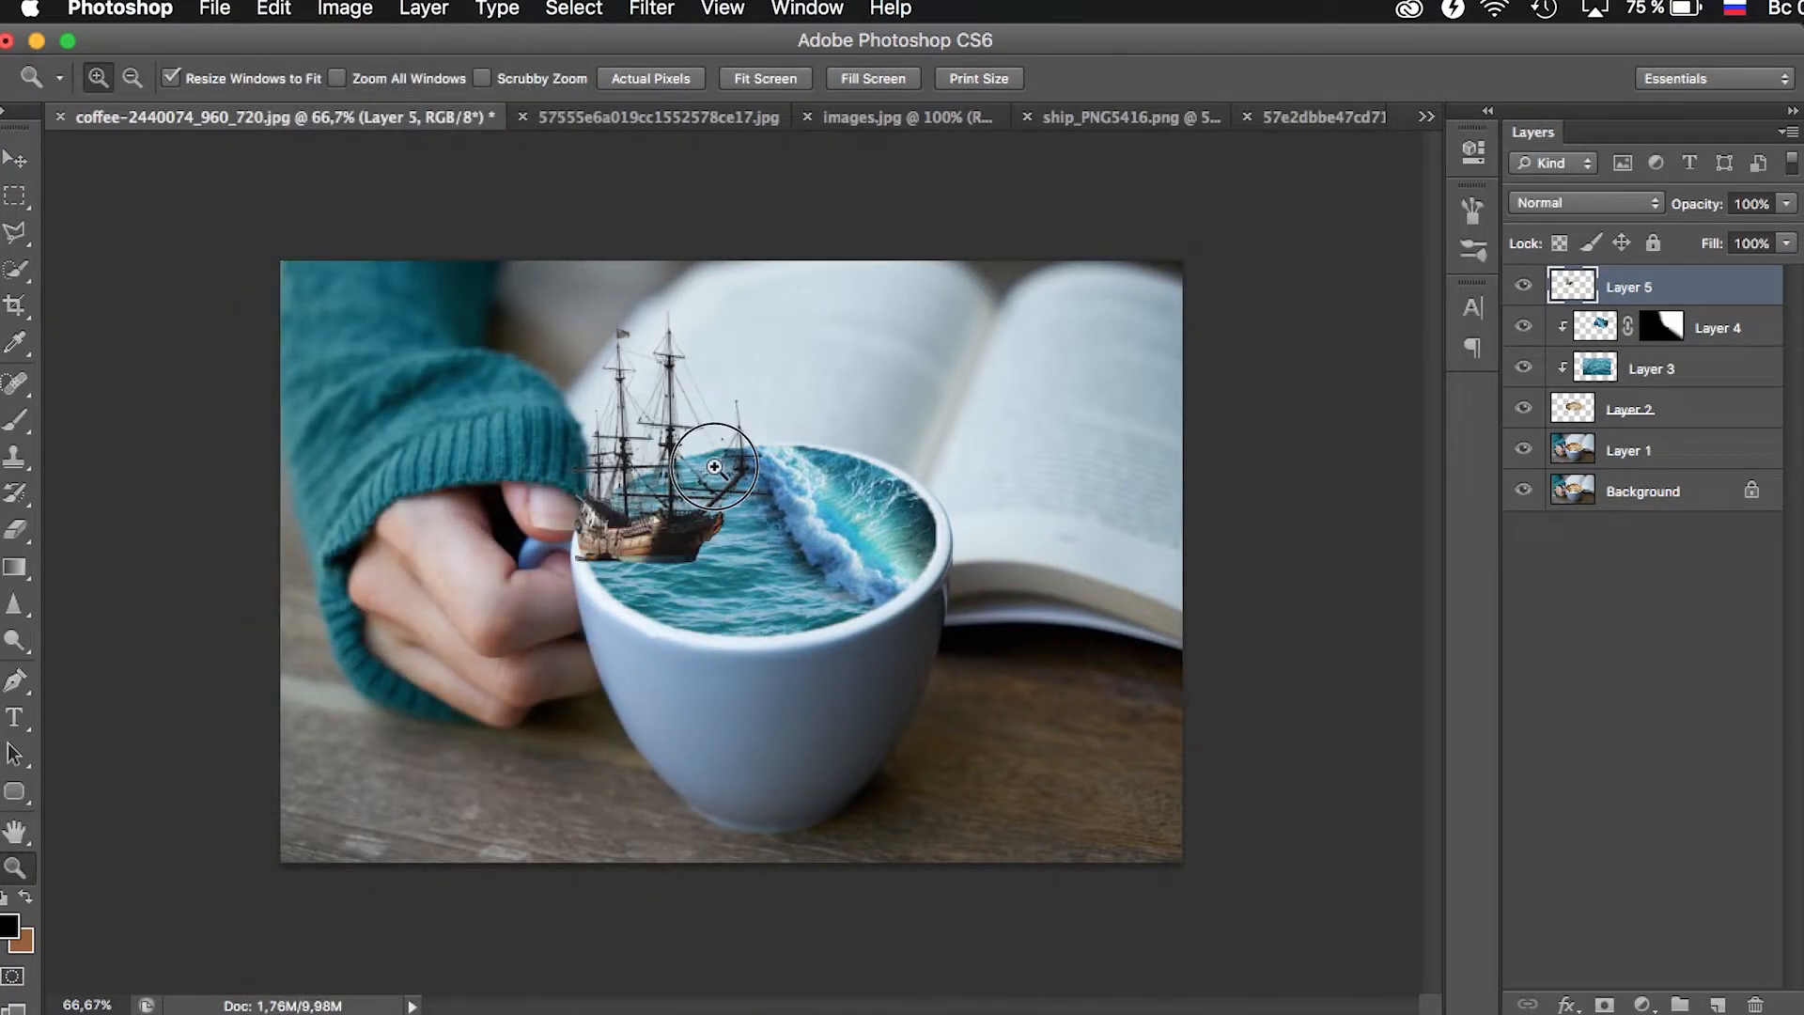
- Enlarge the ship to 111.85%, rotate it about -5.86° and reposition it just before the breaking wave
click(716, 462)
key(ctrl+t)
drag(907, 609, 933, 531)
drag(833, 606, 962, 505)
drag(847, 513, 846, 507)
drag(969, 528, 972, 524)
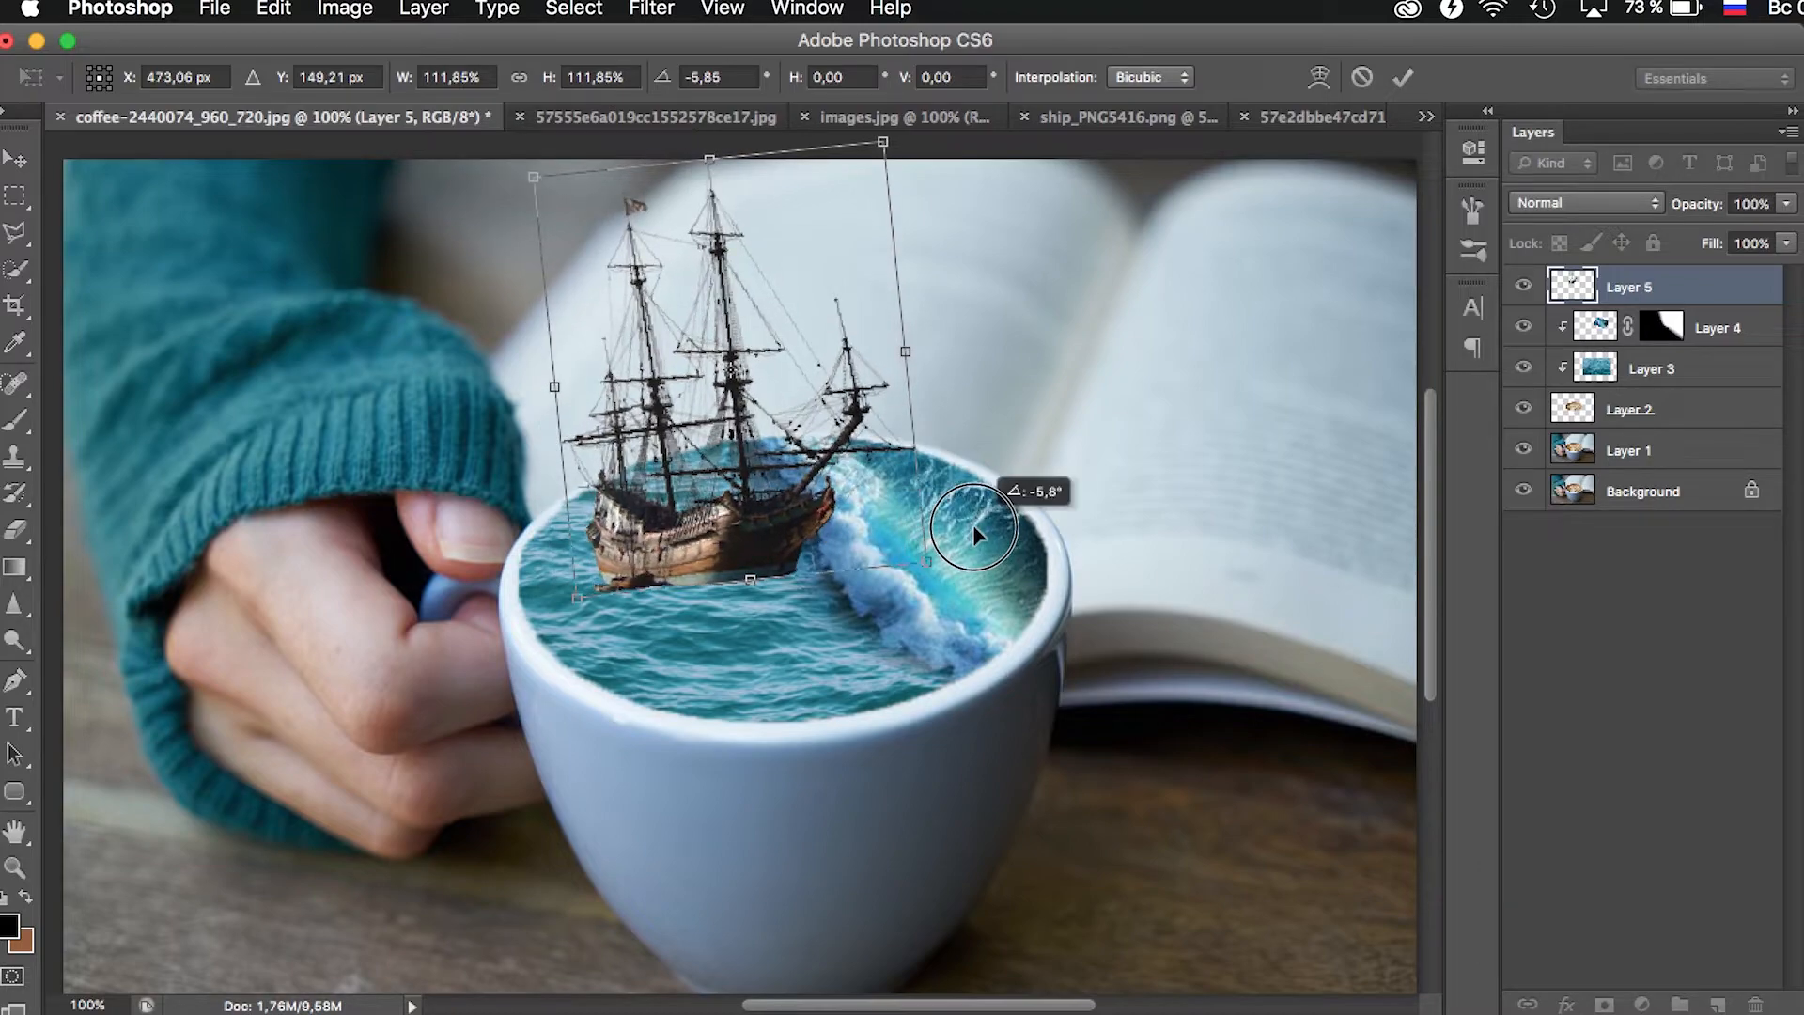
drag(782, 520, 769, 515)
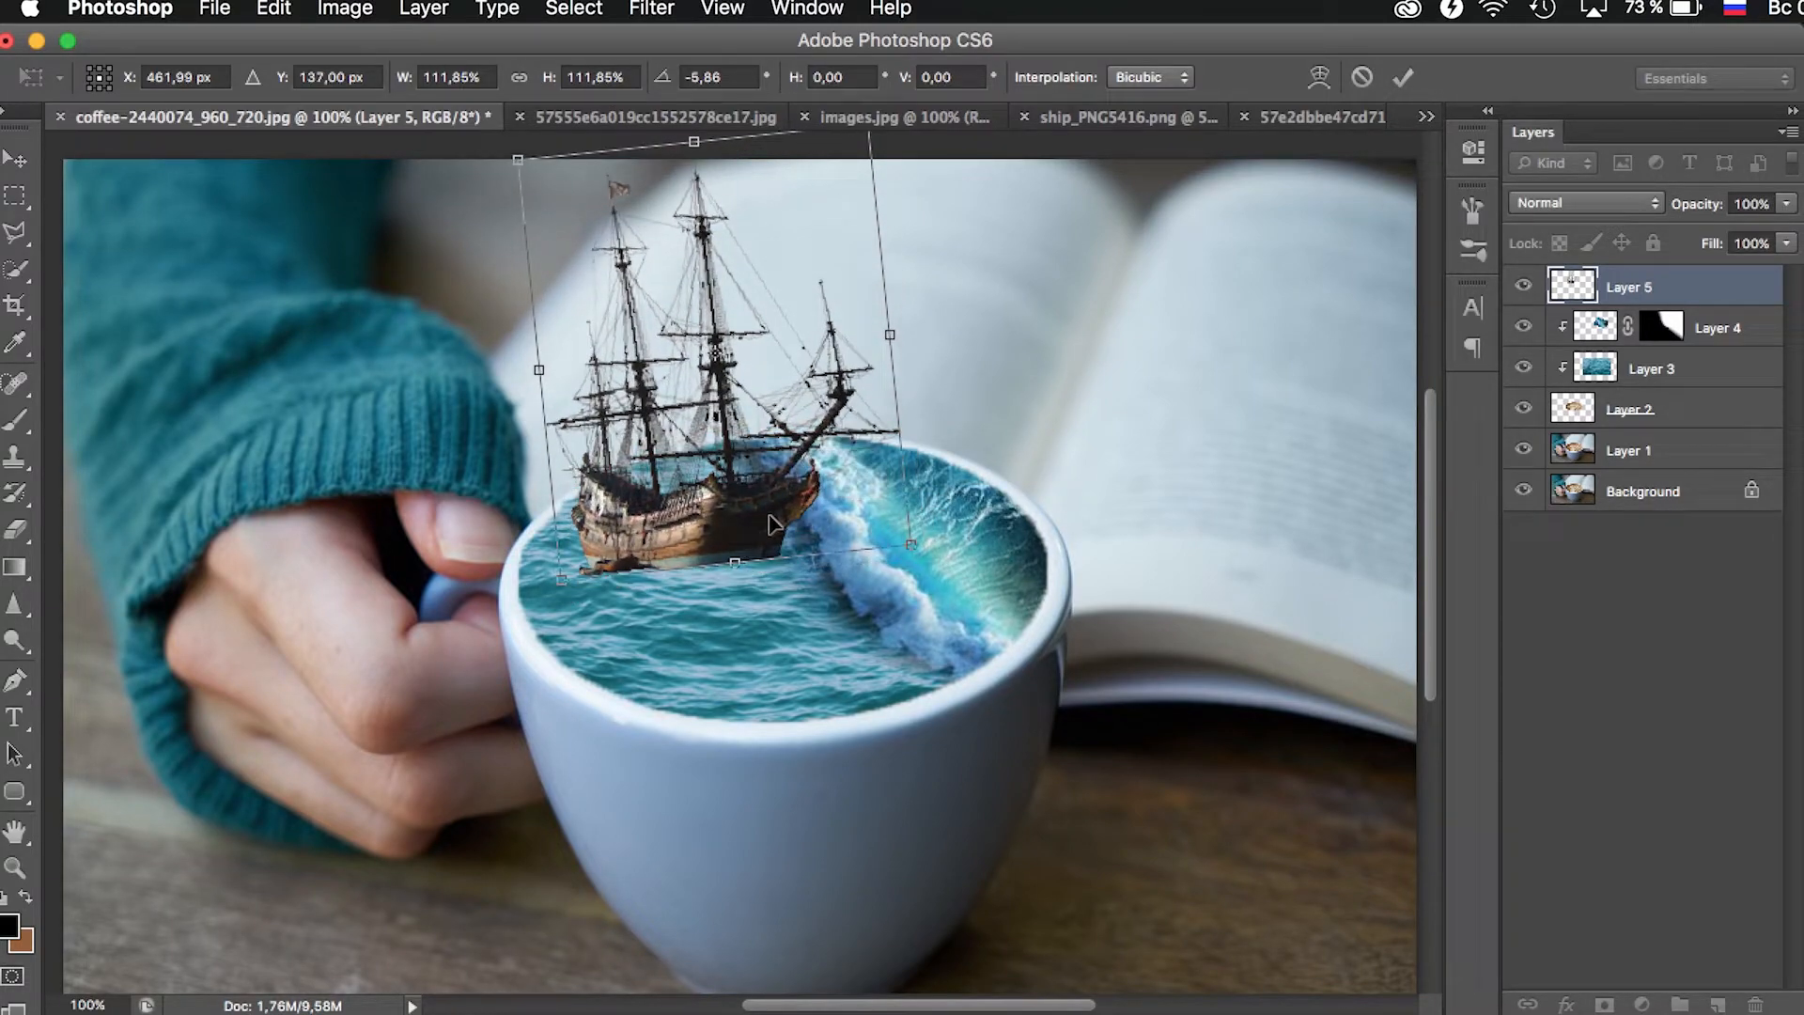
key(Return)
- Duplicate the ship layer to use as its reflection
key(z)
alt+click(769, 516)
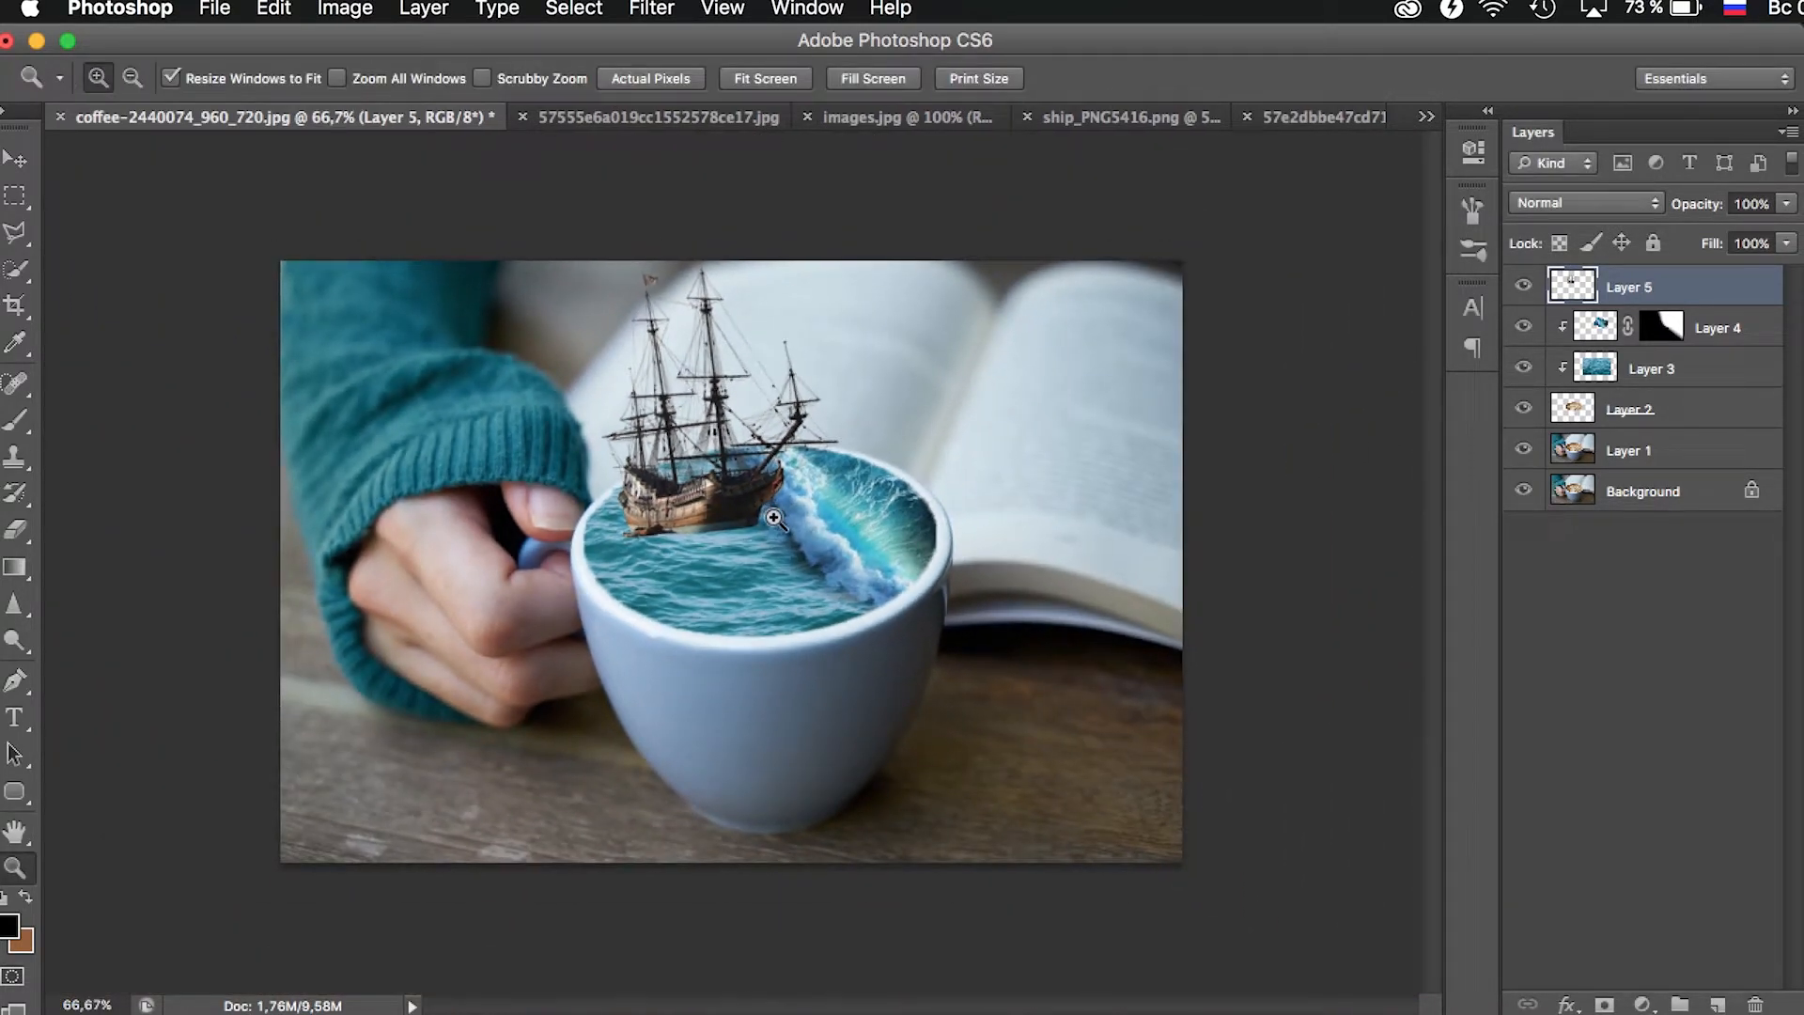
click(717, 399)
scroll(347, 347, up, 1)
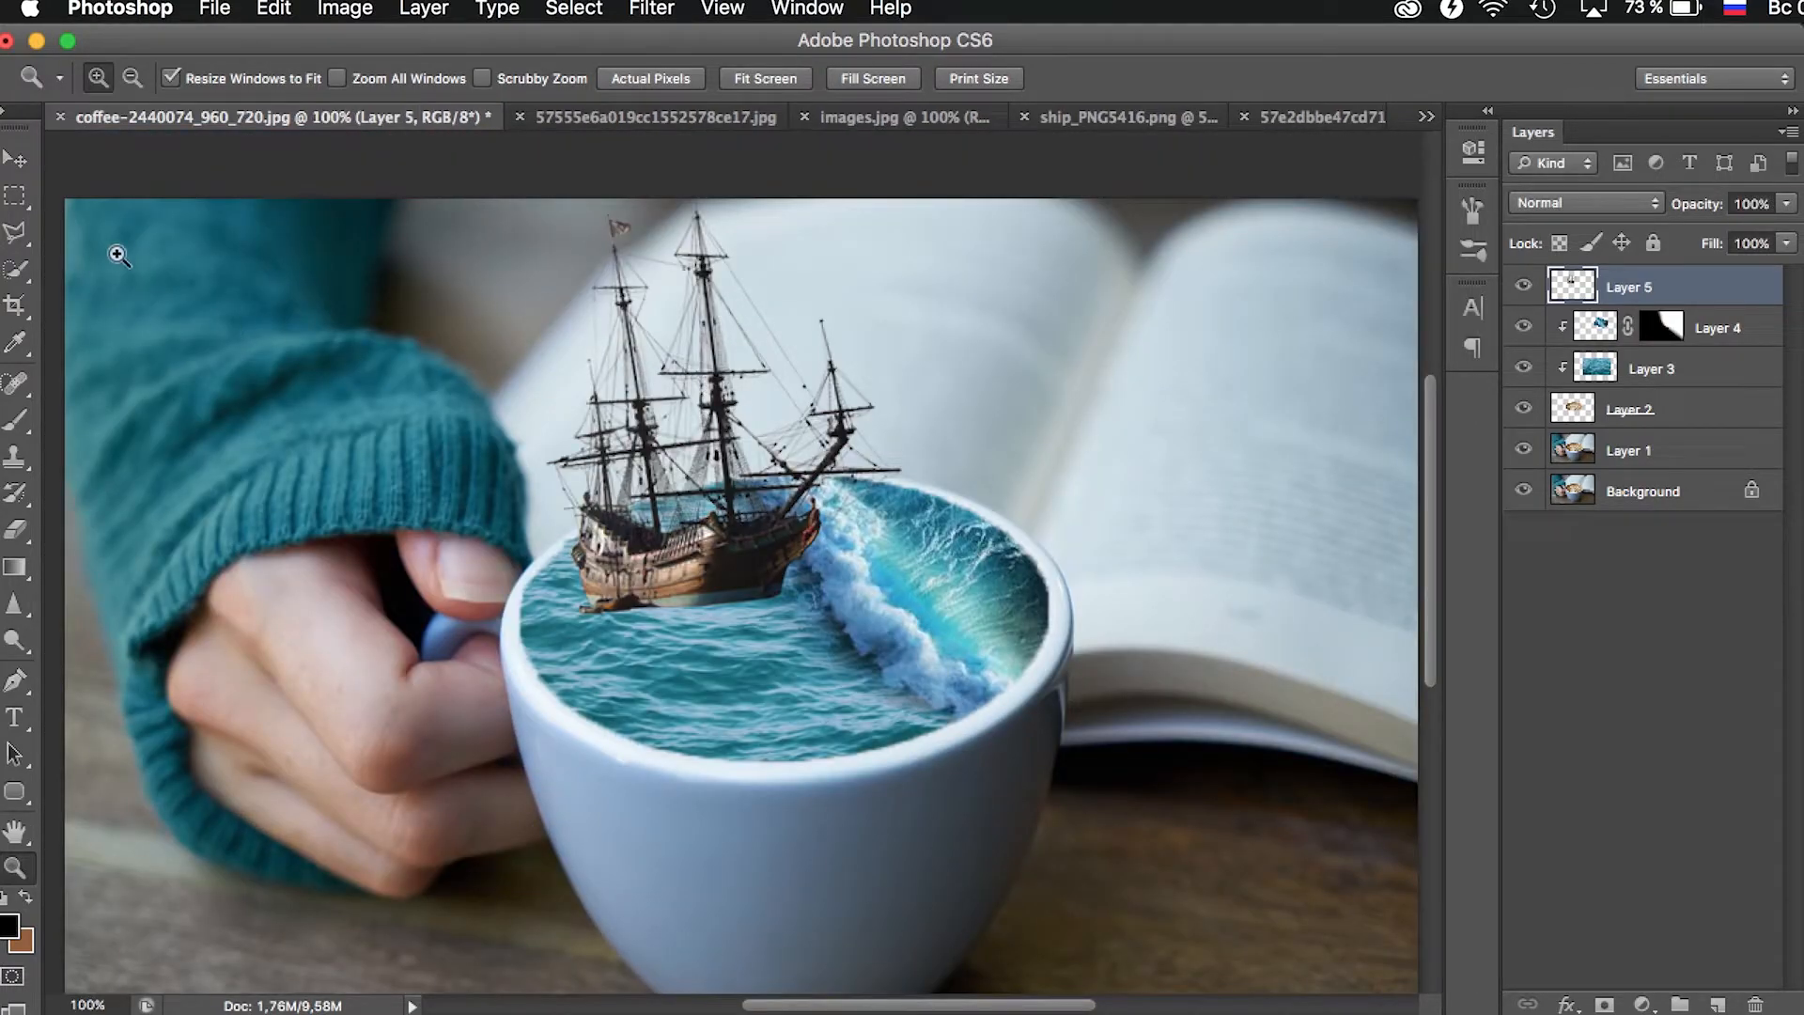
click(21, 162)
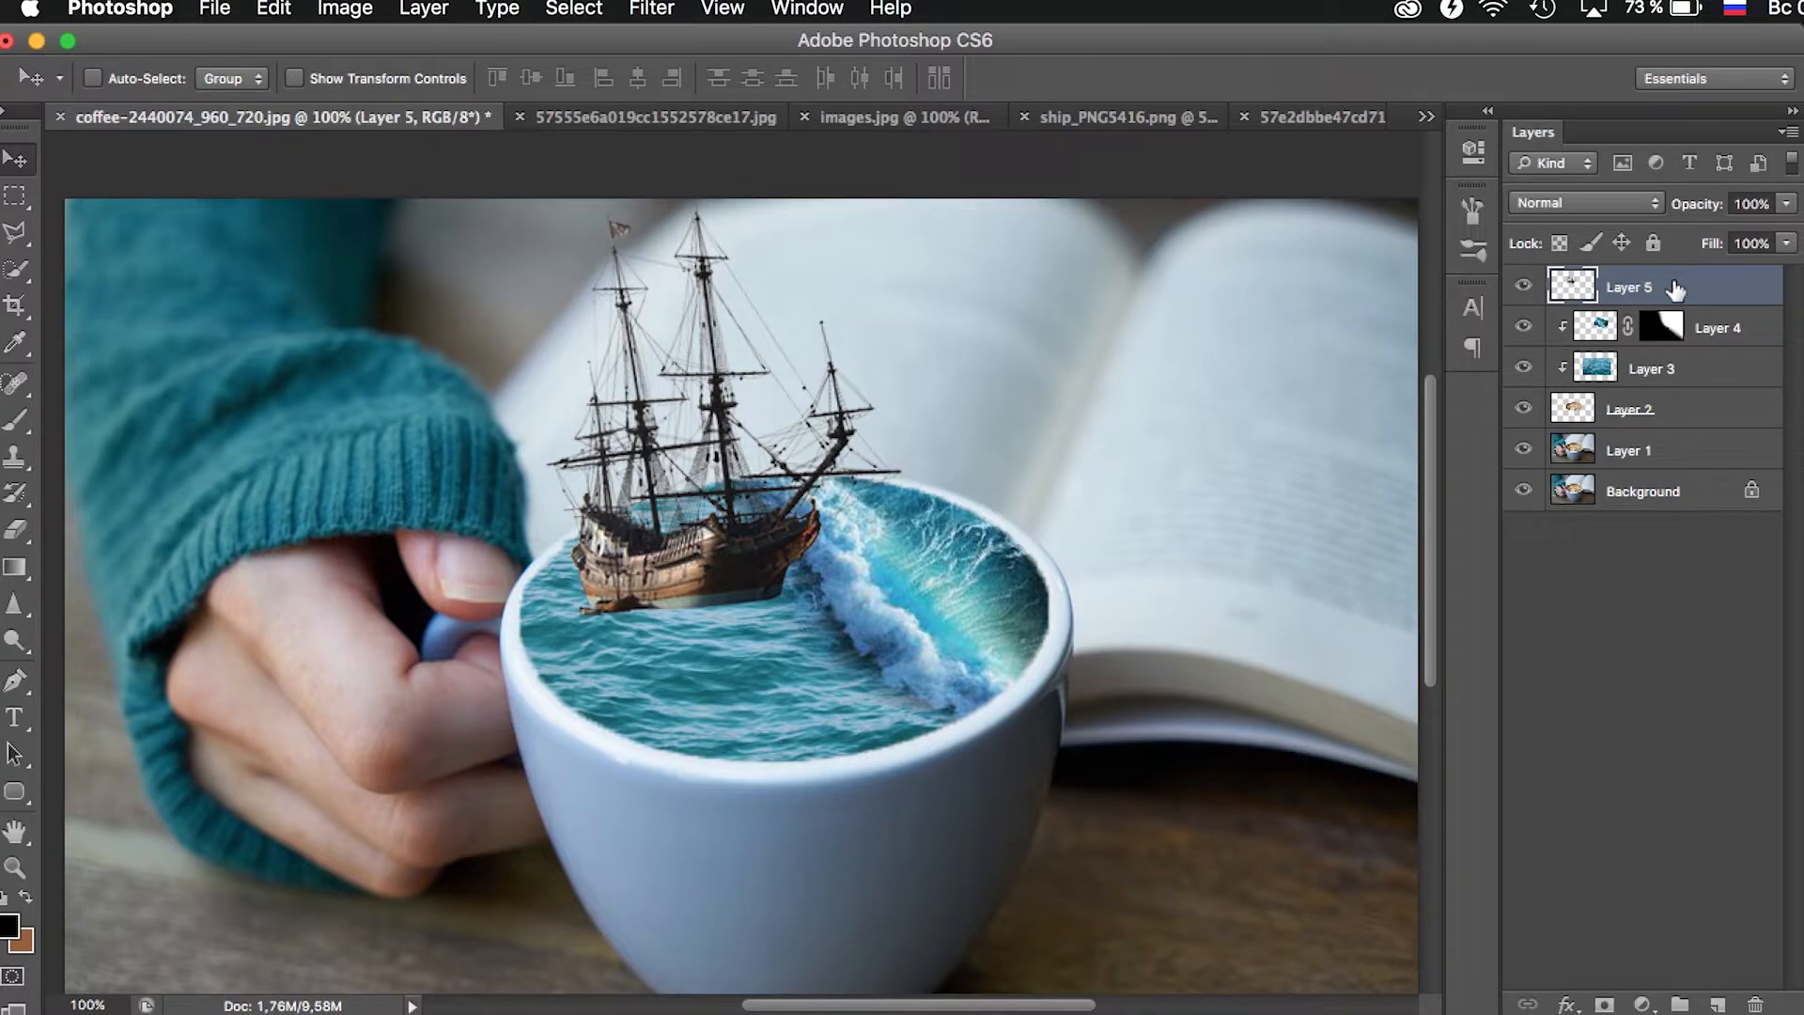
key(ctrl+j)
click(293, 12)
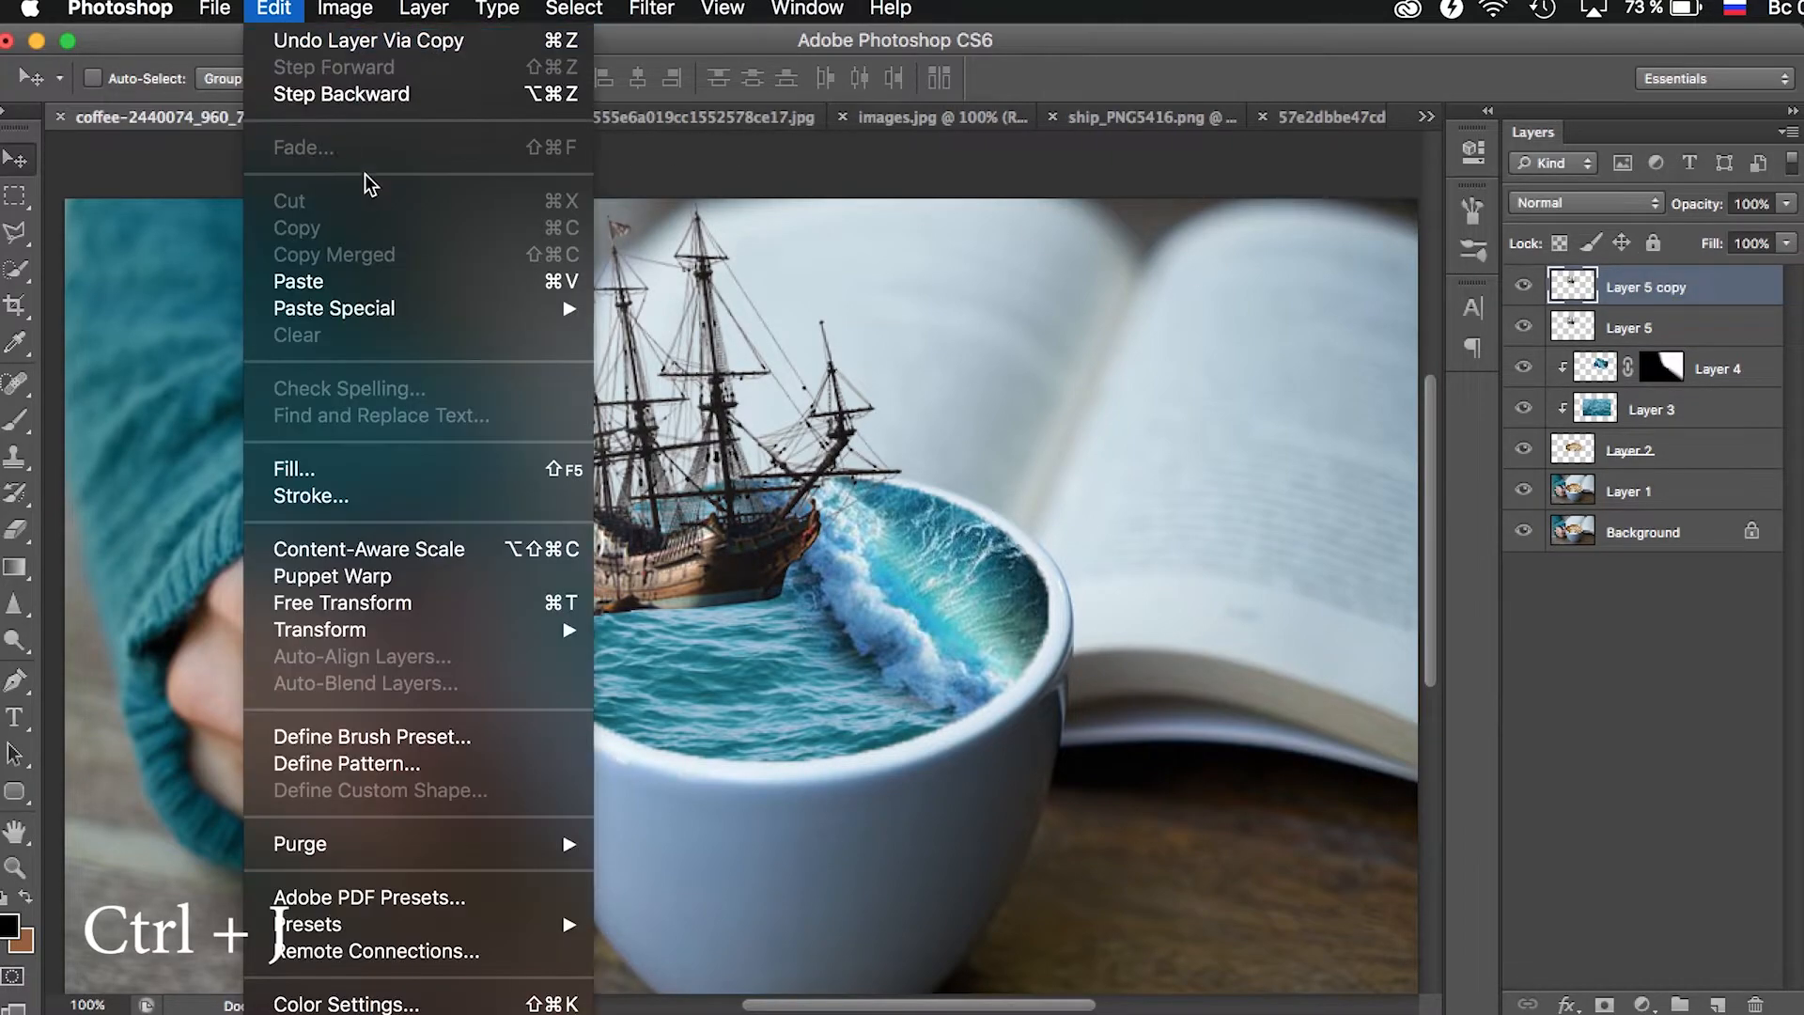
mouse_move(488, 631)
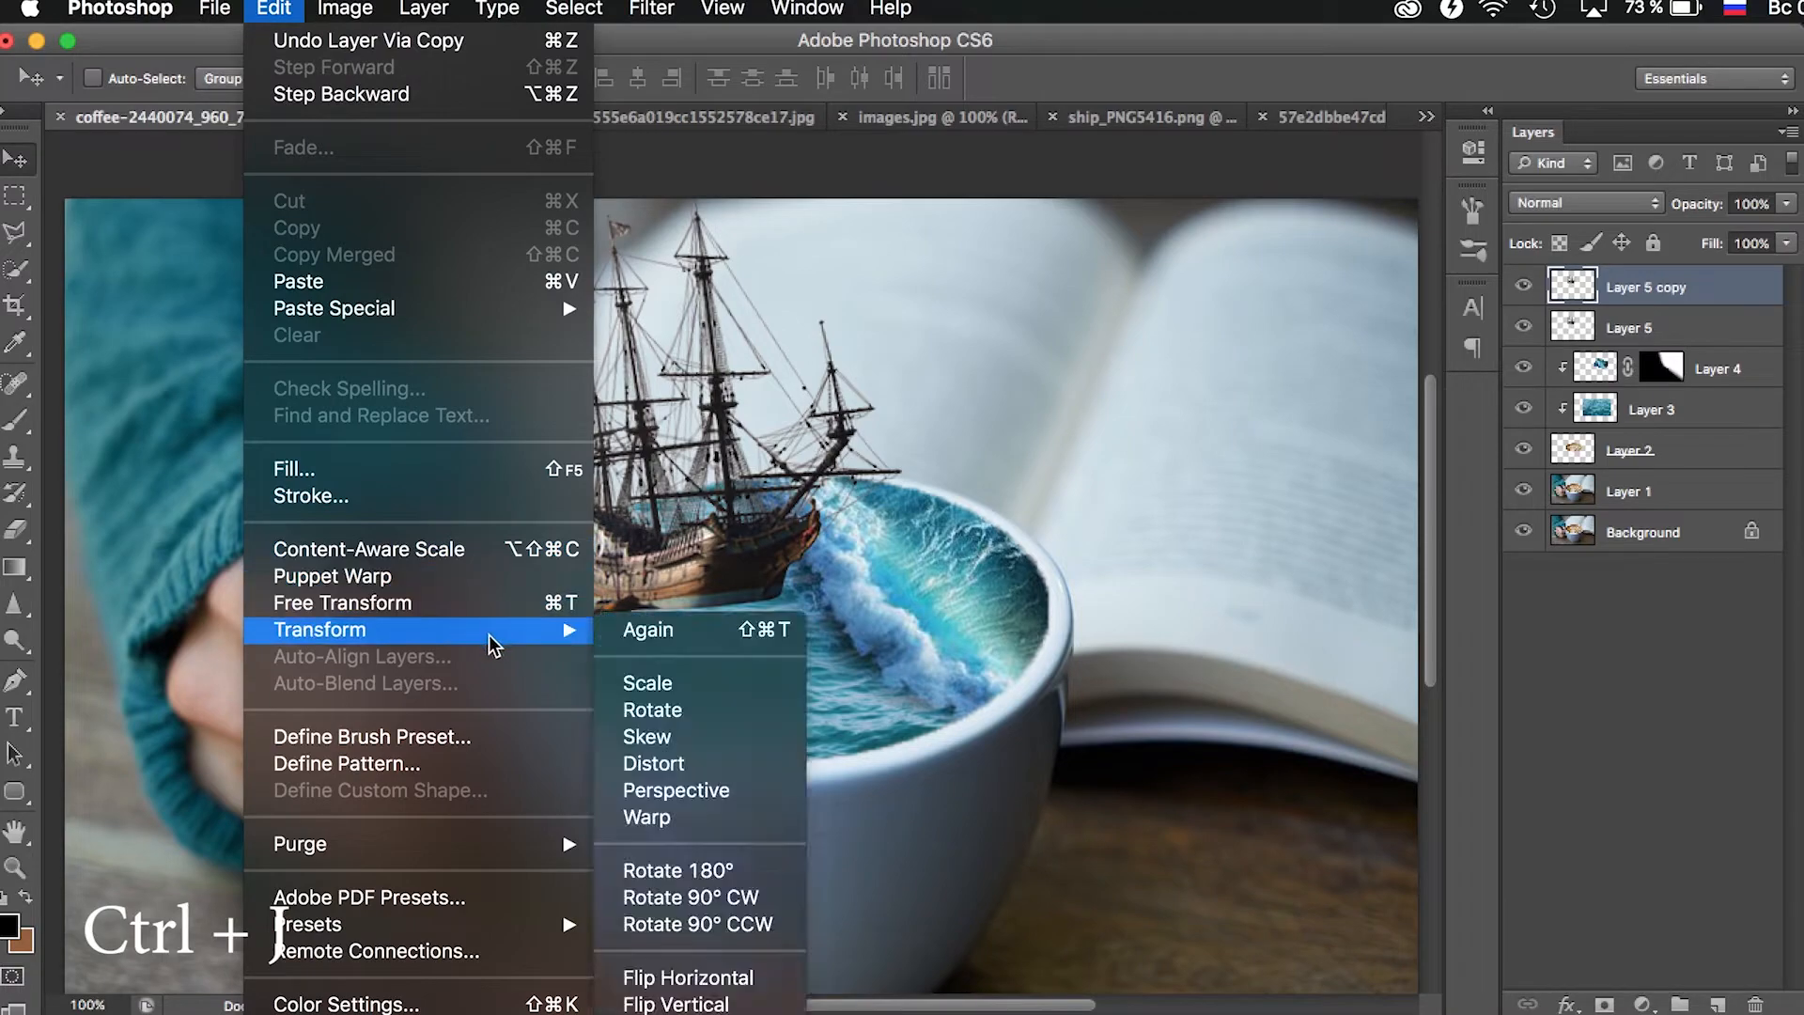
click(689, 977)
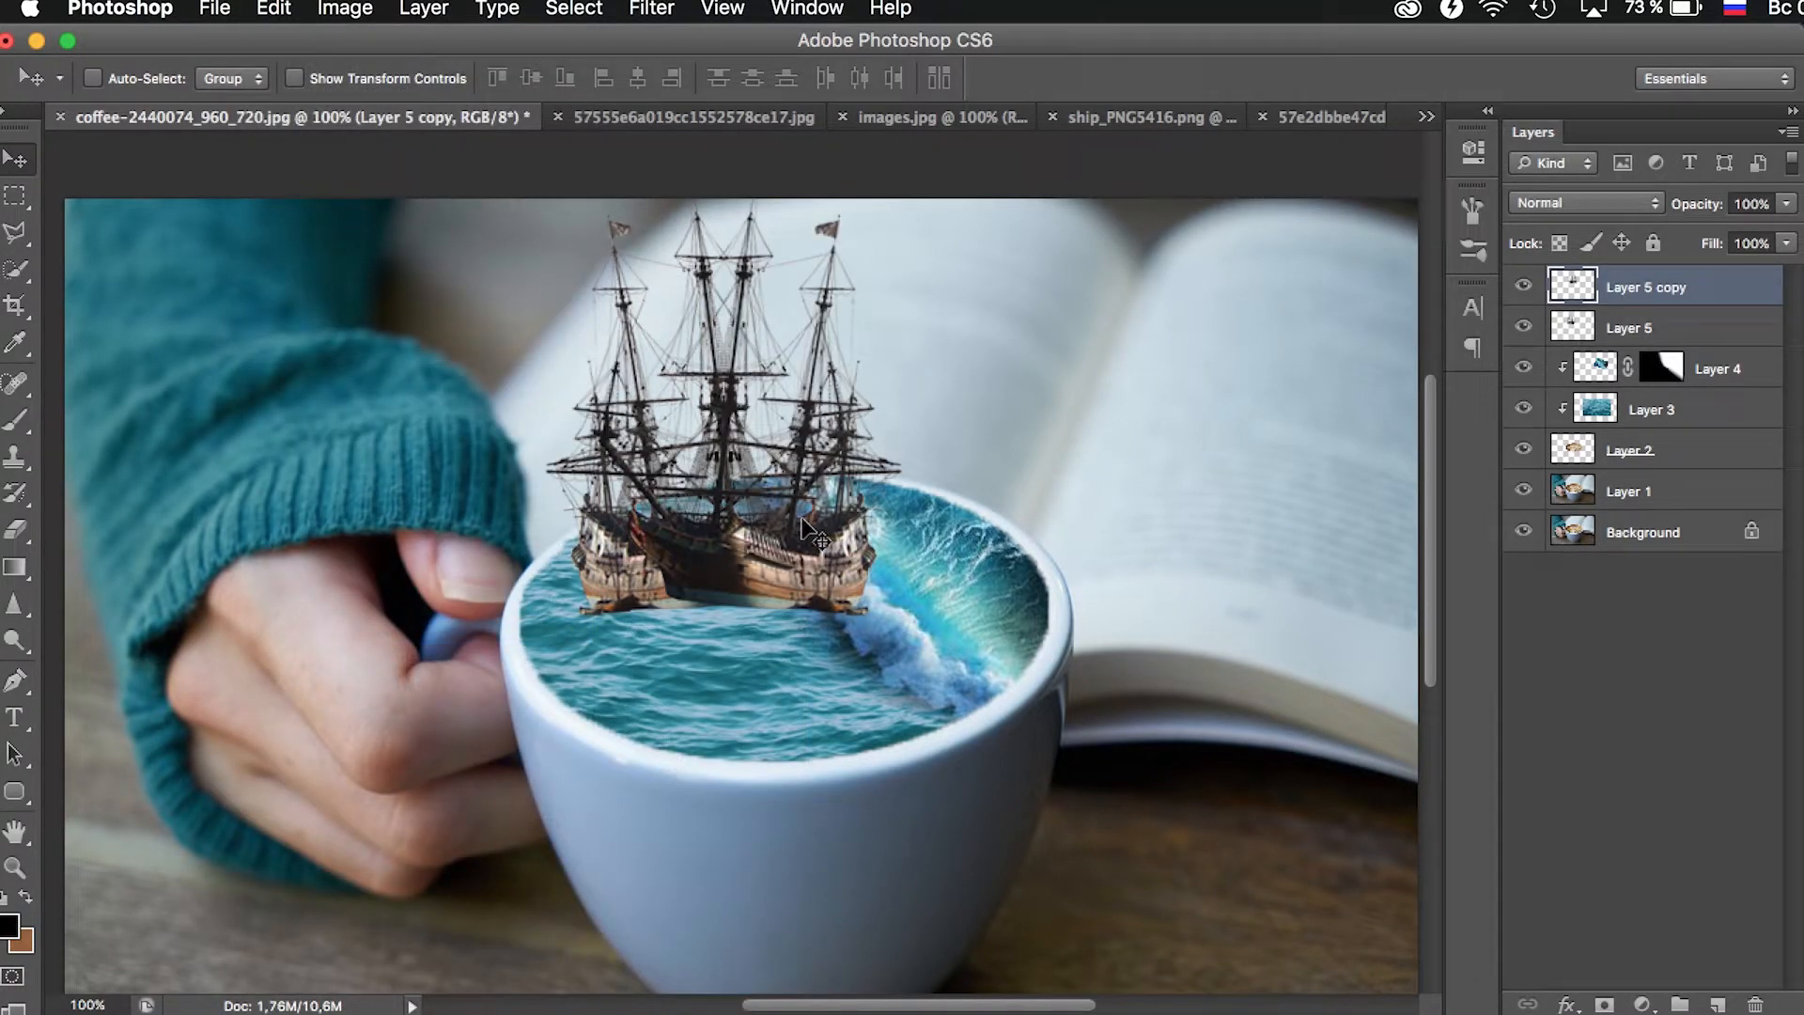
key(super+z)
- Flip the ship copy vertically and position it directly beneath the ship's hull as a mirror image
click(291, 16)
mouse_move(526, 629)
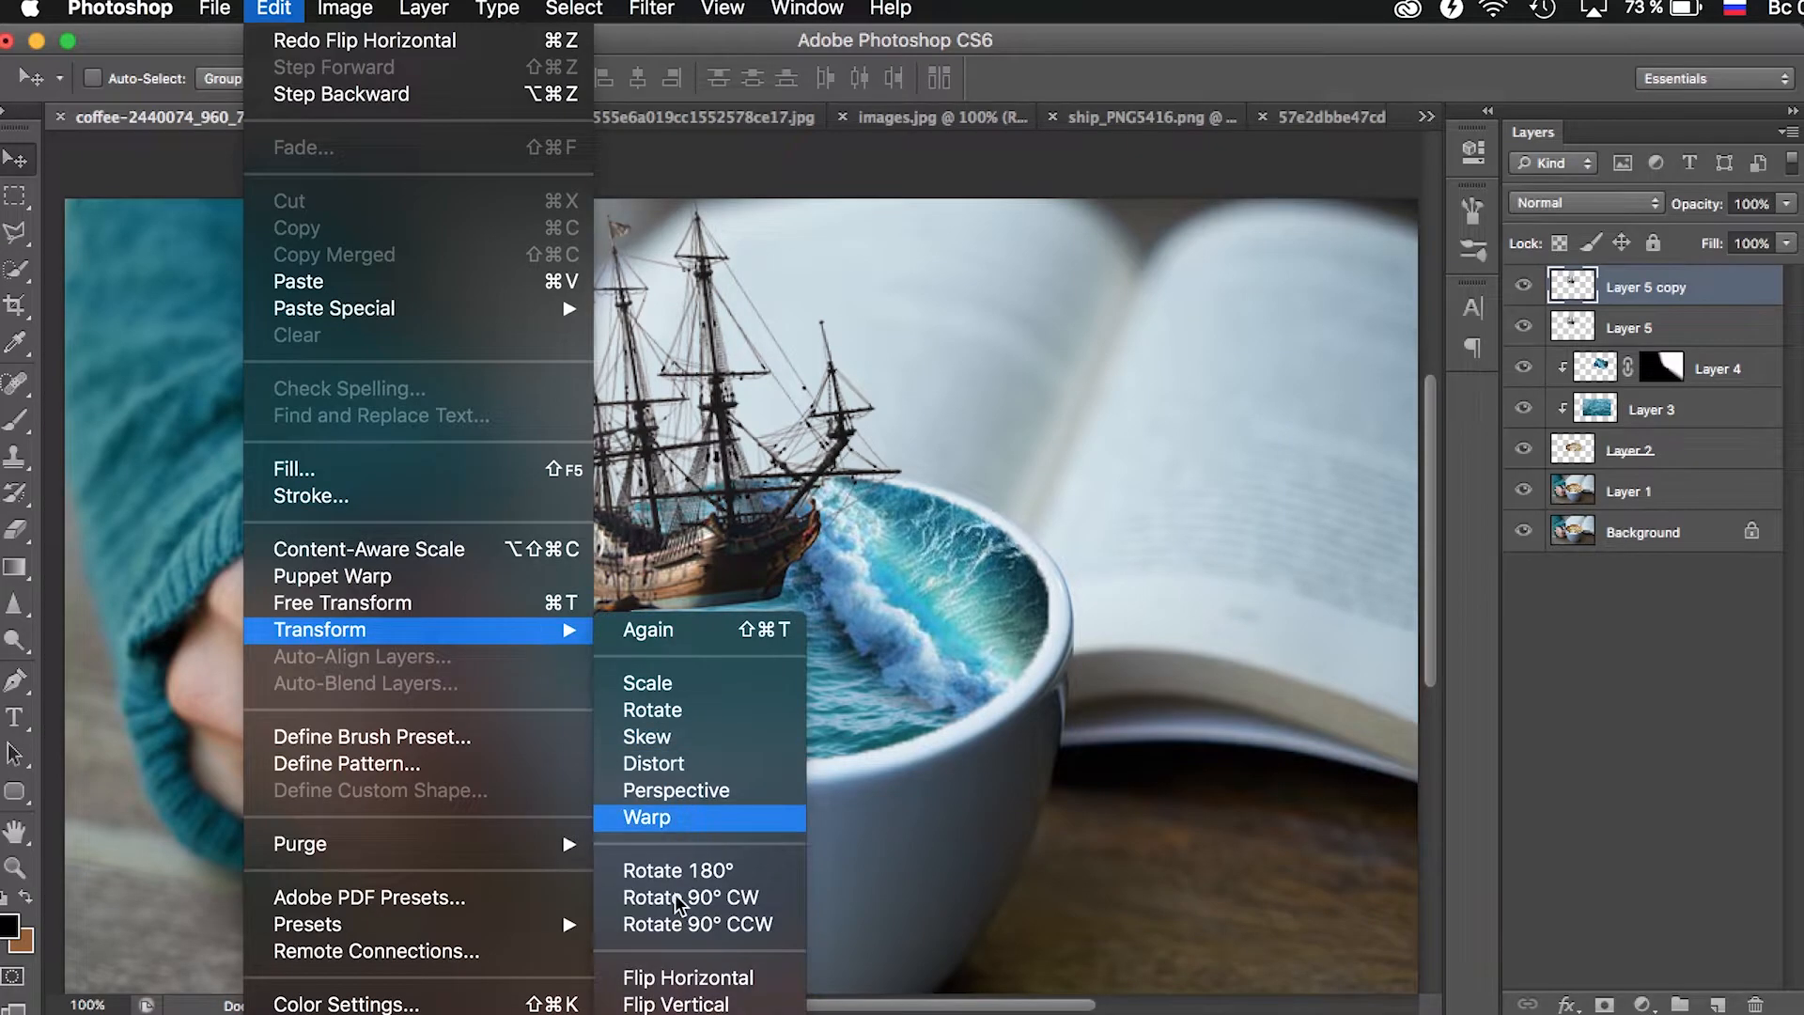
click(675, 1003)
drag(714, 301, 693, 692)
key(Up)
key(Up)
key(Up)
key(Up)
key(Up)
key(Up)
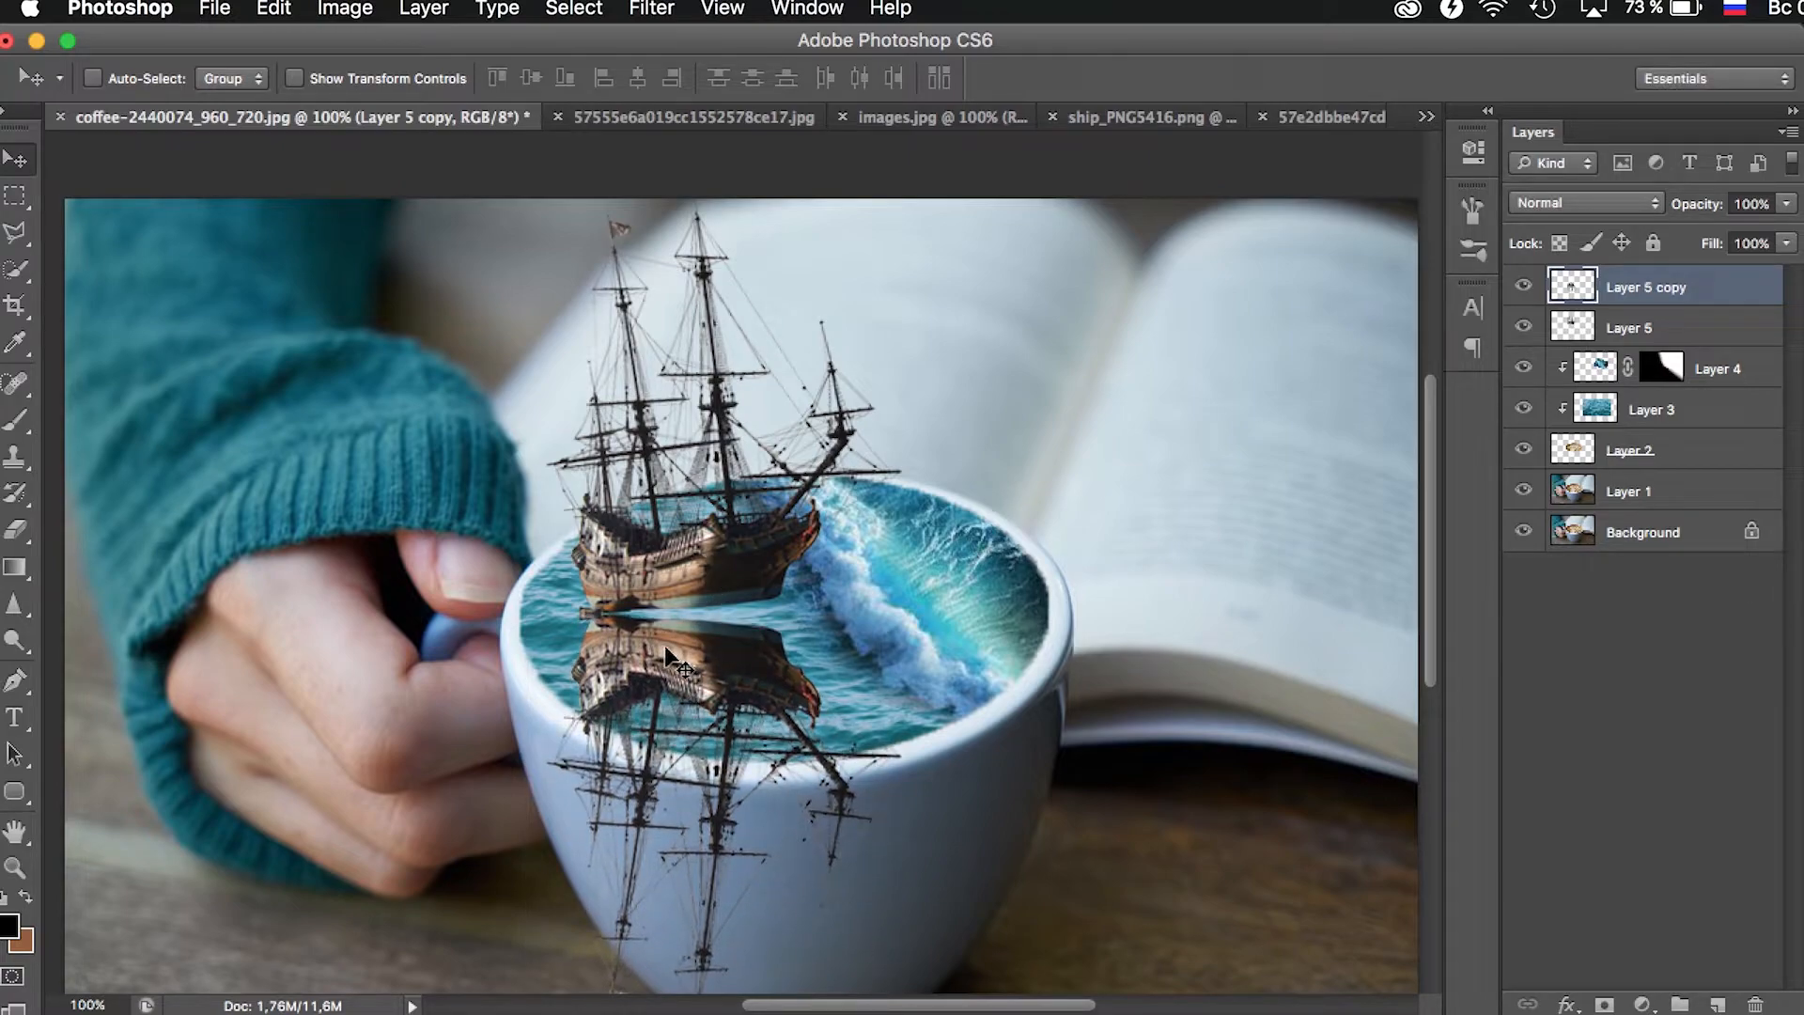
- Set the reflection layer's blend mode to Lighten and its opacity to 50%, trying Screen first
click(1592, 202)
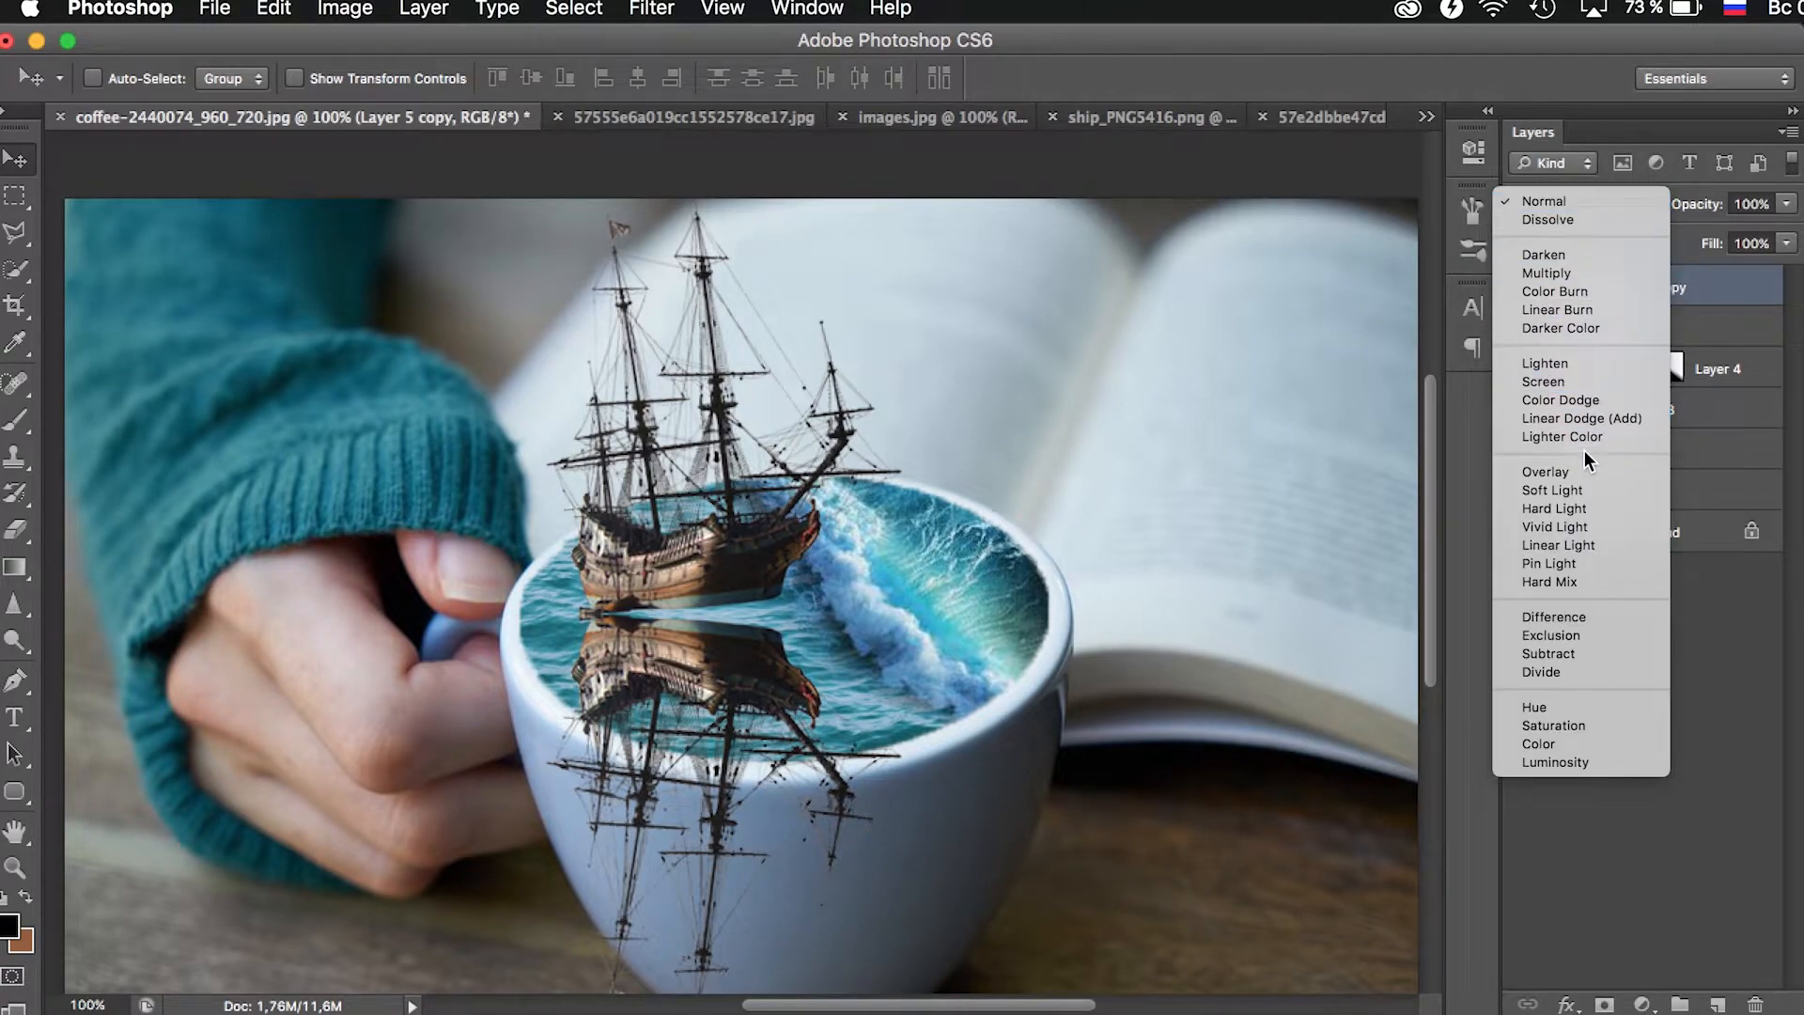
click(1564, 381)
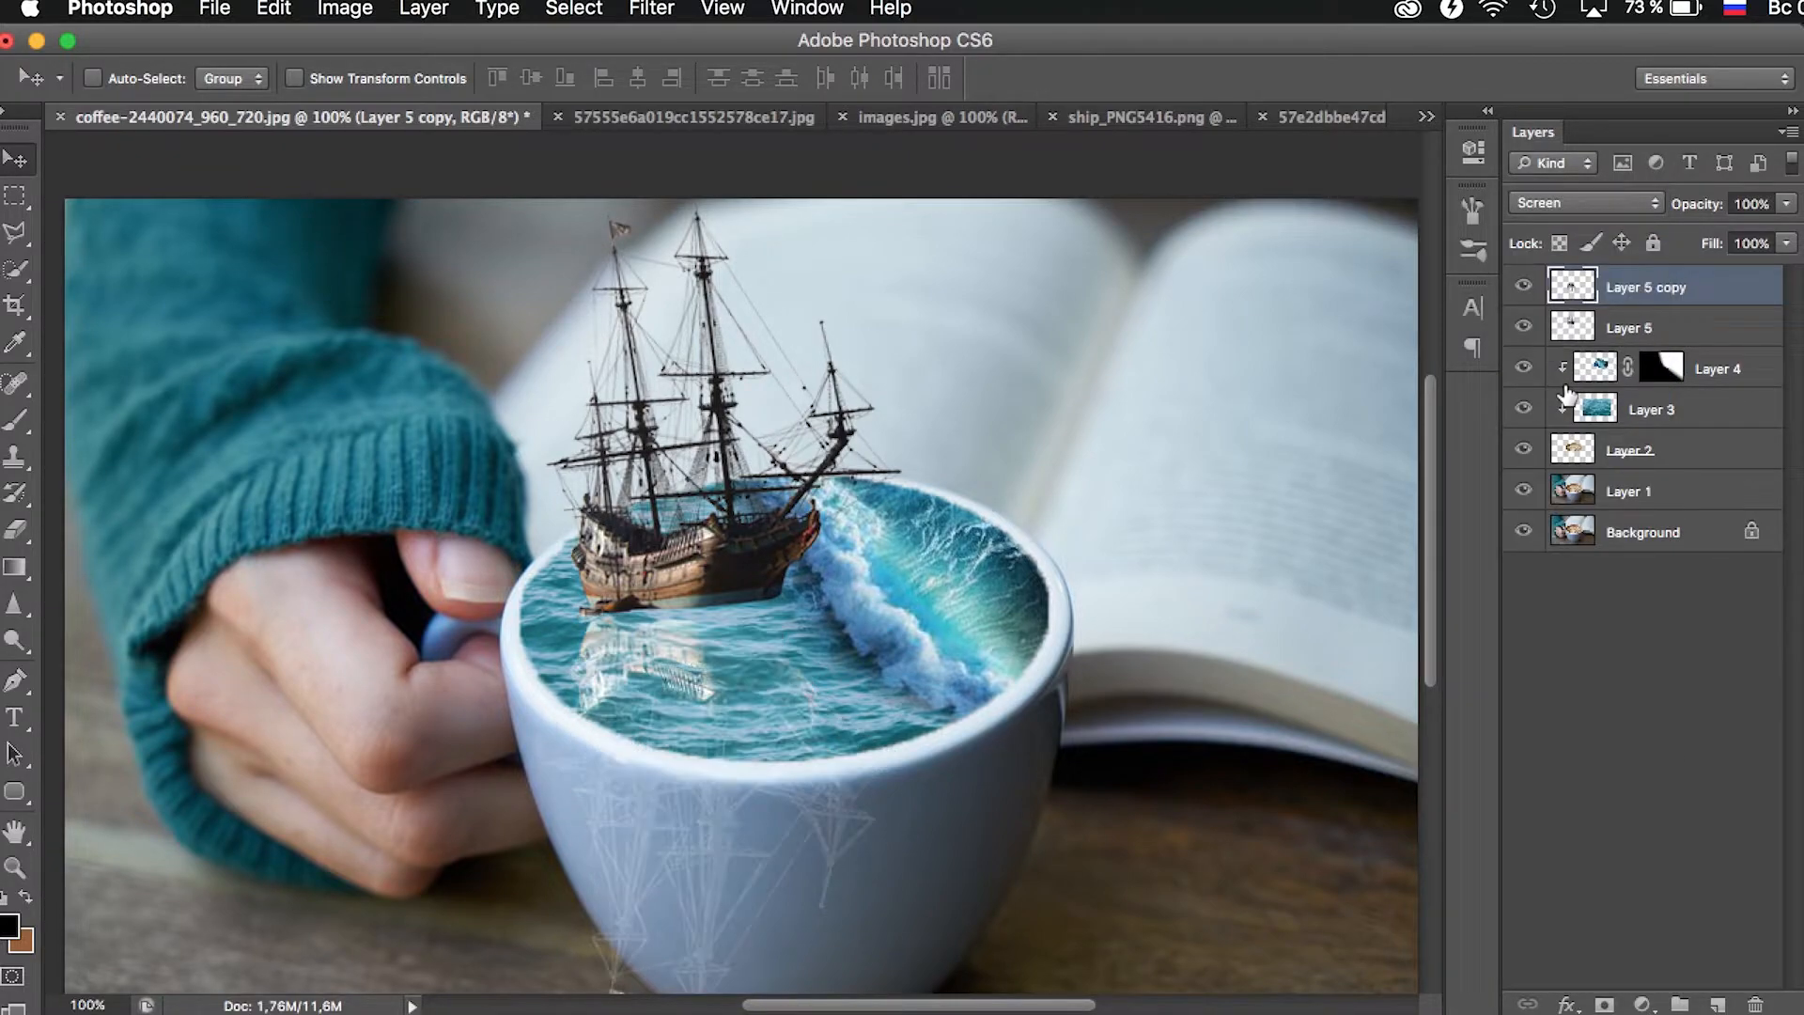
click(1591, 205)
click(1582, 181)
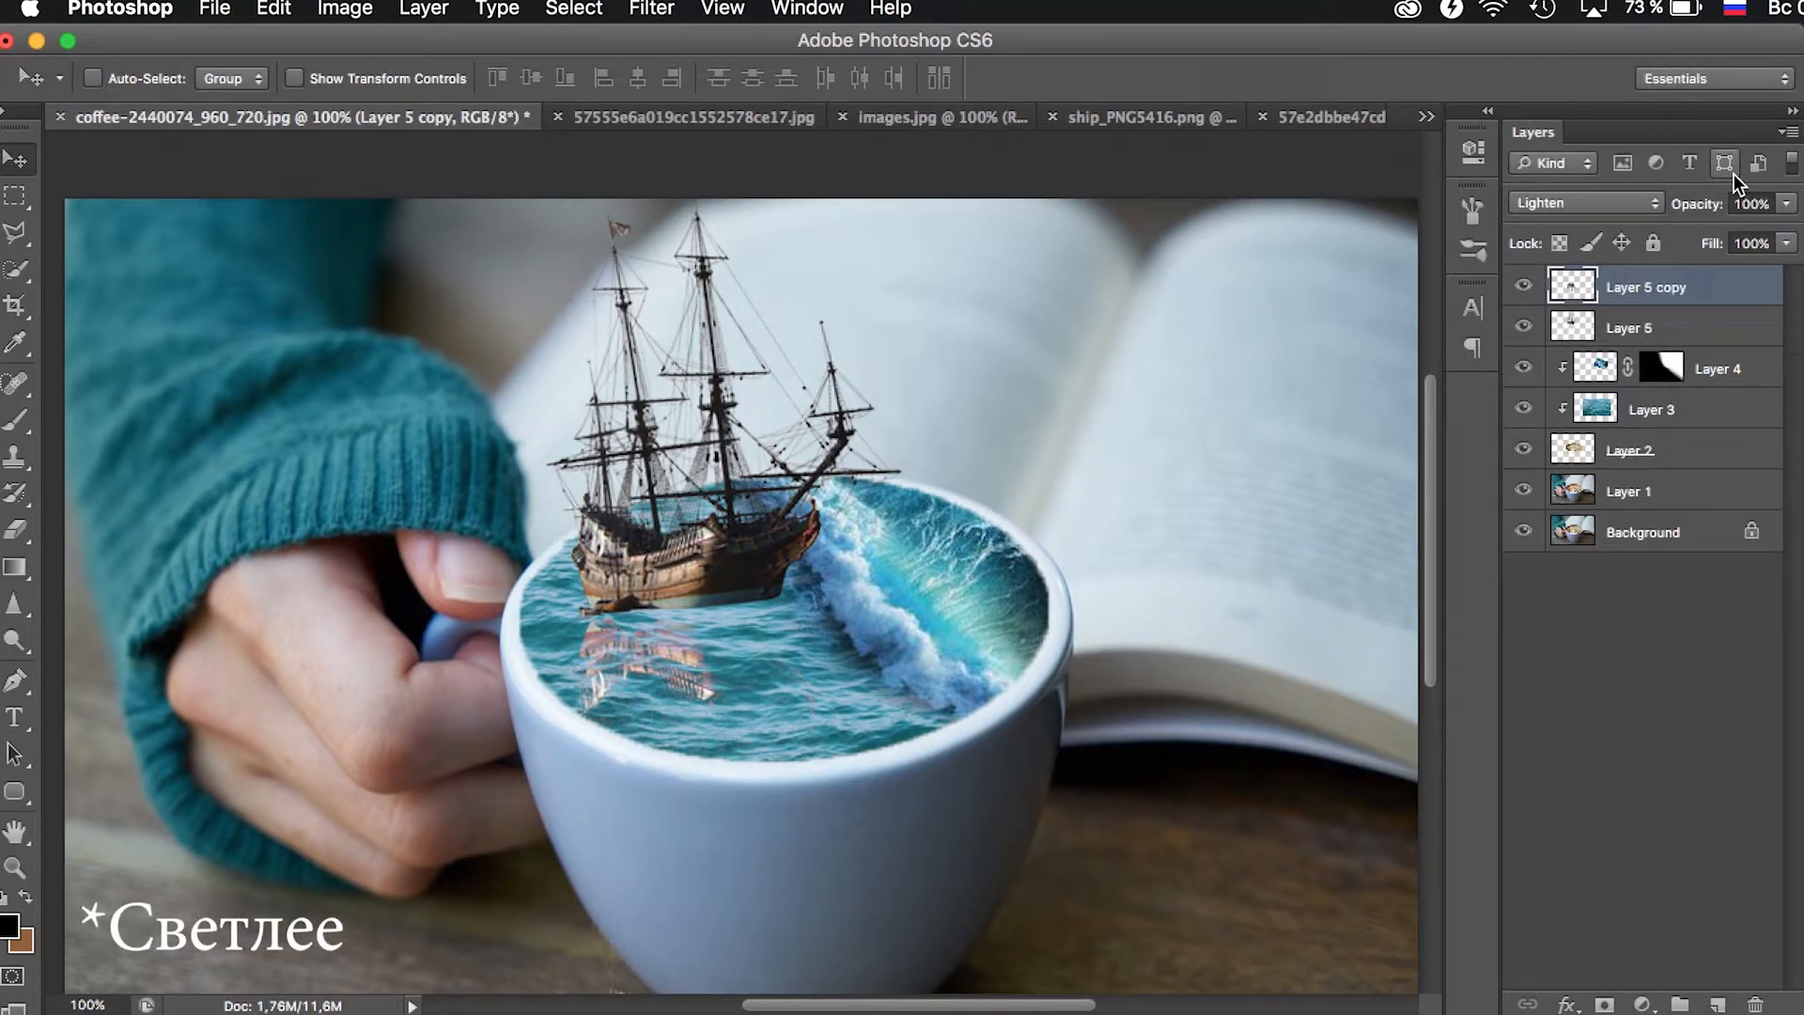
click(1786, 203)
drag(1788, 229, 1717, 228)
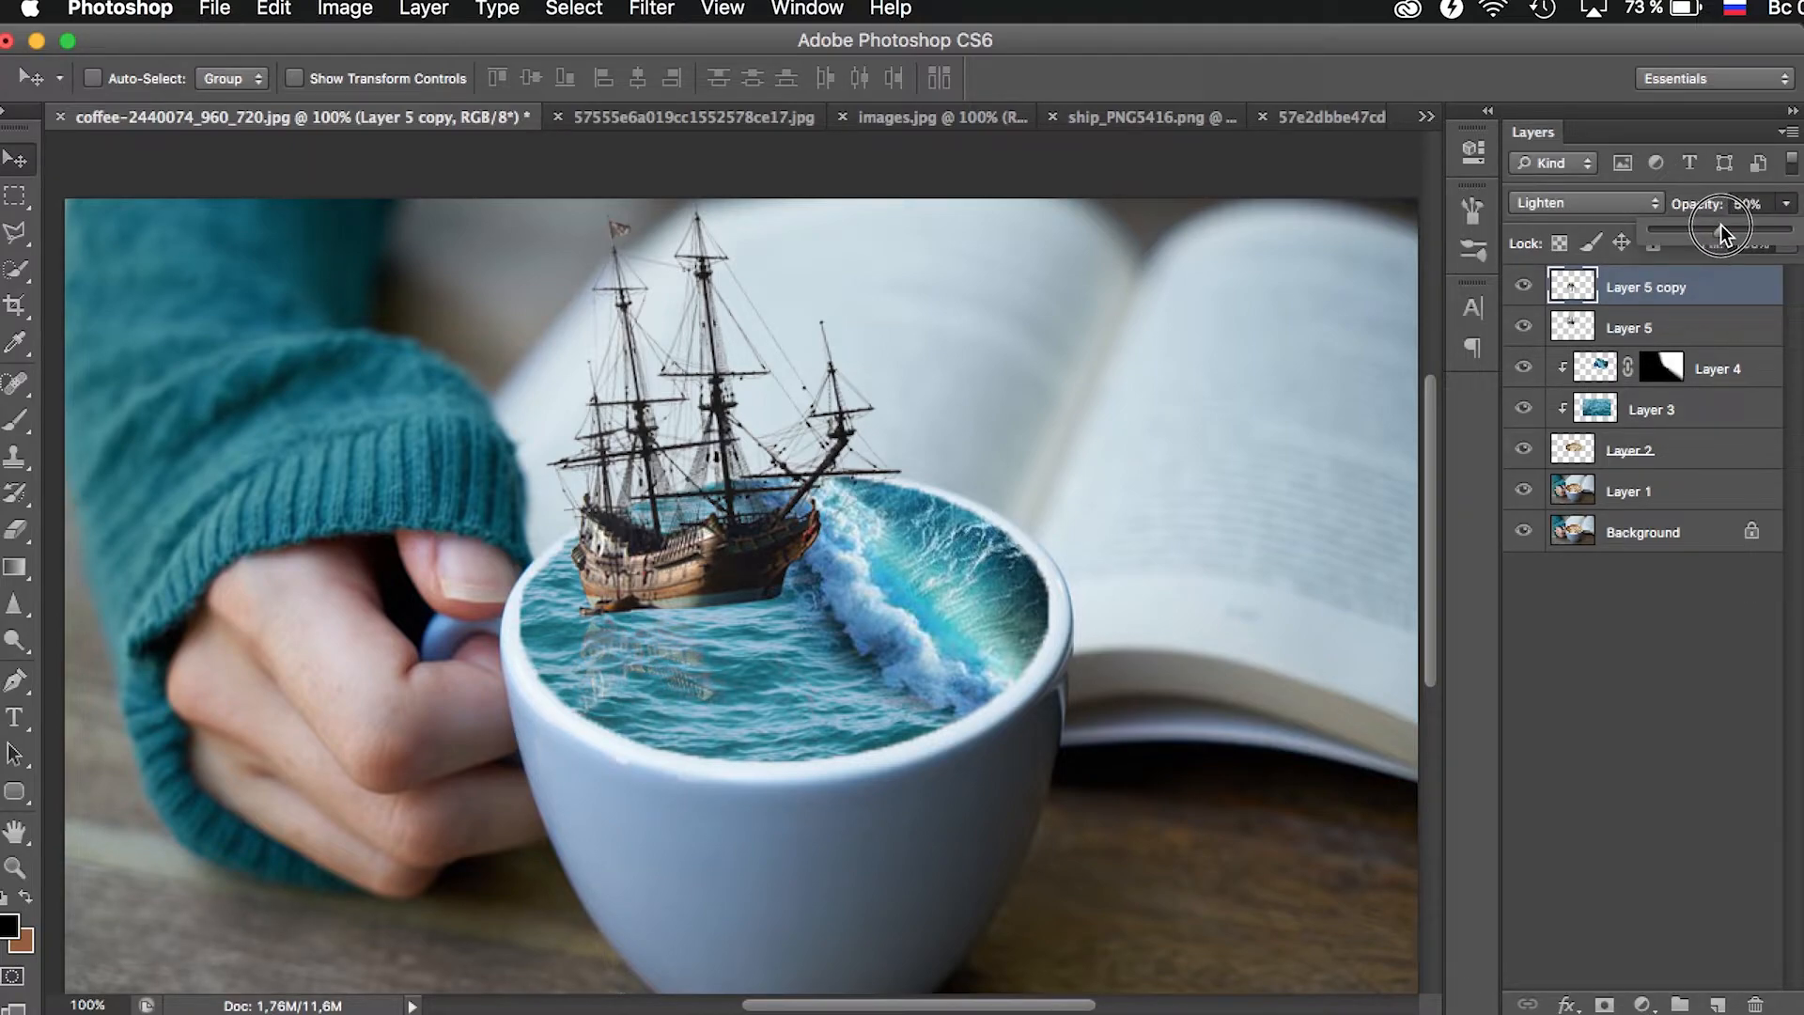
- Place the reflection layer below the ship layer and add a layer mask to the ship layer
drag(1659, 303, 1655, 343)
click(1676, 303)
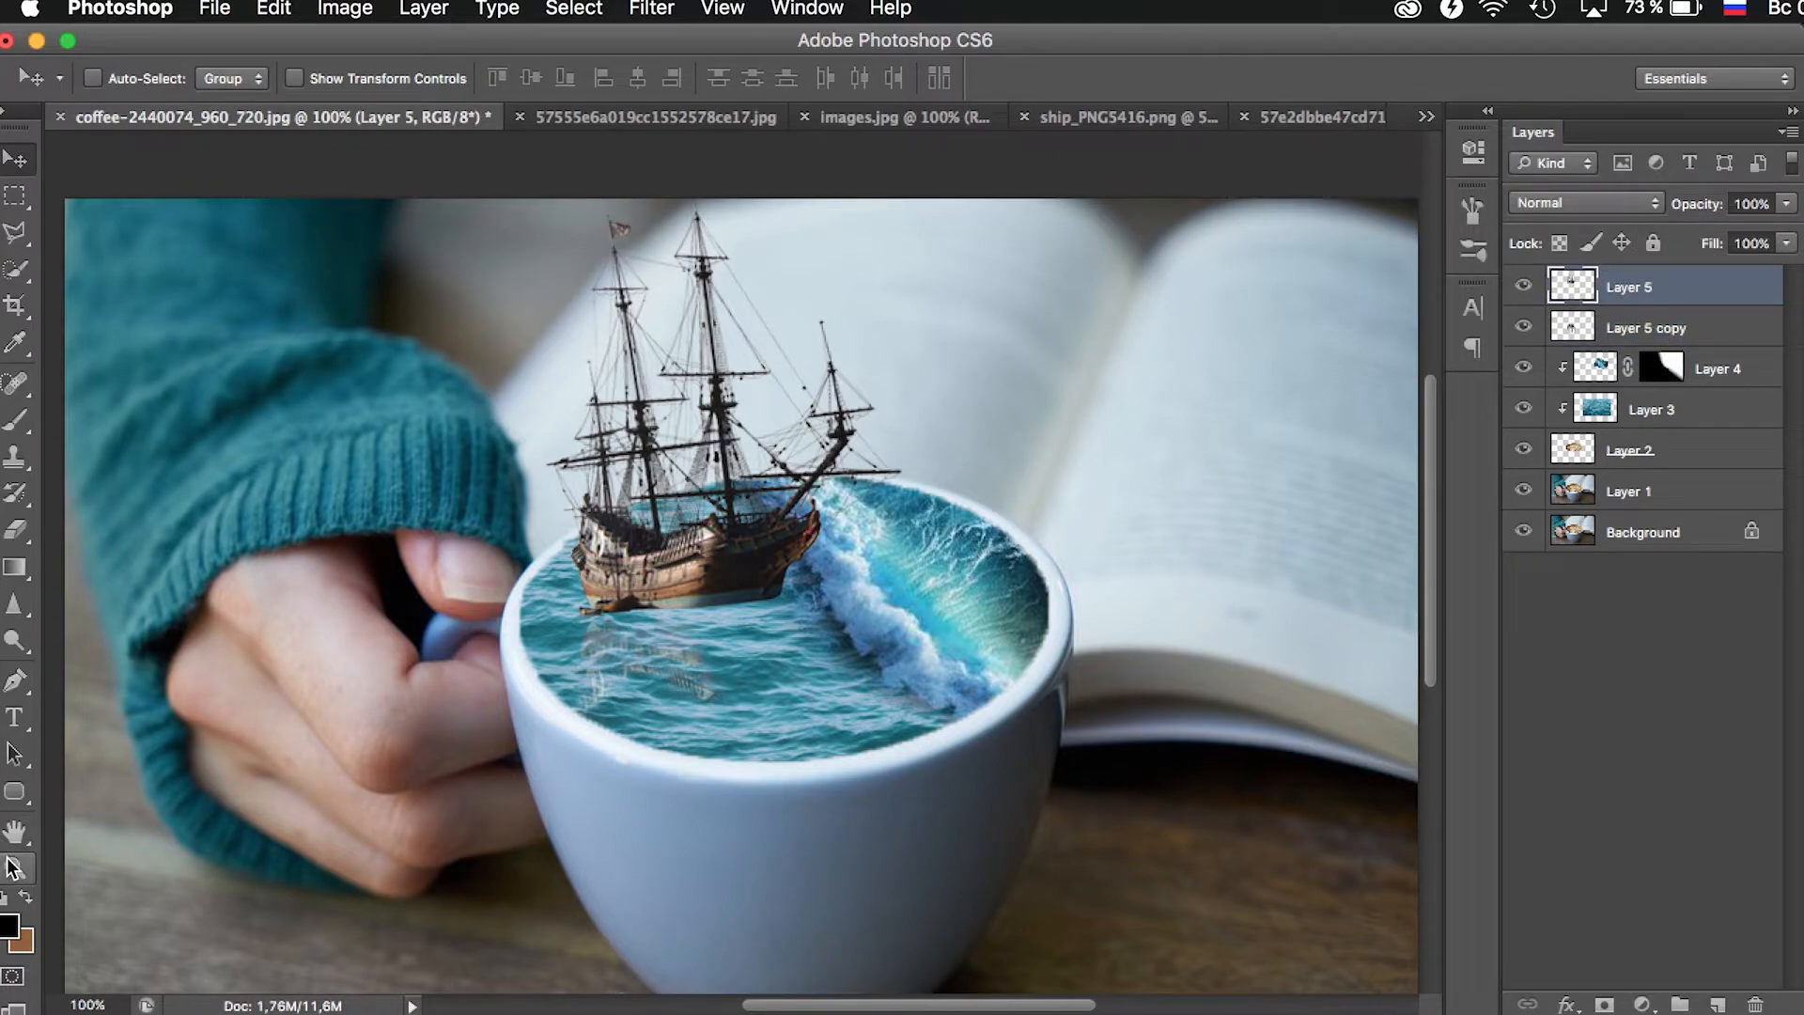
click(14, 866)
click(668, 386)
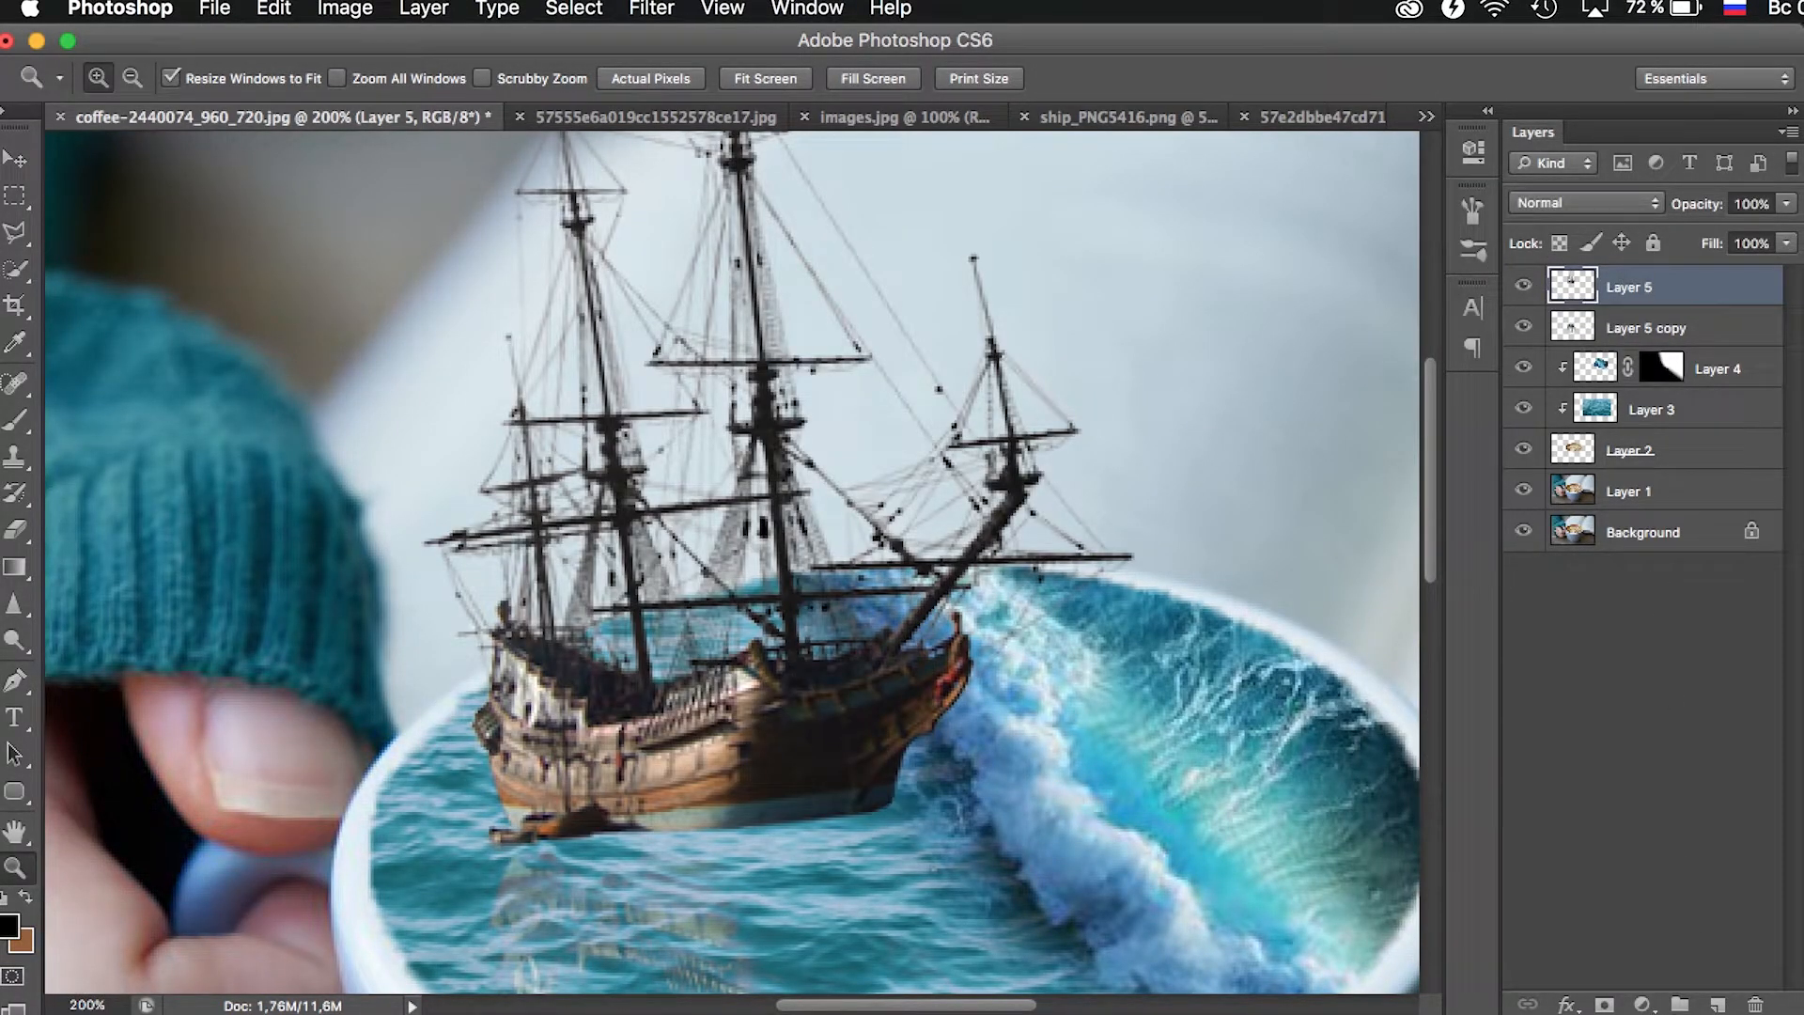
click(1604, 1004)
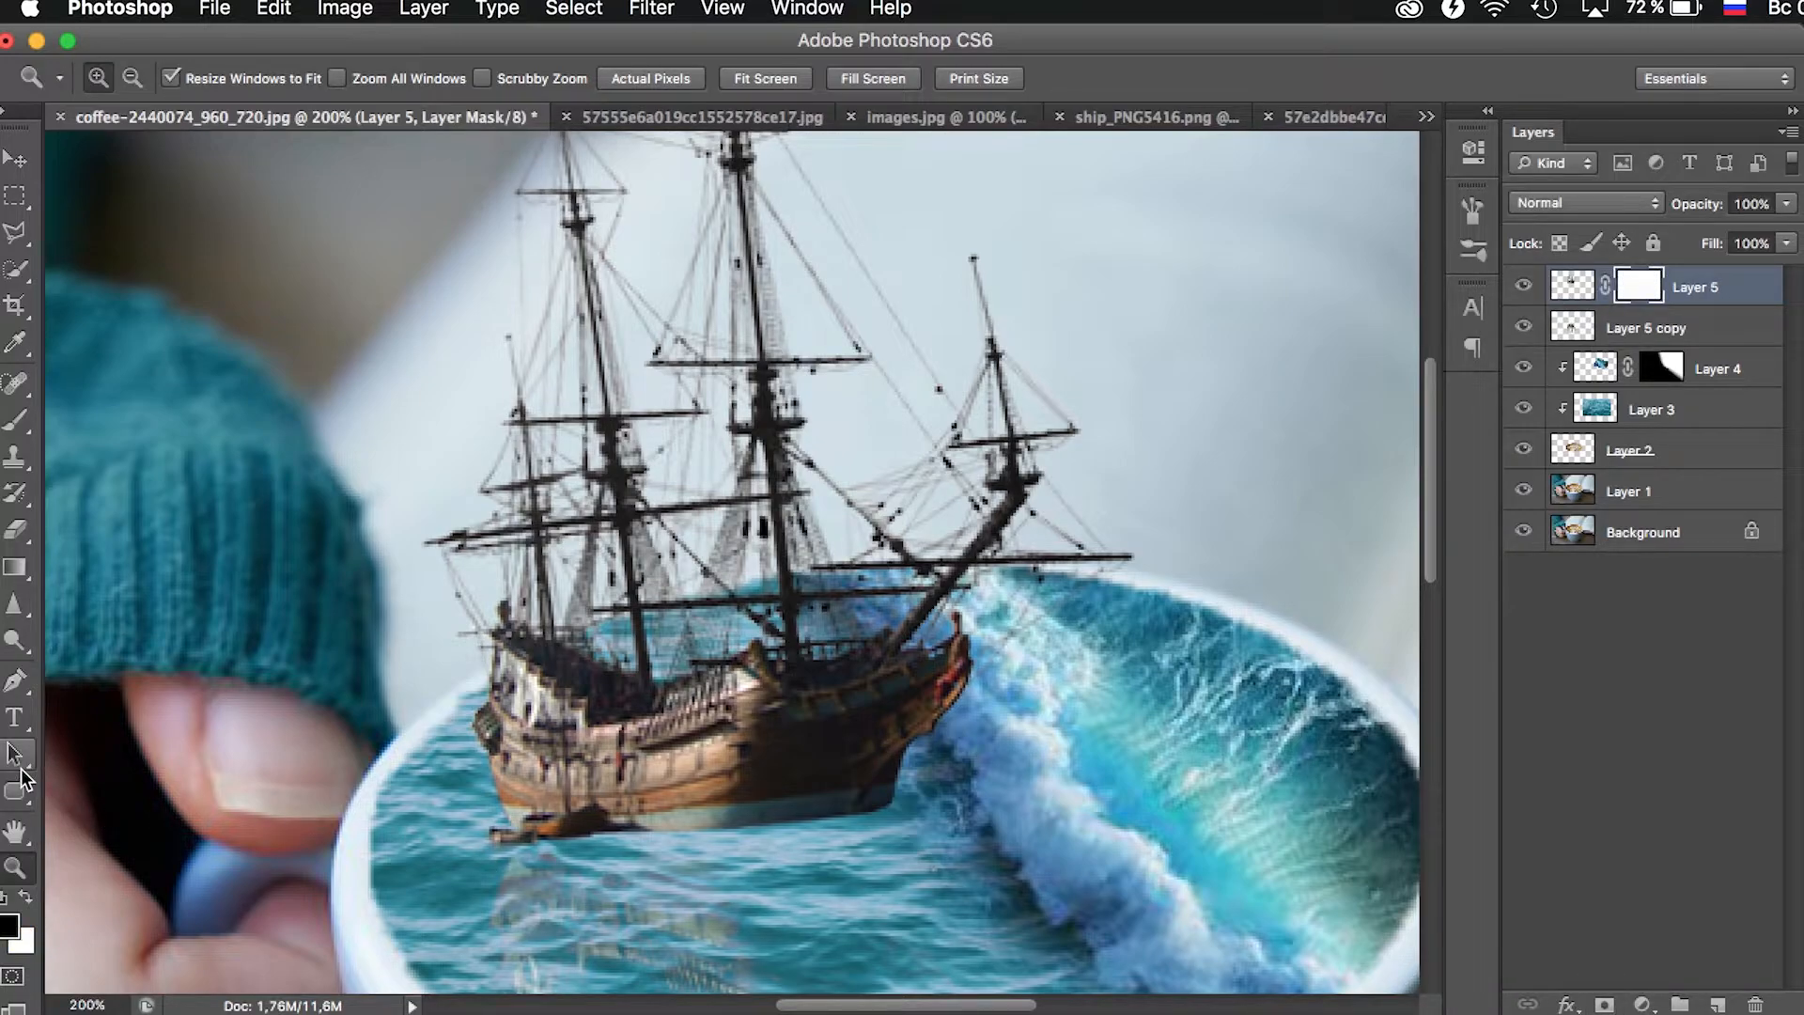
- Paint black on the ship's layer mask along the hull's waterline with a soft 41 px brush at 50% opacity
click(15, 420)
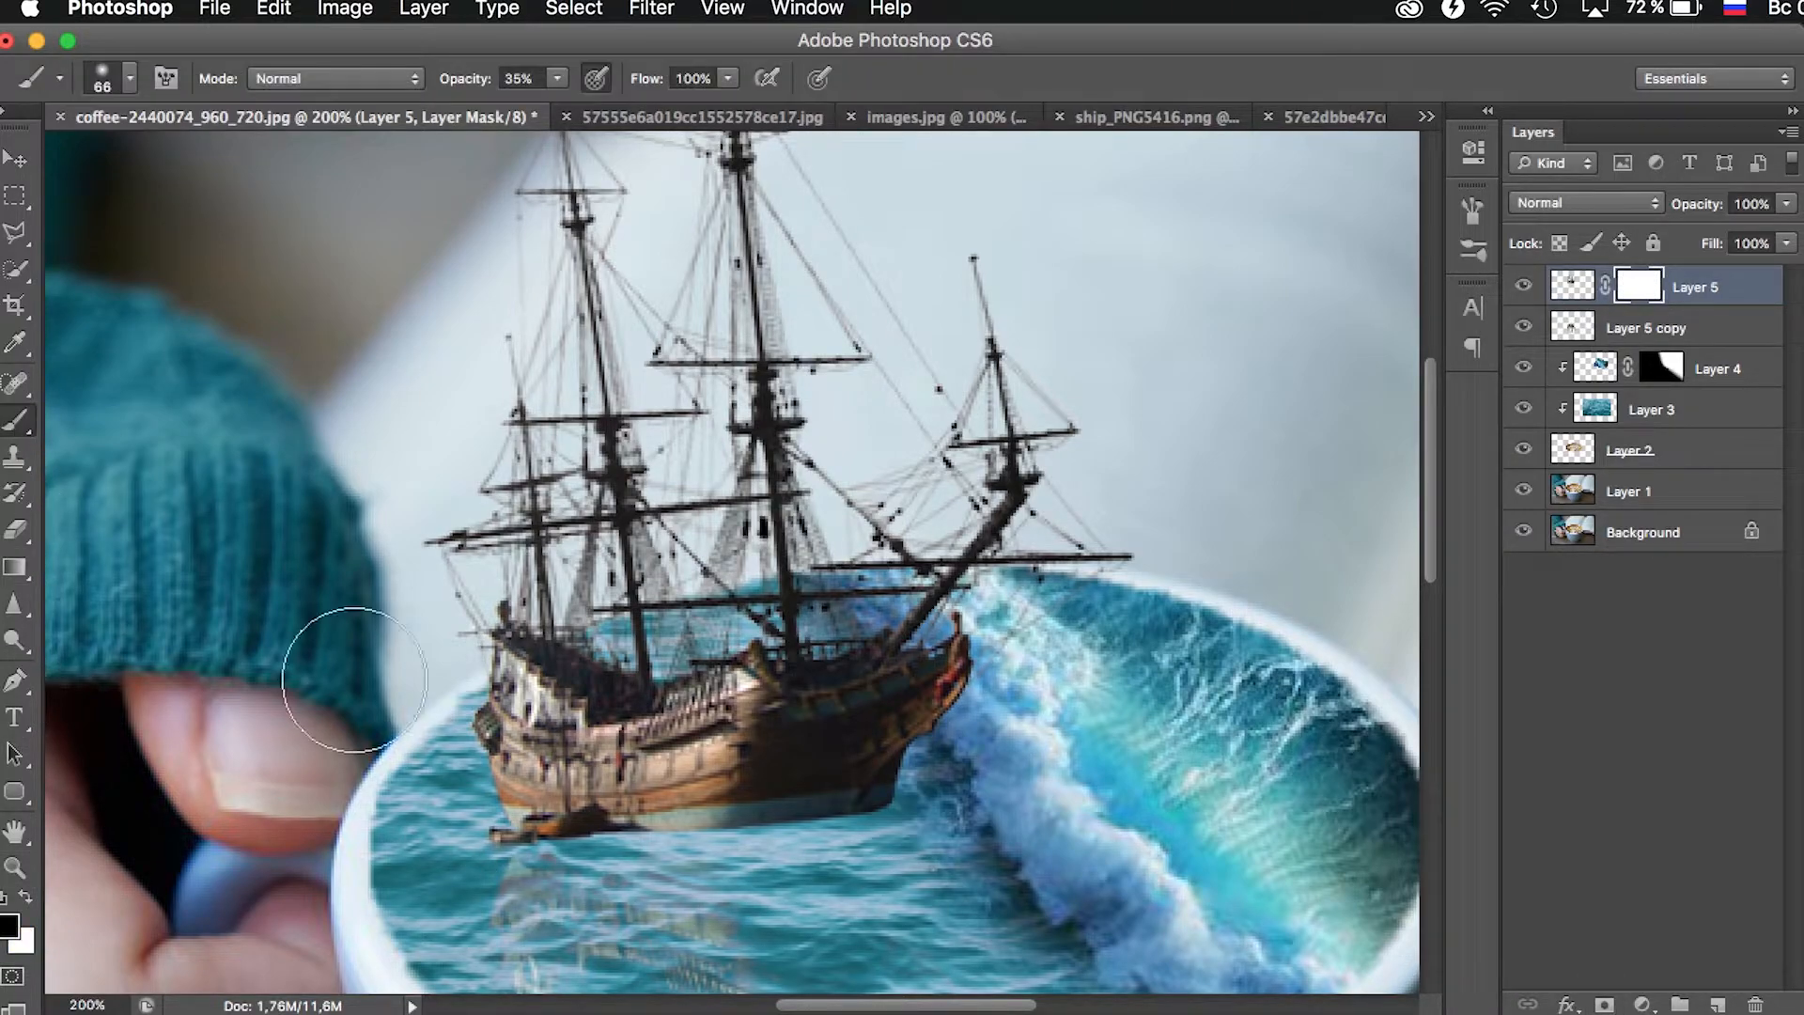
scroll(771, 752, down, 5)
right_click(787, 769)
click(881, 833)
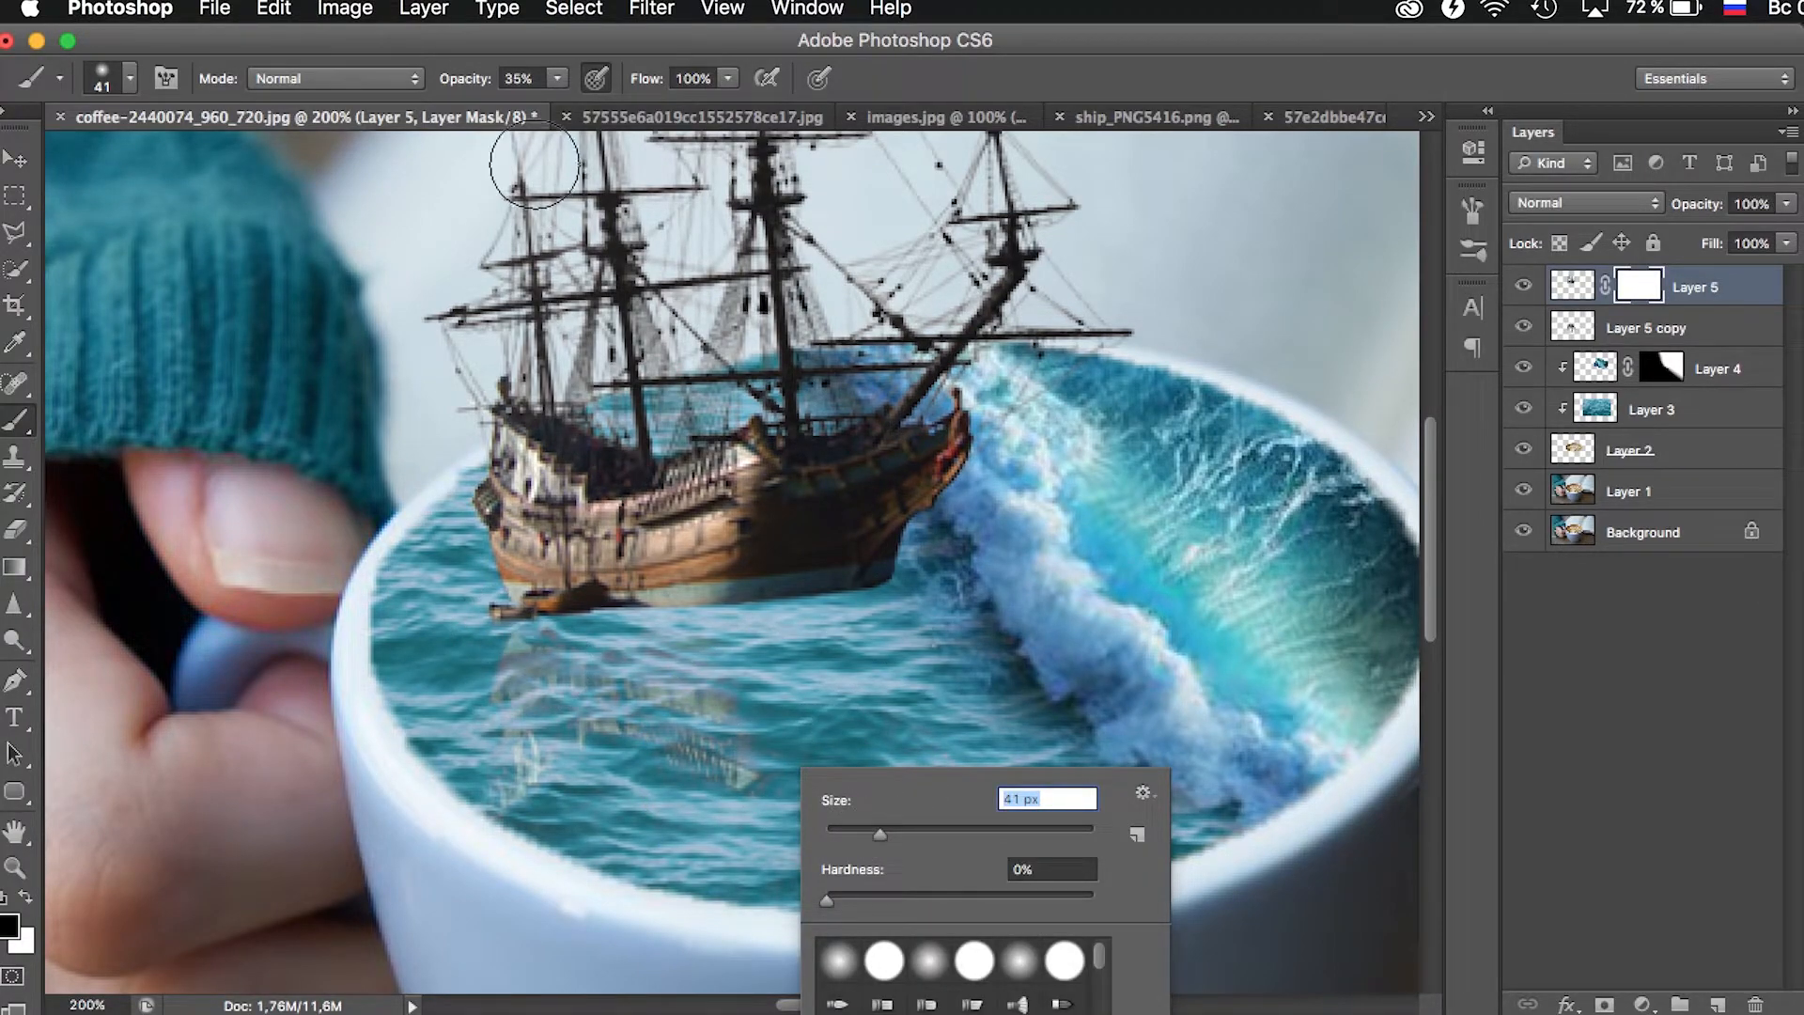
key(Return)
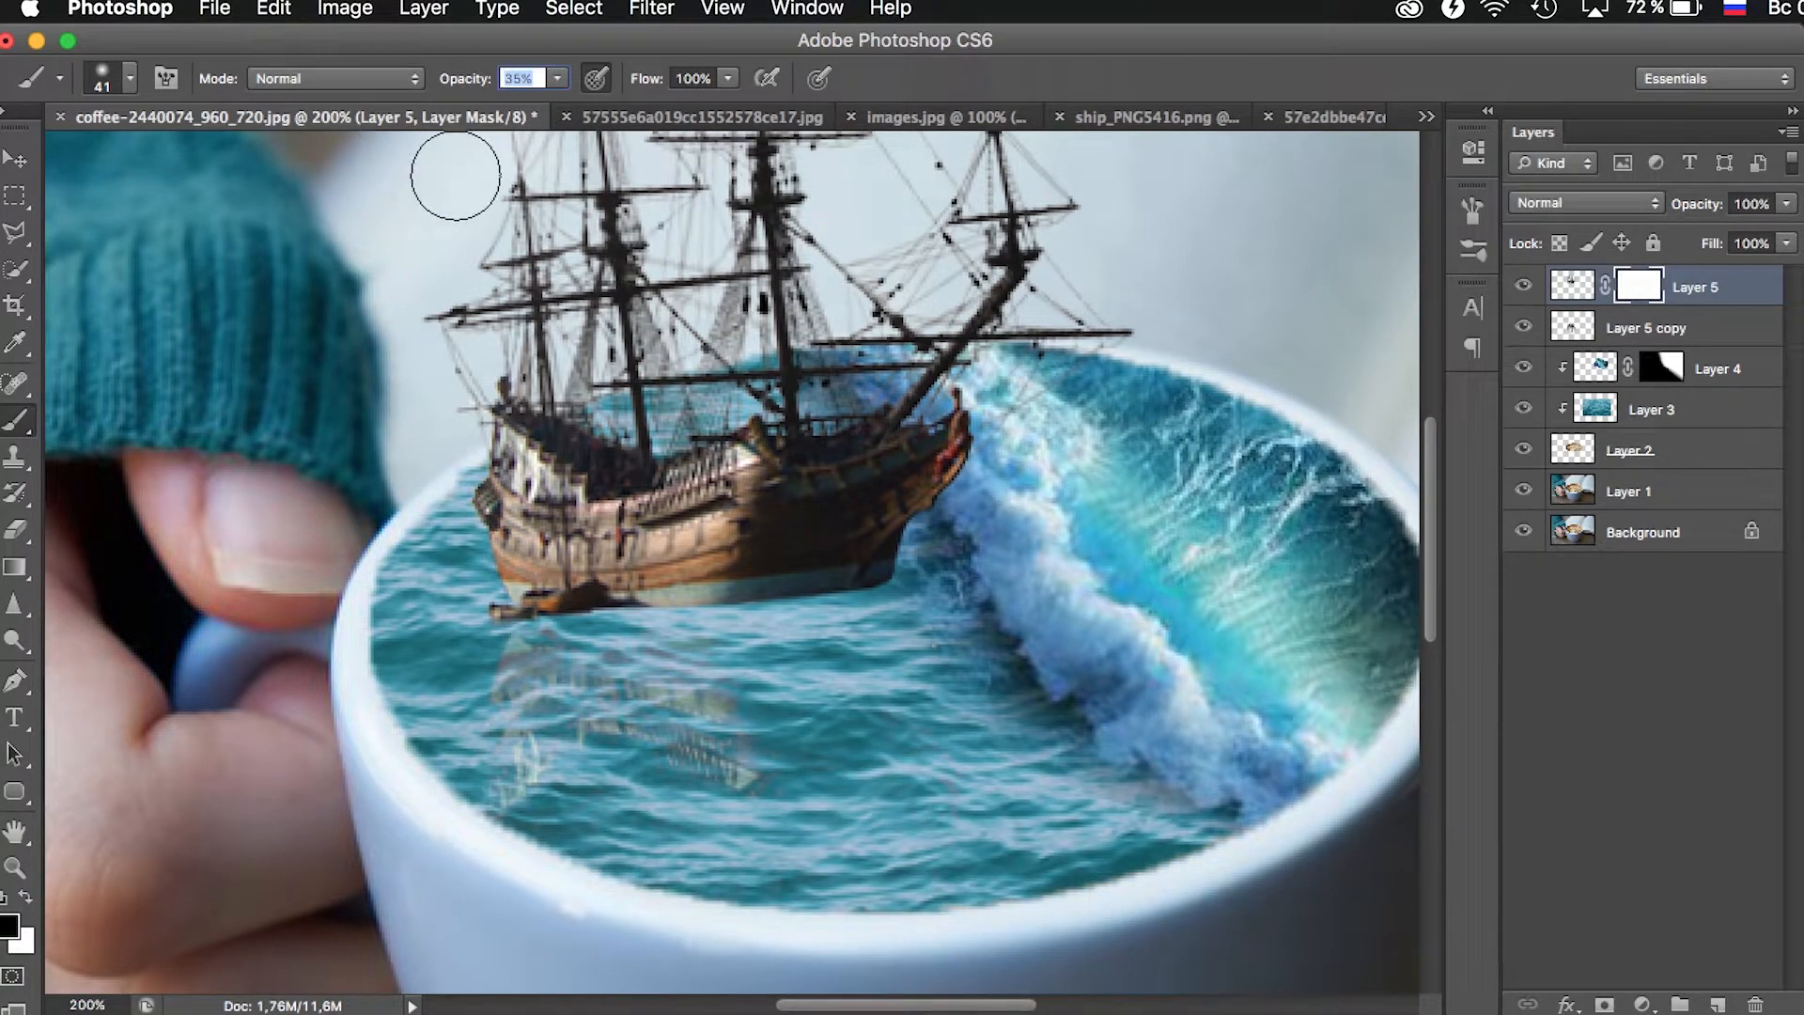
text(50)
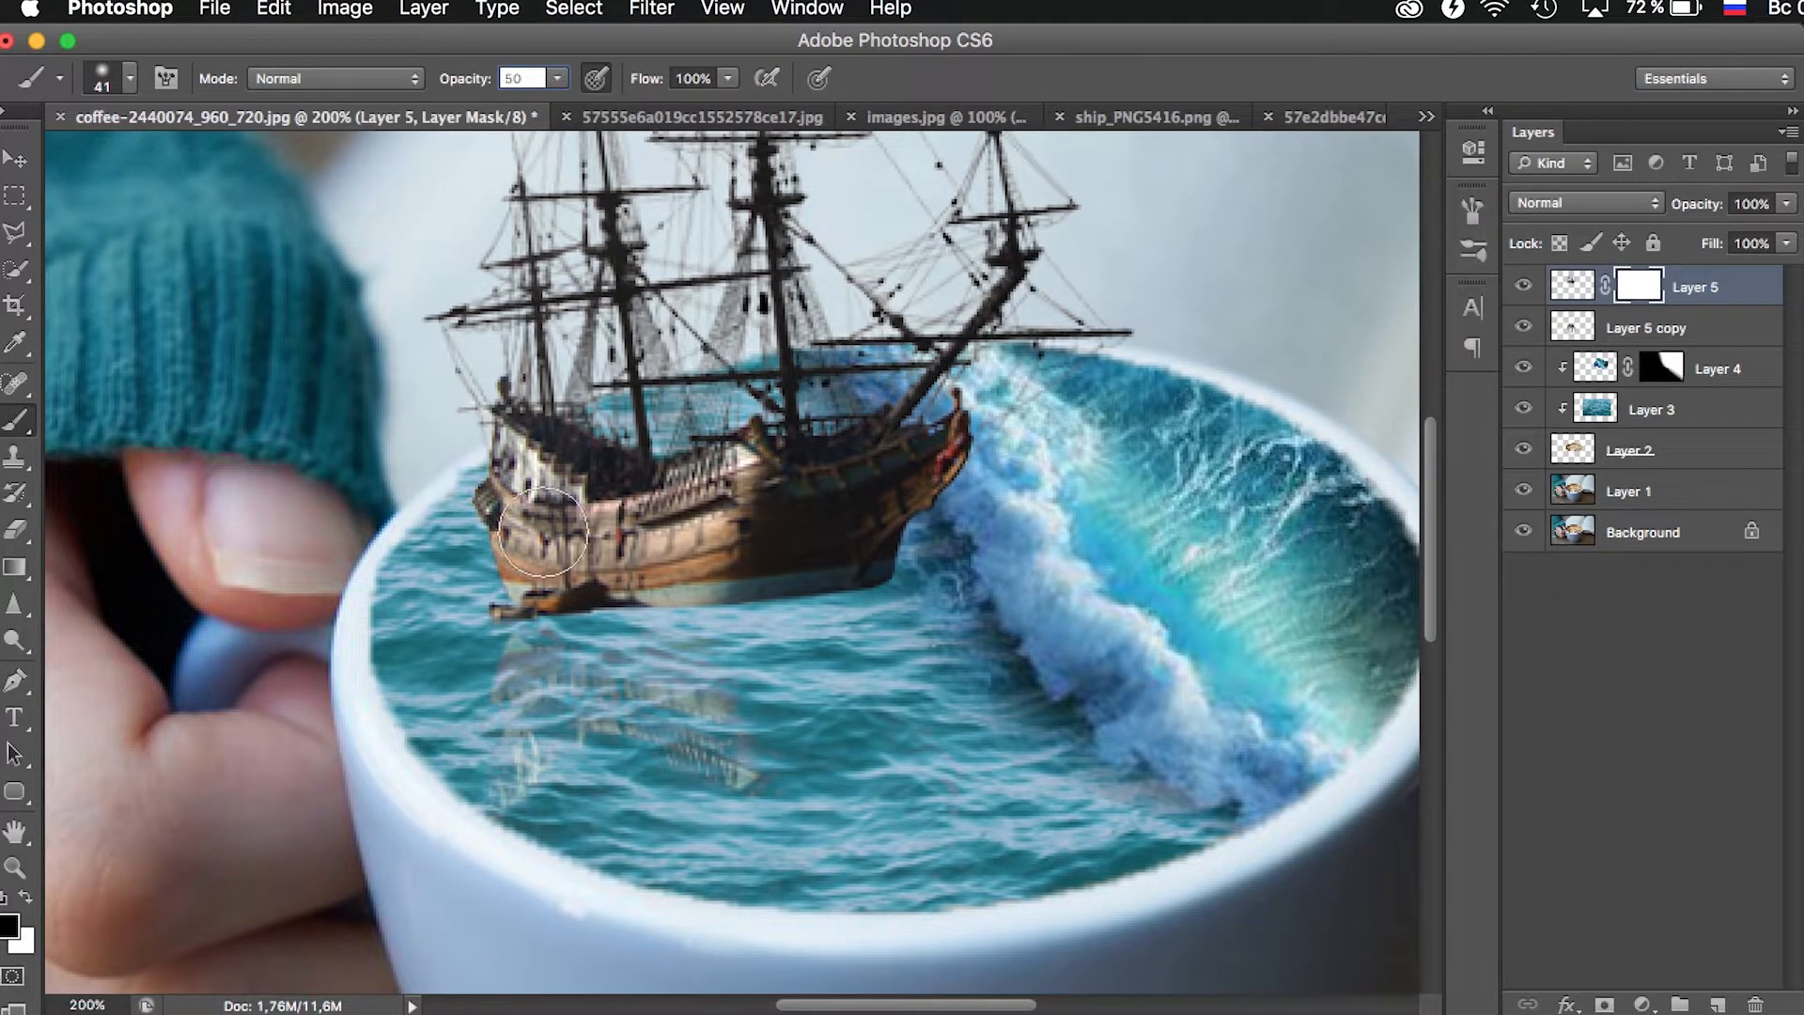
mouse_move(496, 624)
mouse_down()
mouse_move(877, 634)
mouse_move(899, 615)
mouse_move(829, 621)
mouse_up()
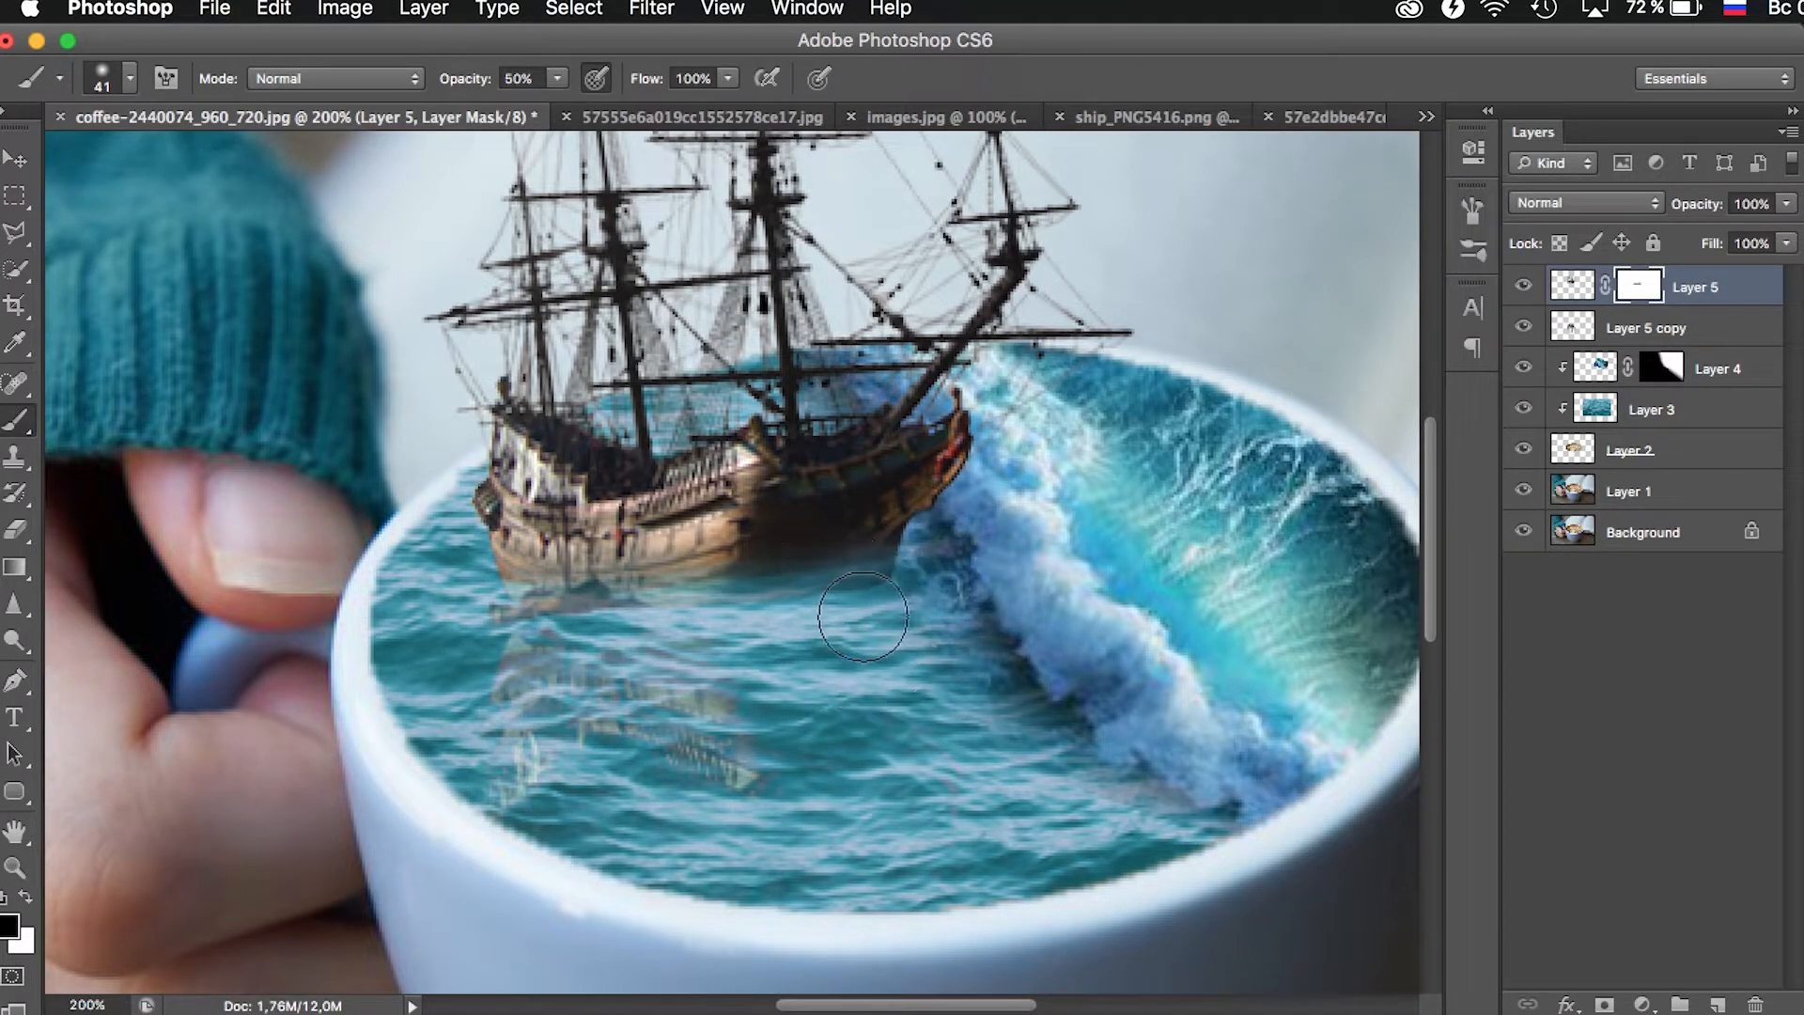
drag(469, 604, 466, 593)
drag(955, 586, 928, 586)
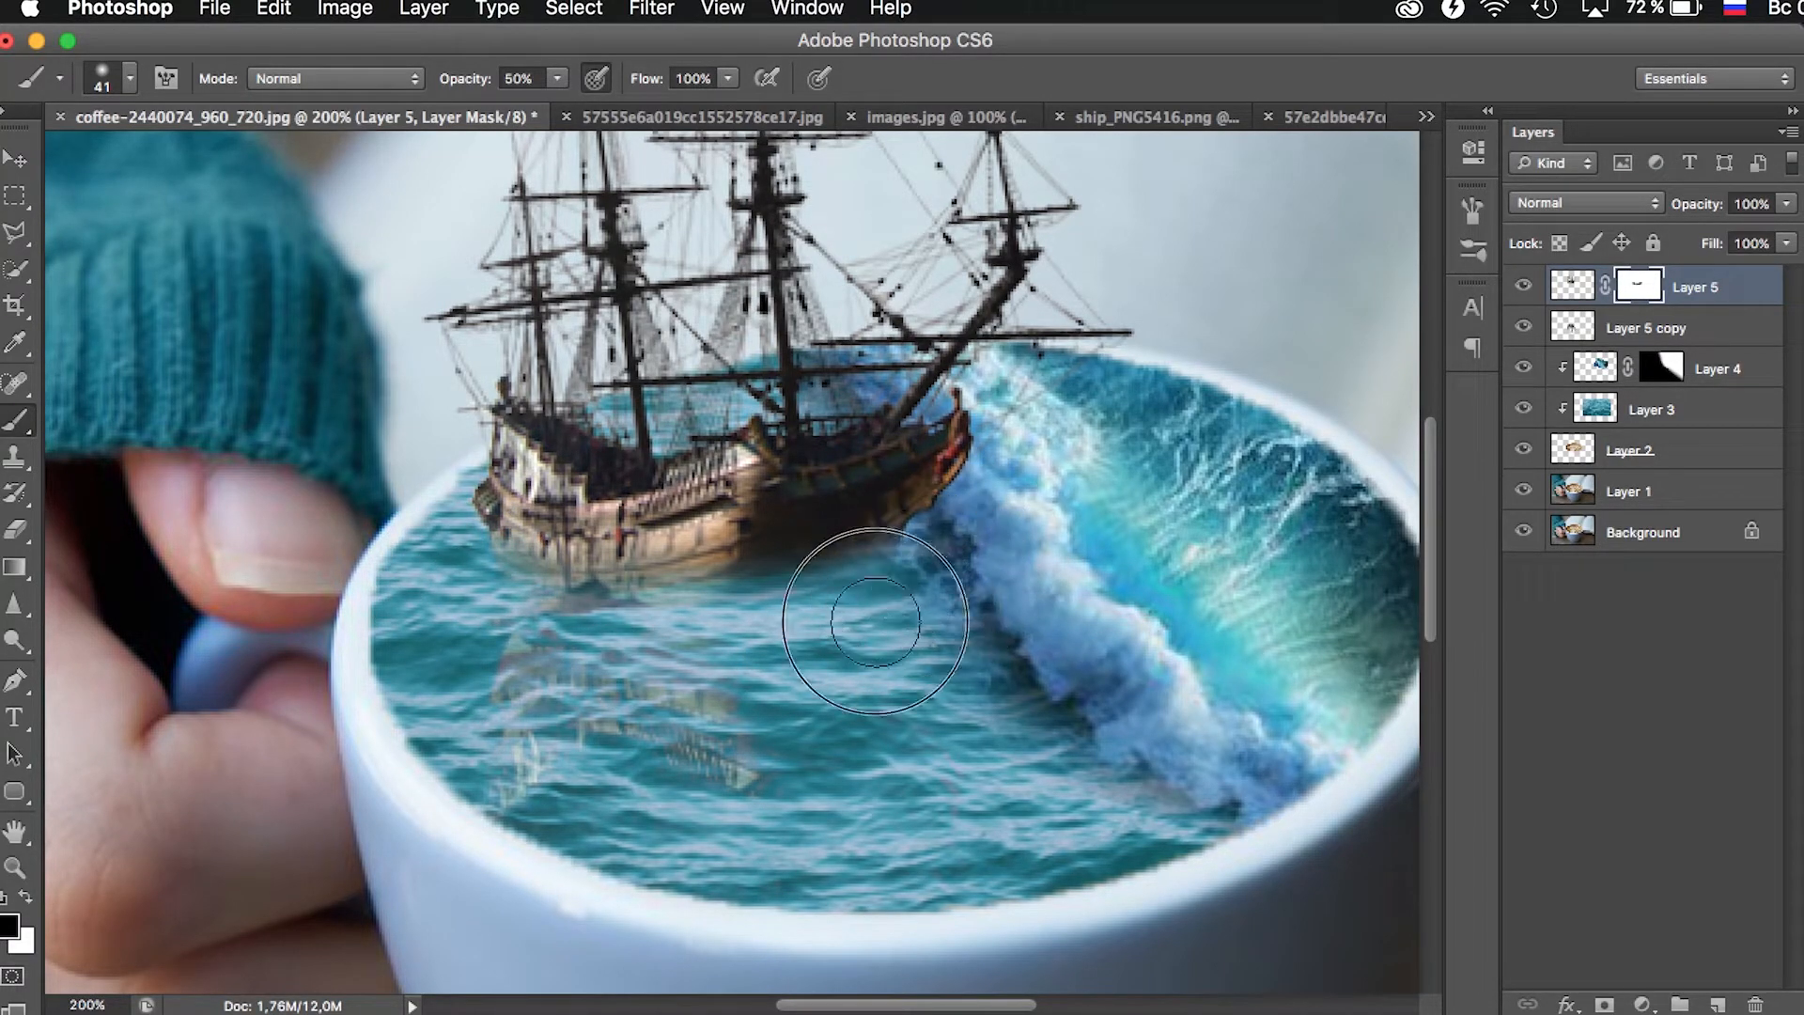
- Paint white on the ship's layer mask at the lower bow to restore the over-erased part of the hull
click(17, 869)
alt+click(828, 429)
alt+click(829, 429)
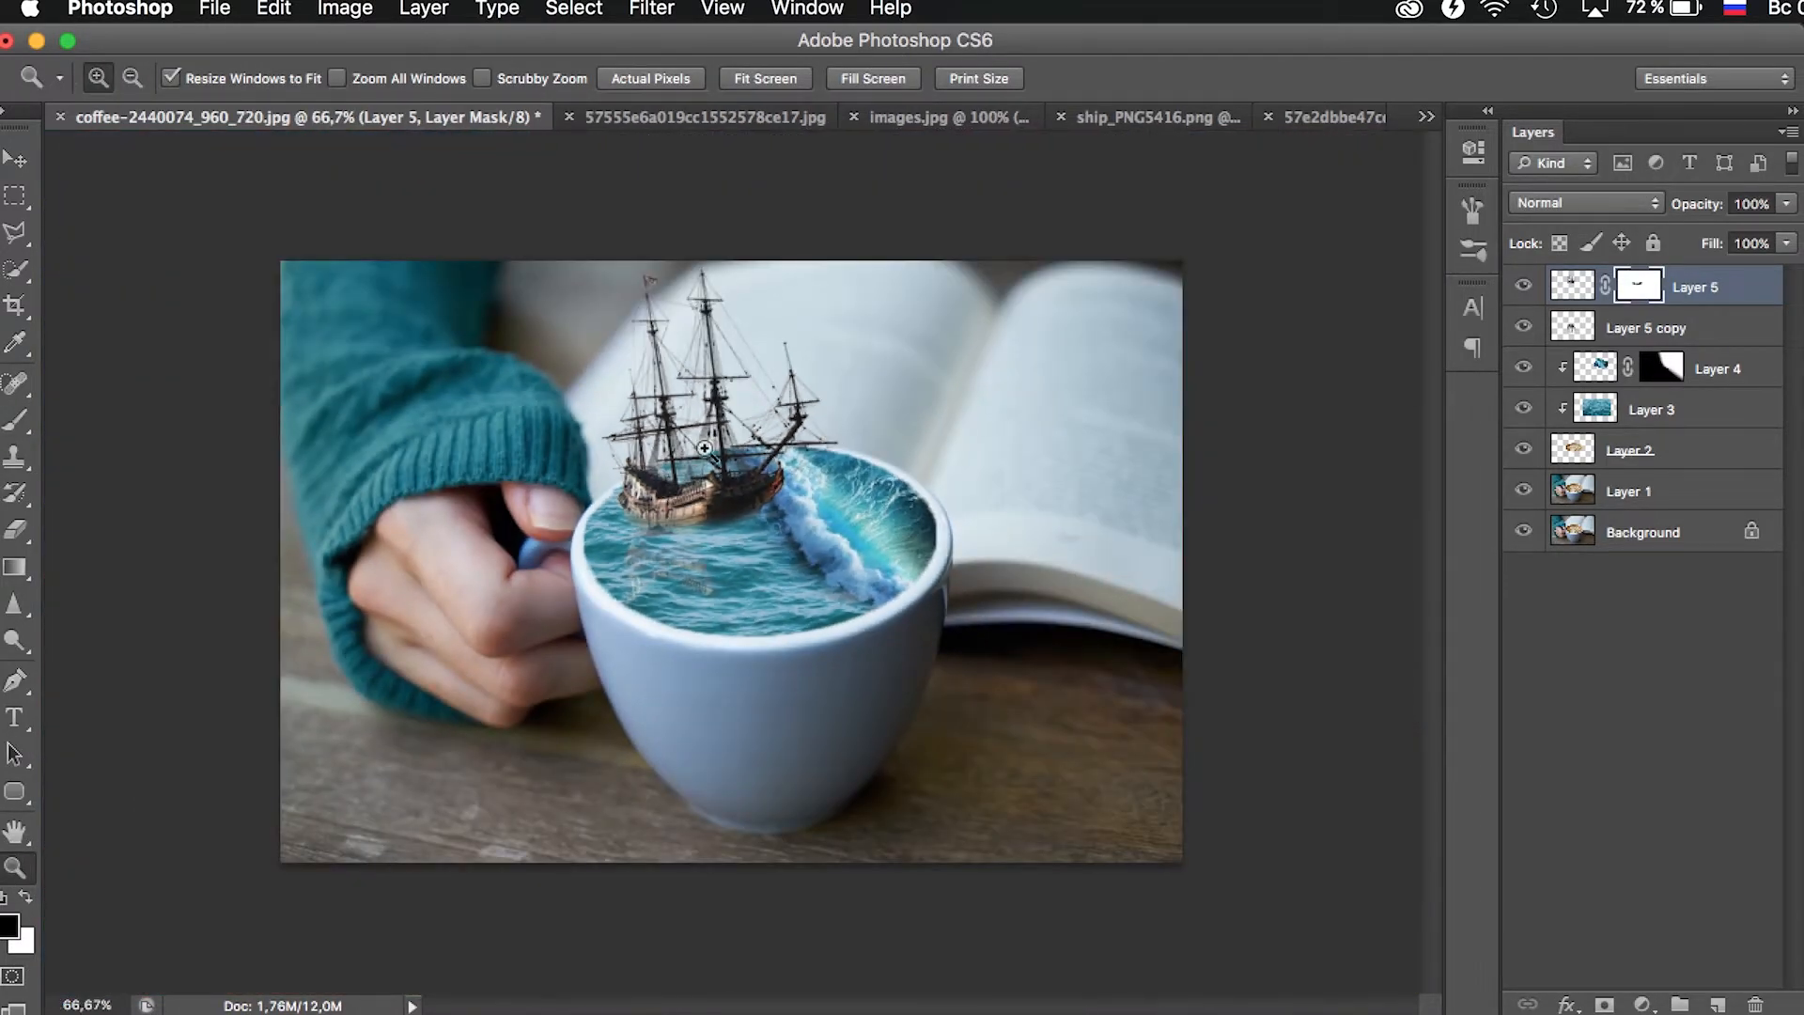
click(731, 441)
click(731, 440)
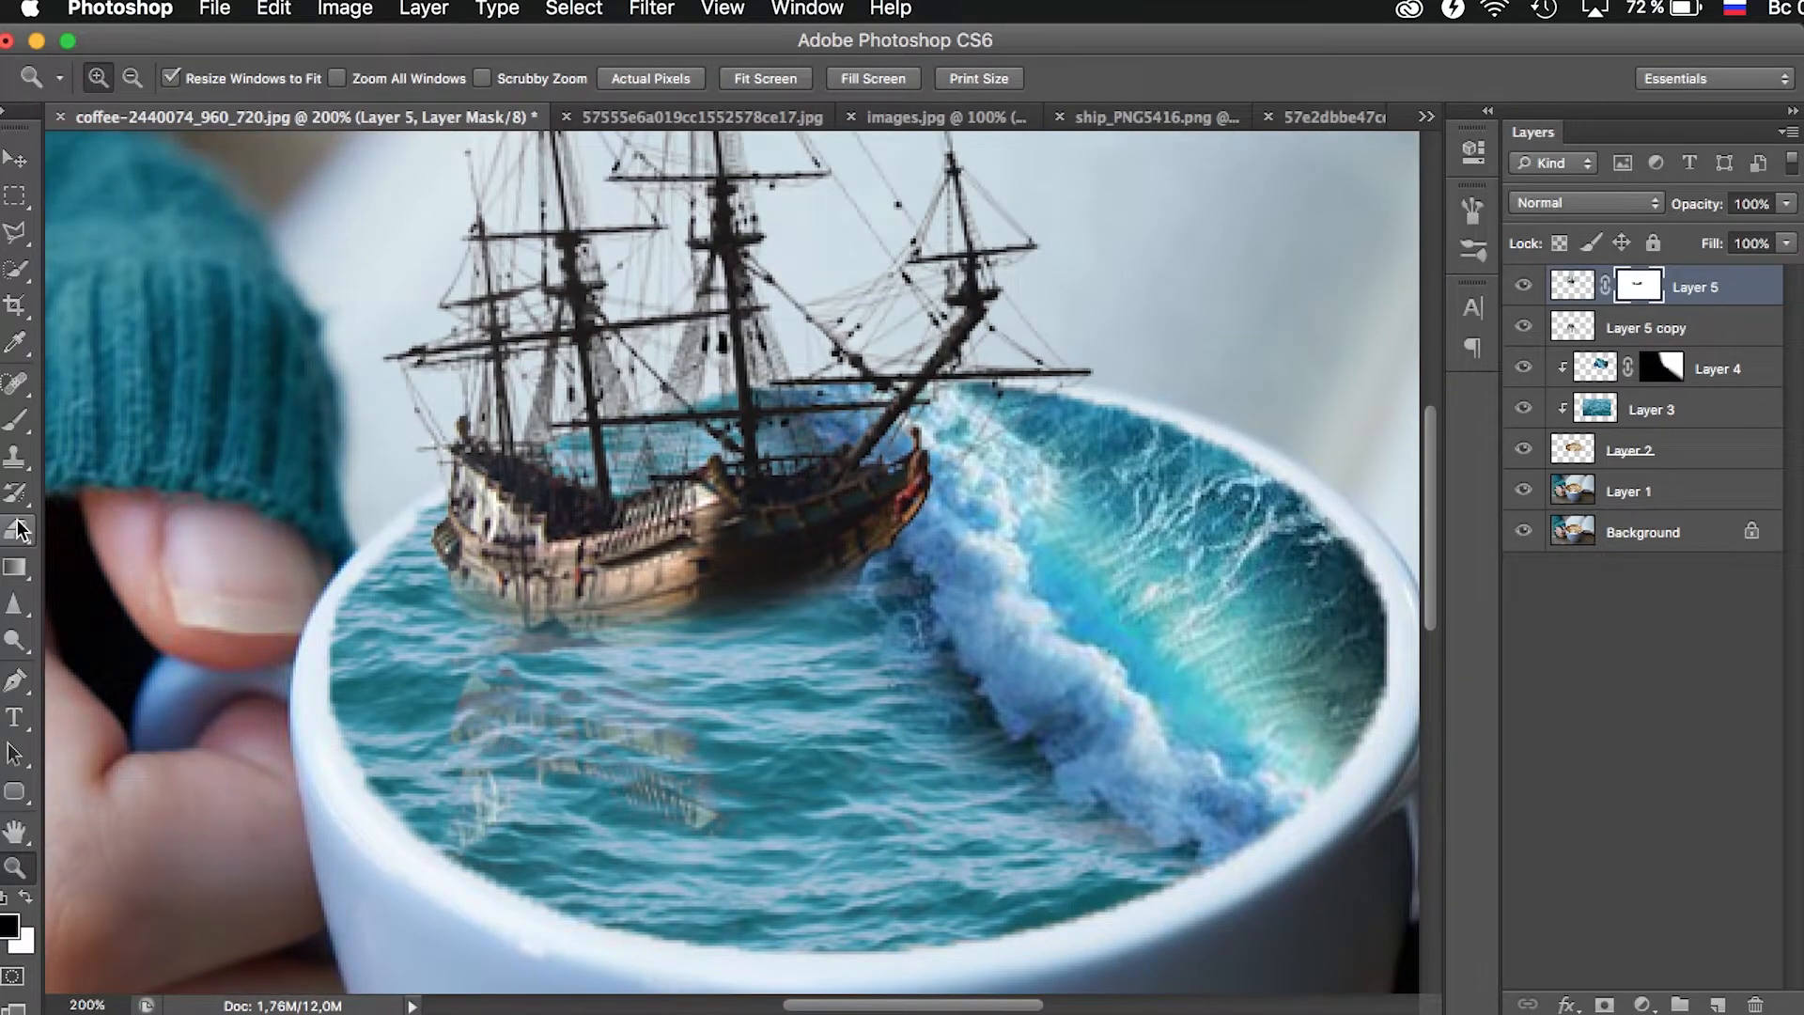
click(26, 434)
click(26, 898)
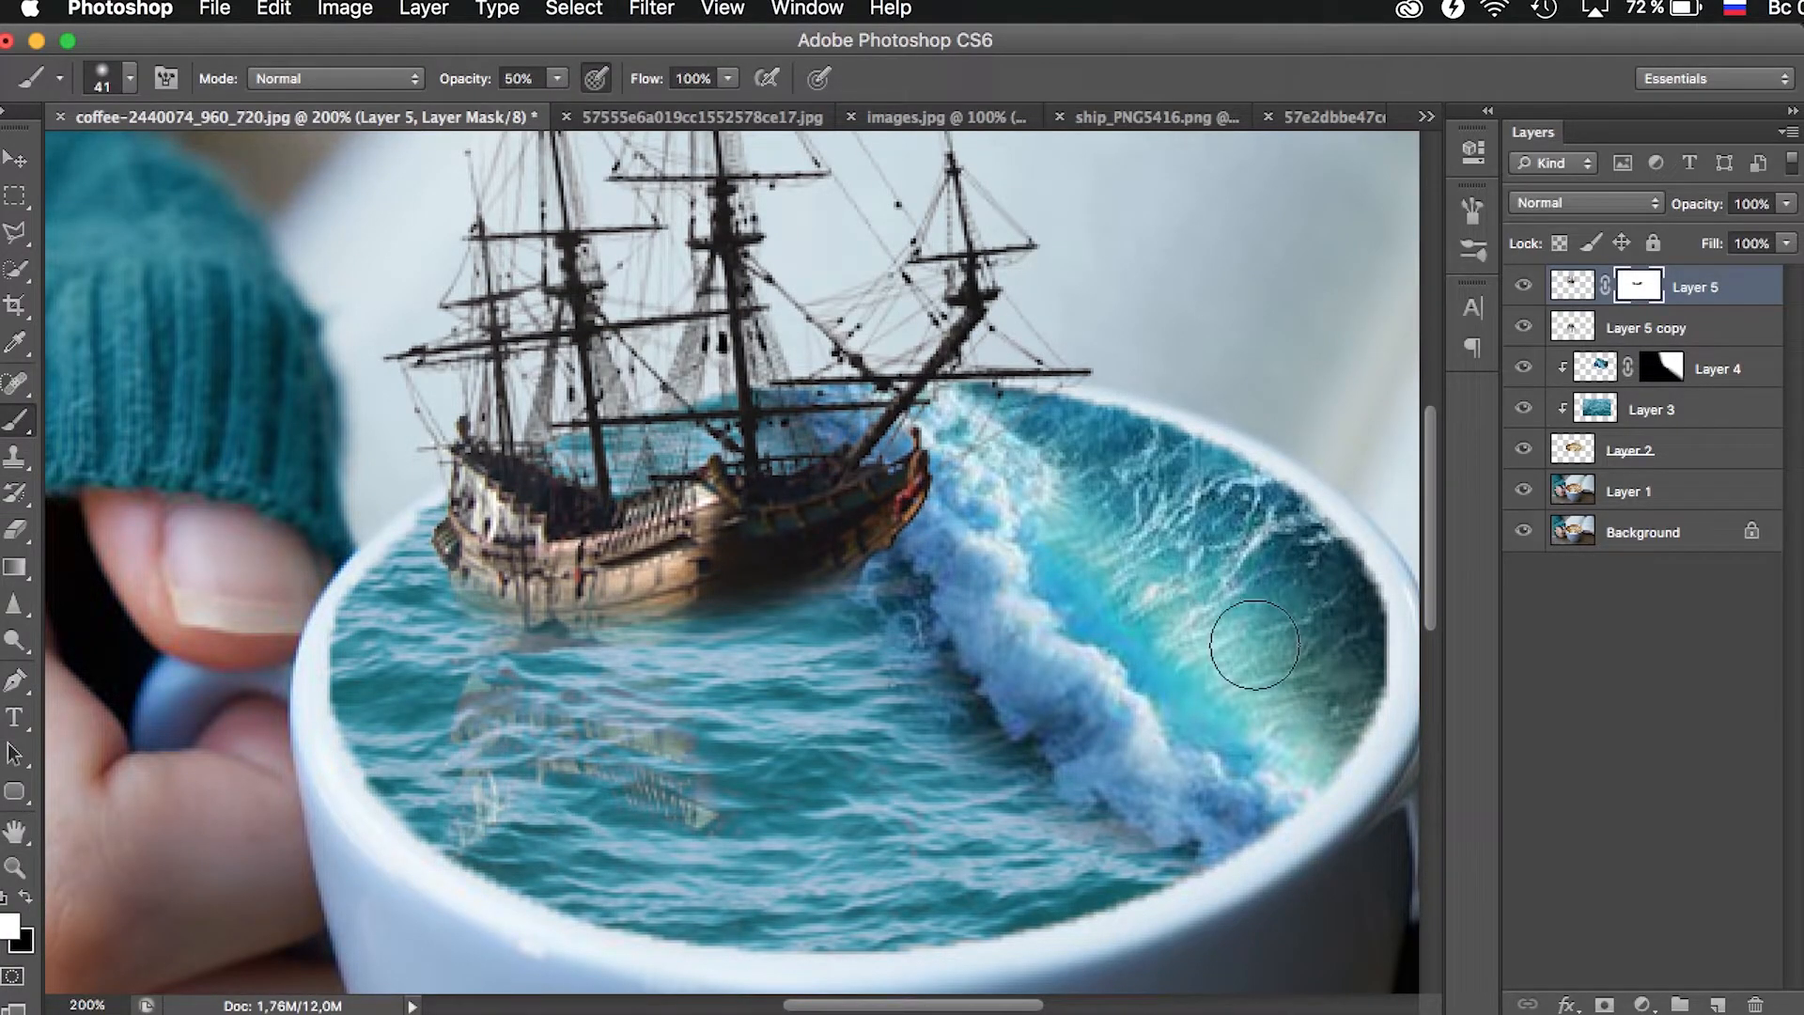
mouse_move(794, 585)
mouse_down()
mouse_move(797, 555)
mouse_move(717, 584)
mouse_move(826, 544)
mouse_move(653, 574)
mouse_move(846, 563)
mouse_up()
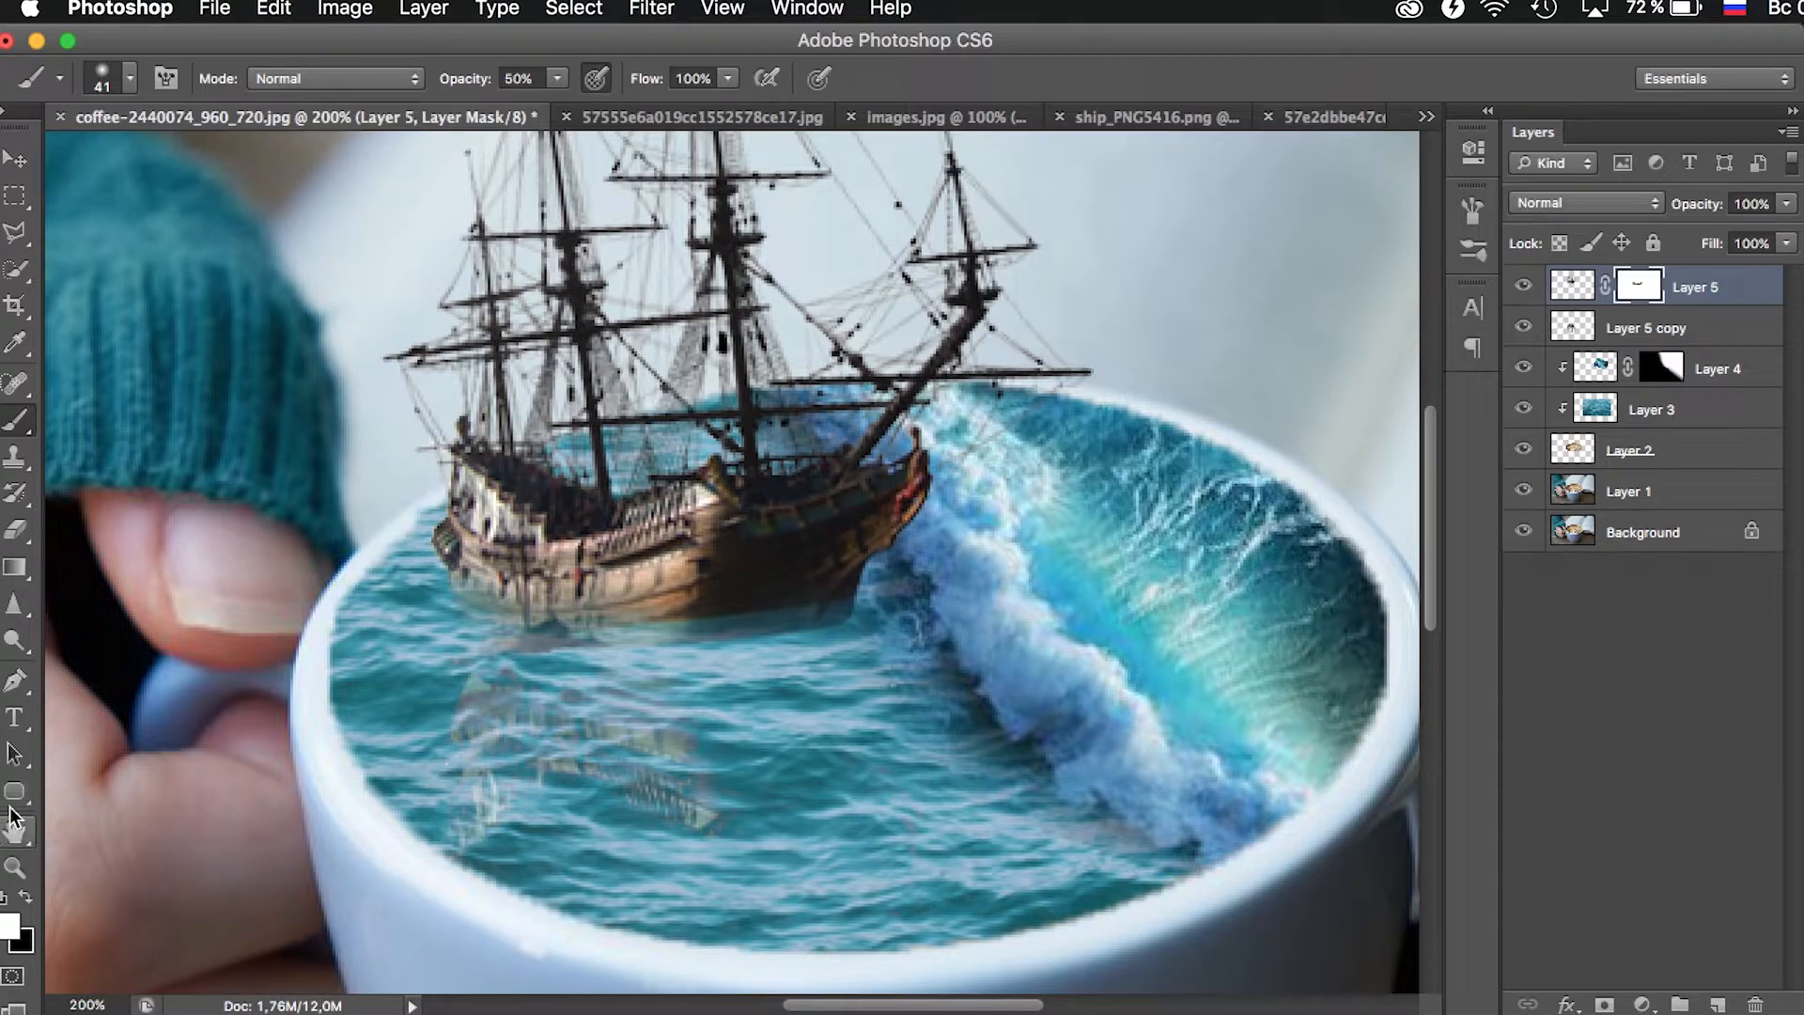
- Group the ship layer with its reflection layer and toggle the group's visibility to check it
click(16, 865)
key(super+0)
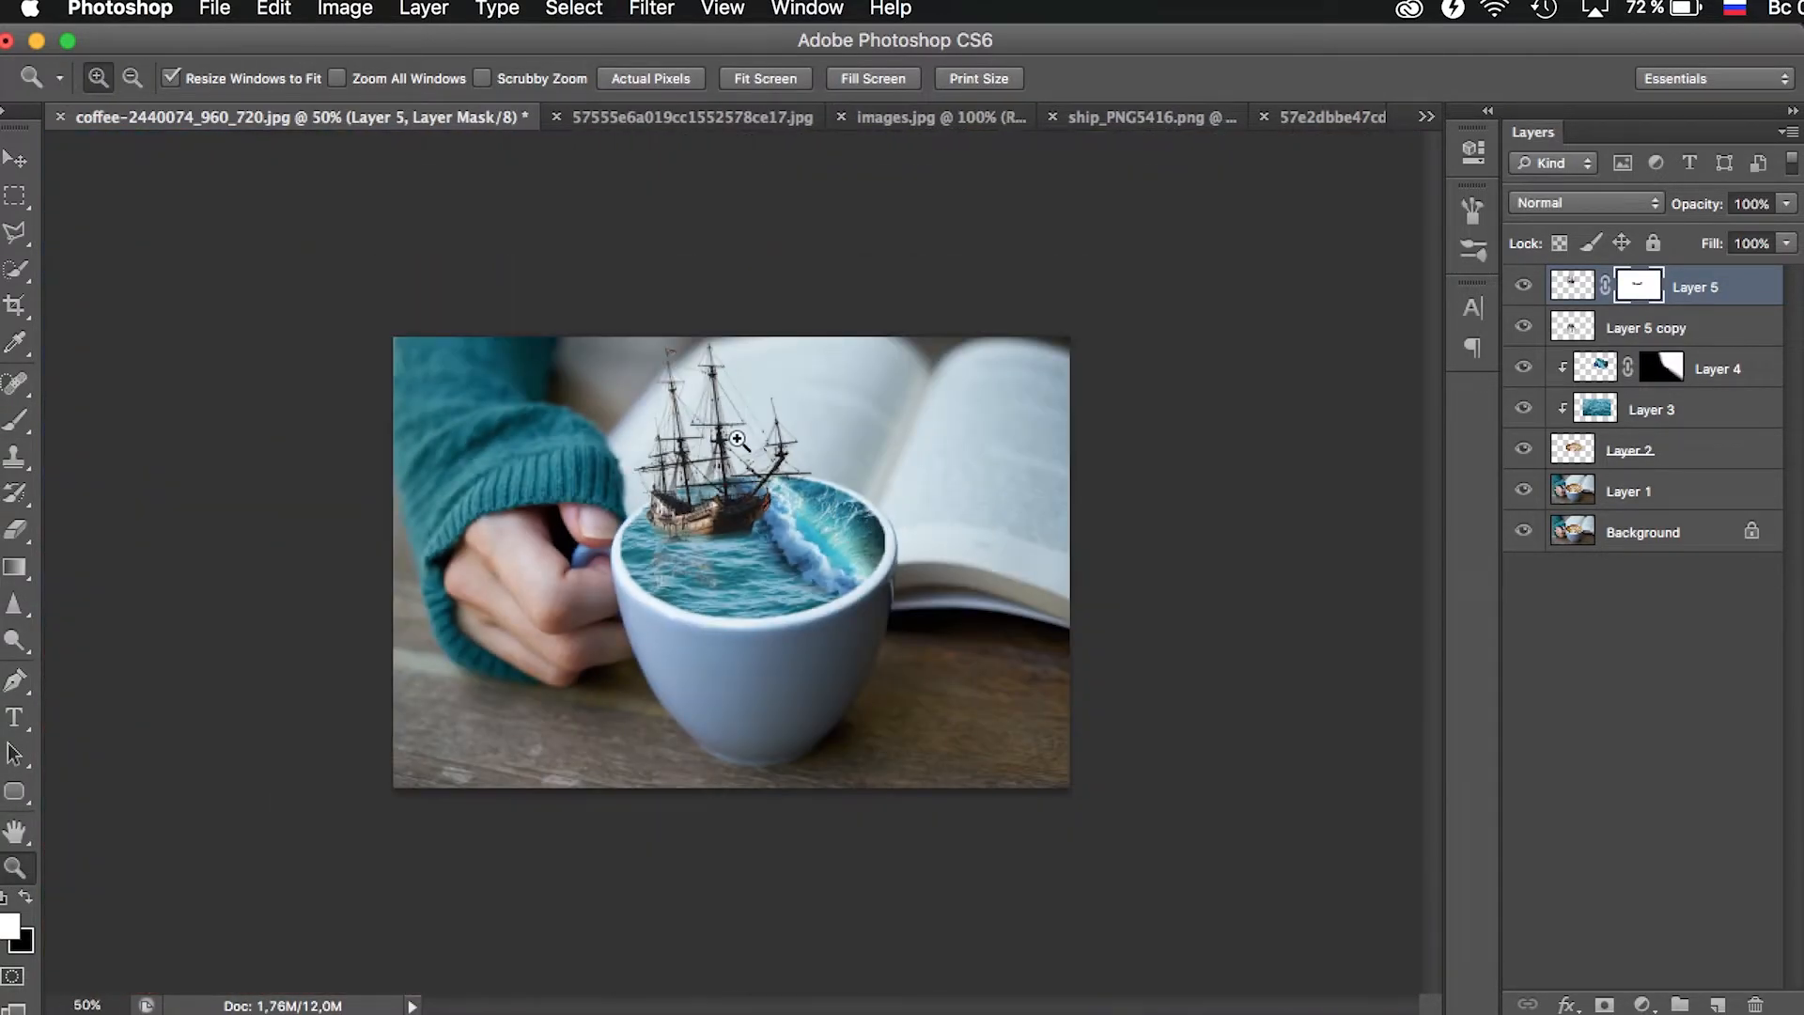
click(733, 434)
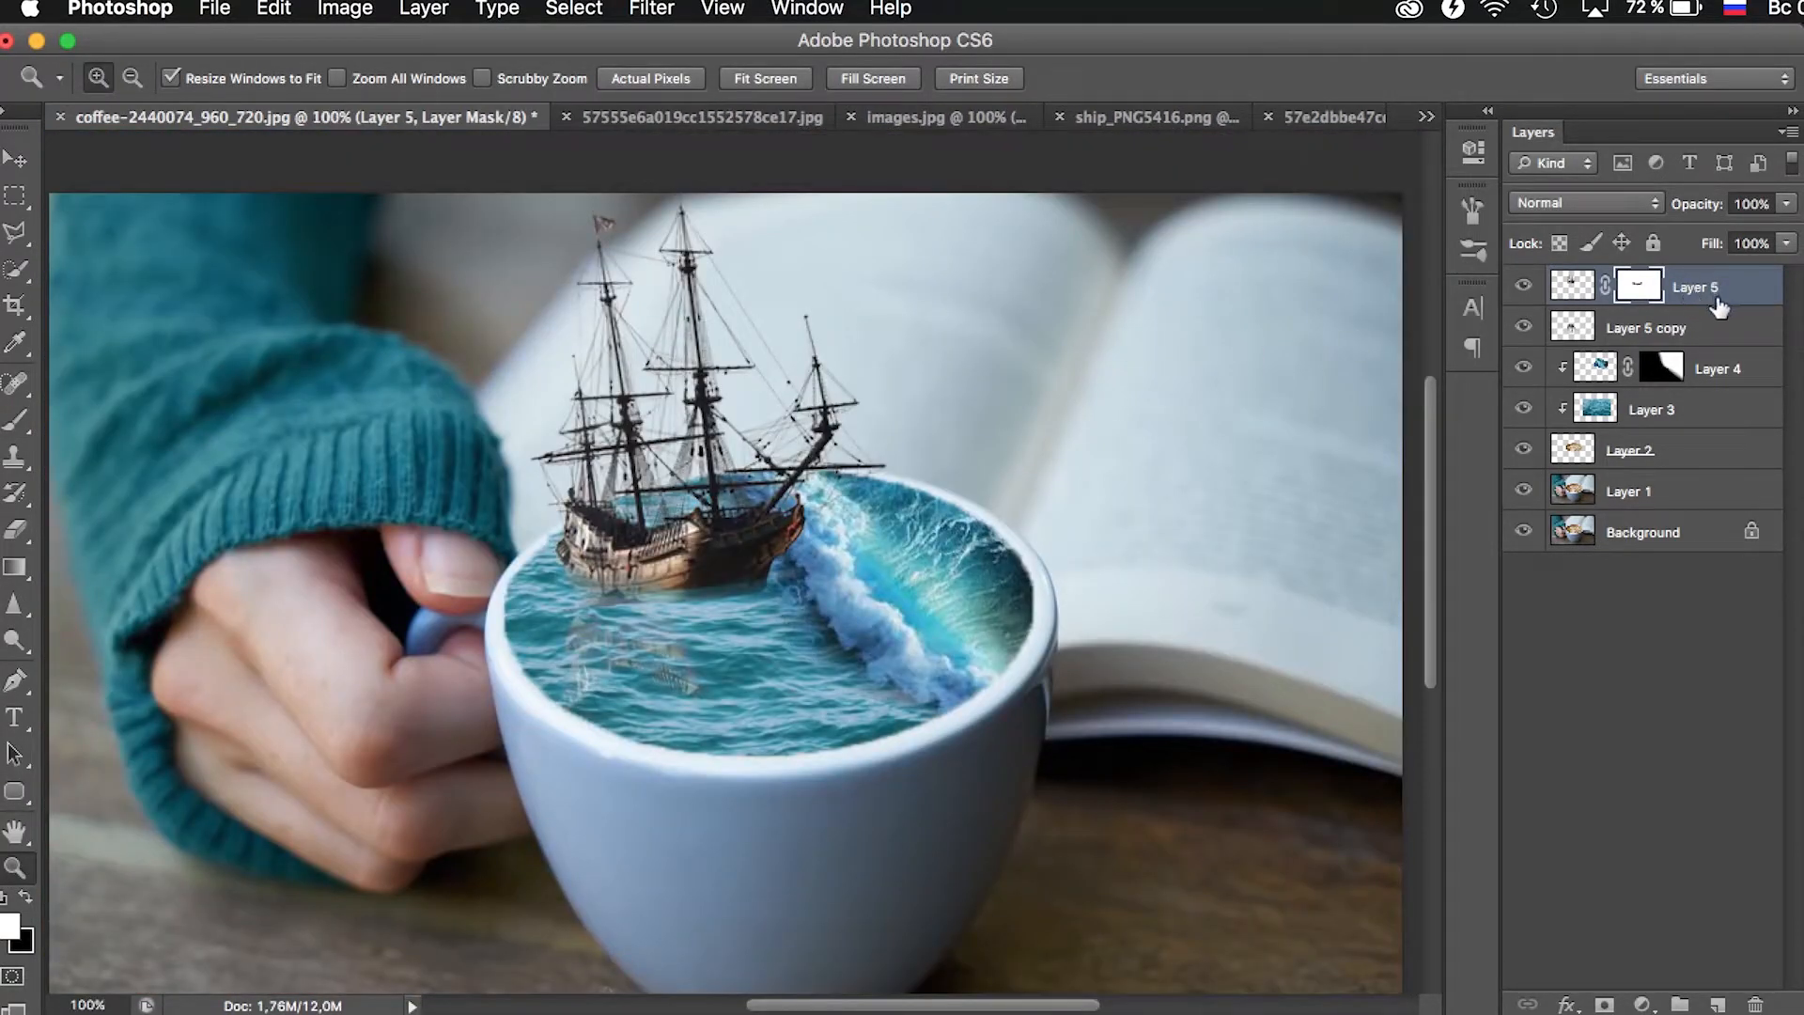
shift+click(1714, 326)
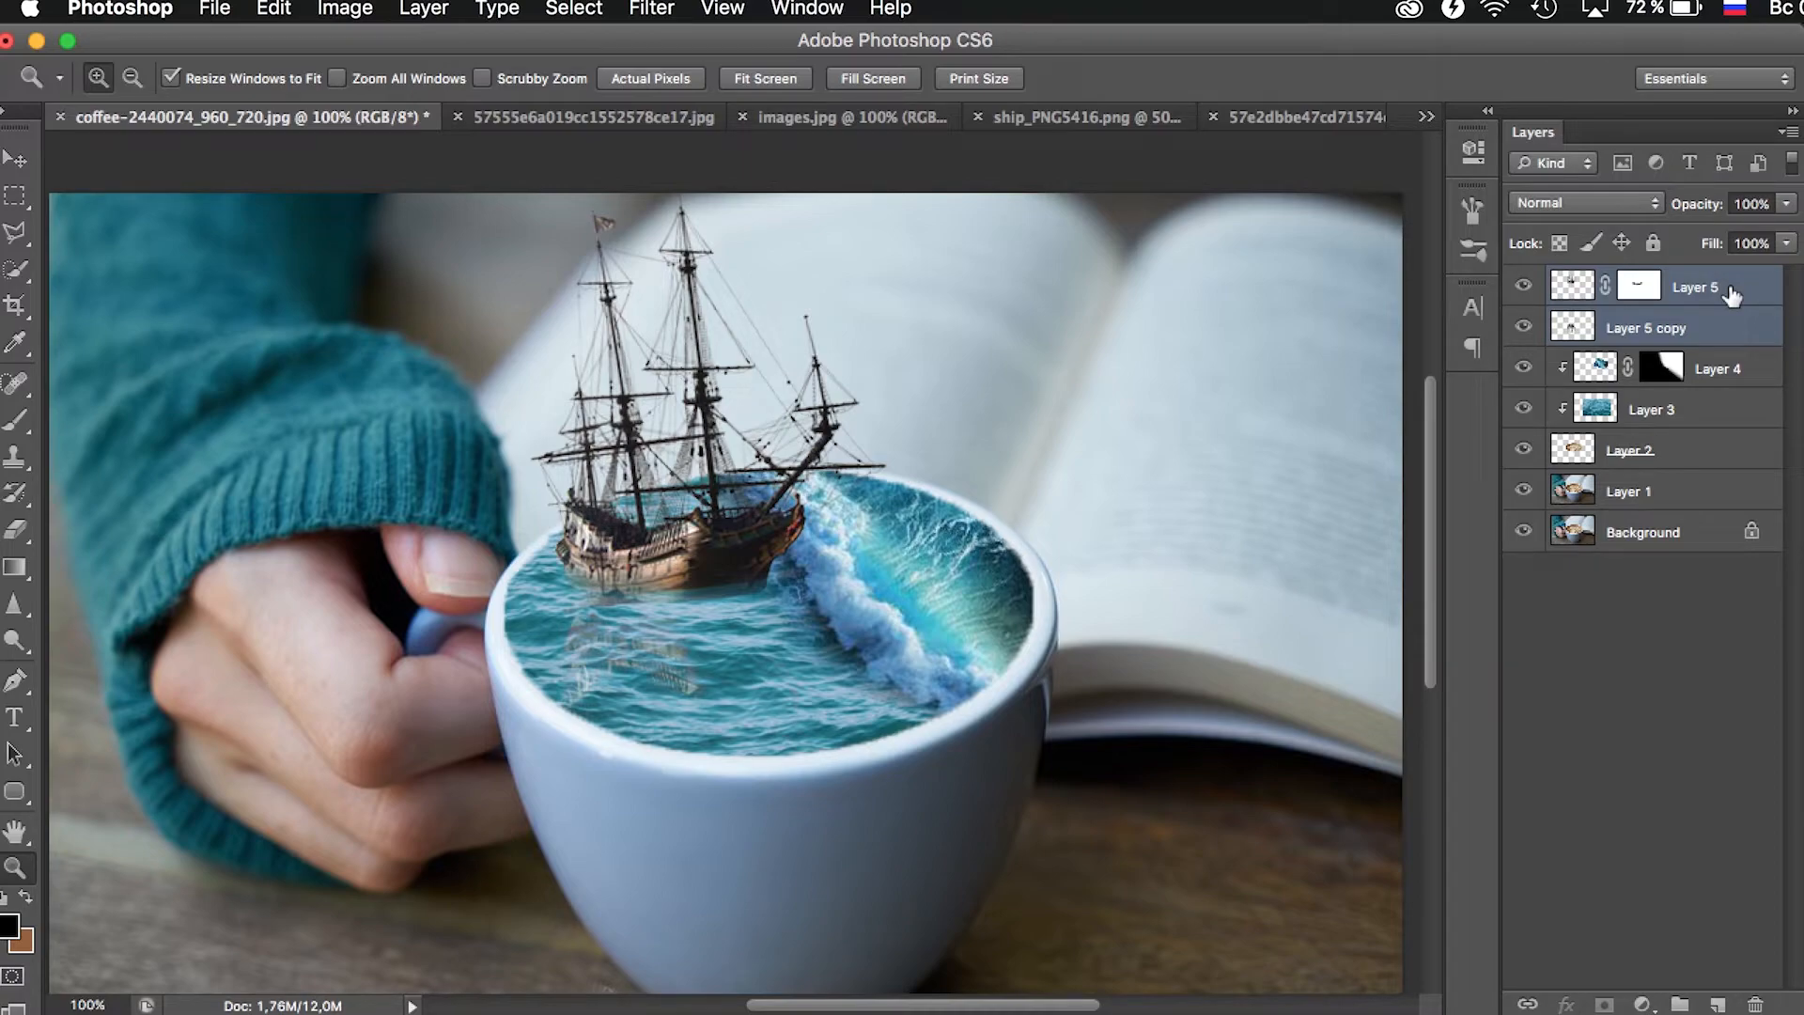
key(super+g)
click(1522, 285)
click(1522, 285)
click(1522, 285)
click(1522, 285)
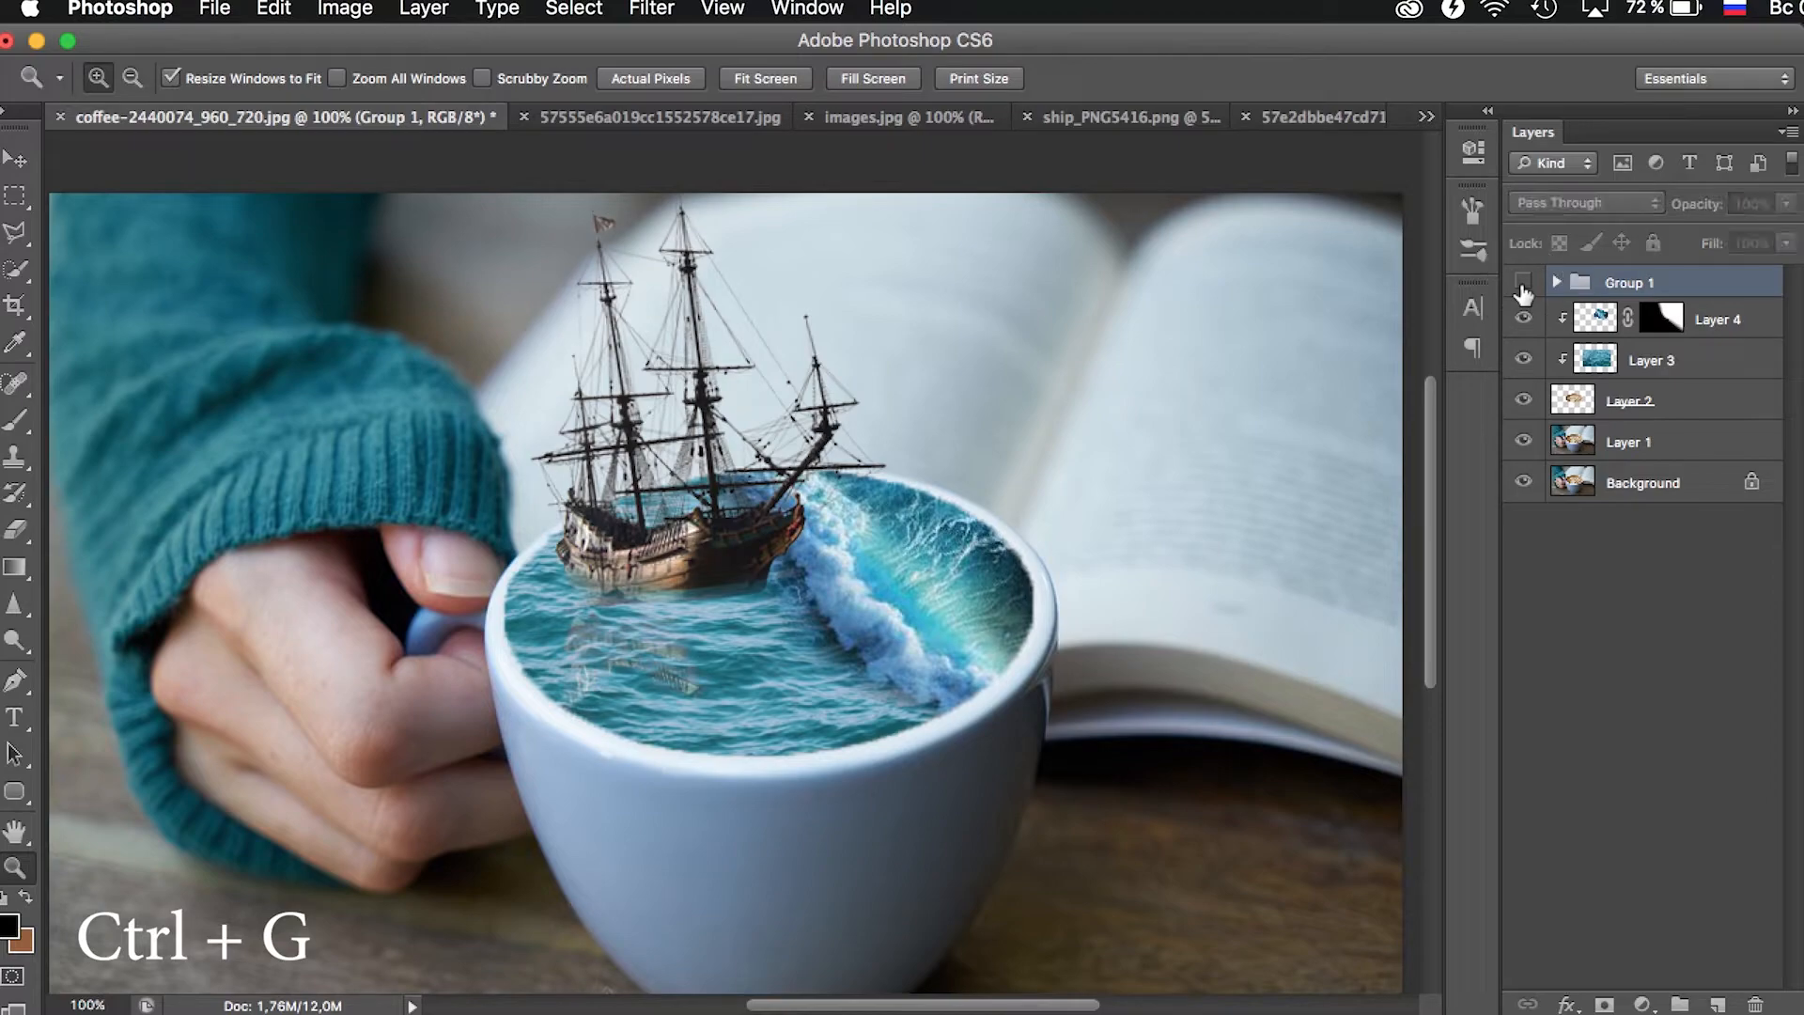
click(1522, 284)
click(1522, 285)
- Rename the new layer group as Корабль and toggle its visibility to check its contents
double_click(1635, 284)
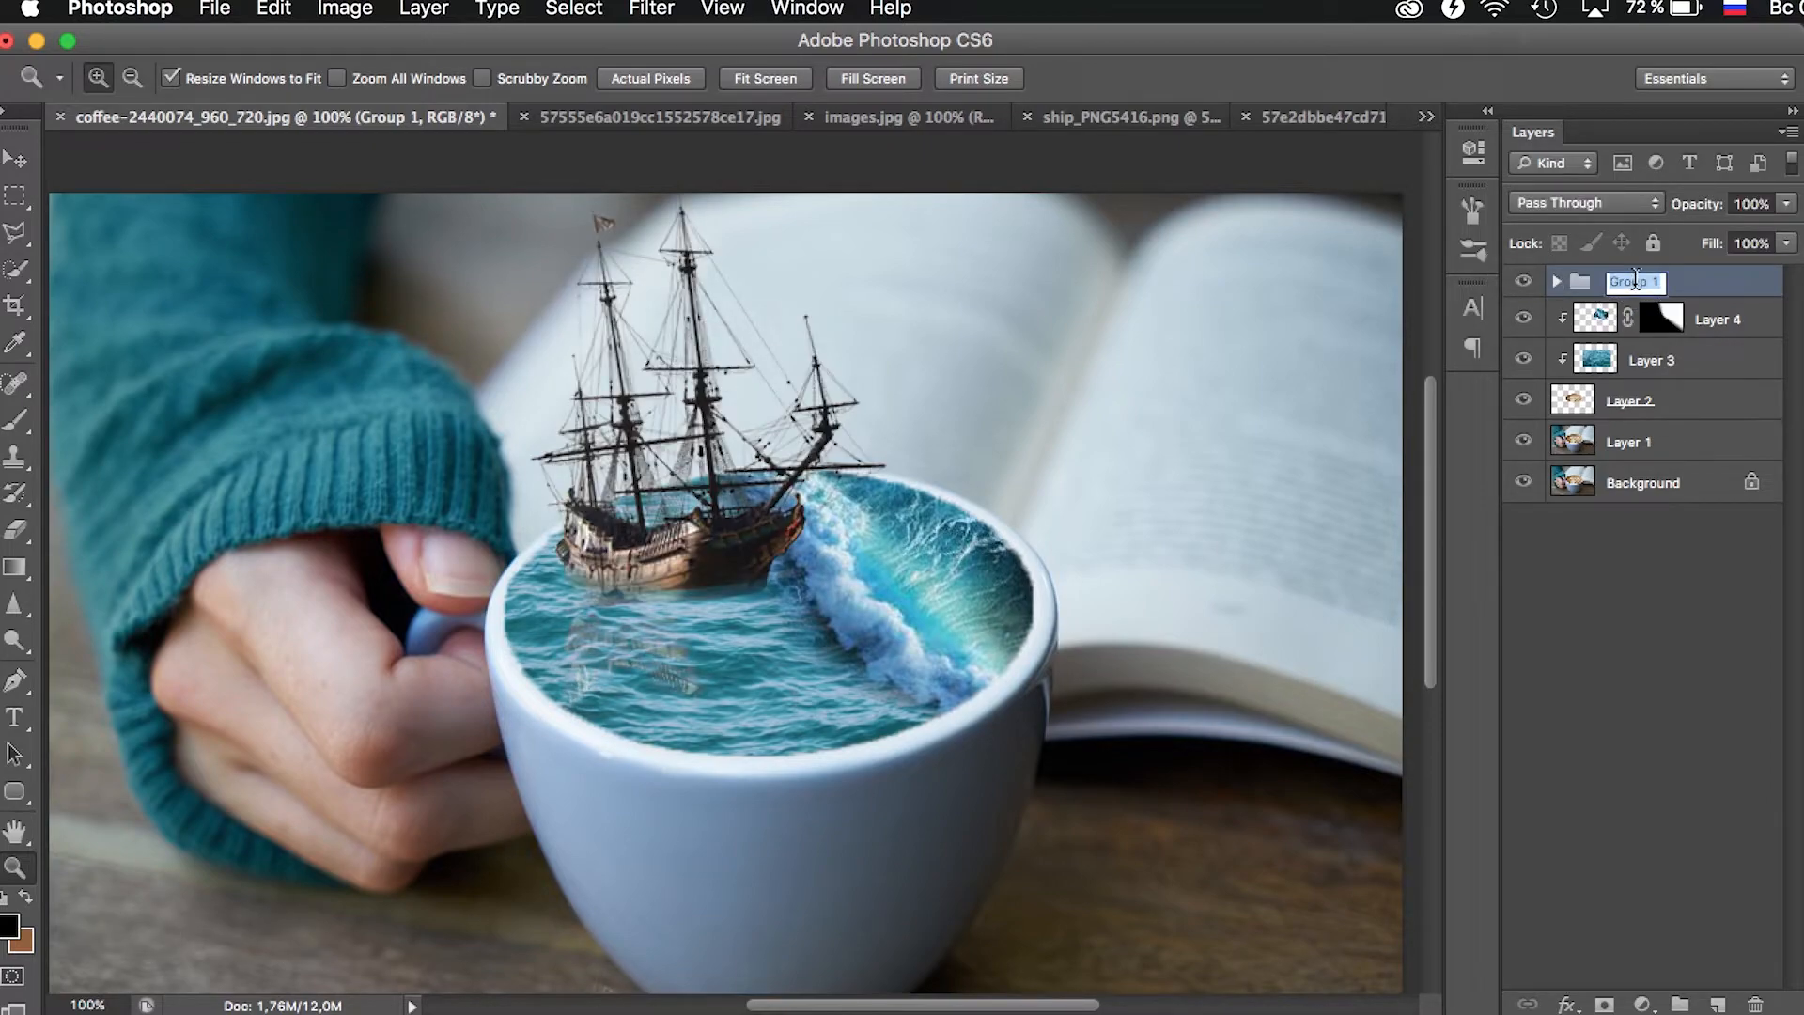
text(K)
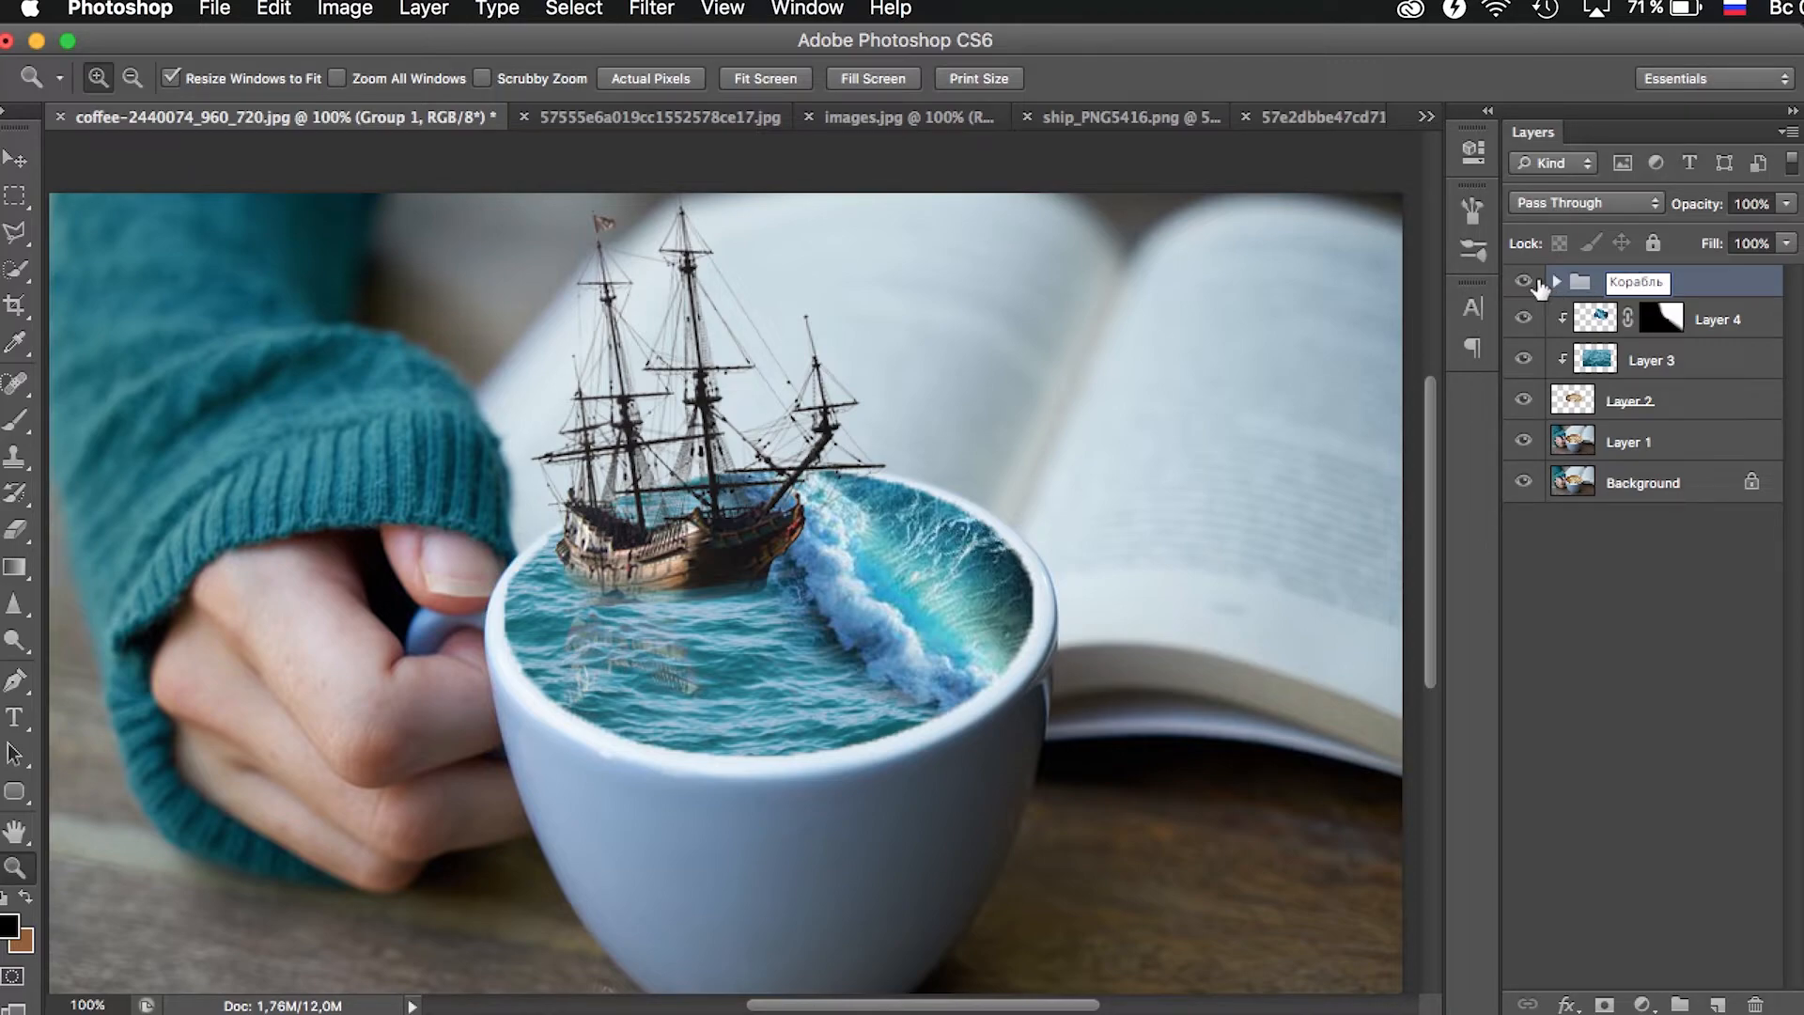
key(Return)
click(1524, 281)
click(1524, 281)
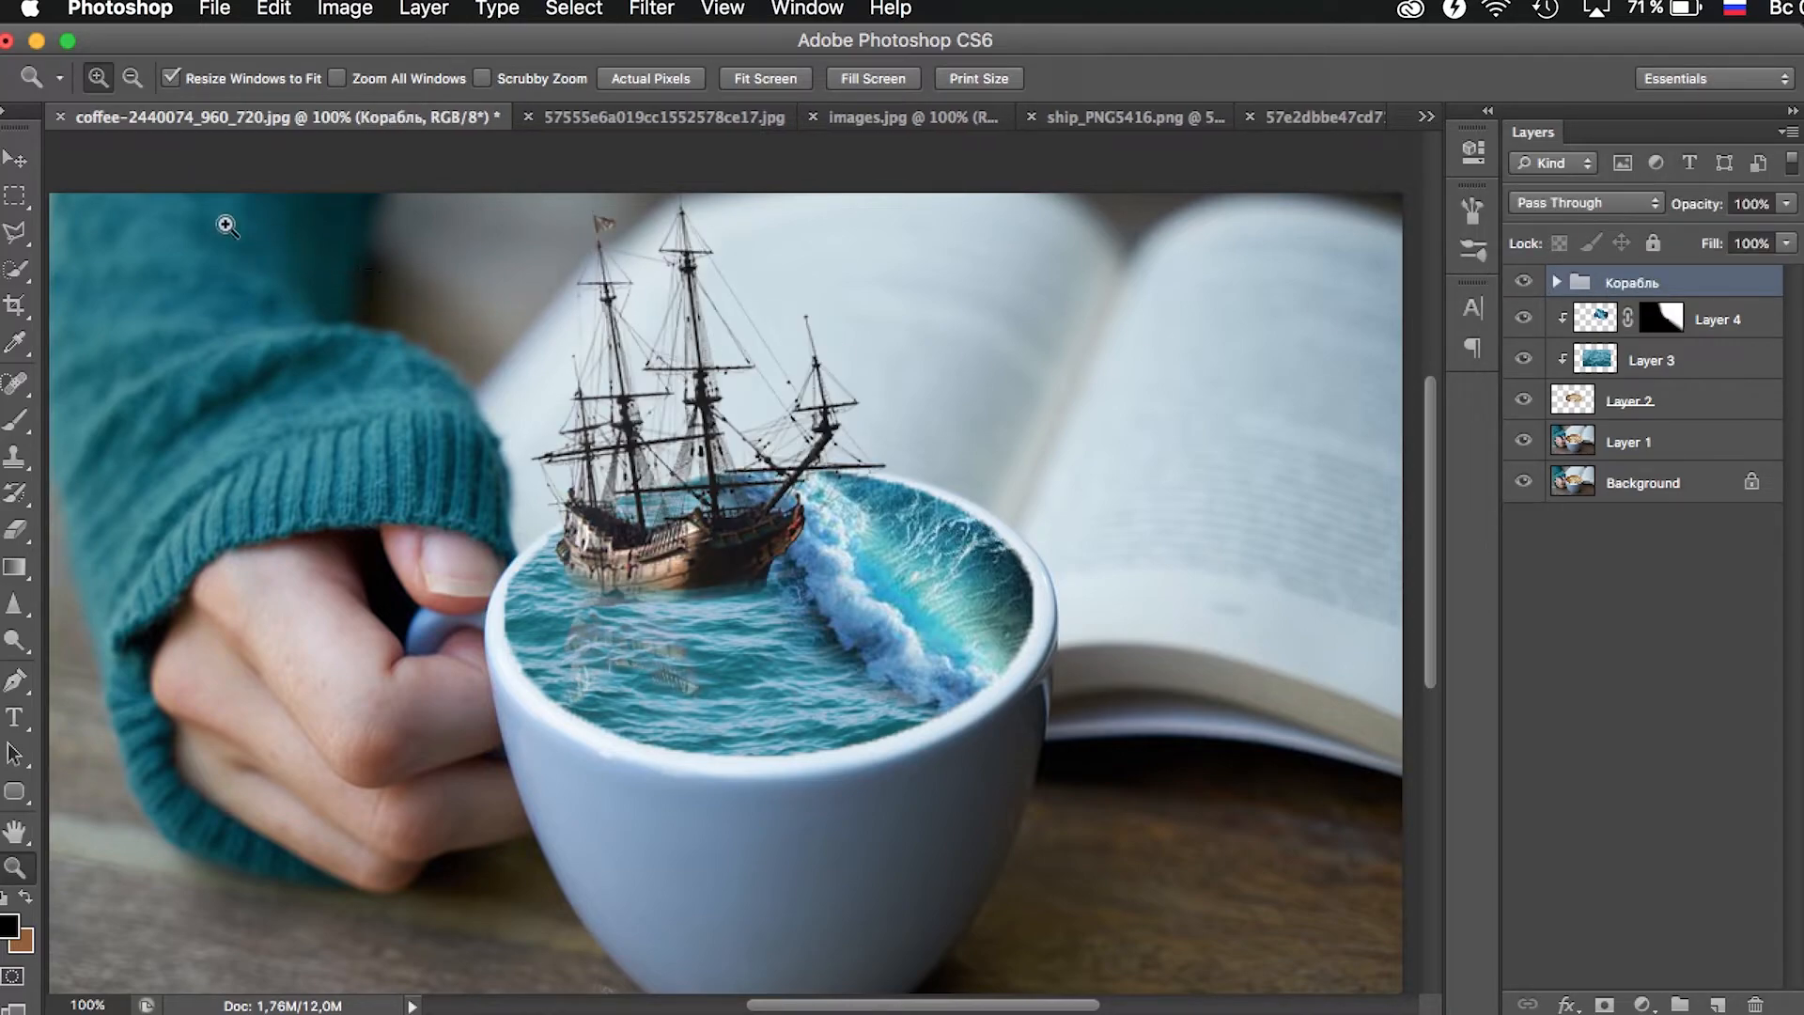
- Nudge the ship group a few pixels towards the wave to refine its position in the cup
click(16, 162)
key(Right)
key(Right)
key(Right)
key(Right)
key(Right)
key(Right)
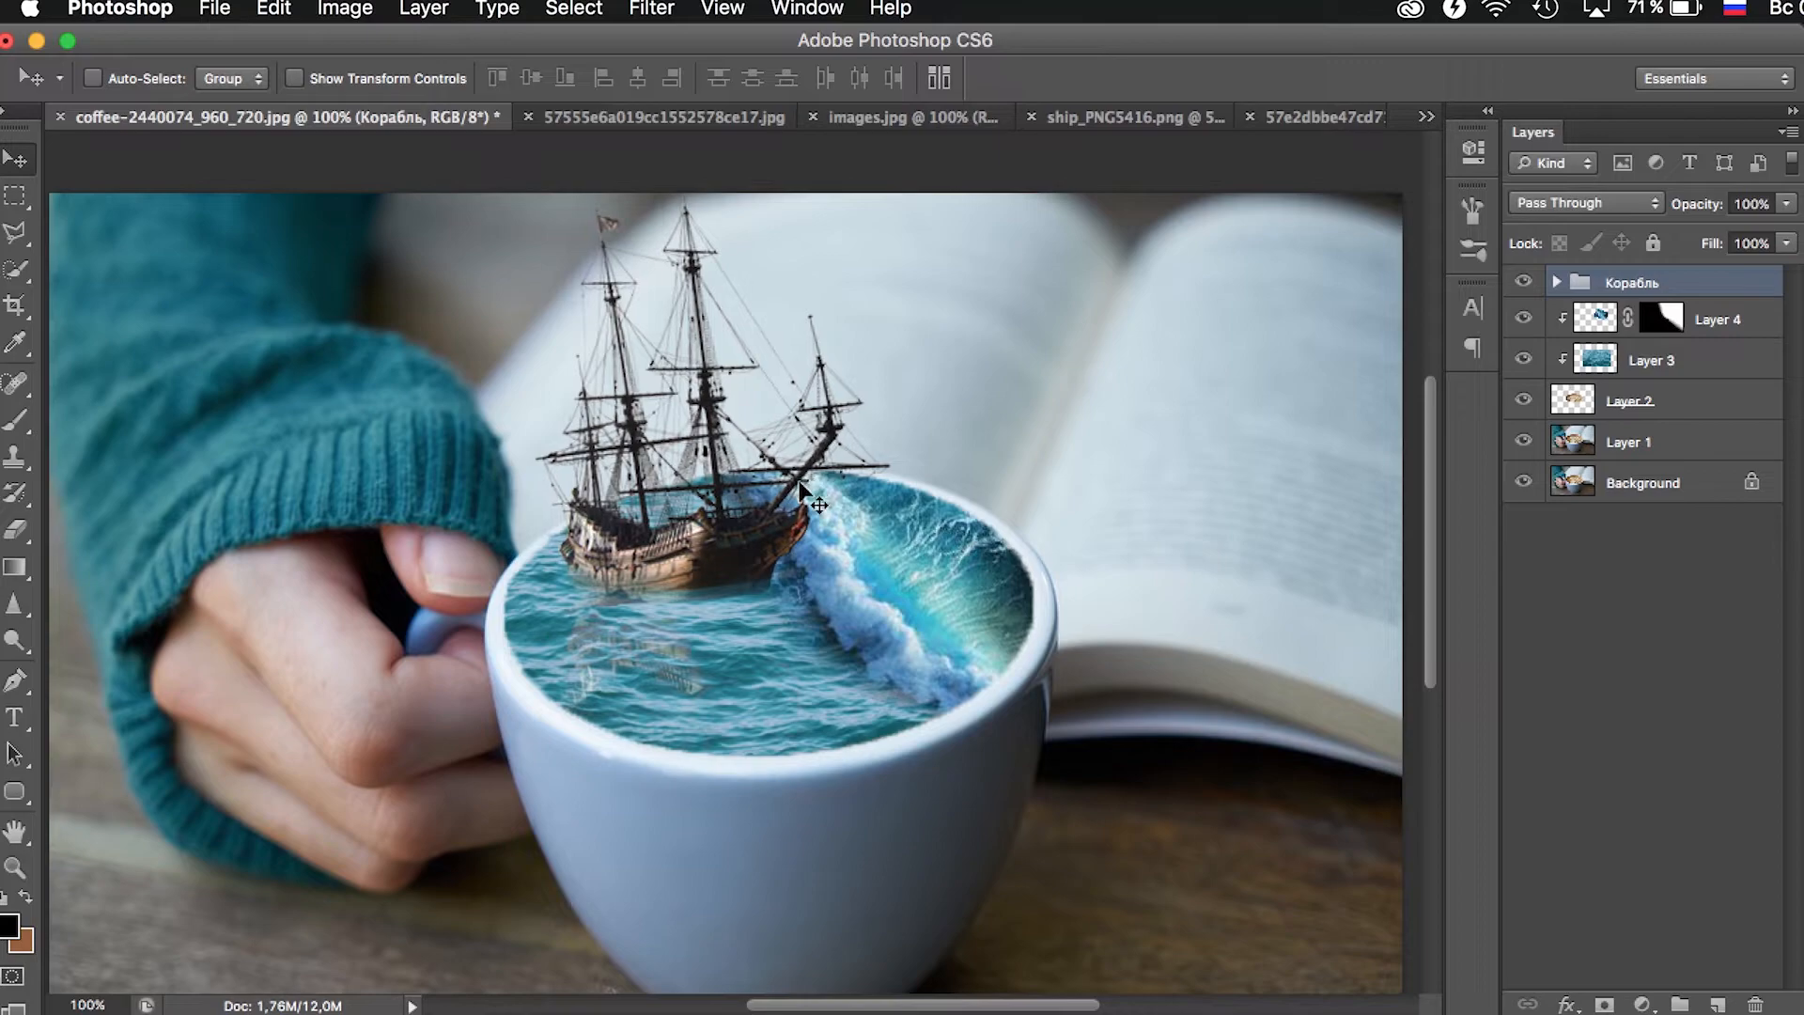
key(Left)
key(Down)
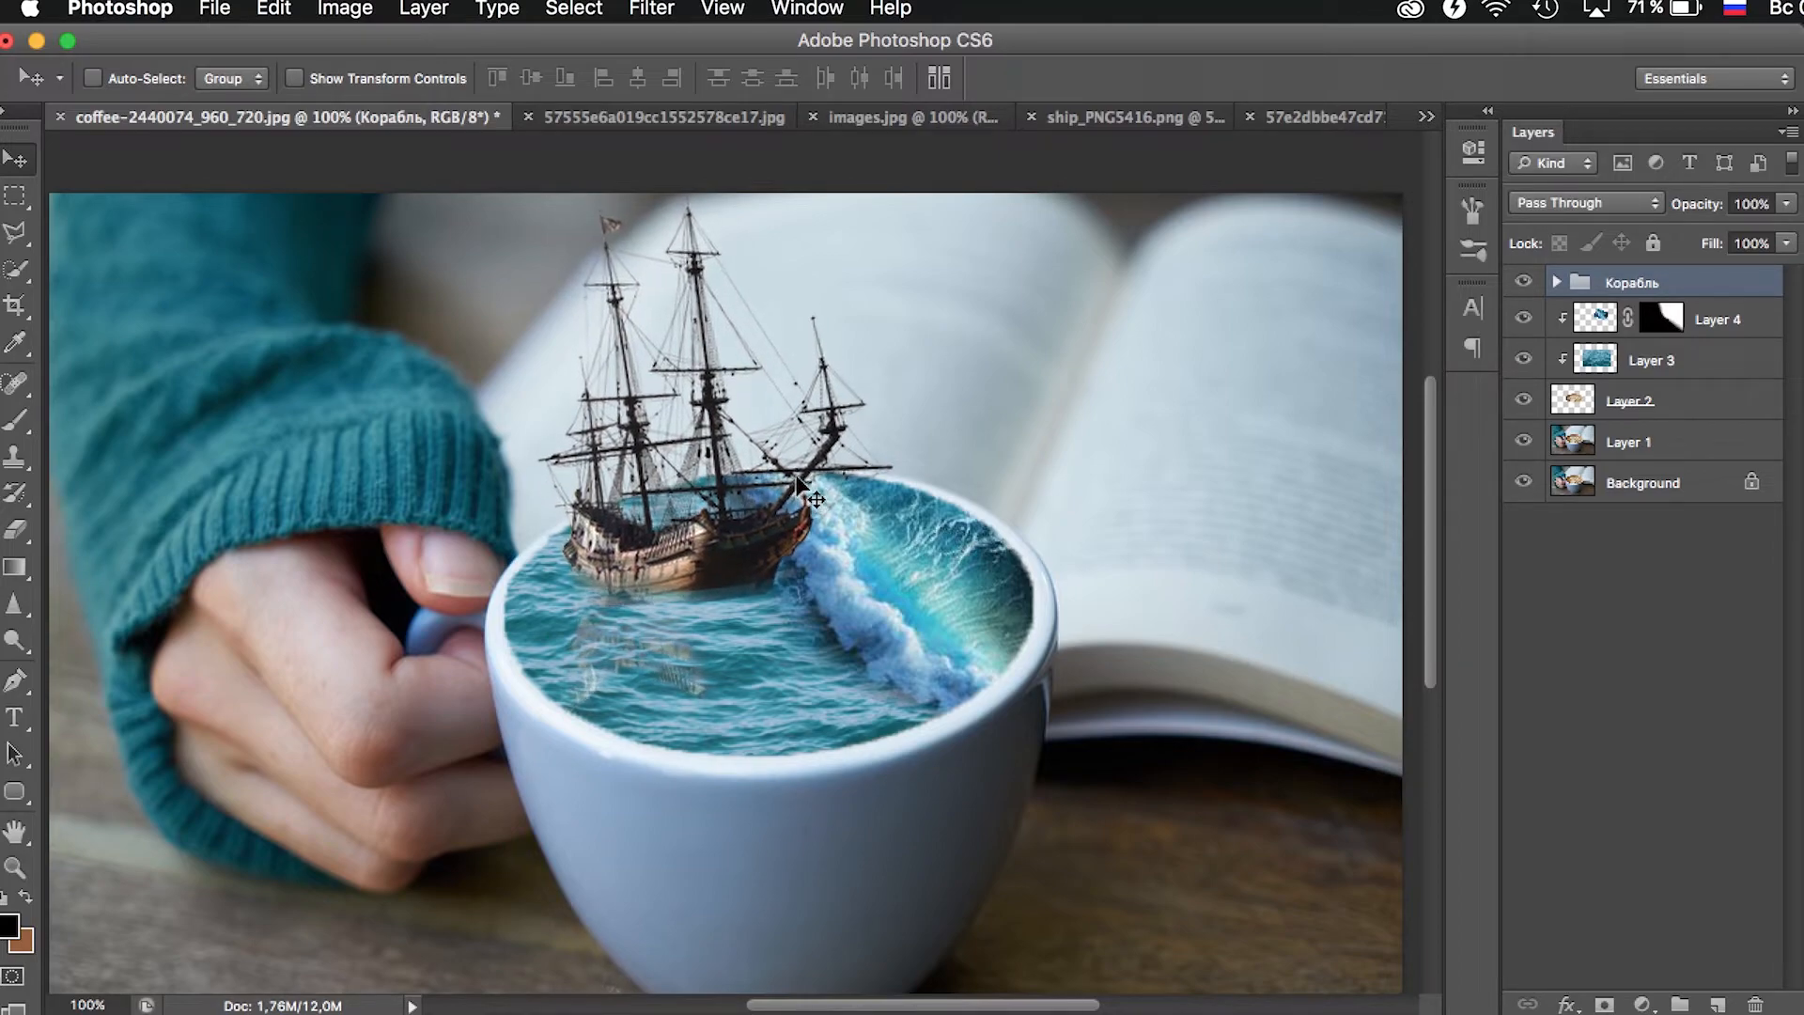
- Apply a Hue/Saturation adjustment to the ship layer with Hue -14 and Saturation +9
click(1557, 282)
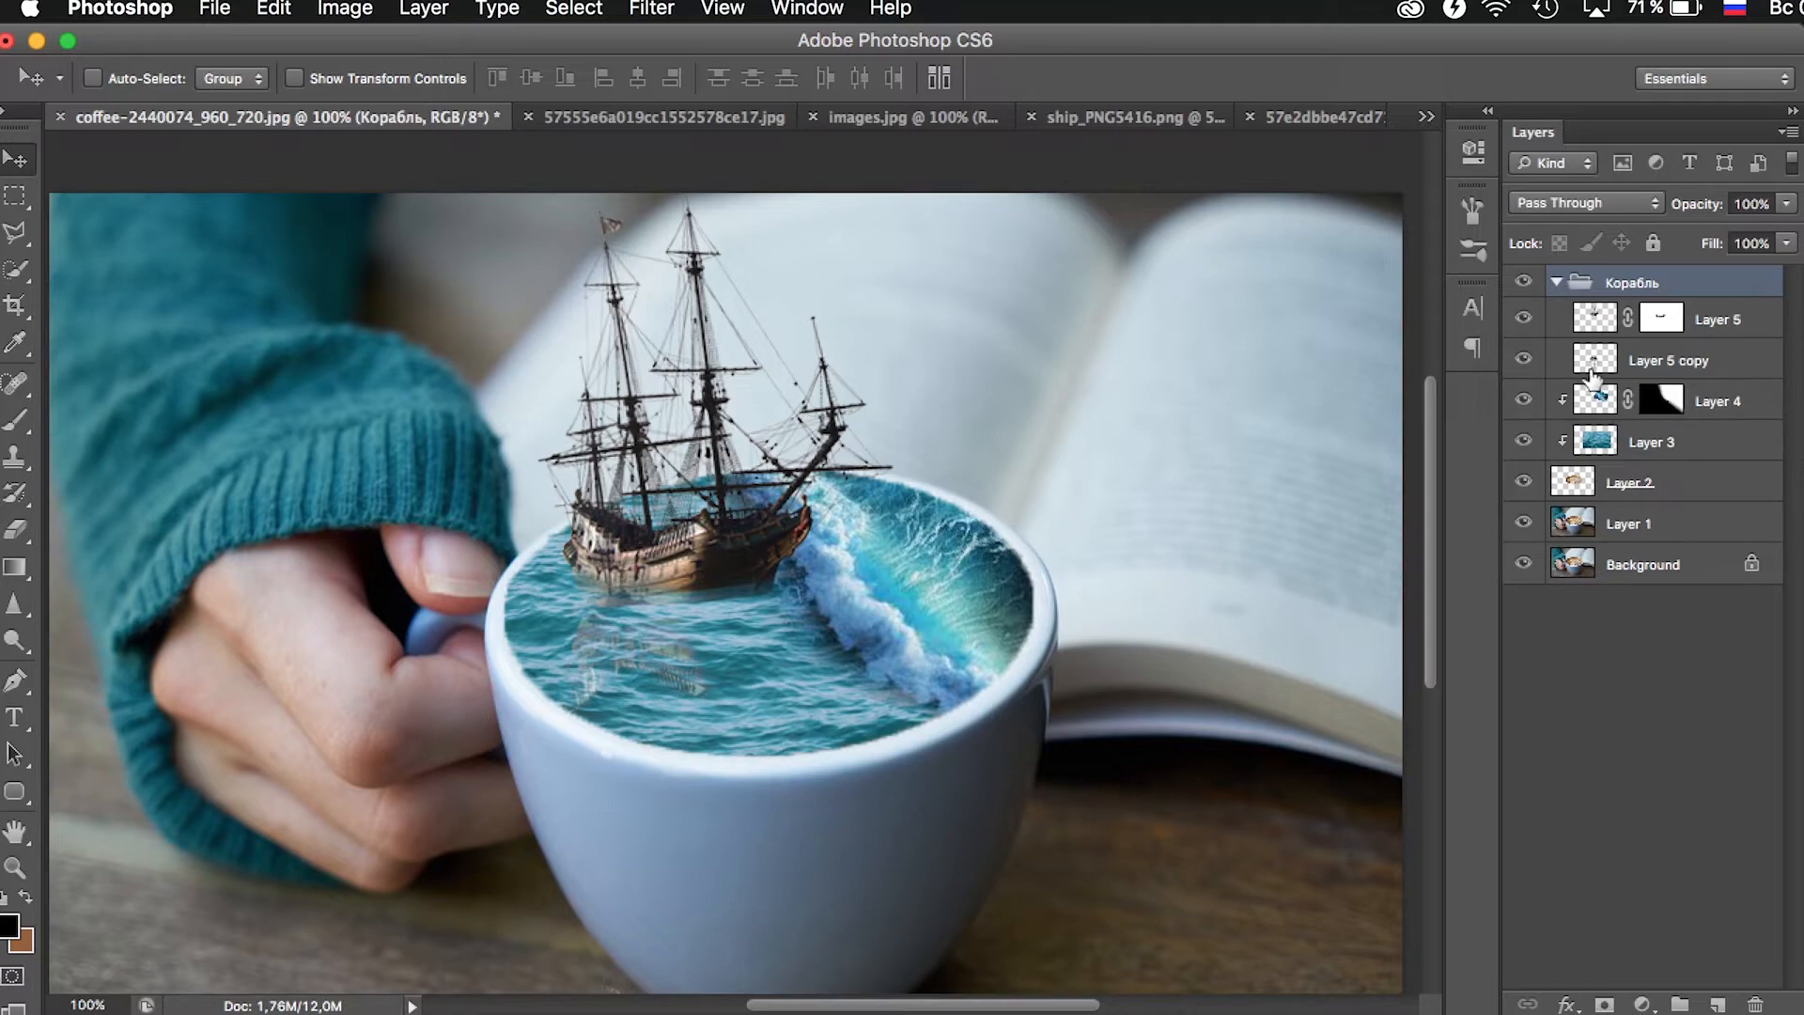
click(1592, 320)
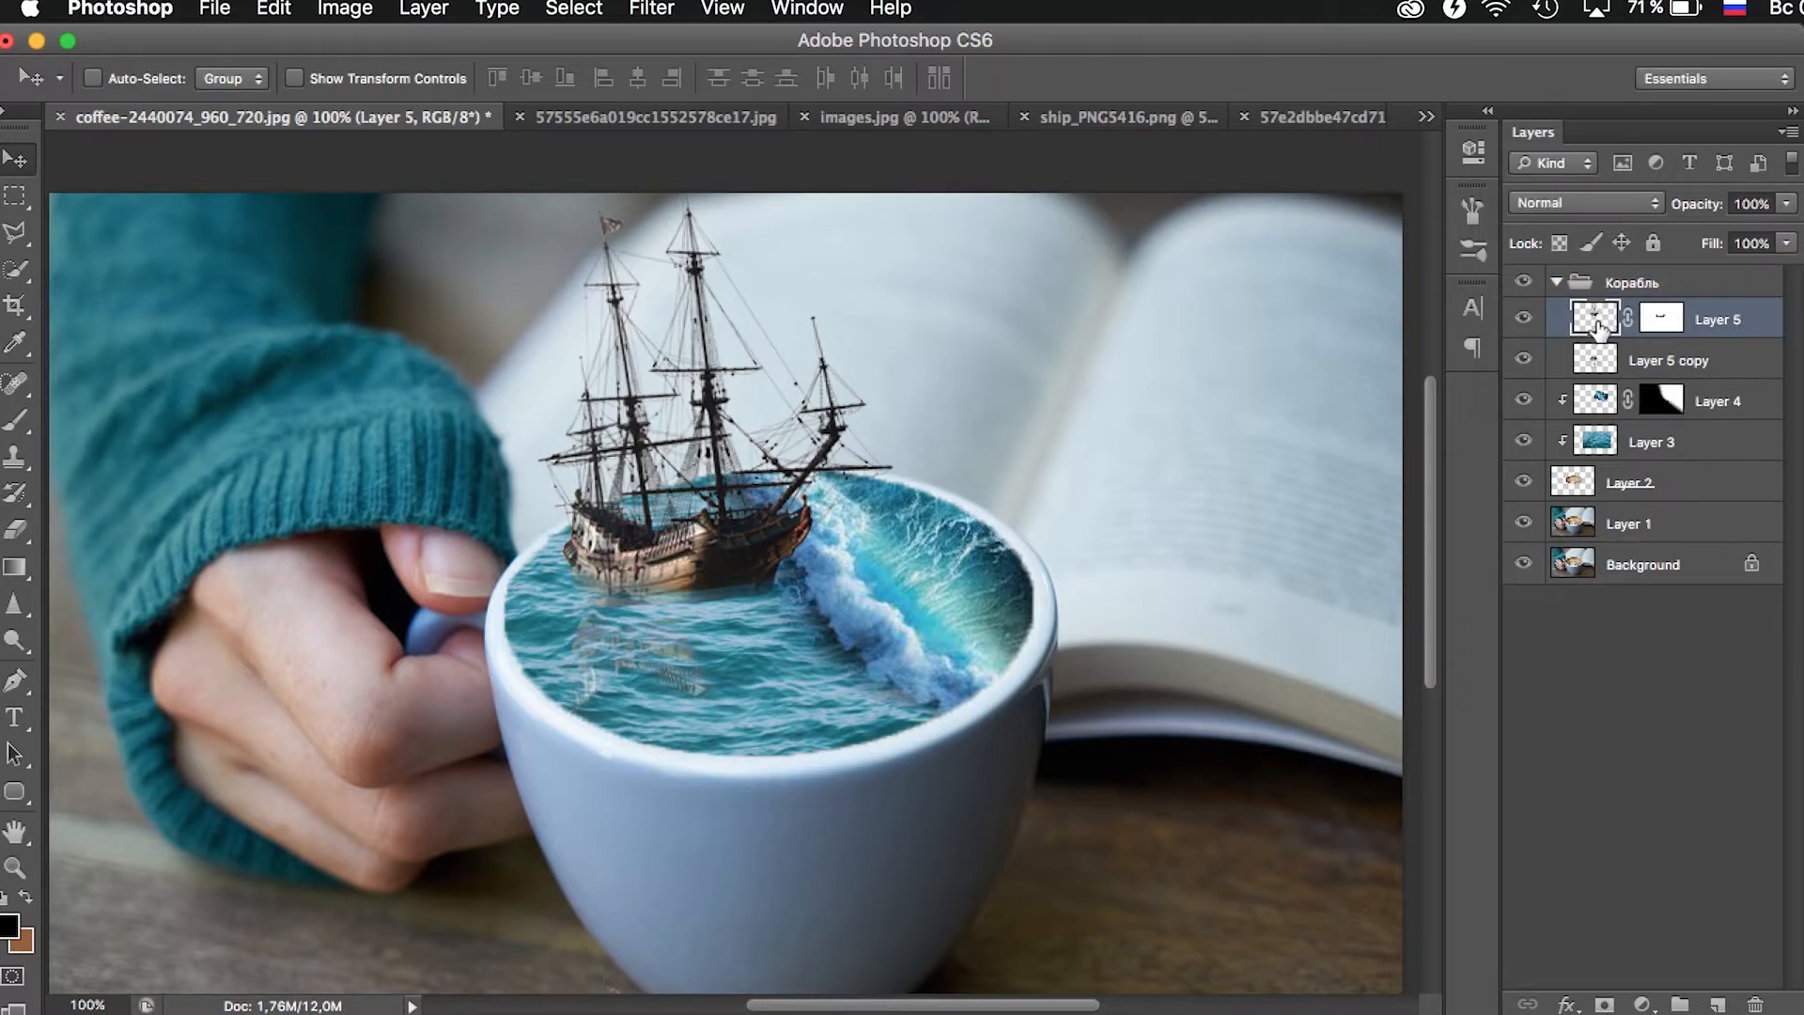
click(376, 14)
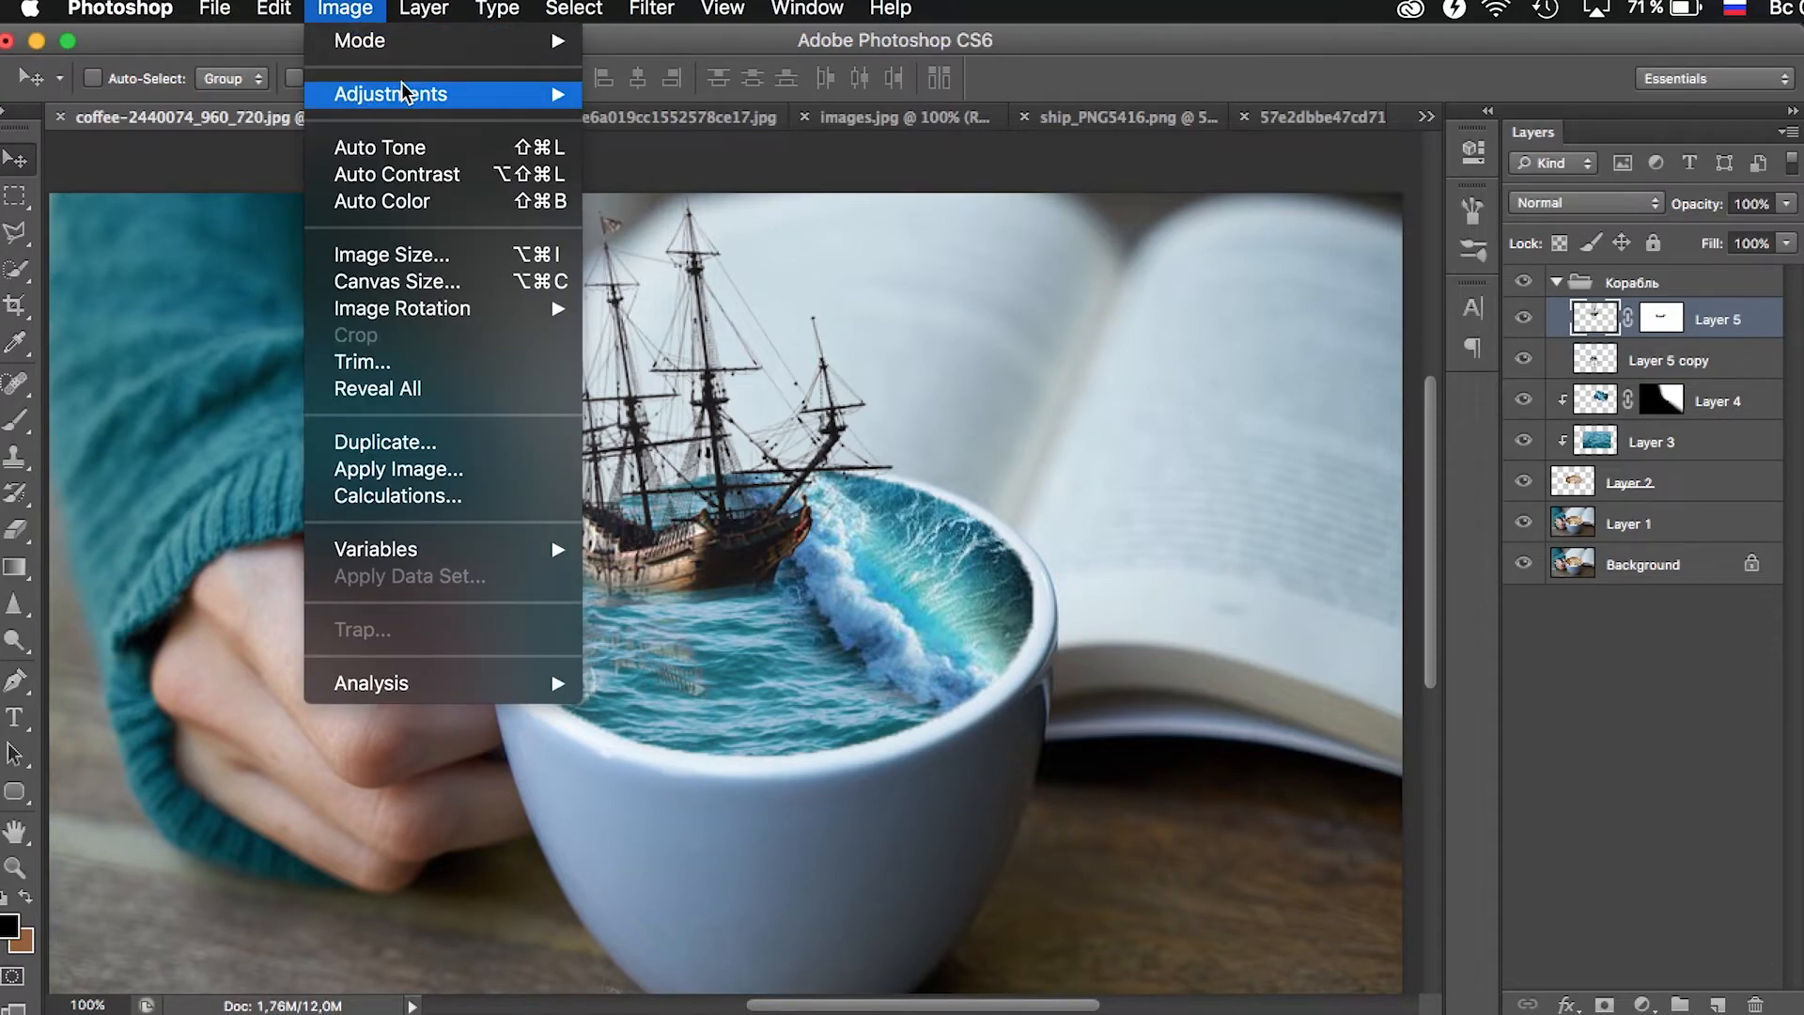
mouse_move(423, 94)
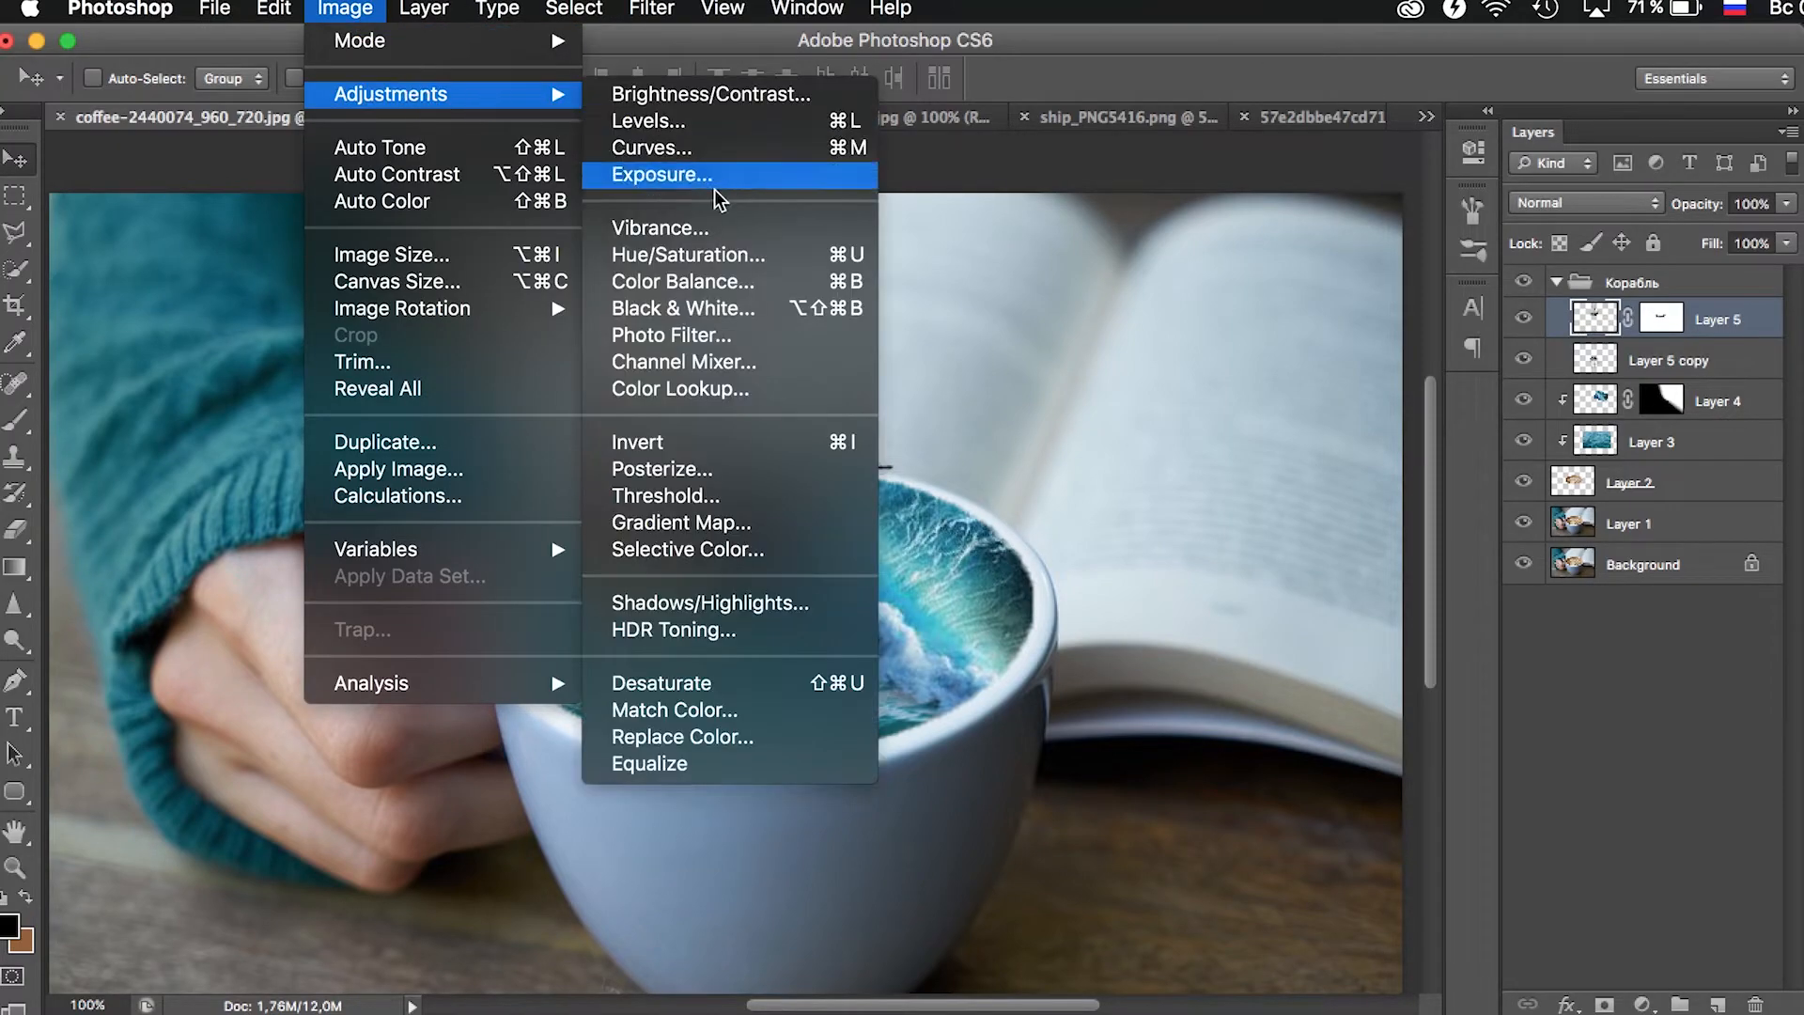
click(738, 260)
drag(1503, 317, 1486, 320)
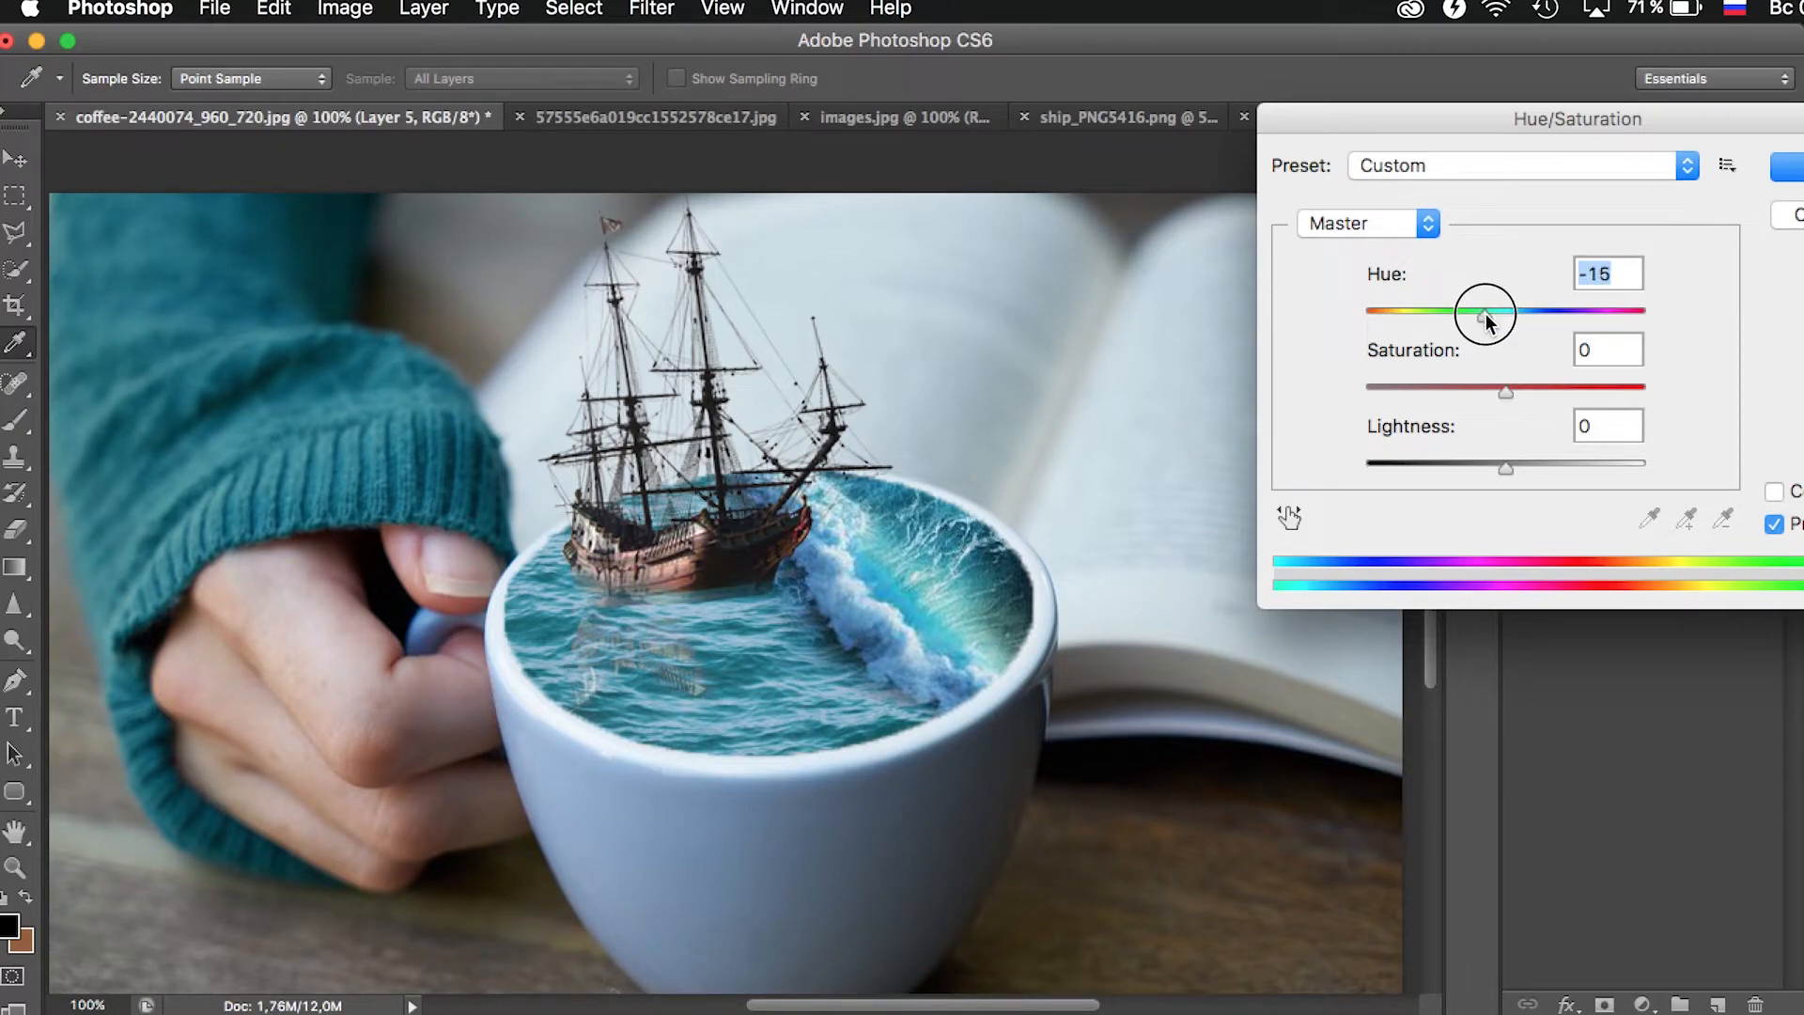
drag(1507, 387, 1517, 388)
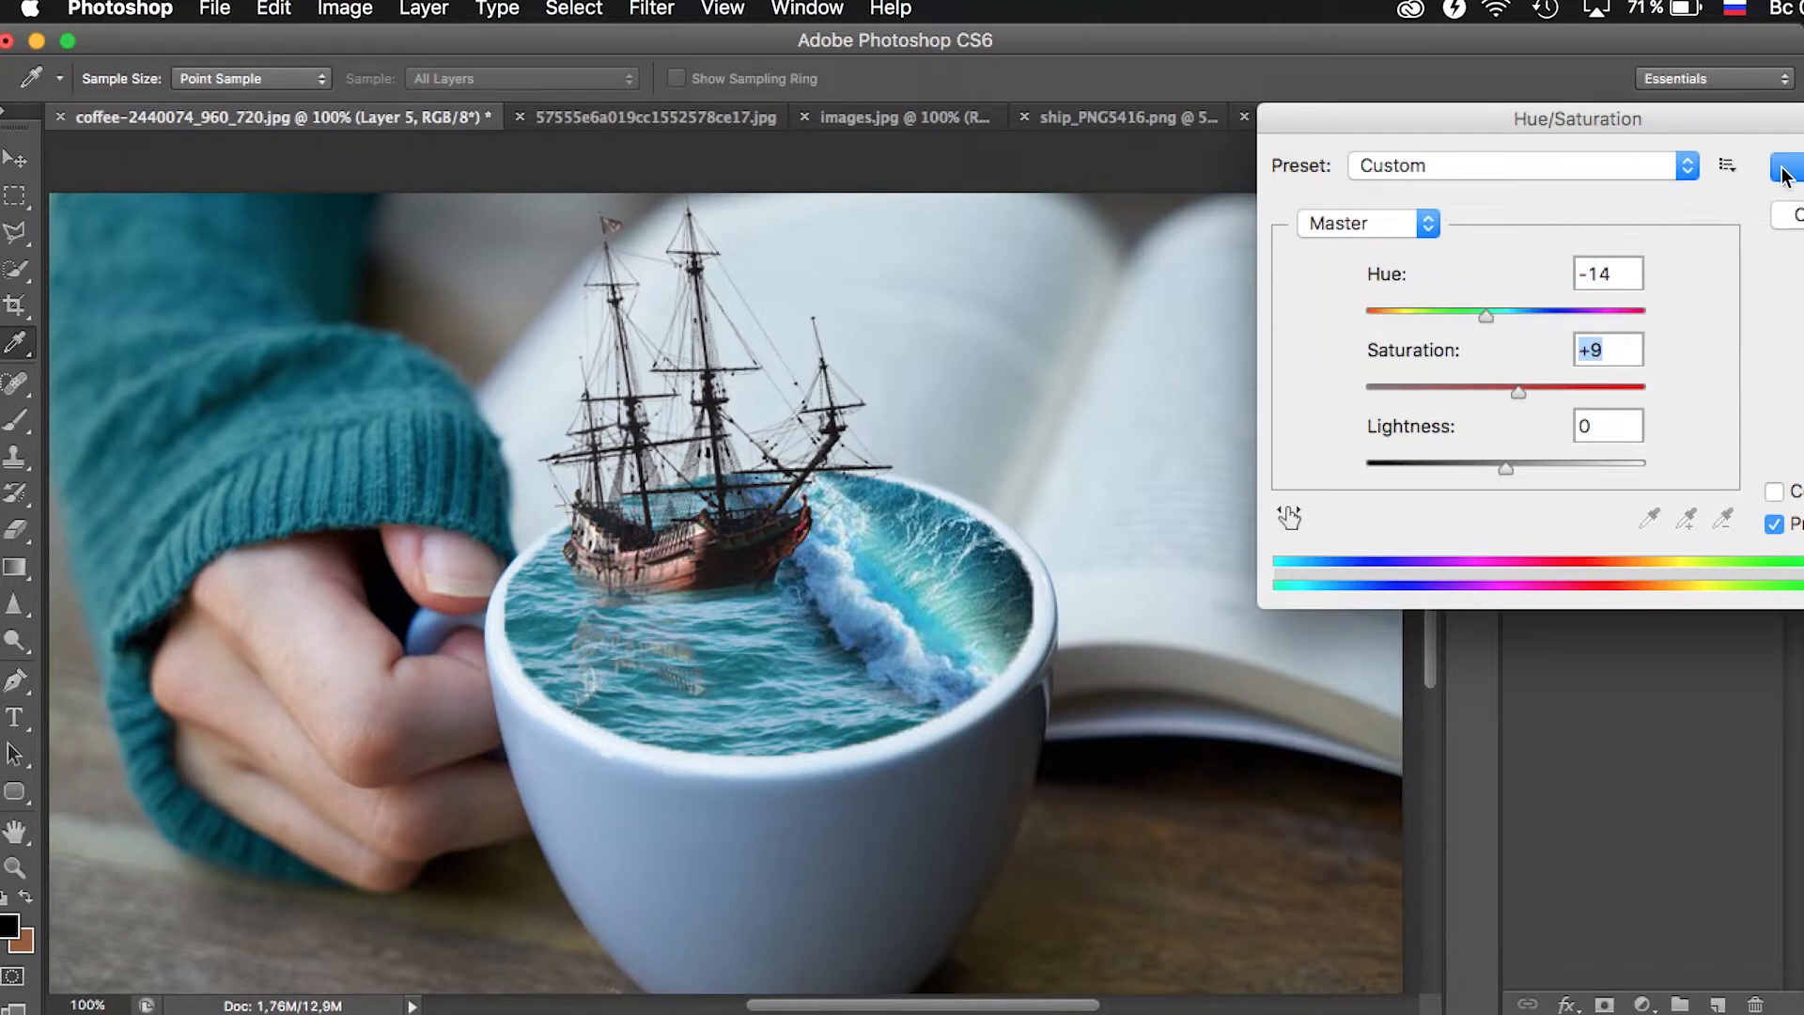
click(1785, 170)
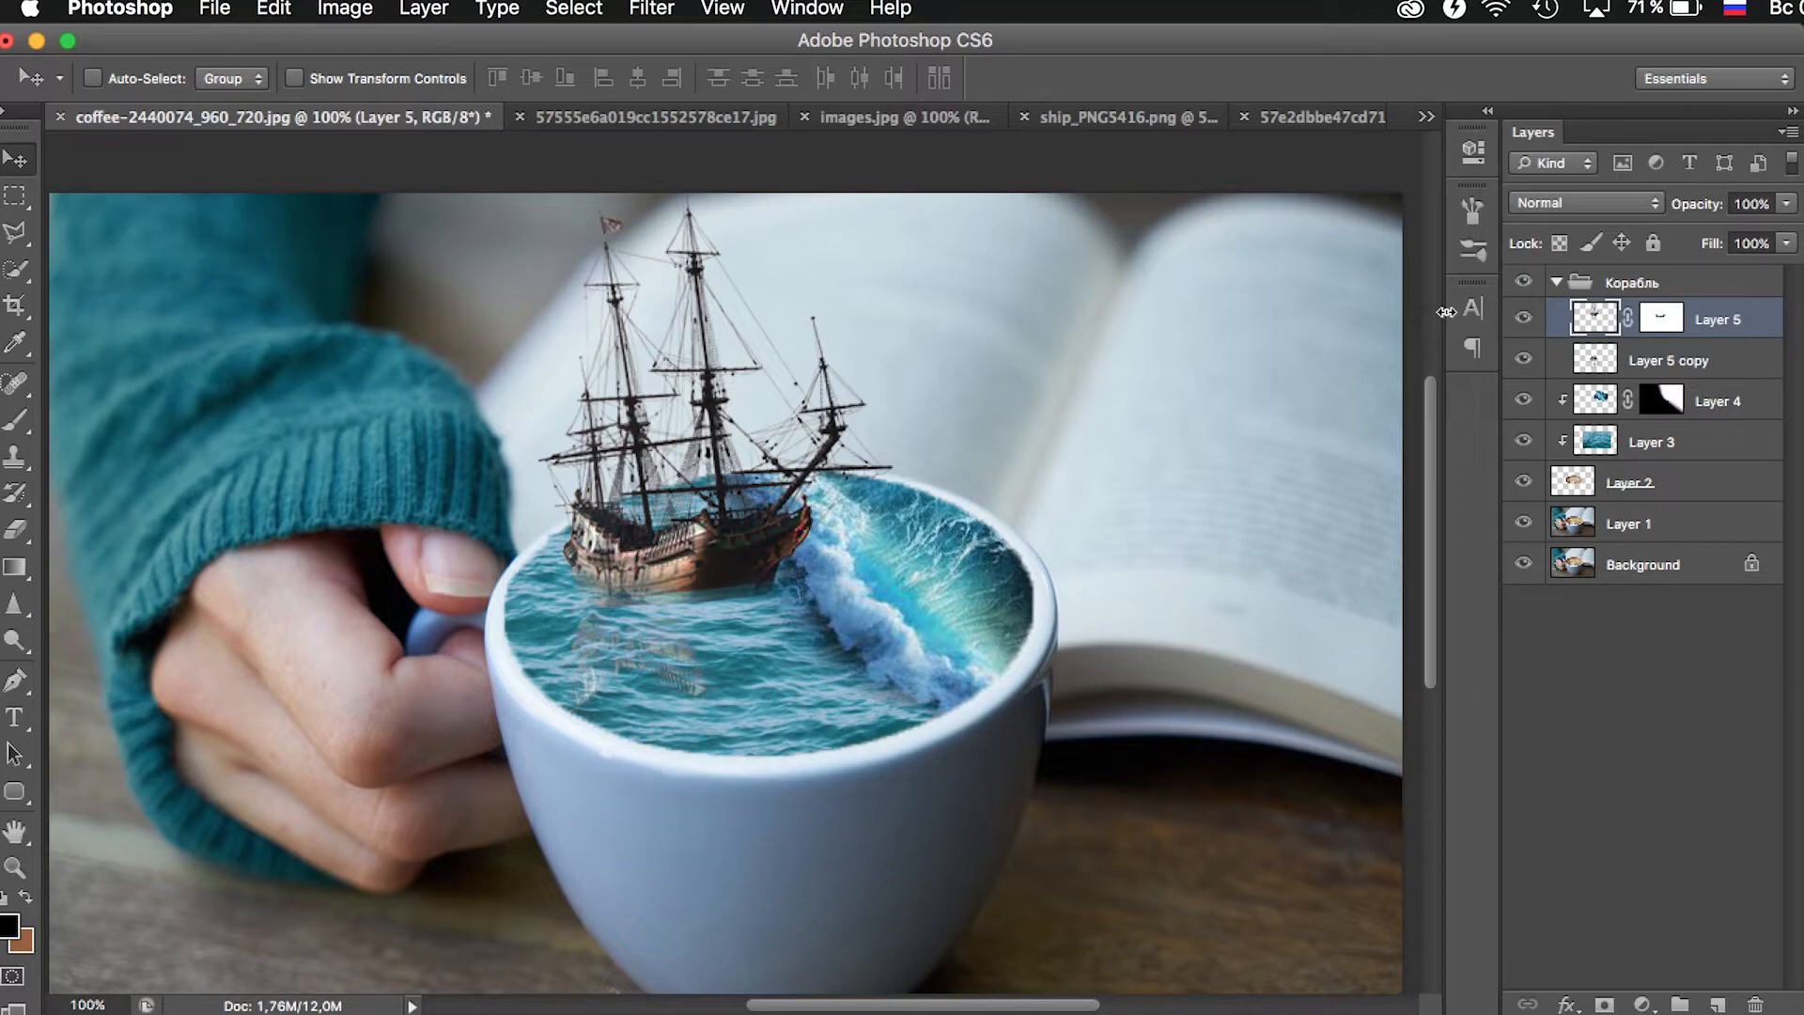
- Copy the whole birds image from its PNG document and paste it into the coffee cup document
click(14, 867)
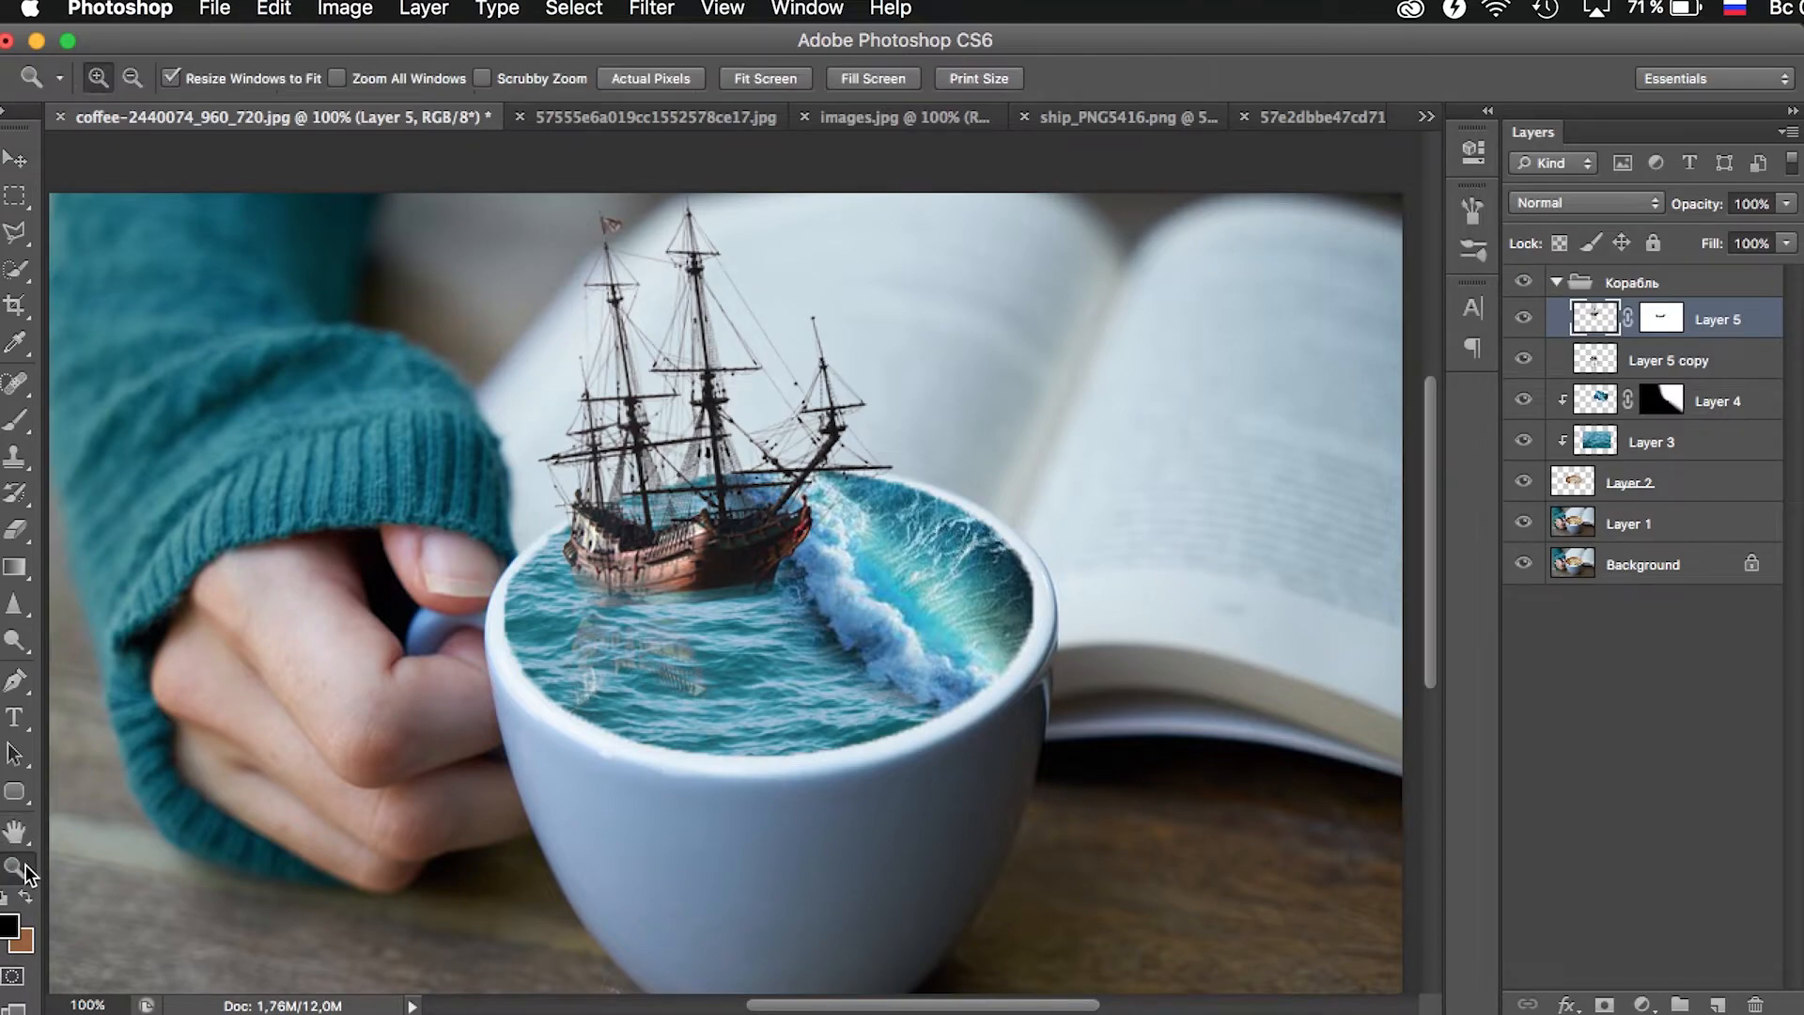
alt+click(965, 566)
click(791, 456)
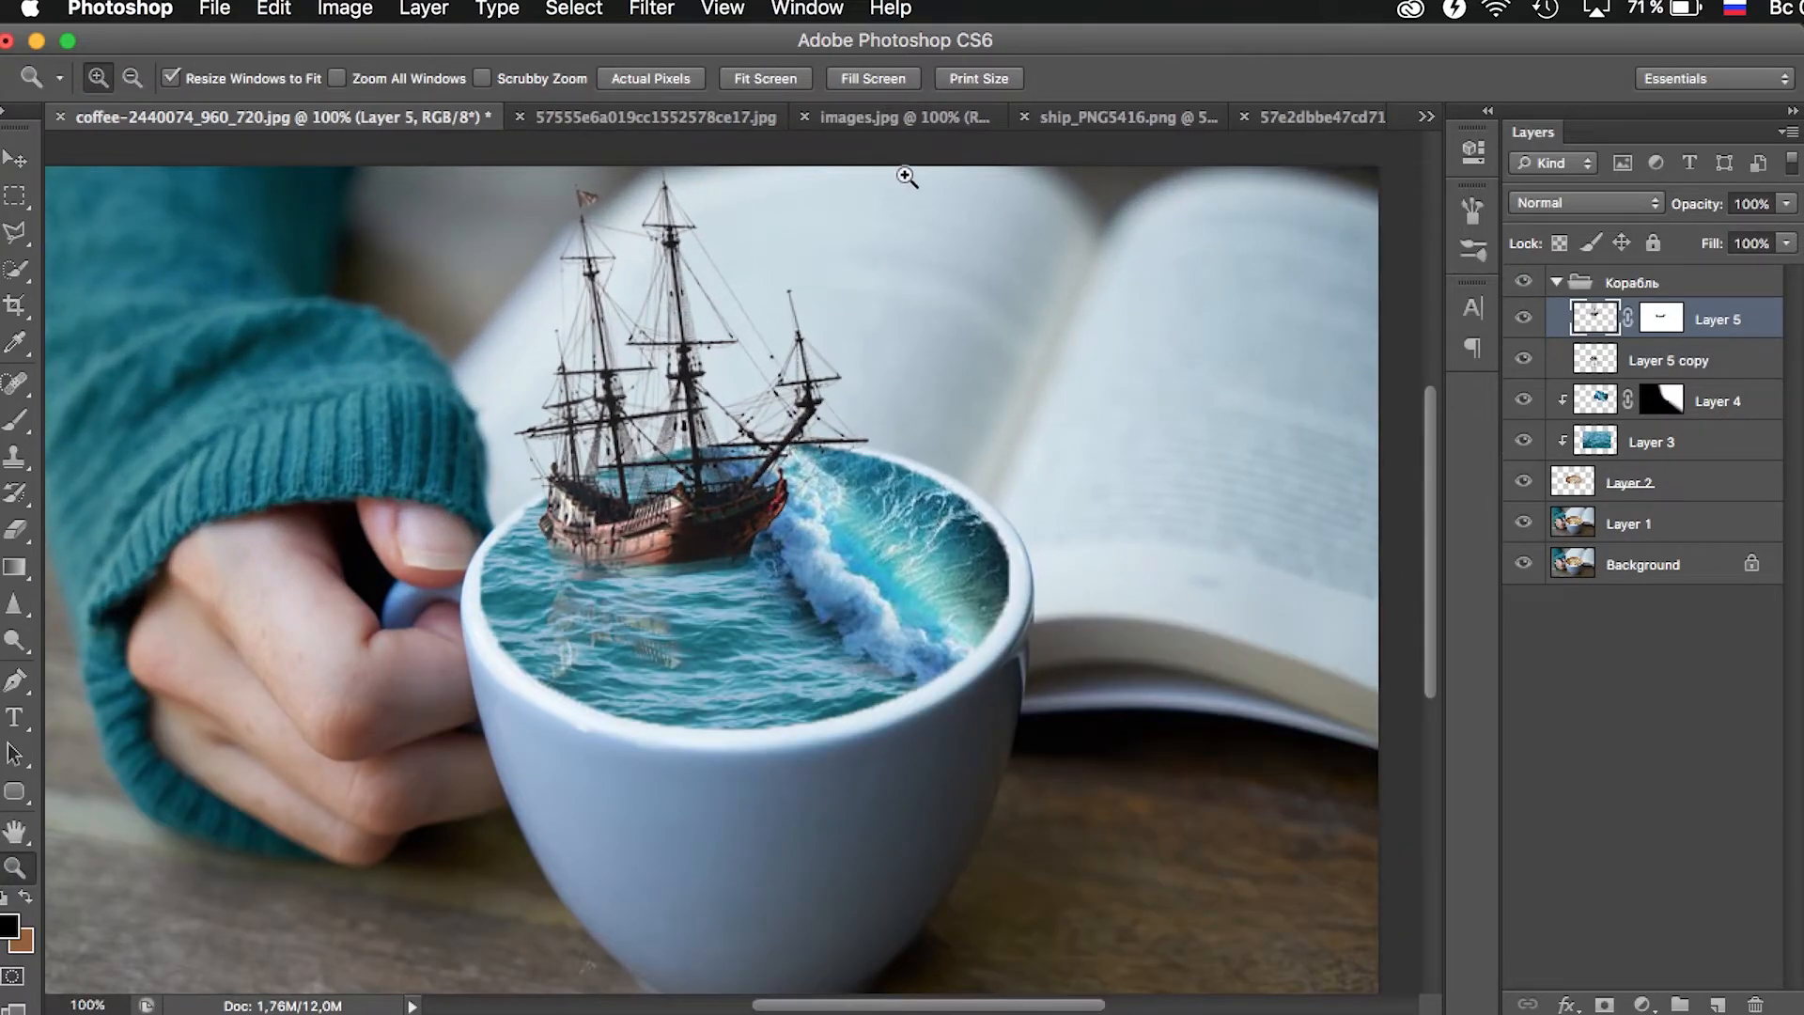
click(1305, 120)
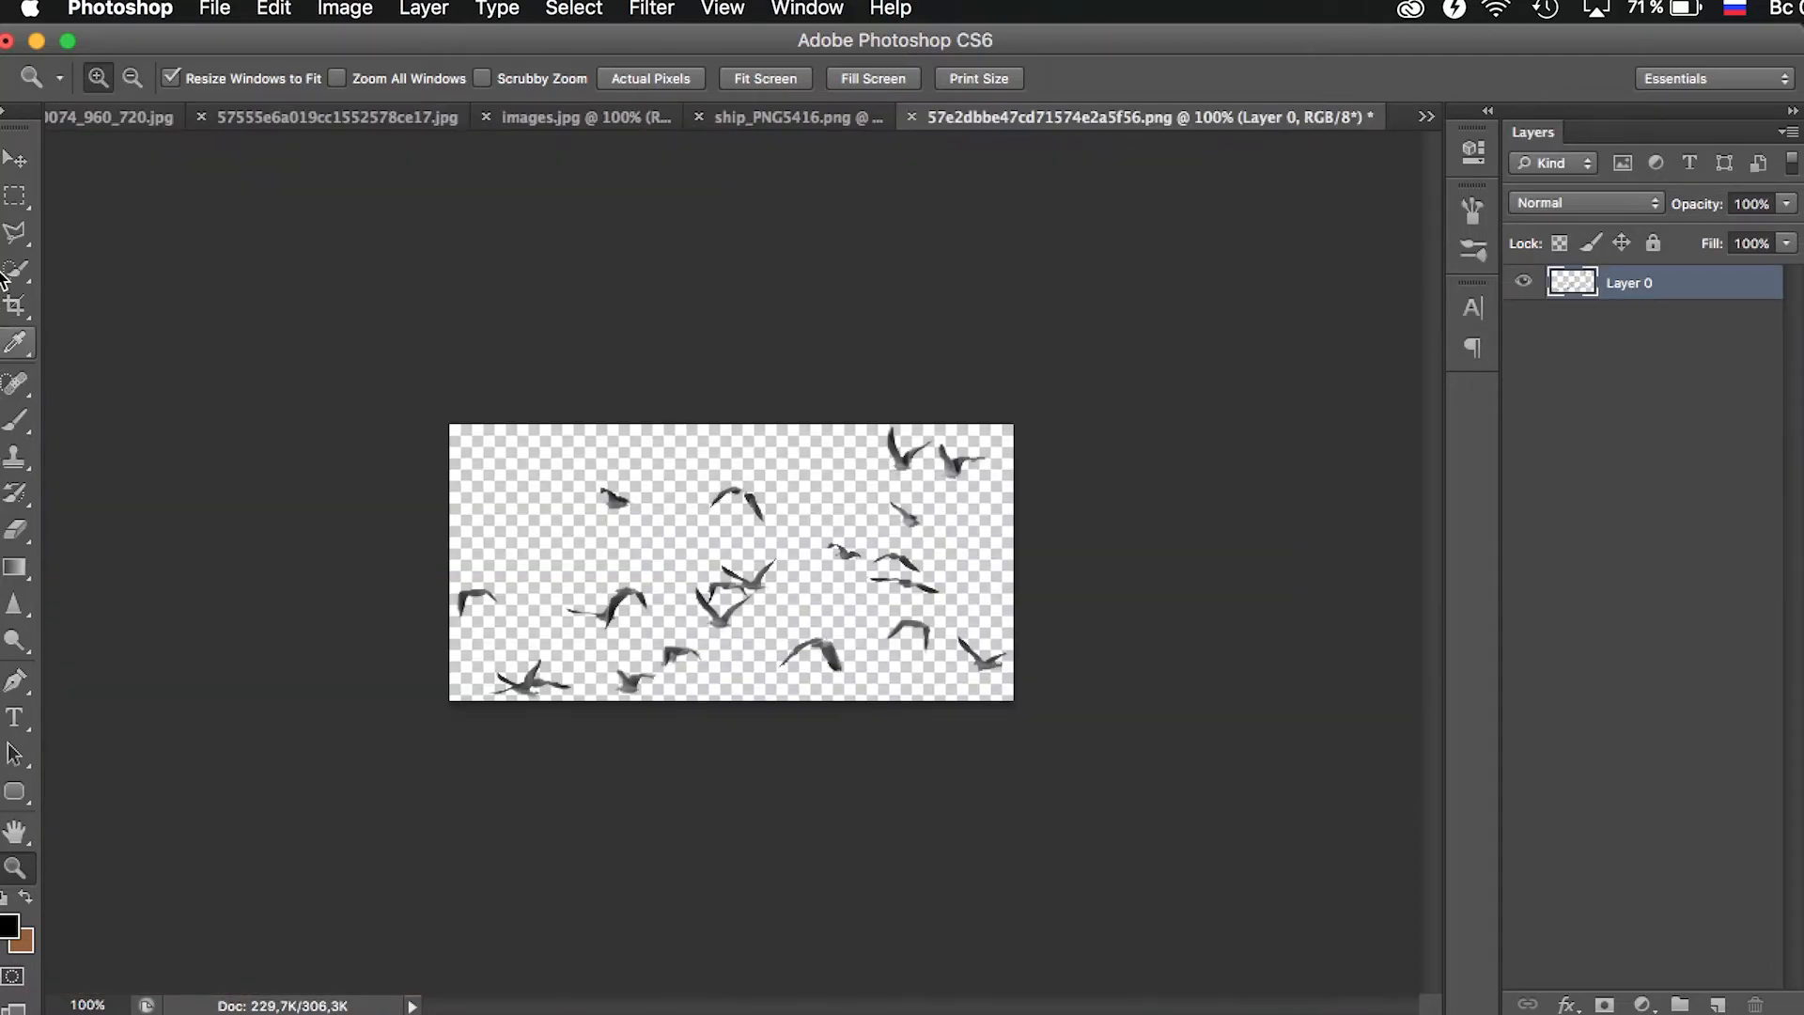
click(14, 195)
drag(445, 394, 1626, 900)
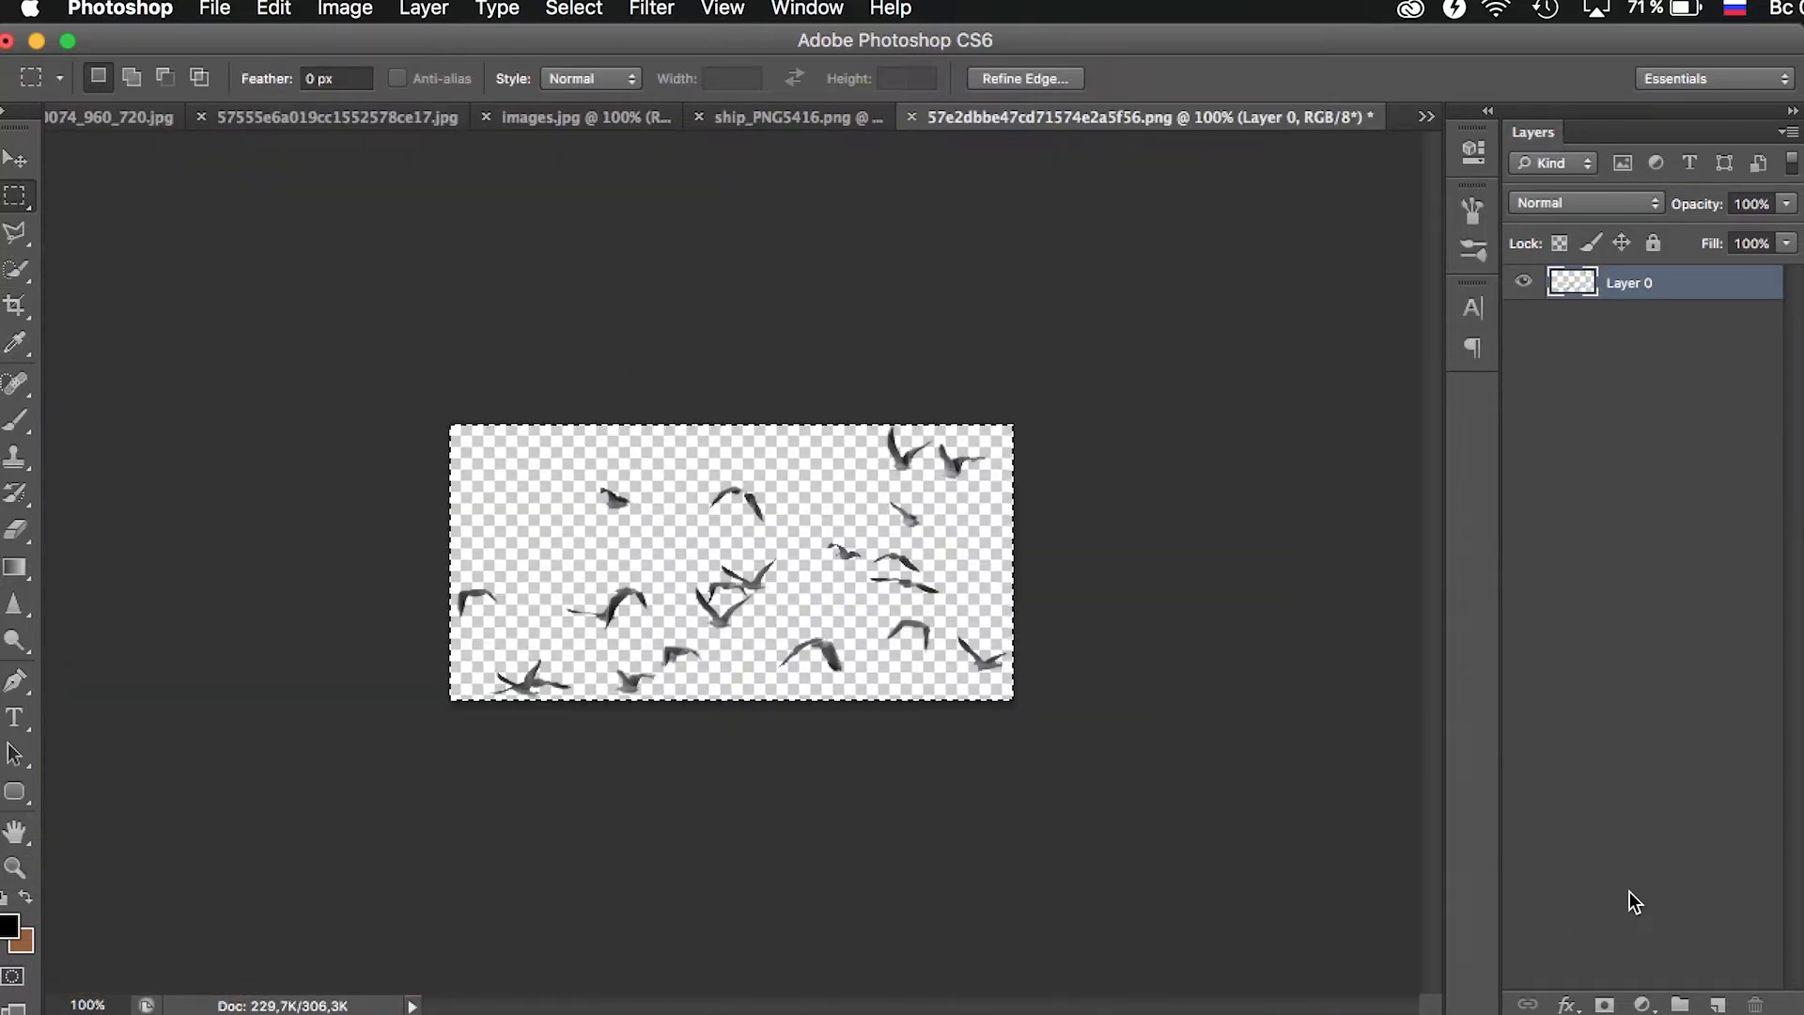
key(super+c)
click(81, 122)
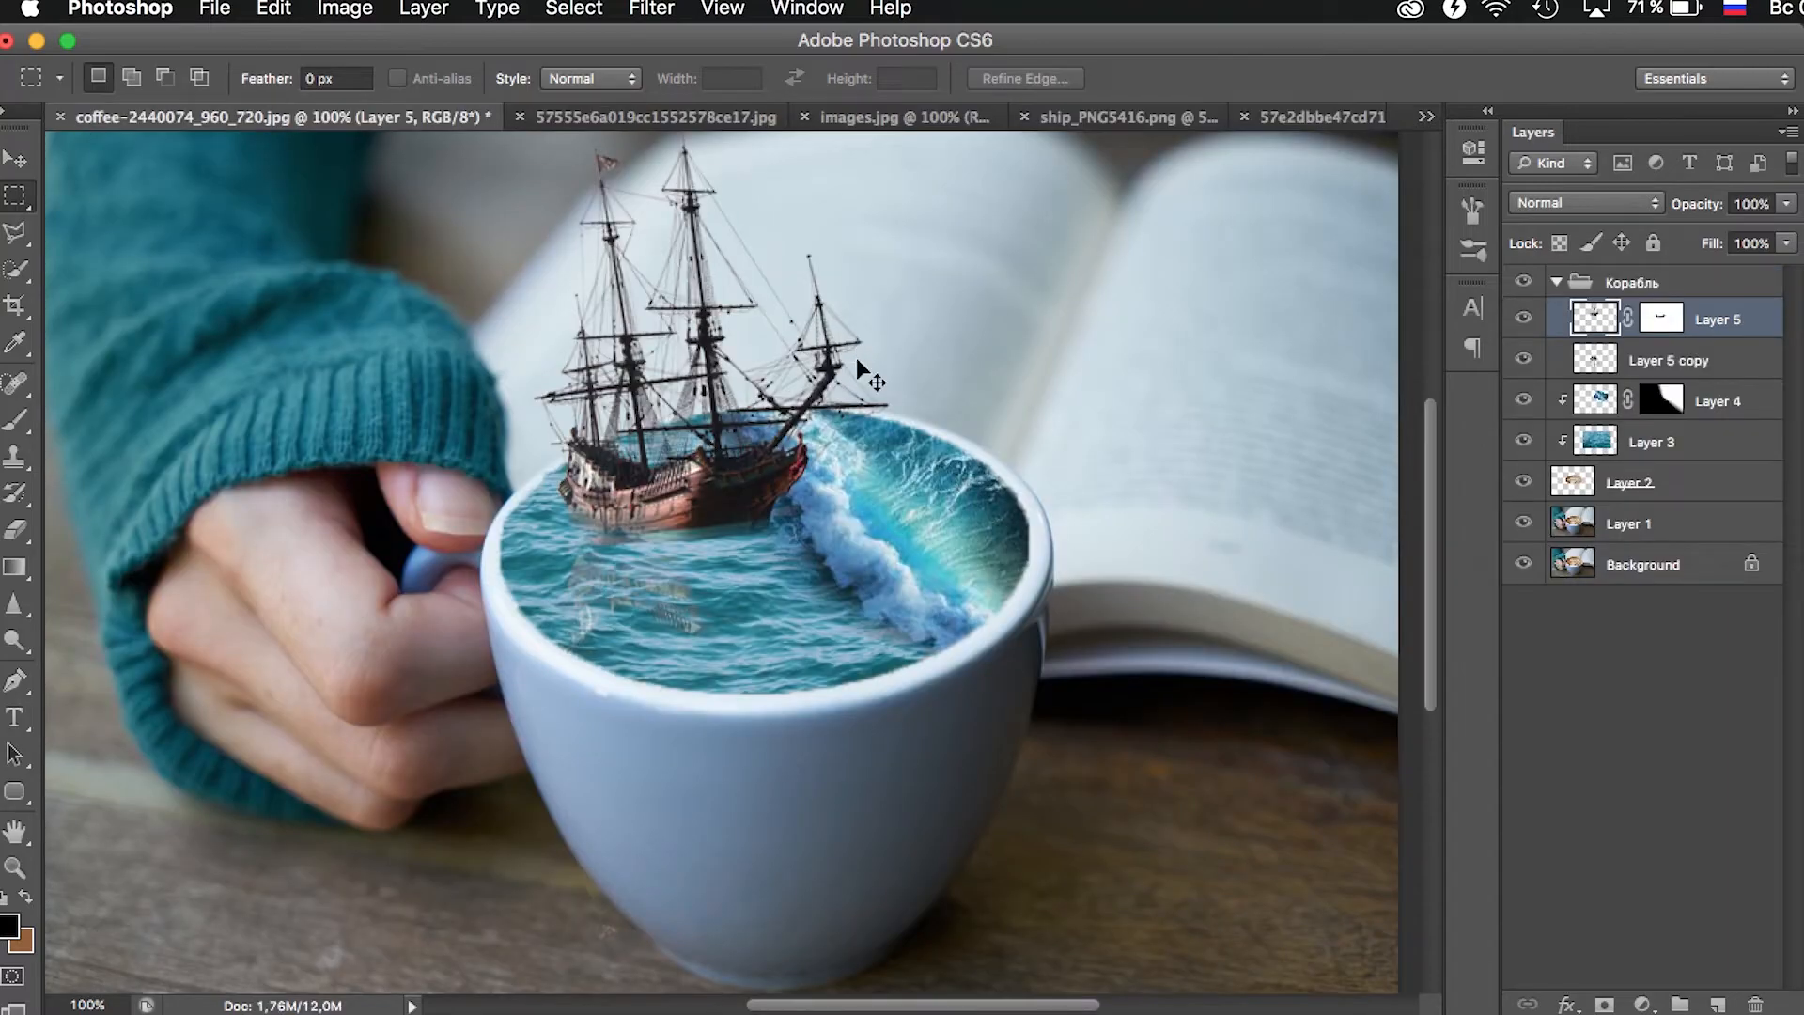
key(super+v)
click(14, 158)
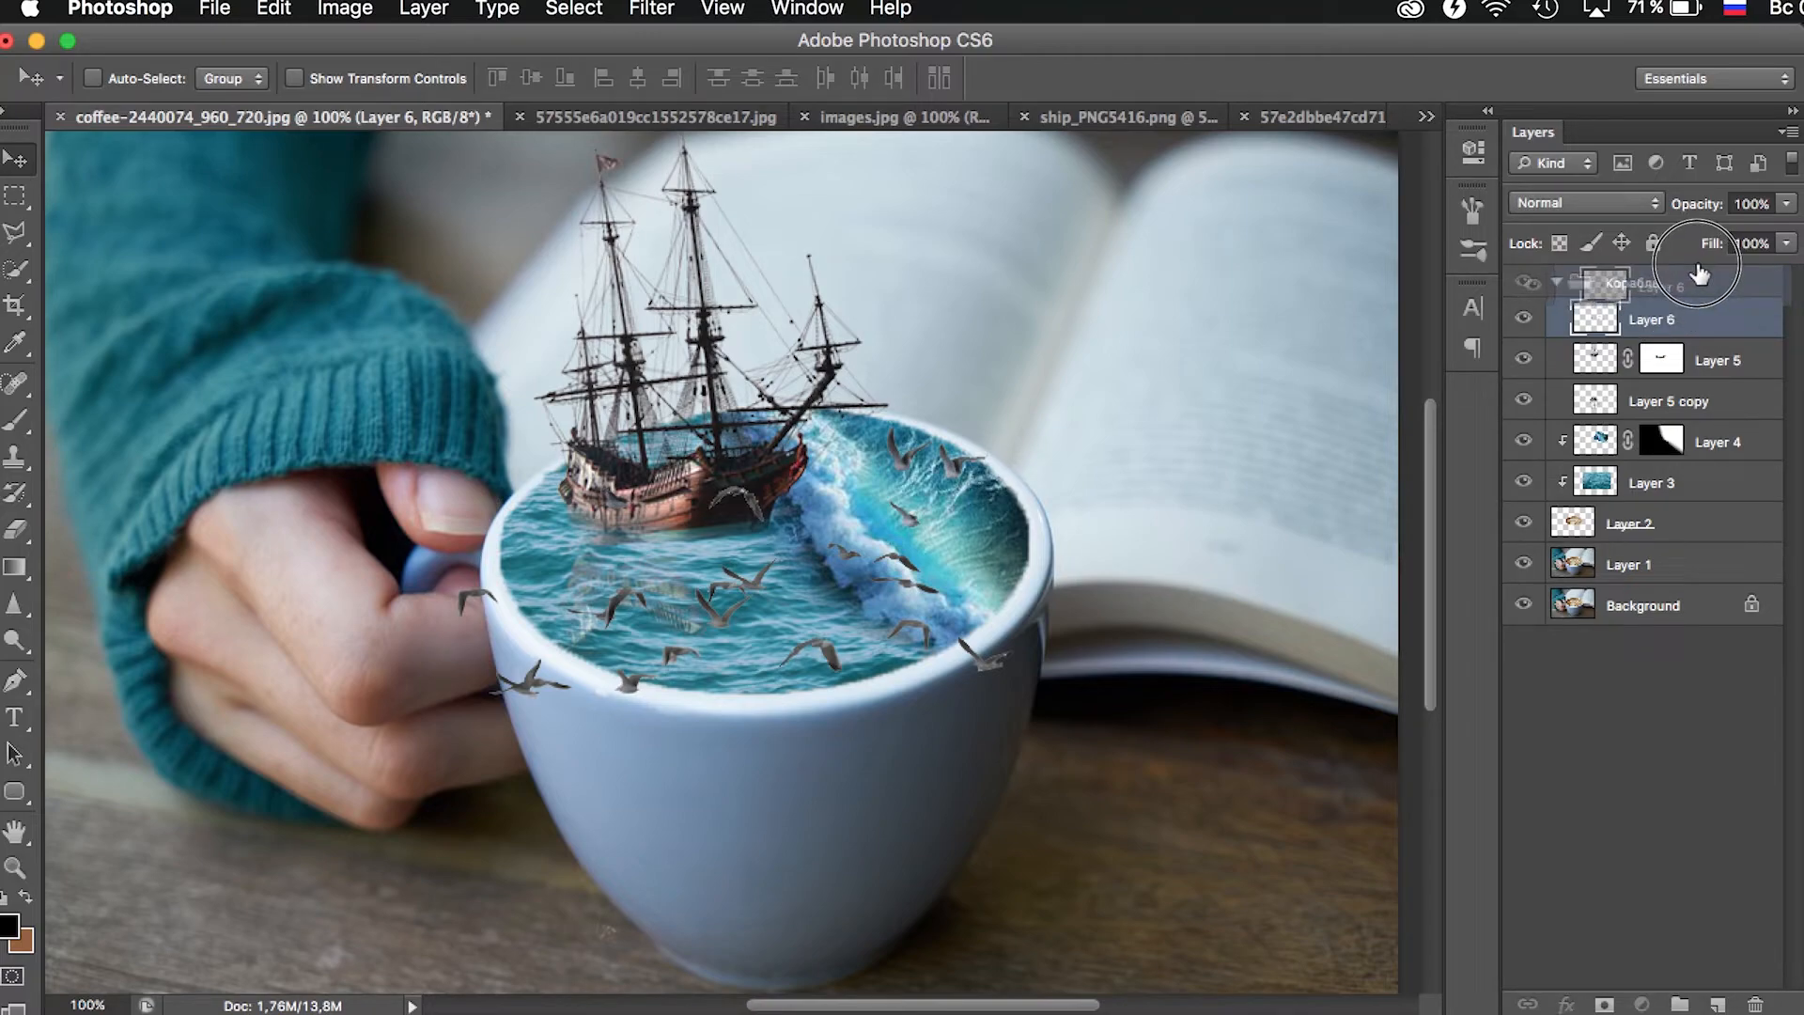
- Move the birds layer out of the Корабль group to the top of the layer stack and collapse the group
double_click(1689, 308)
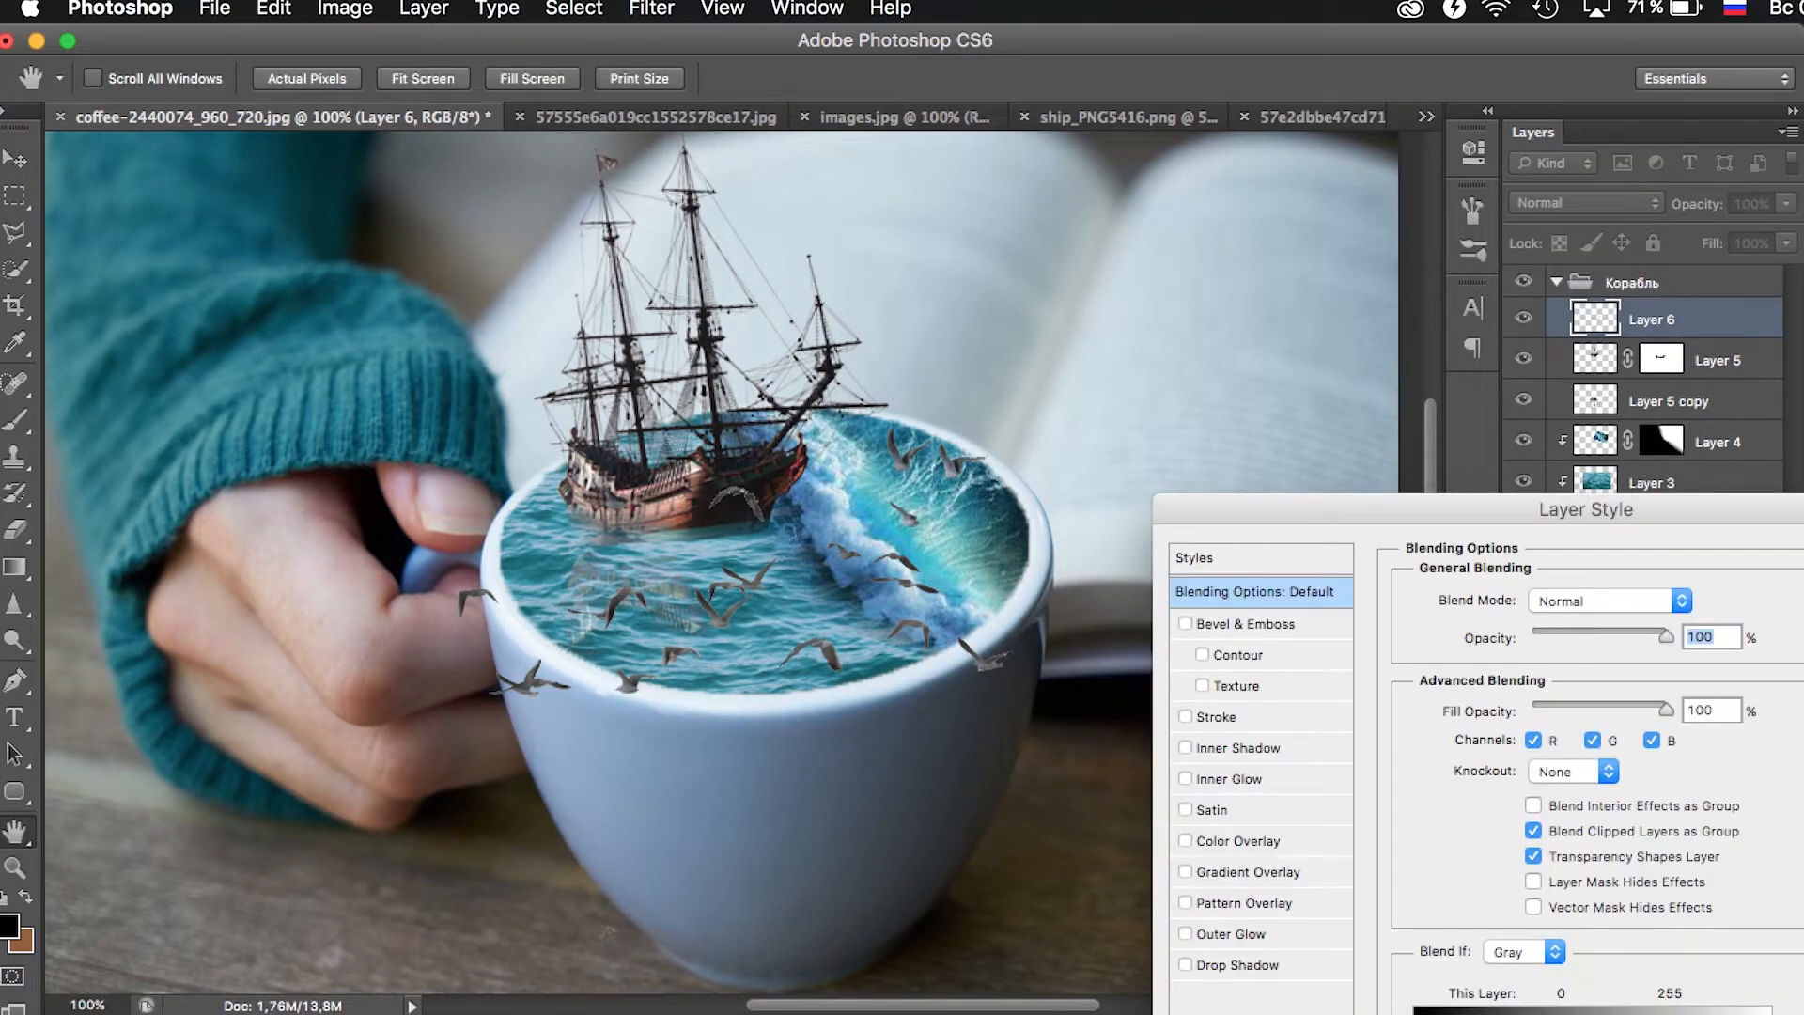
key(Escape)
drag(1681, 329, 1691, 278)
click(1557, 324)
click(1523, 324)
click(1523, 324)
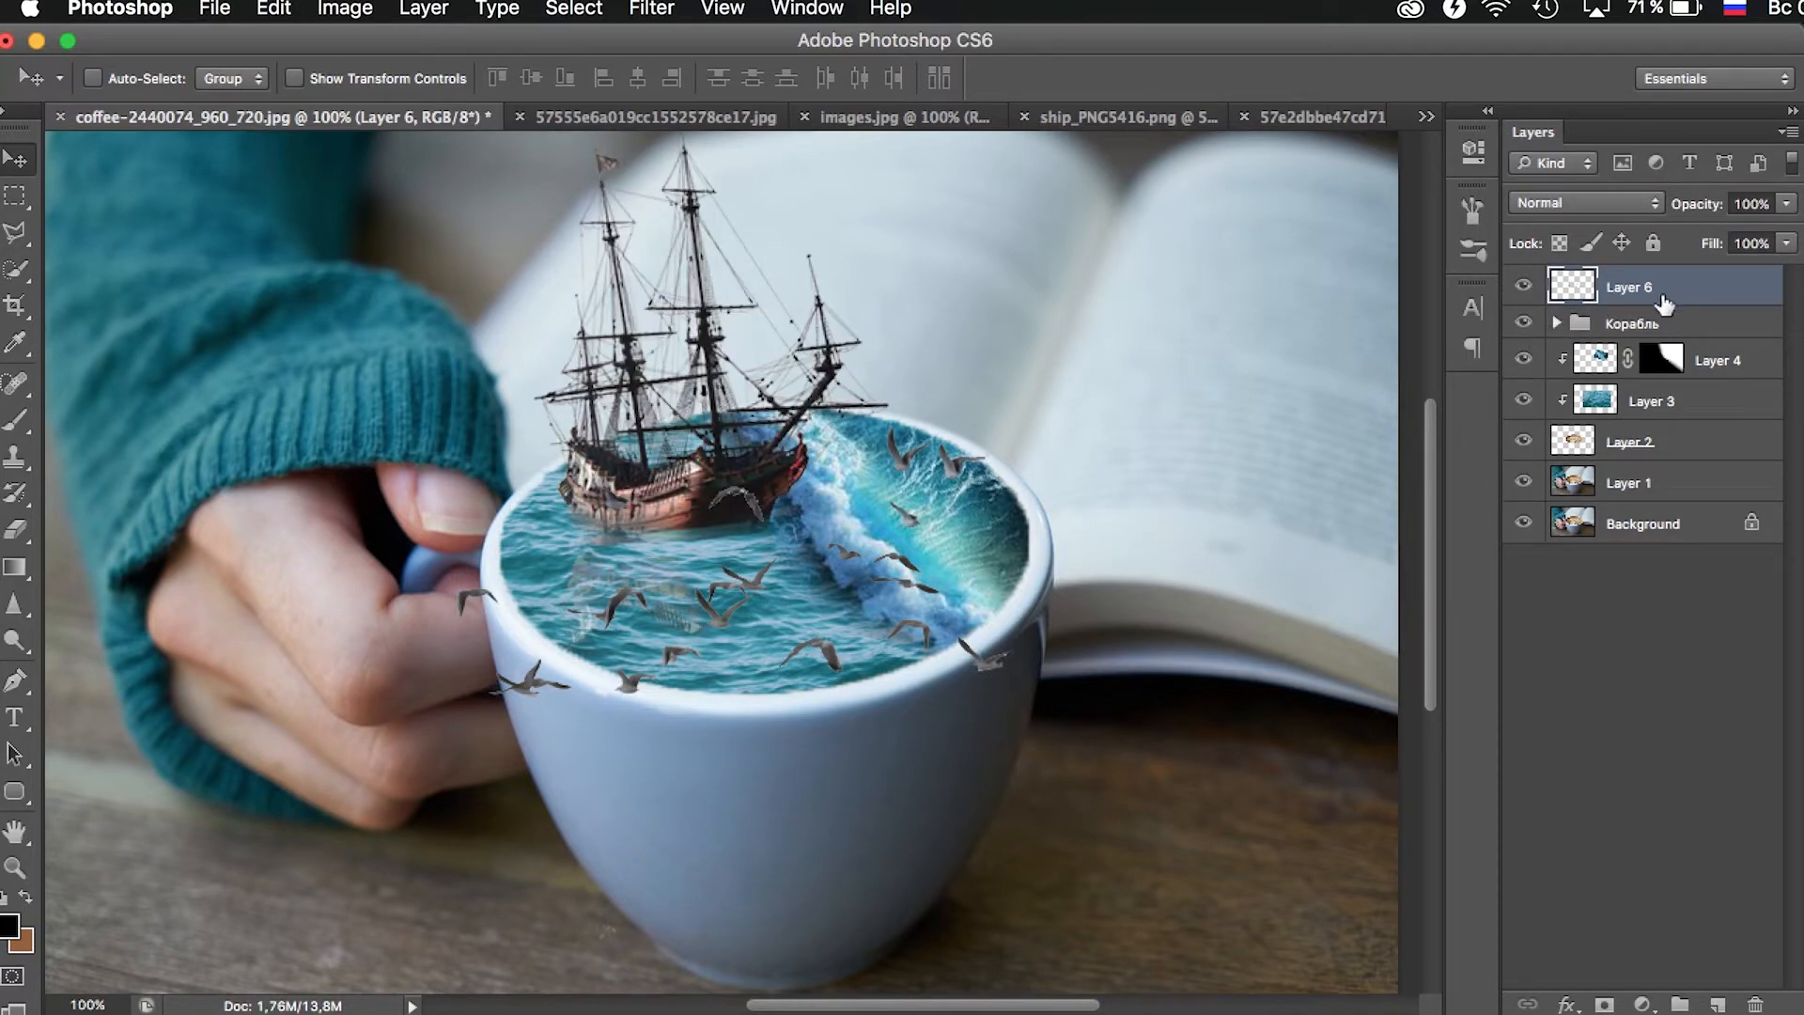
- Move the flock of birds up from the cup to the area around and beside the ship's masts
drag(721, 593, 897, 286)
scroll(892, 320, up, 3)
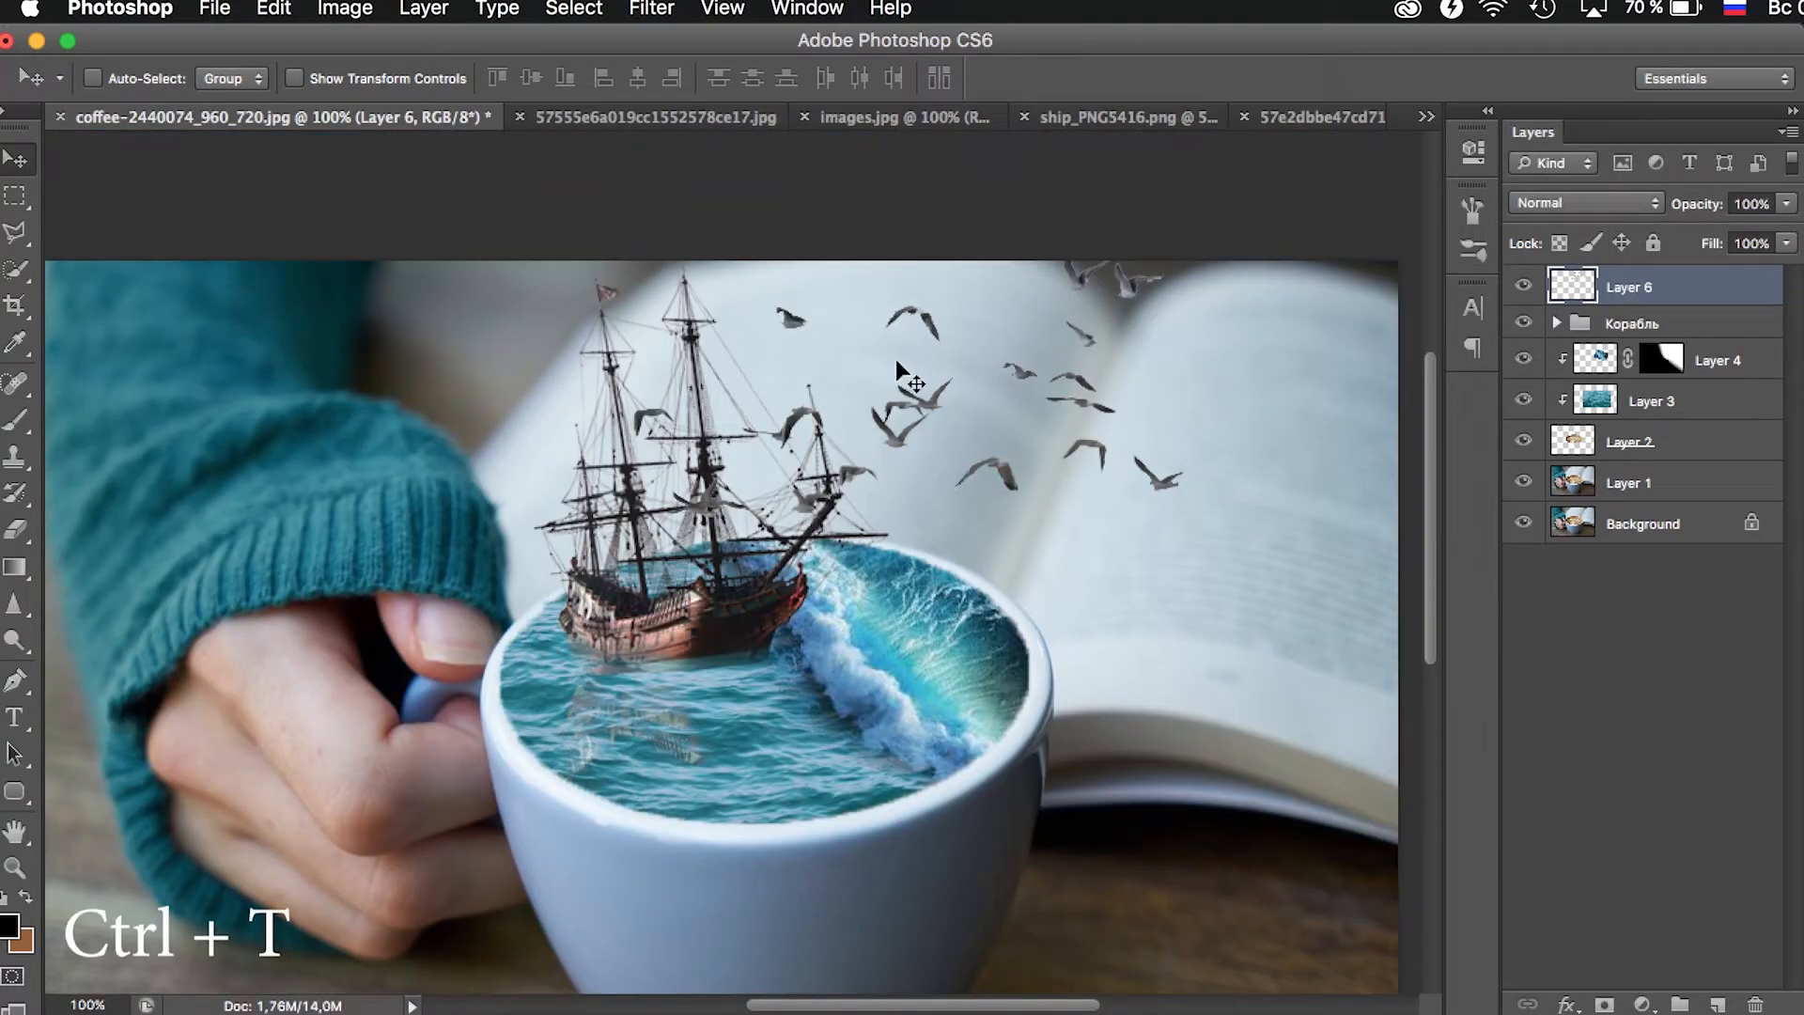
- Scale the flock of birds down proportionally so it sits smaller beside the ship's masts
key(ctrl+t)
drag(1186, 519, 1066, 404)
key(Return)
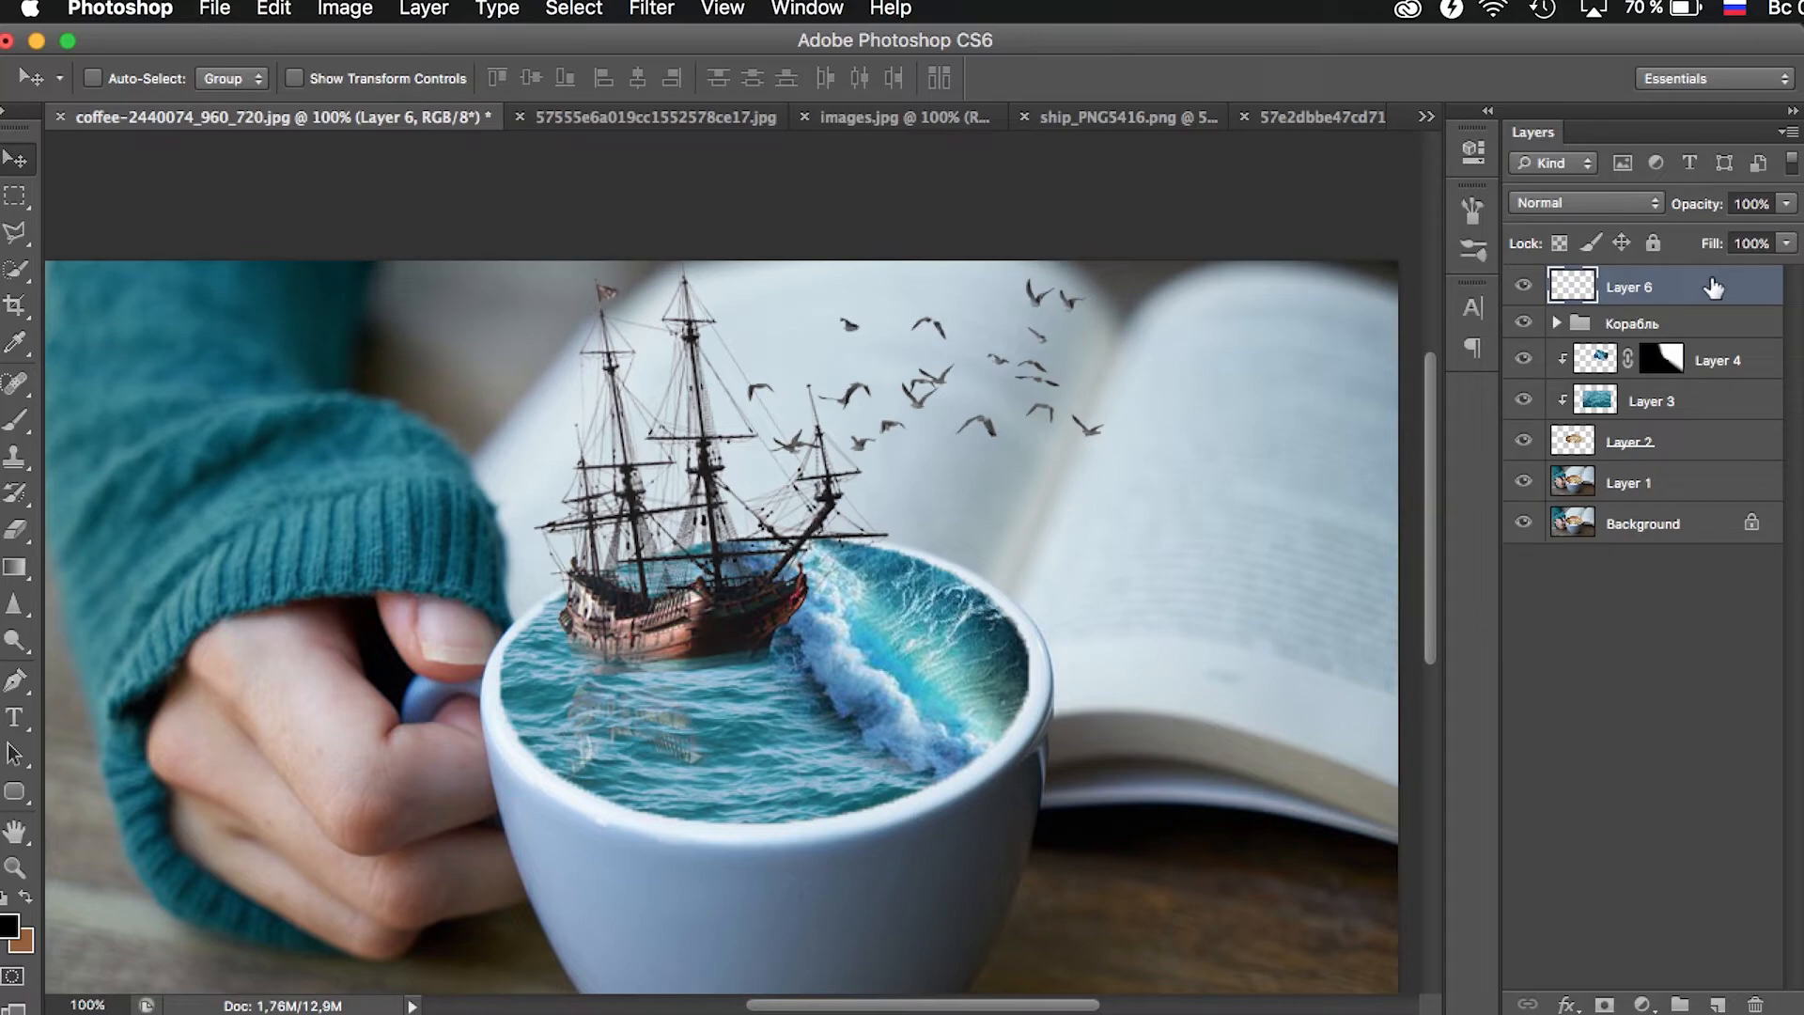
- Add a layer mask to the birds layer and fade several individual birds with a soft black brush at 50% opacity
click(1604, 1004)
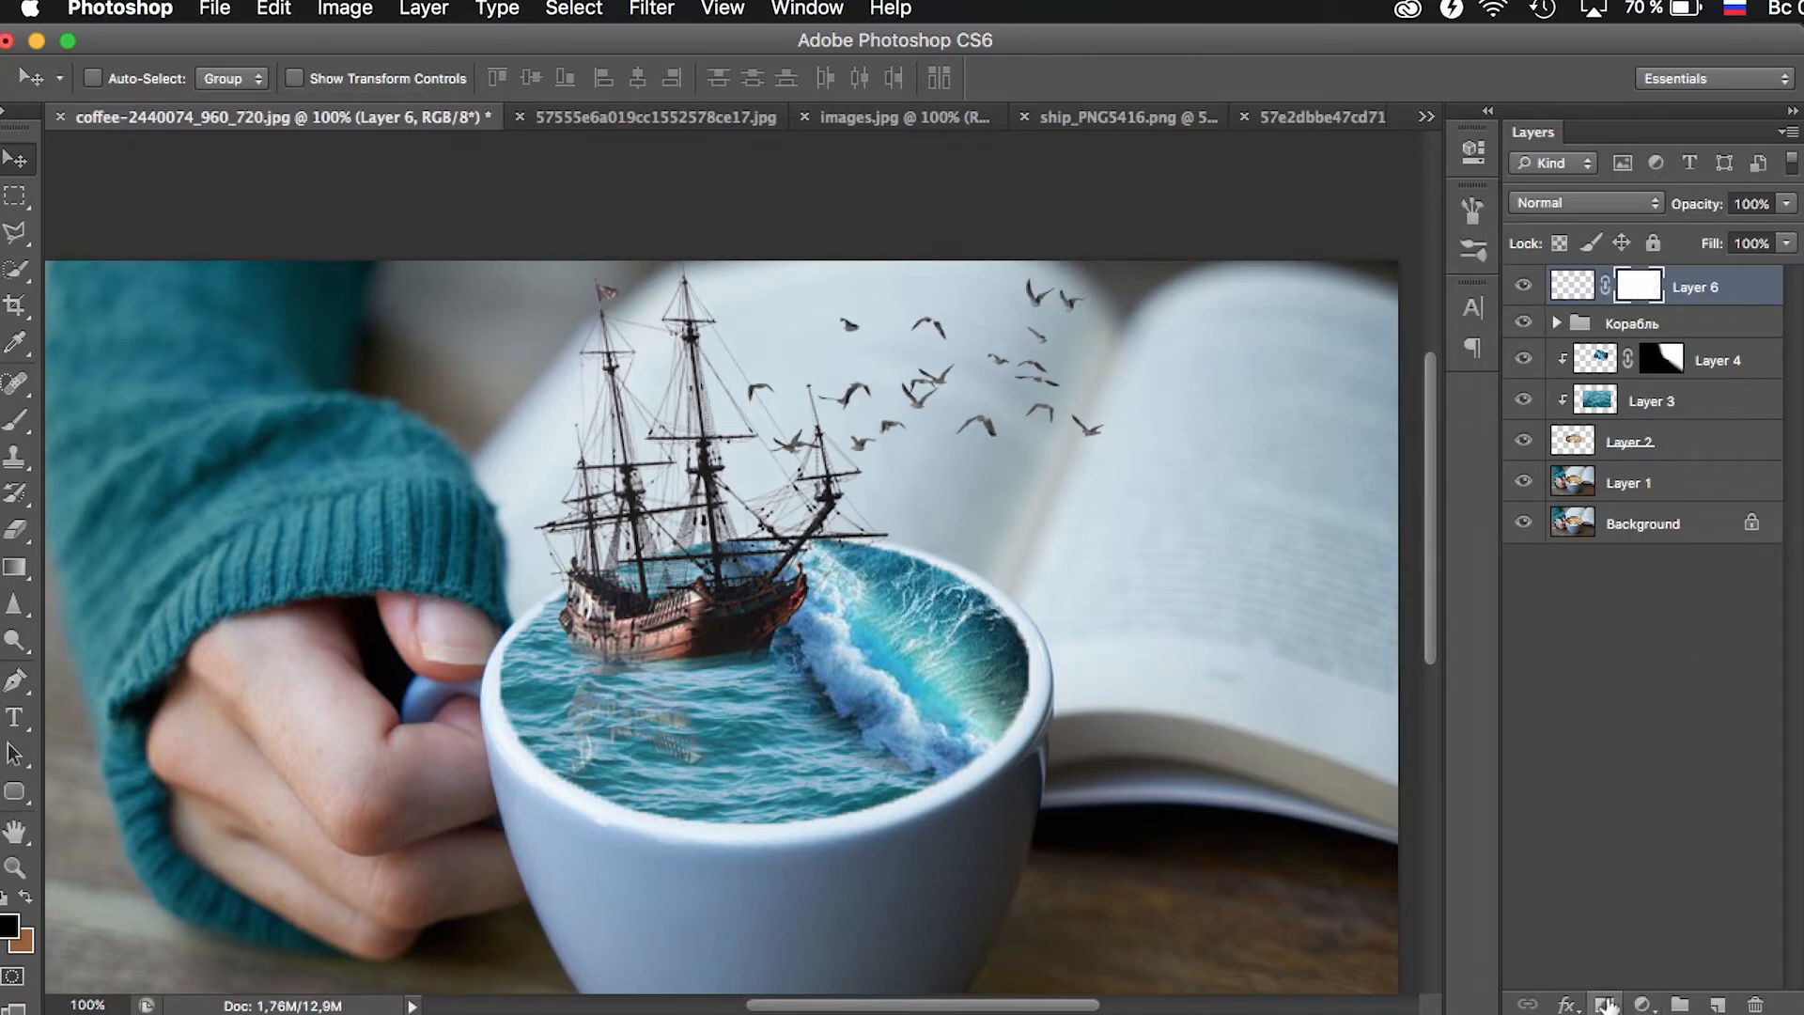
click(15, 420)
click(27, 898)
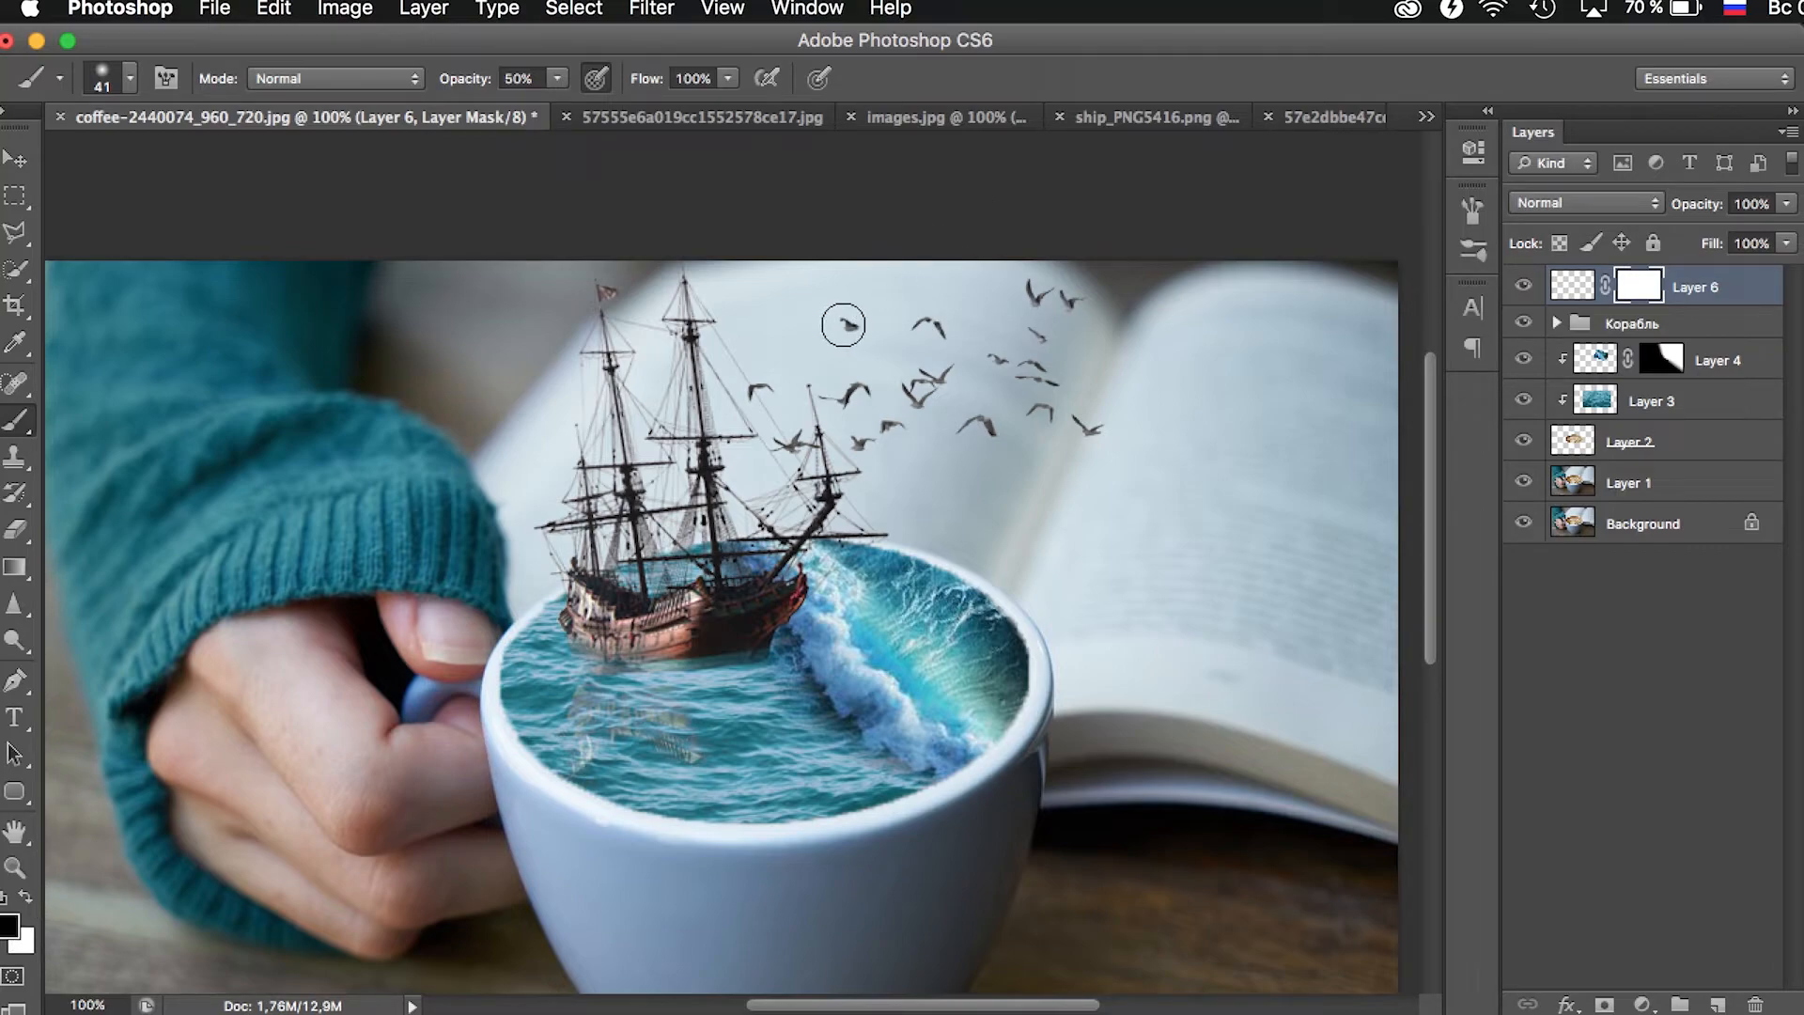
click(754, 390)
click(1071, 301)
click(988, 357)
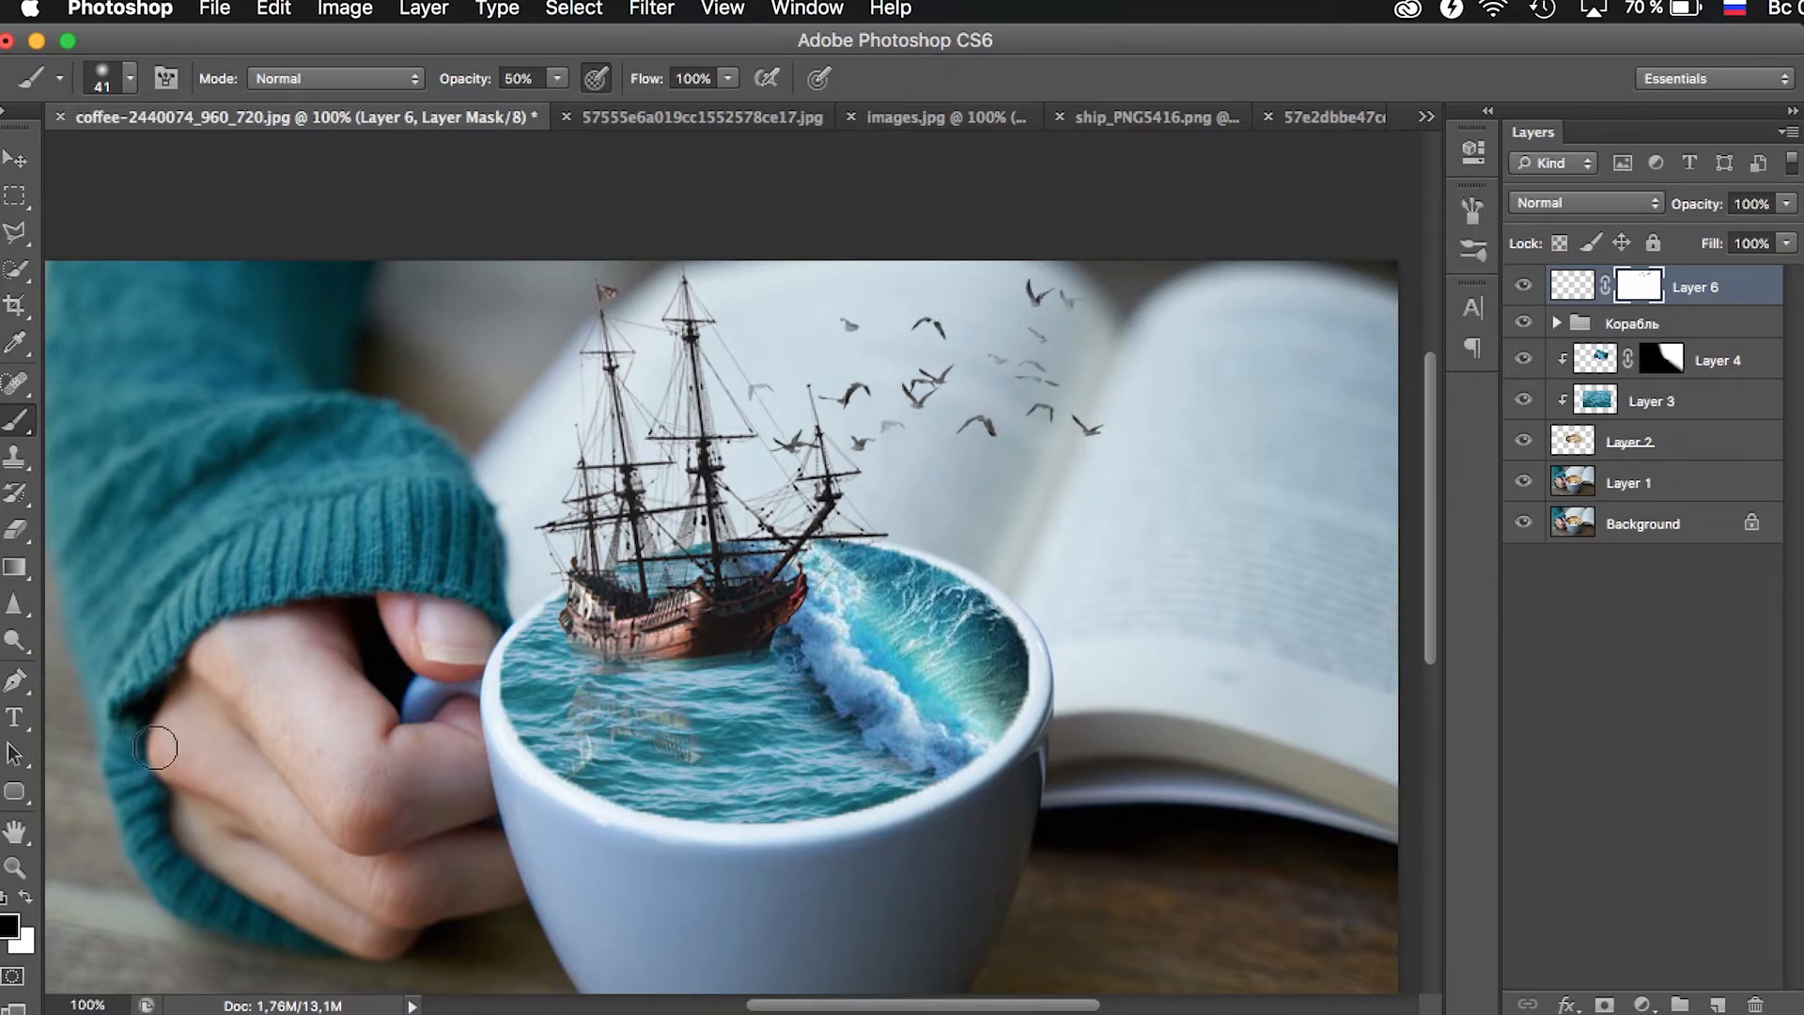
- Create a new group named Фильтры at the top of the layer stack
click(15, 866)
alt+click(1026, 409)
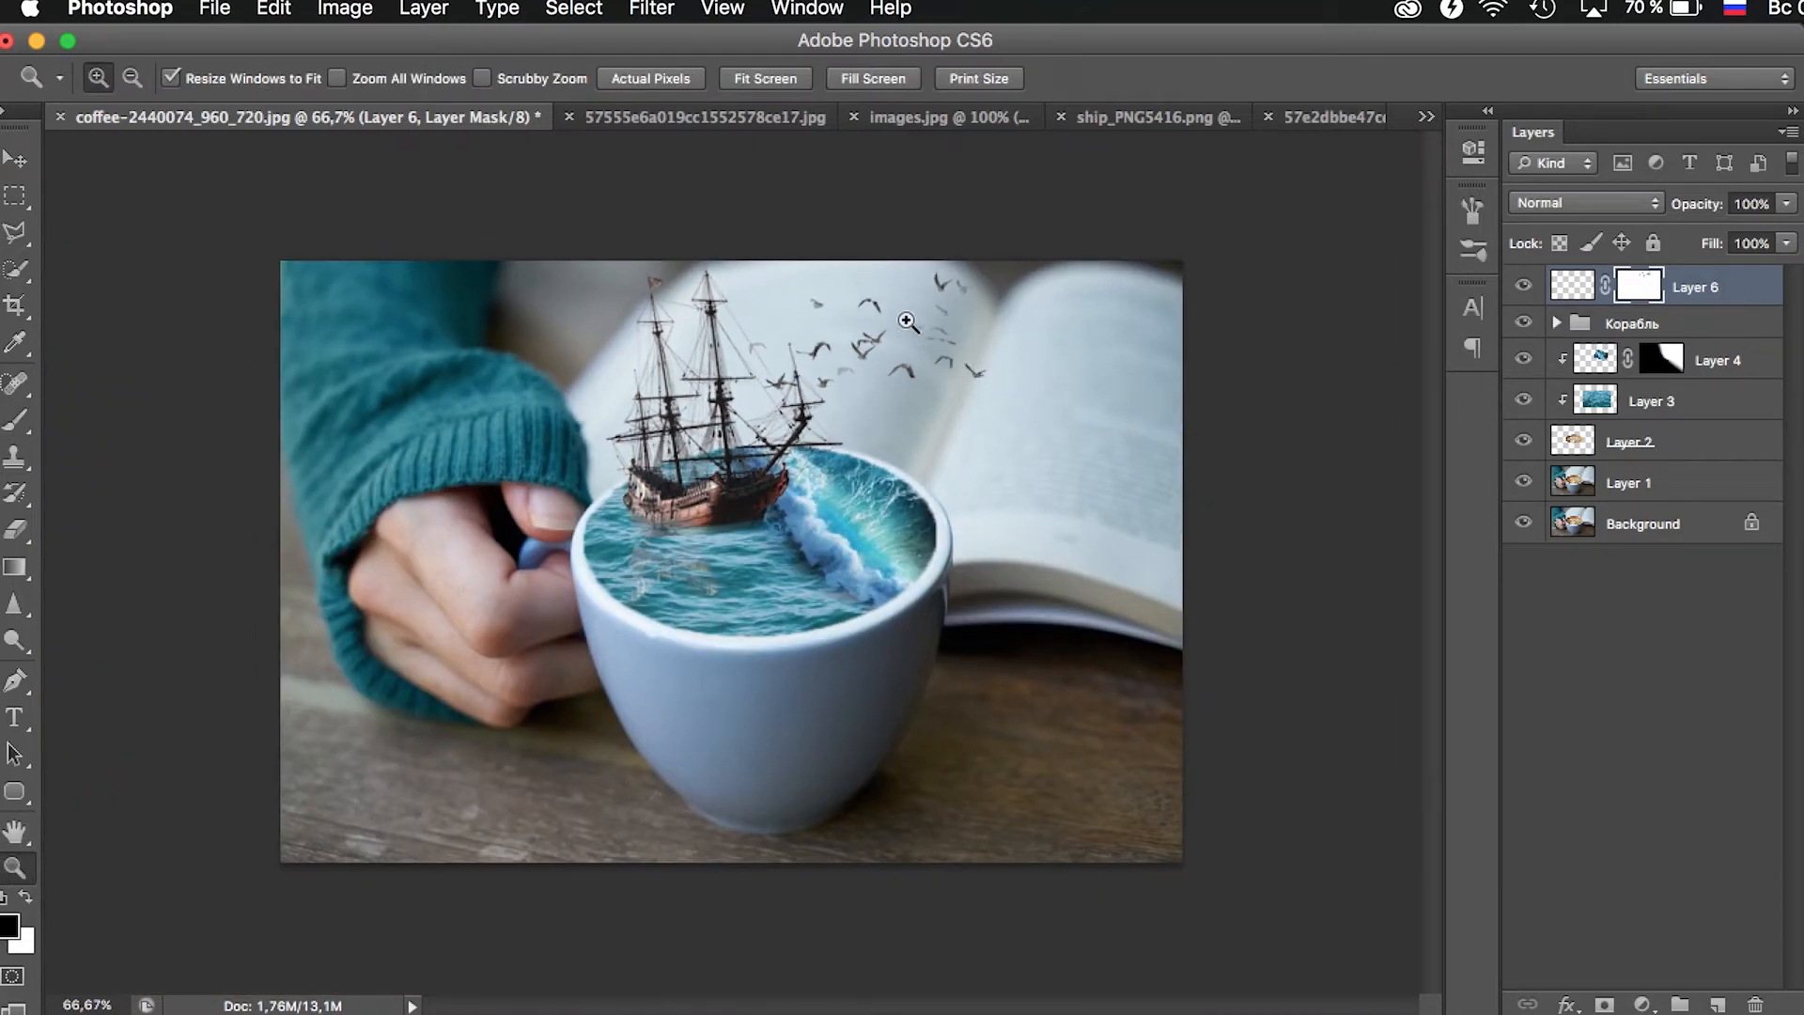
click(906, 281)
alt+click(951, 325)
click(1680, 1003)
double_click(1630, 282)
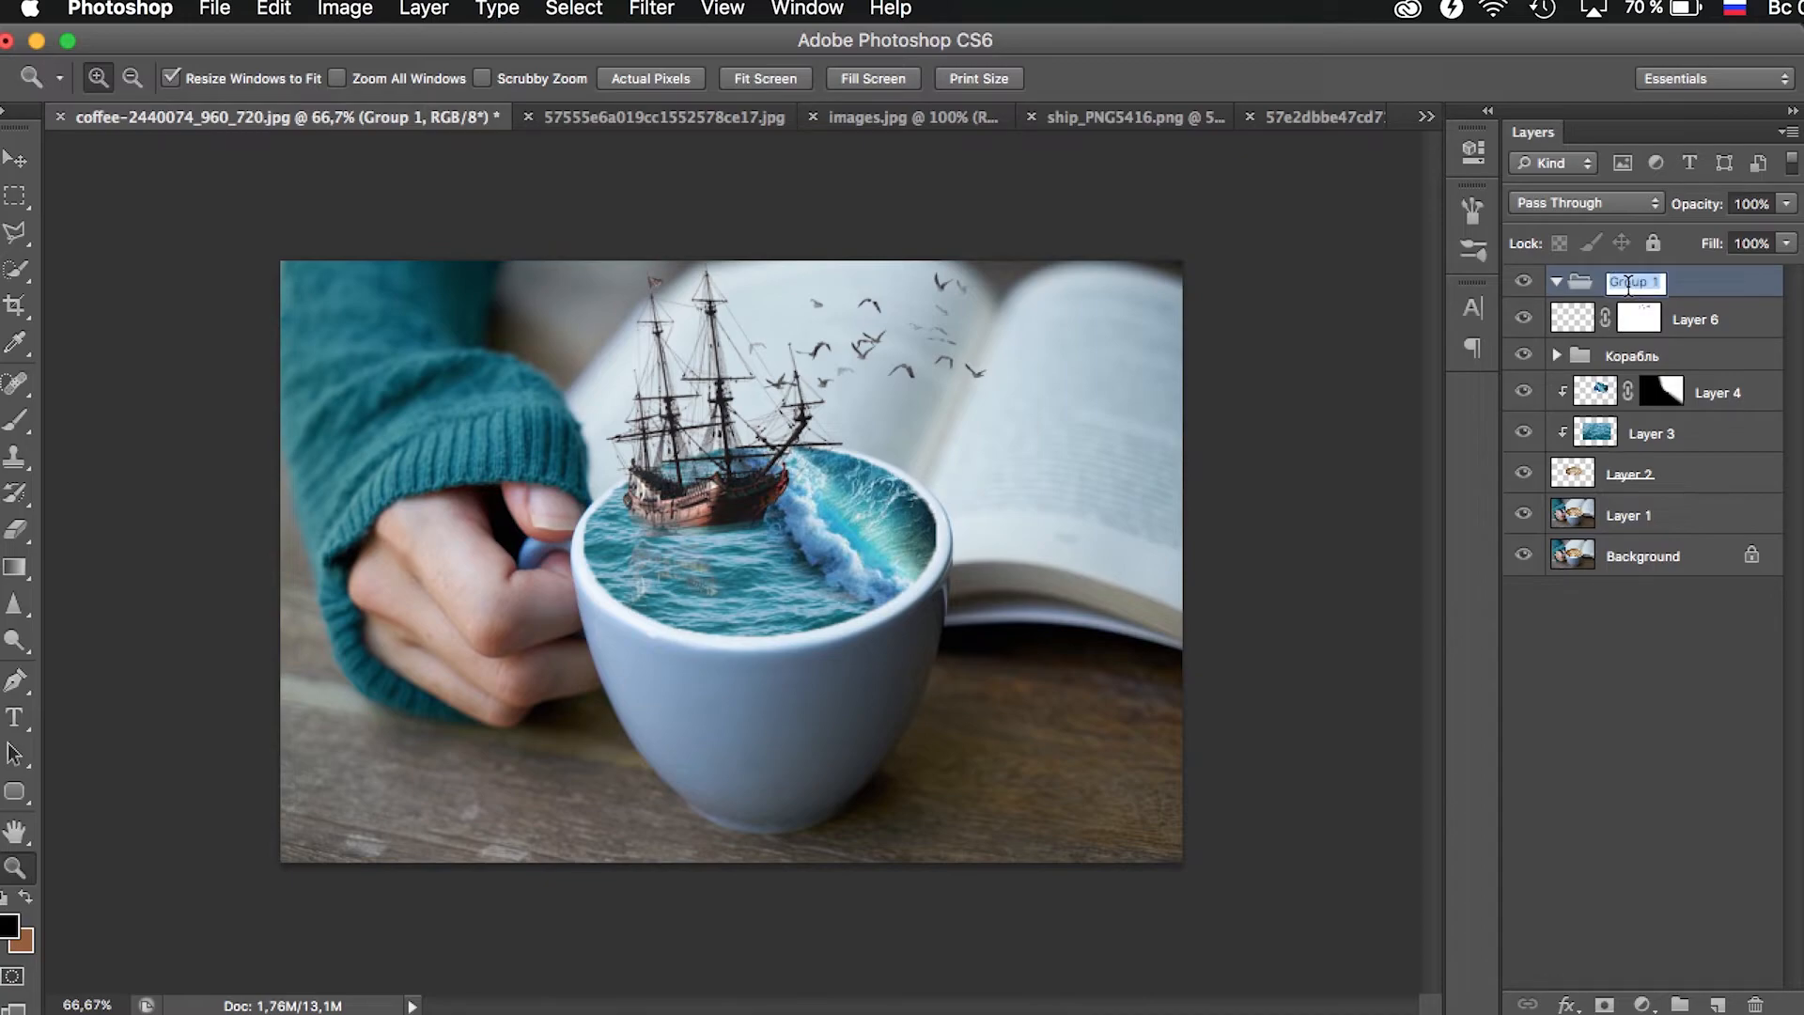
text(Фильтры)
key(Return)
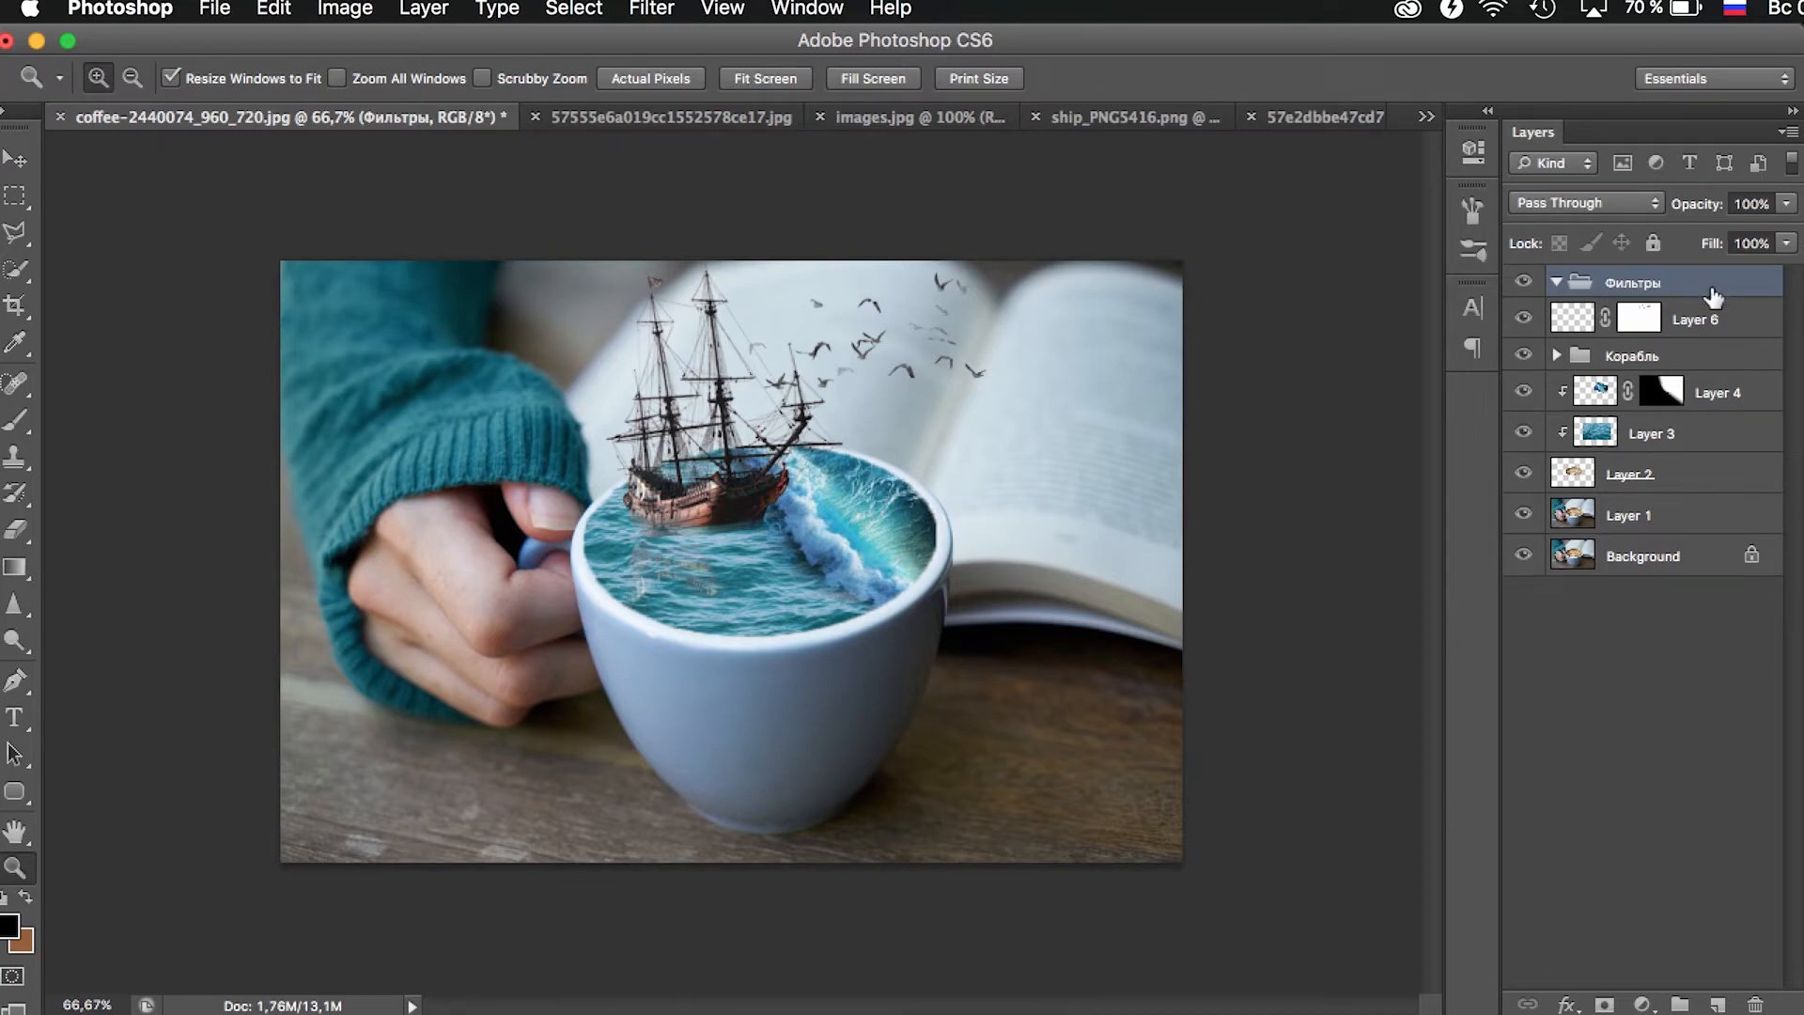
- Add a Hue/Saturation adjustment layer in the Фильтры group with Hue -11, Saturation +1 and Lightness -3
click(1642, 1003)
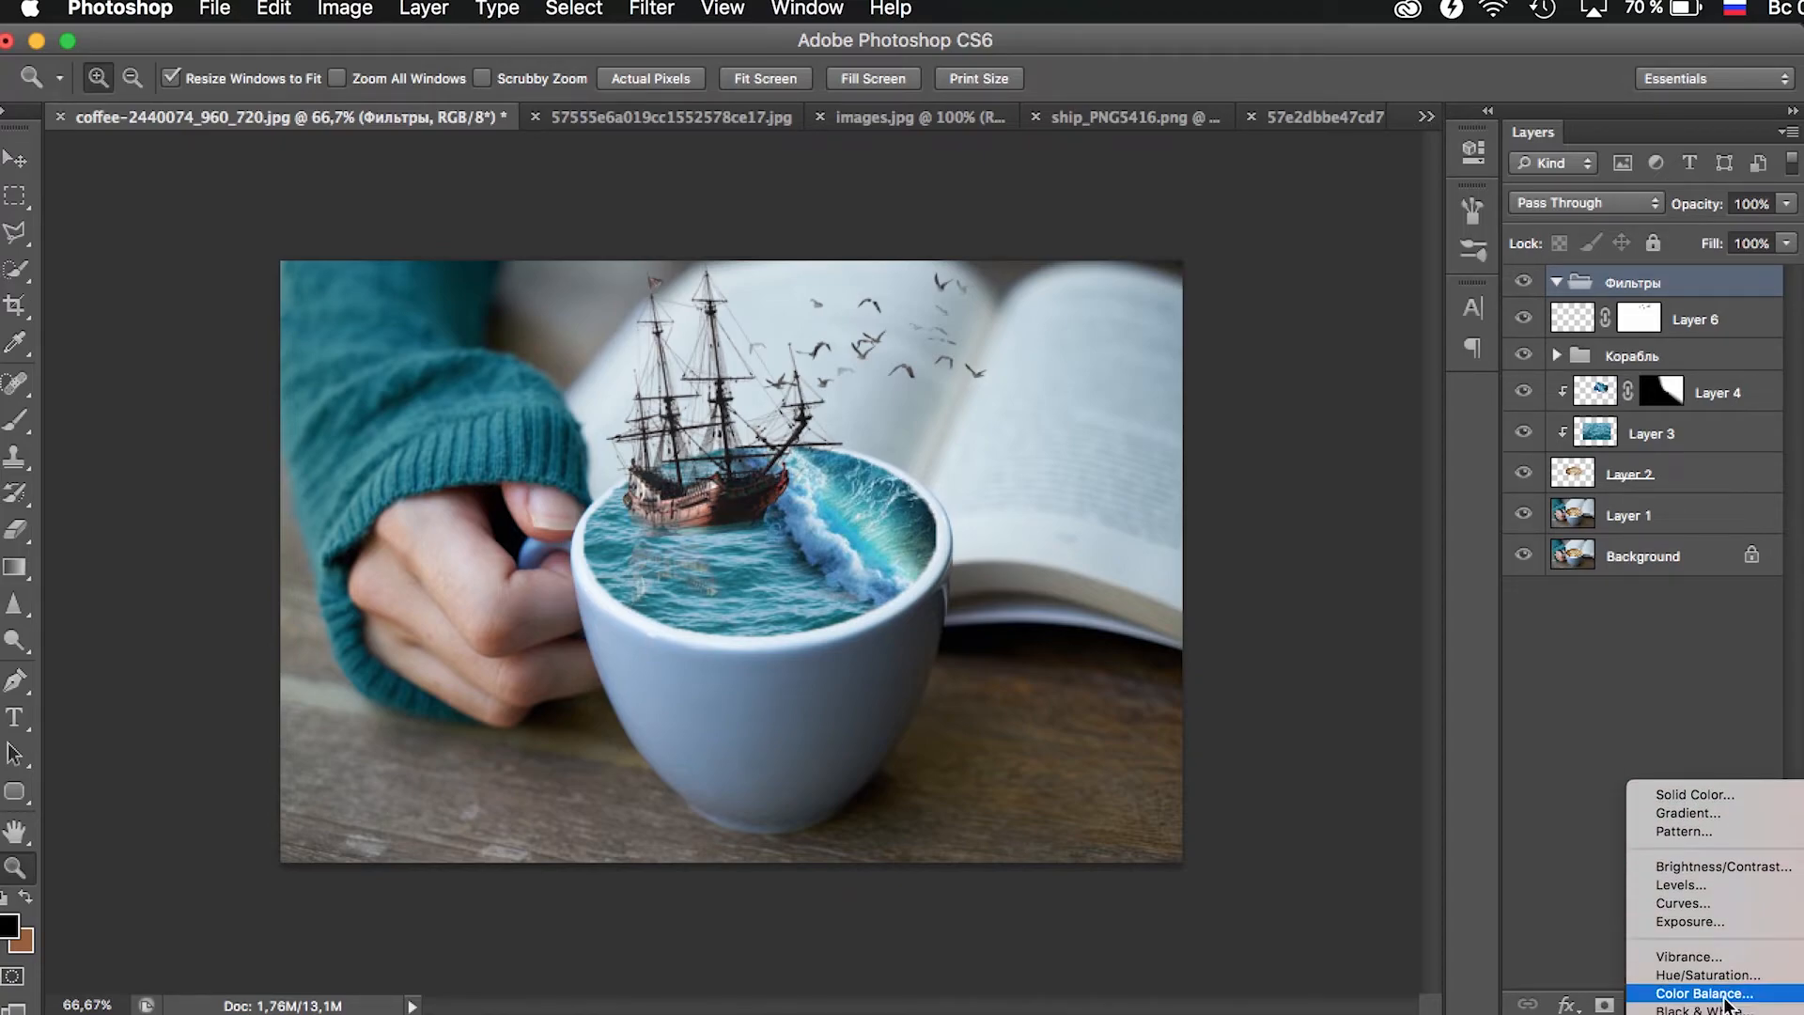
click(1692, 974)
drag(1217, 331, 1227, 430)
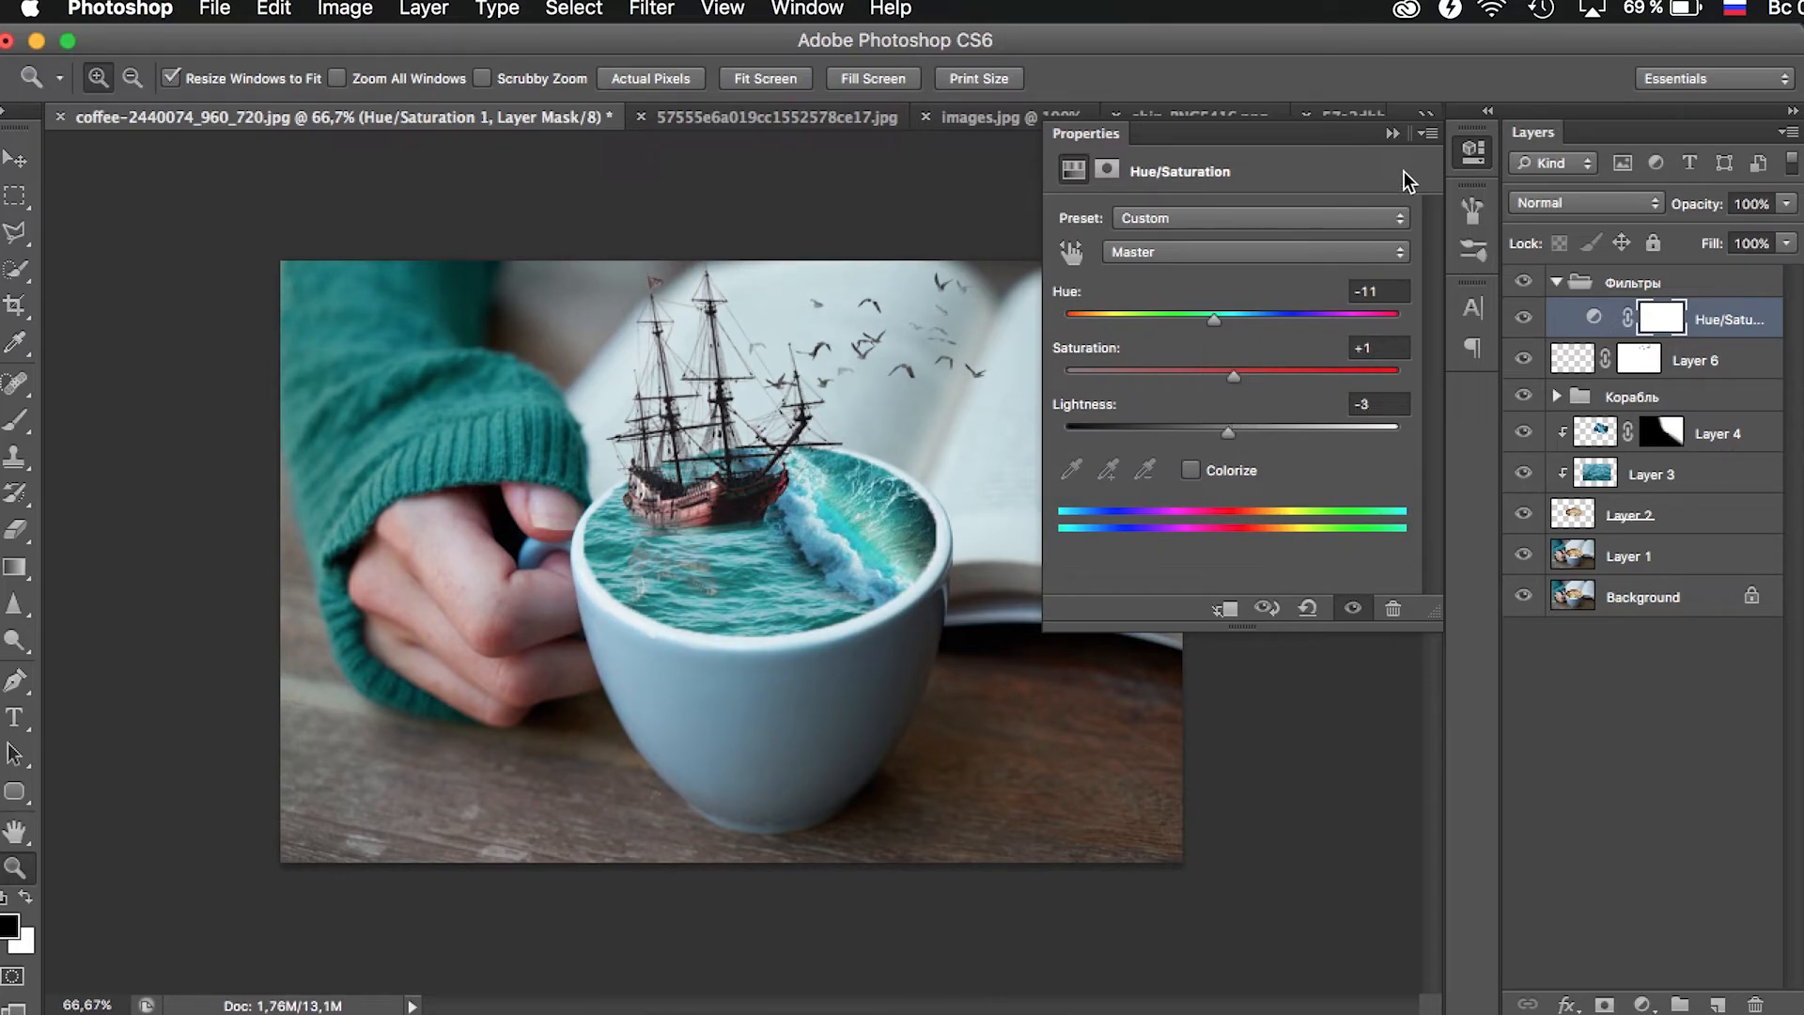
click(1390, 133)
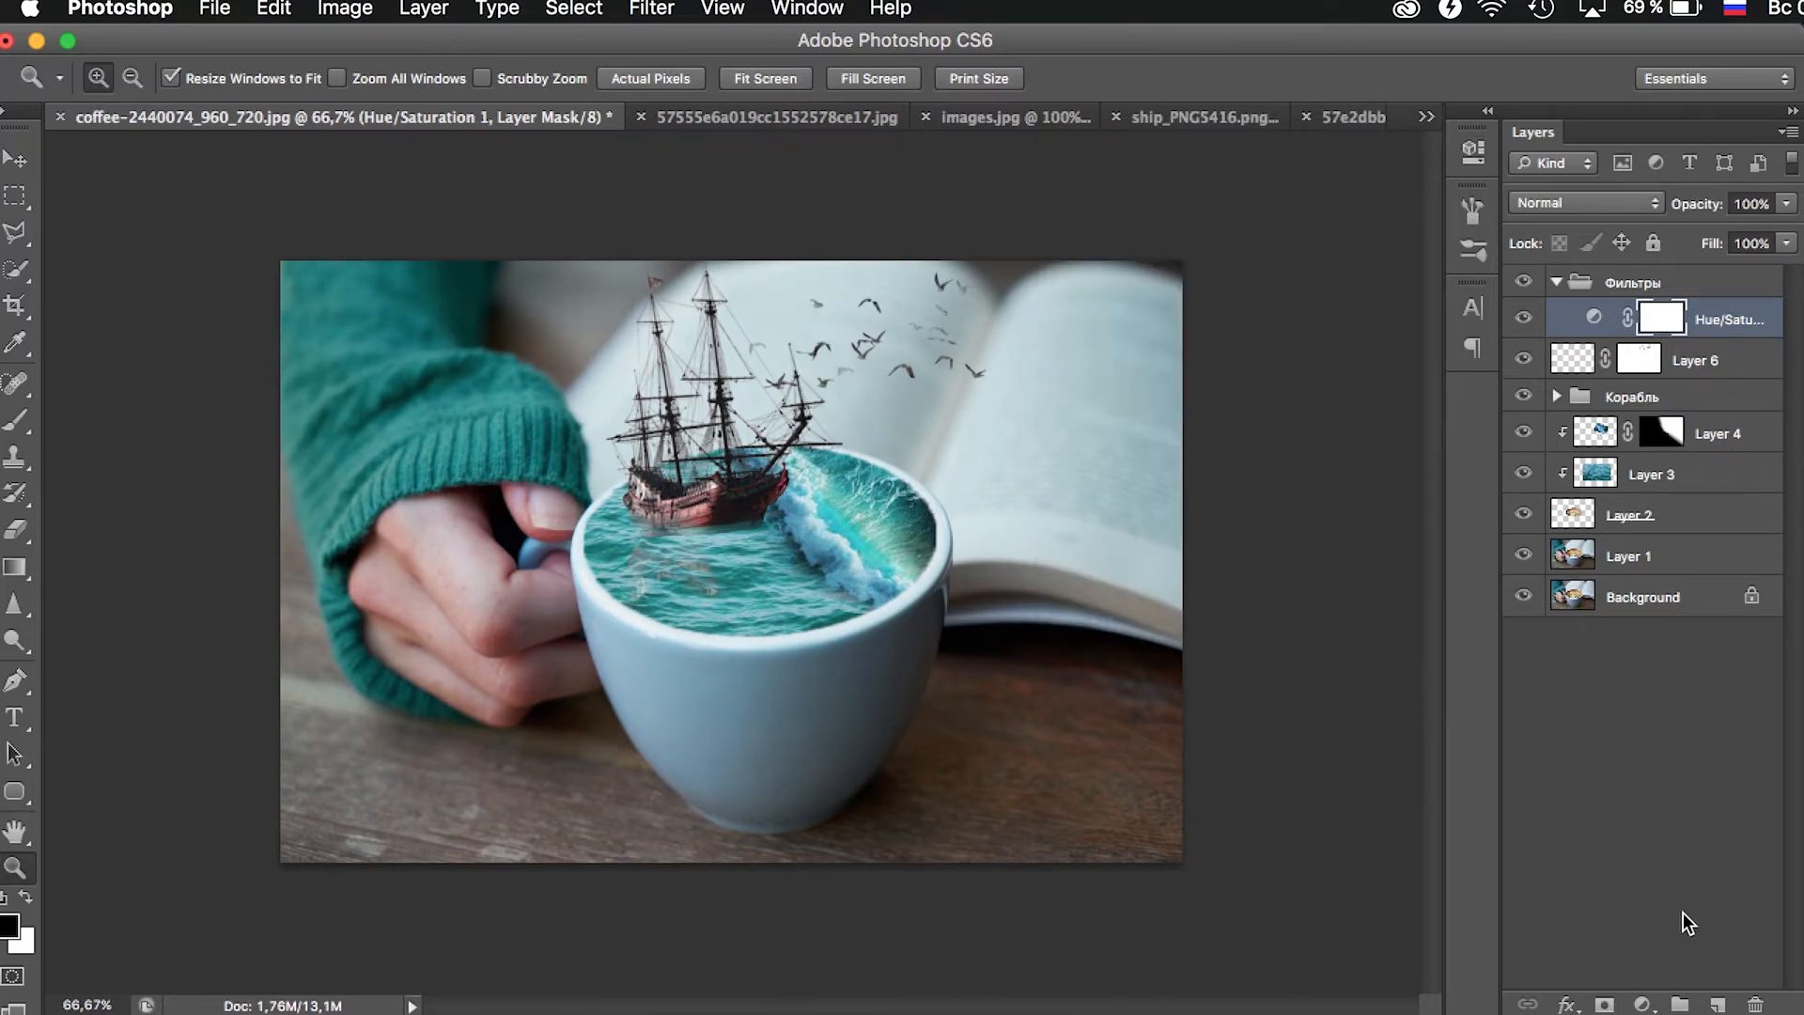
- Add a Brightness/Contrast adjustment layer in the Фильтры group with Brightness 10 and Contrast 9
click(1642, 1004)
click(1716, 867)
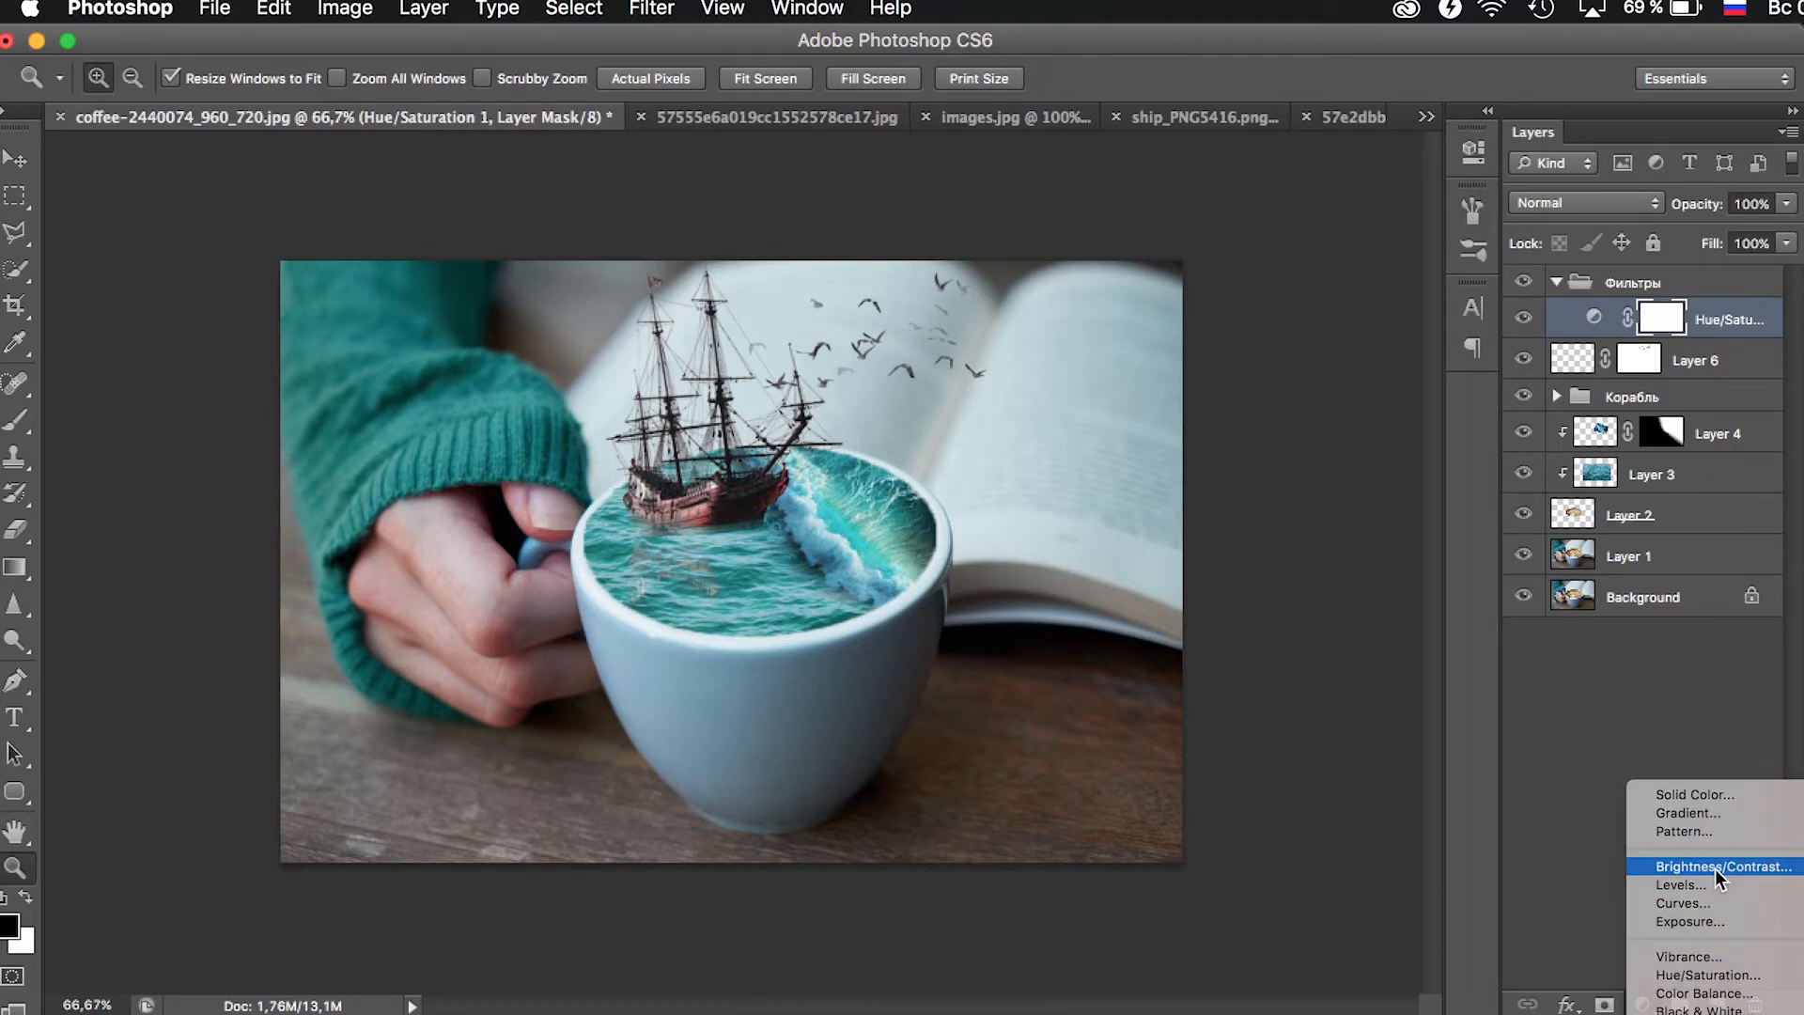
drag(1237, 290, 1260, 325)
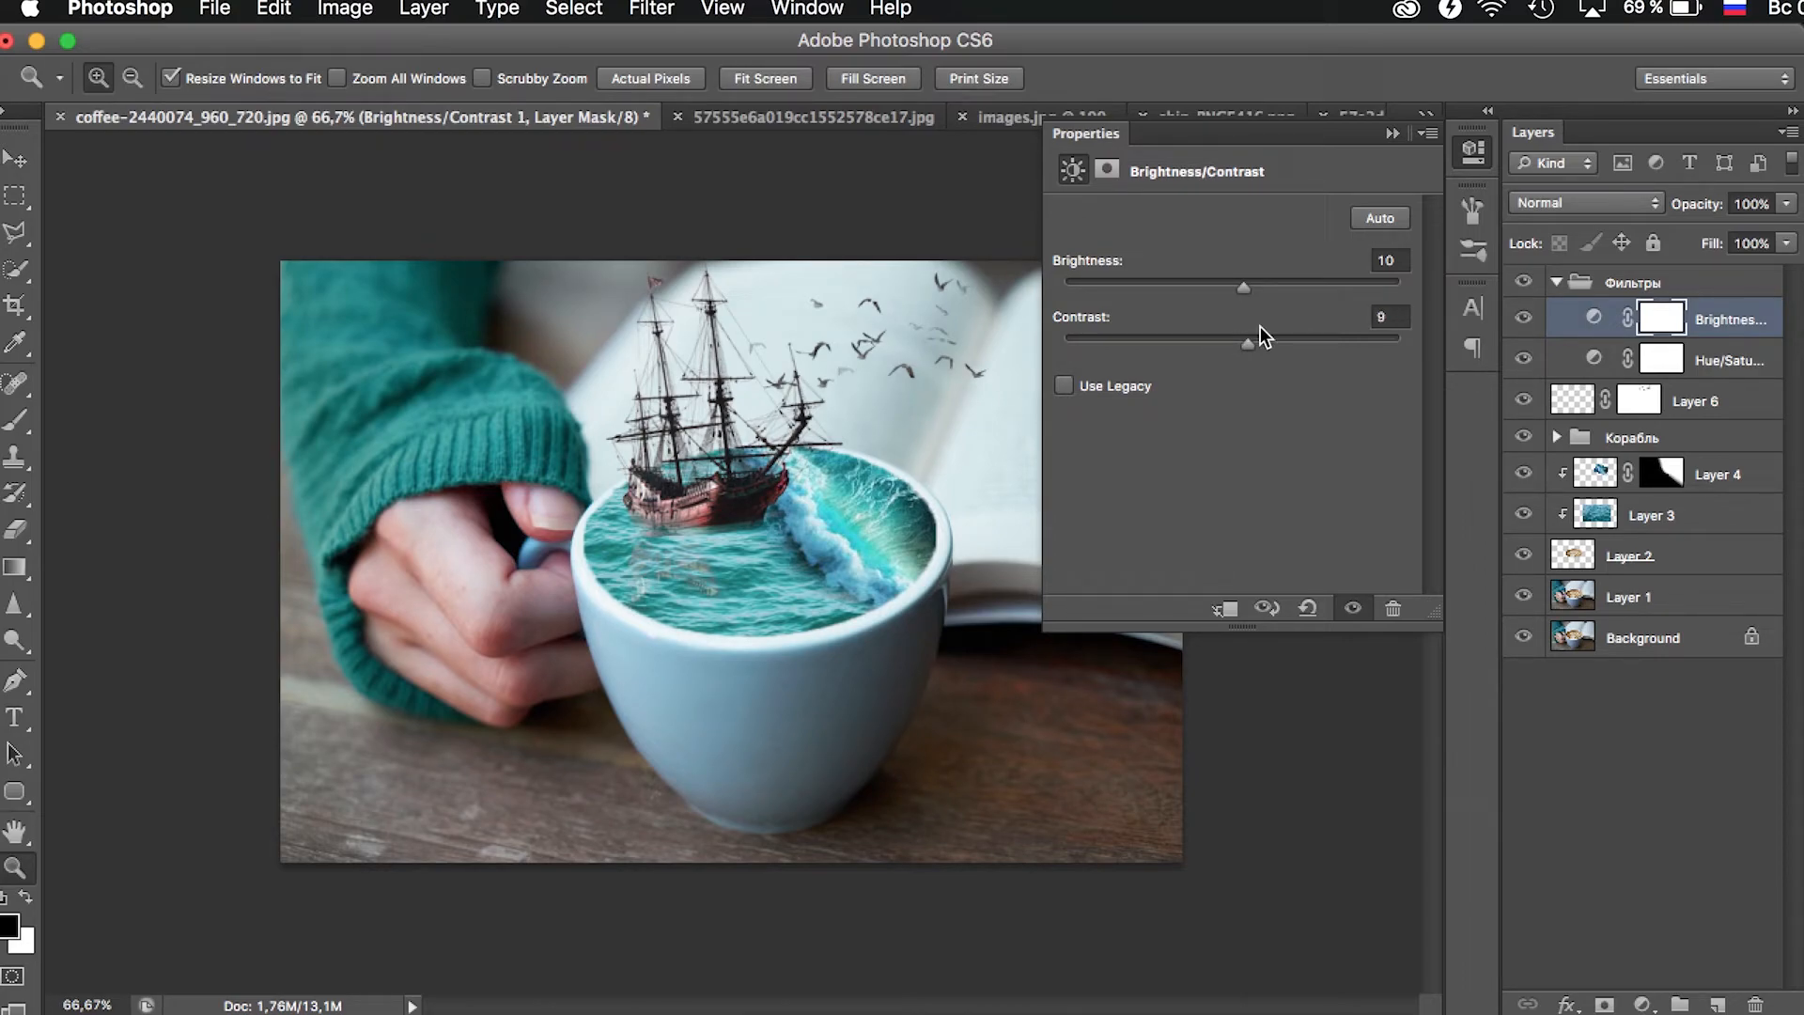
click(1393, 132)
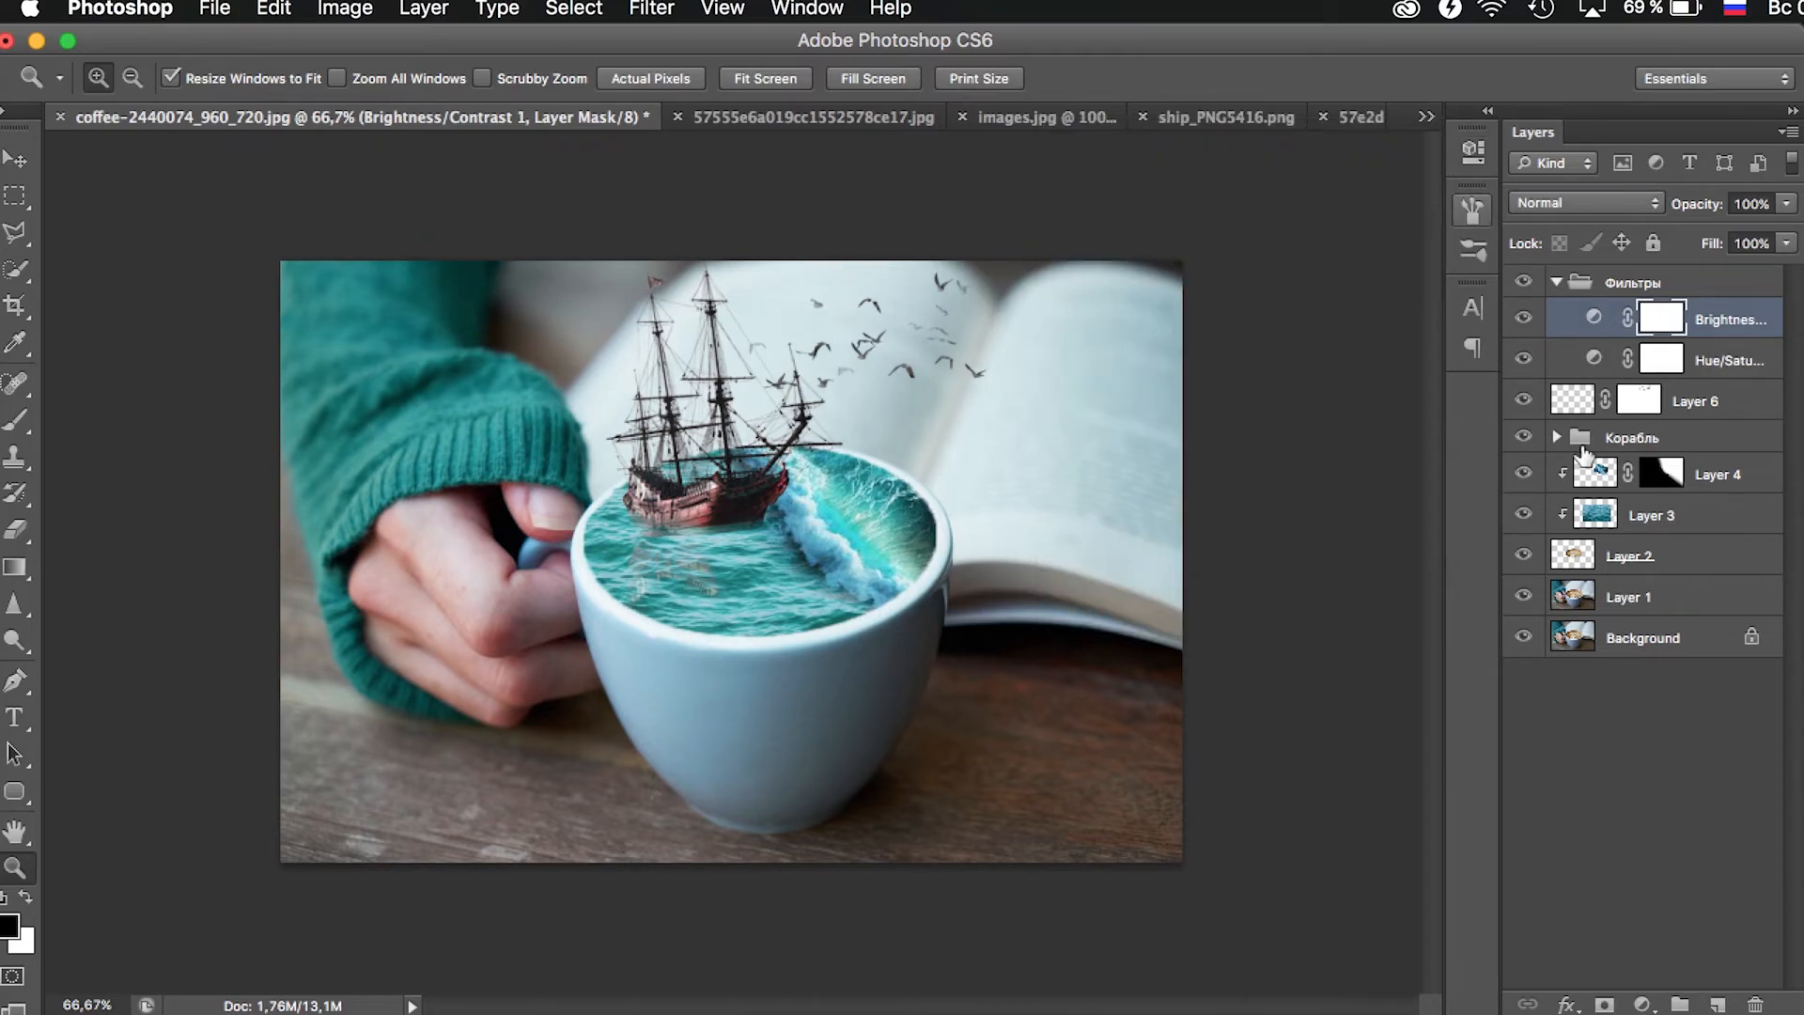
- Add a Color Balance adjustment layer with slight midtone shifts, and compare the image with the Фильтры group hidden and shown
click(1640, 1002)
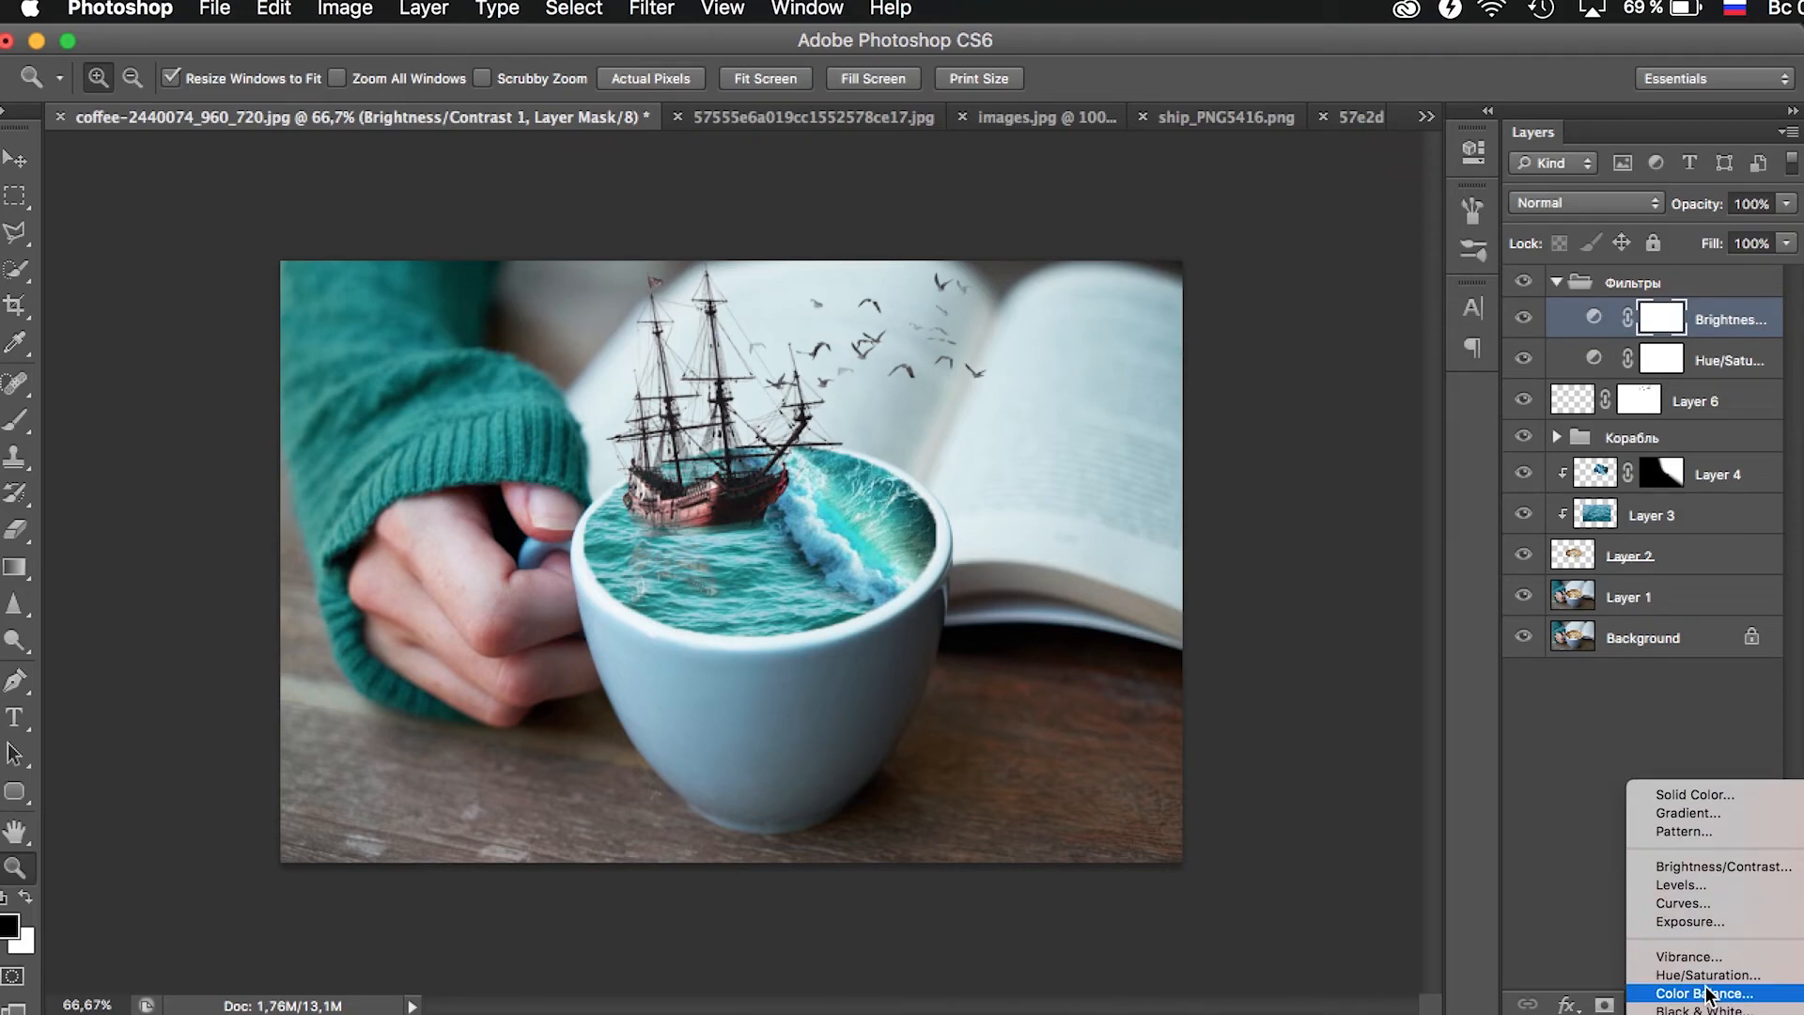
click(1707, 994)
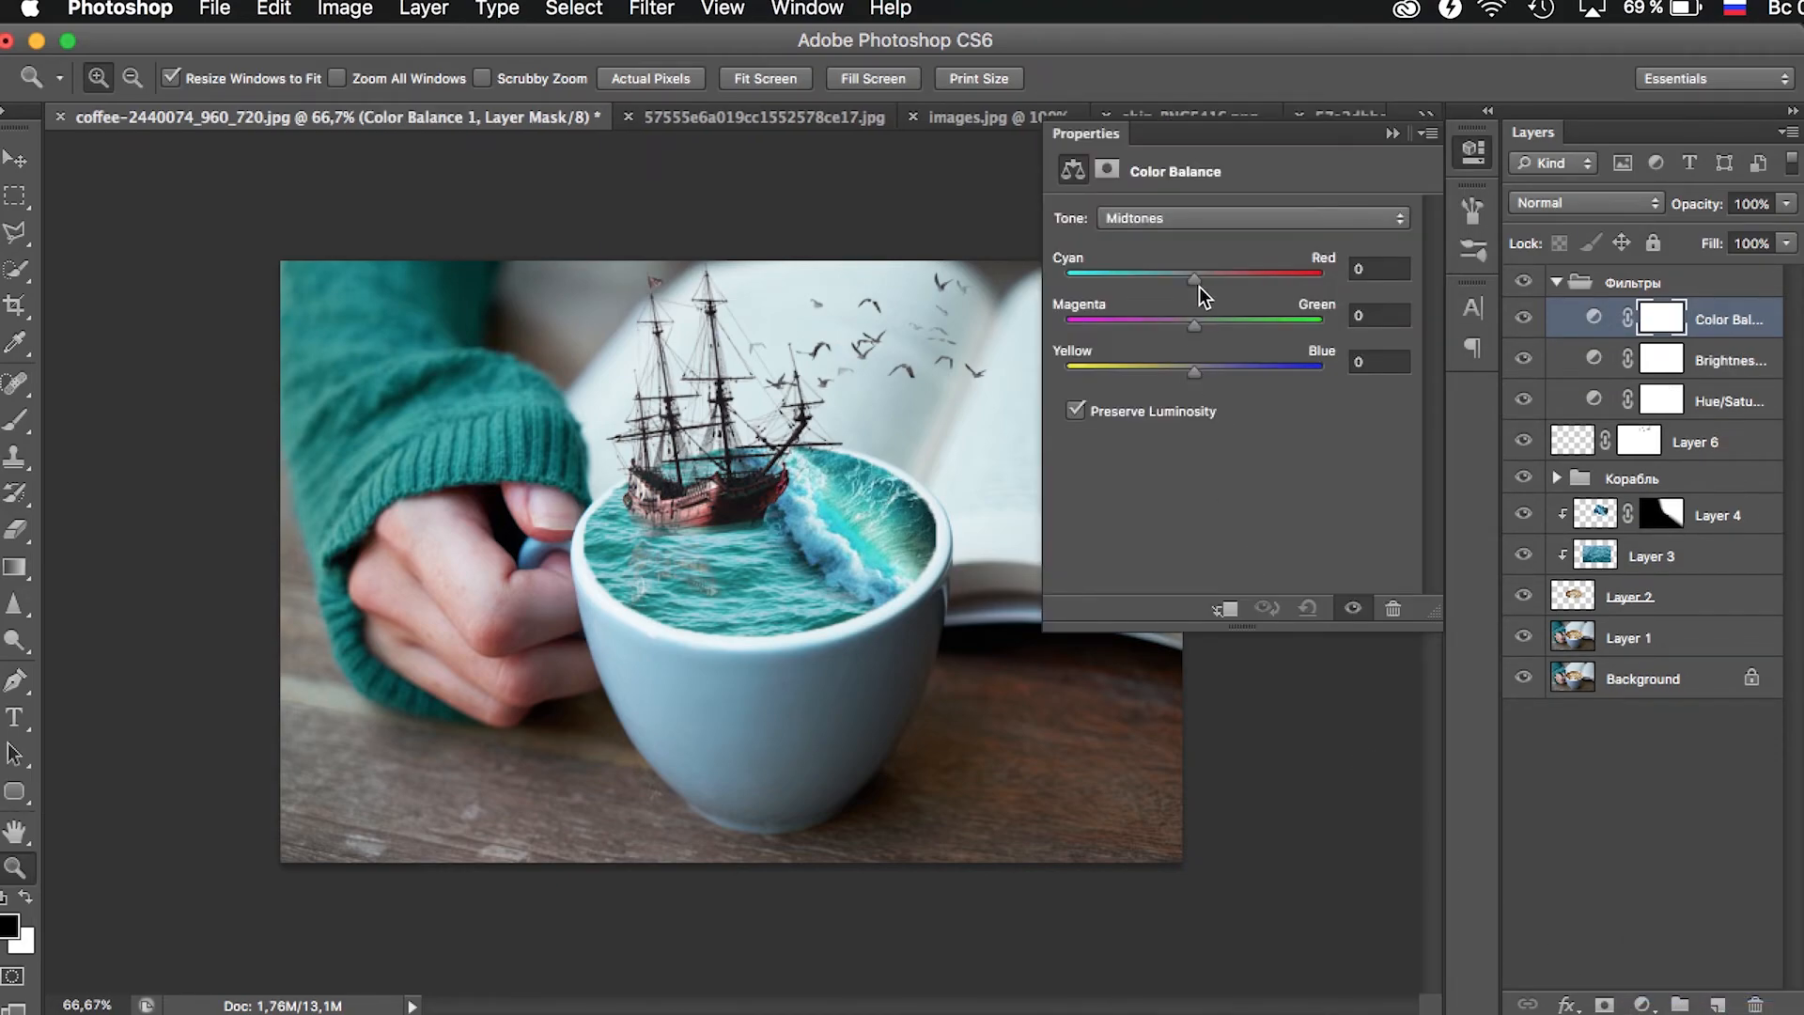
drag(1197, 273, 1206, 274)
drag(1194, 318, 1200, 368)
click(1392, 133)
click(1522, 283)
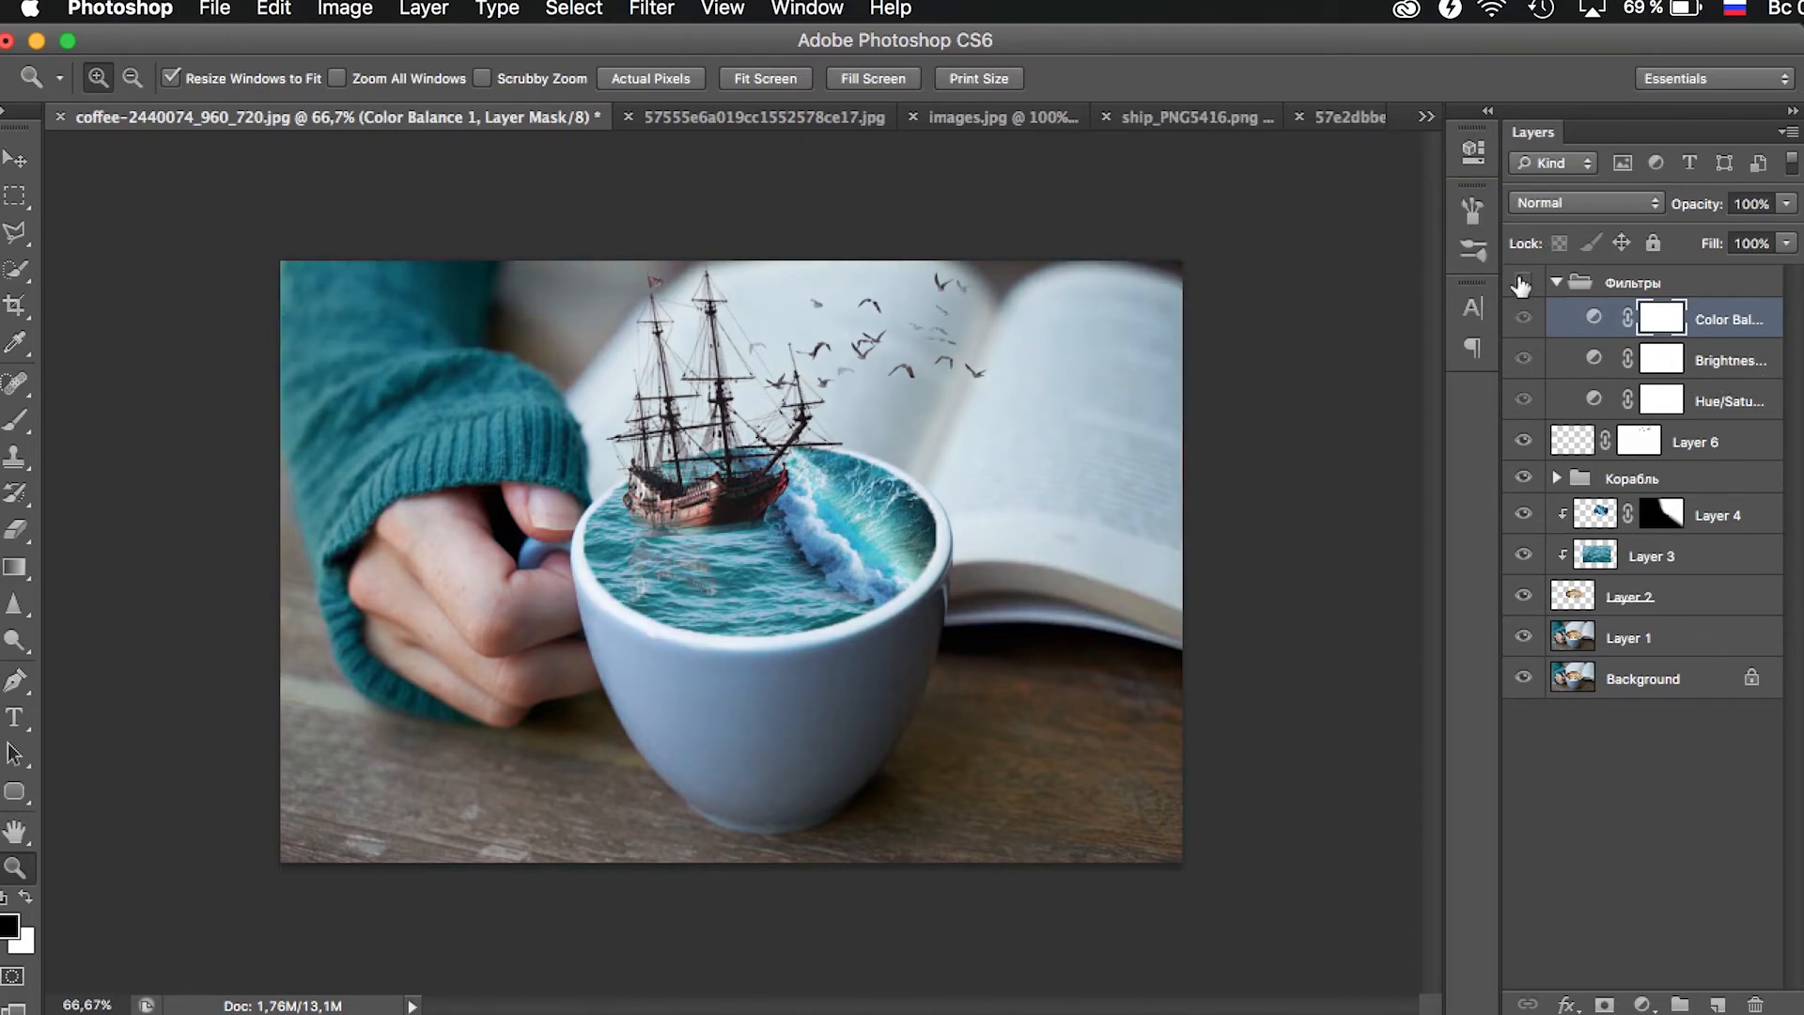
click(1522, 283)
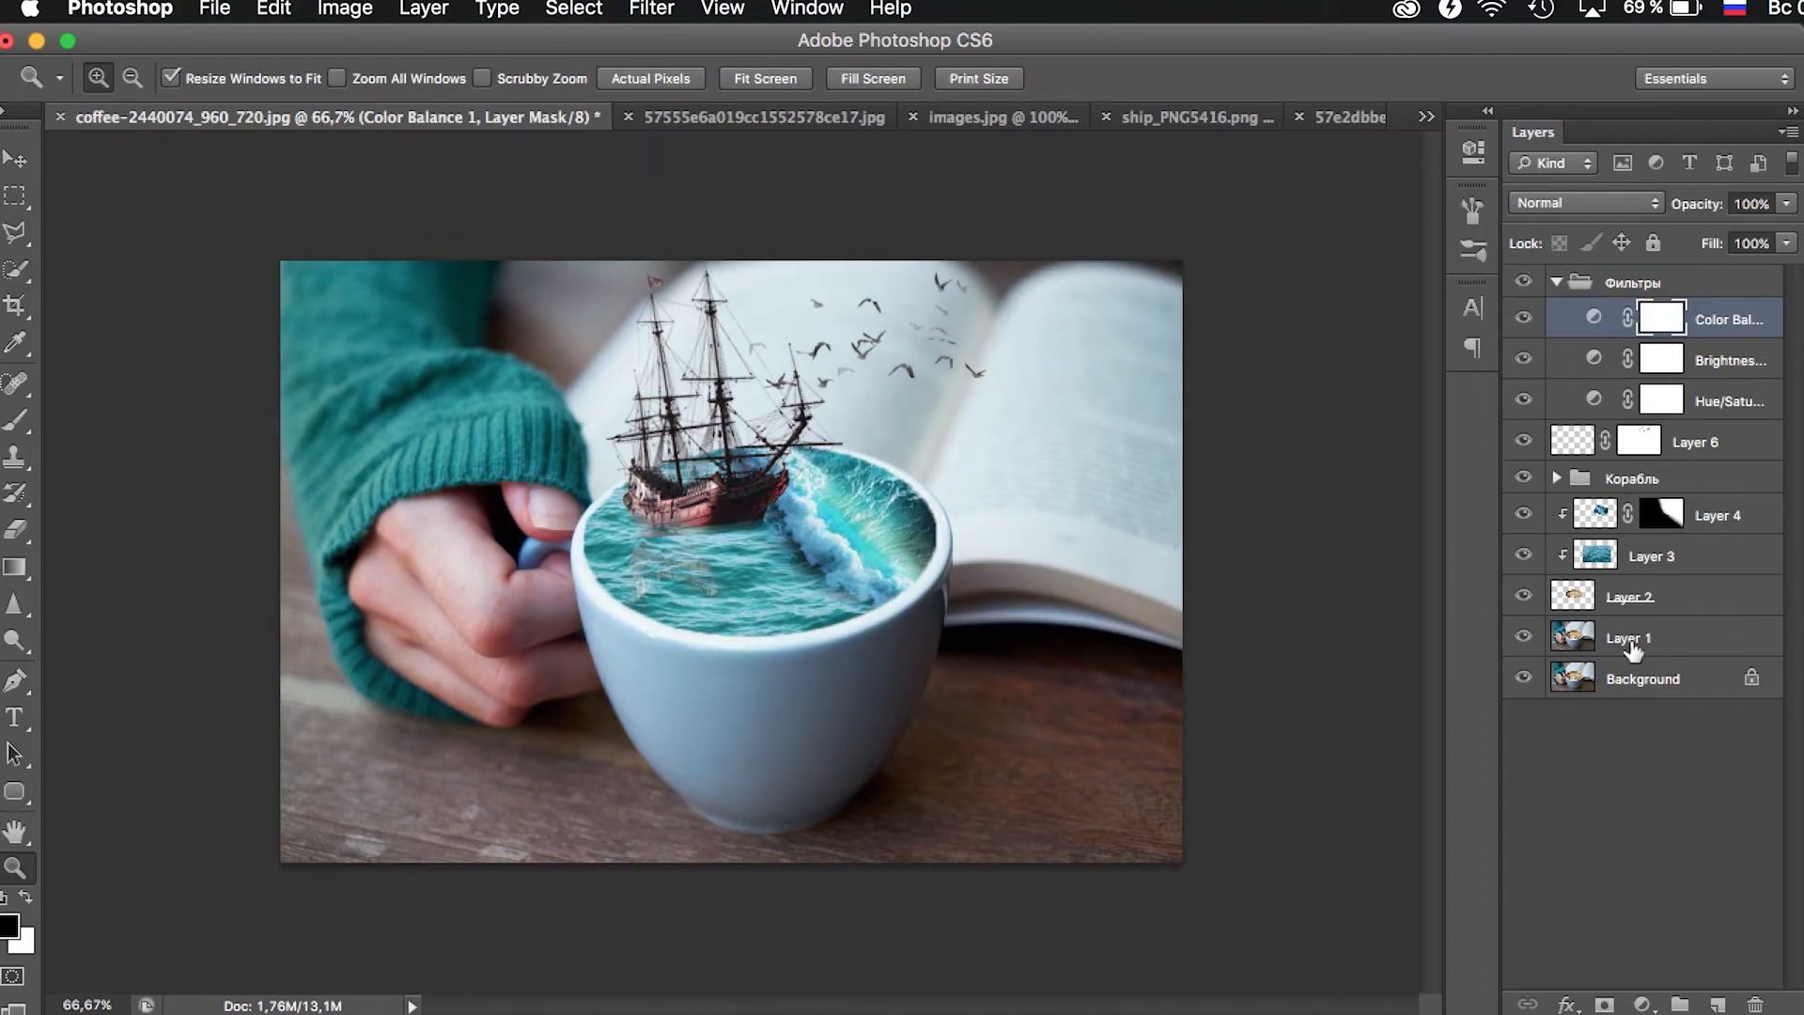
- Darken the edges of Layer 1 using Lens Correction with Vignette Amount -62 and an adjusted midpoint, and set the layer's opacity to 70%
click(1669, 642)
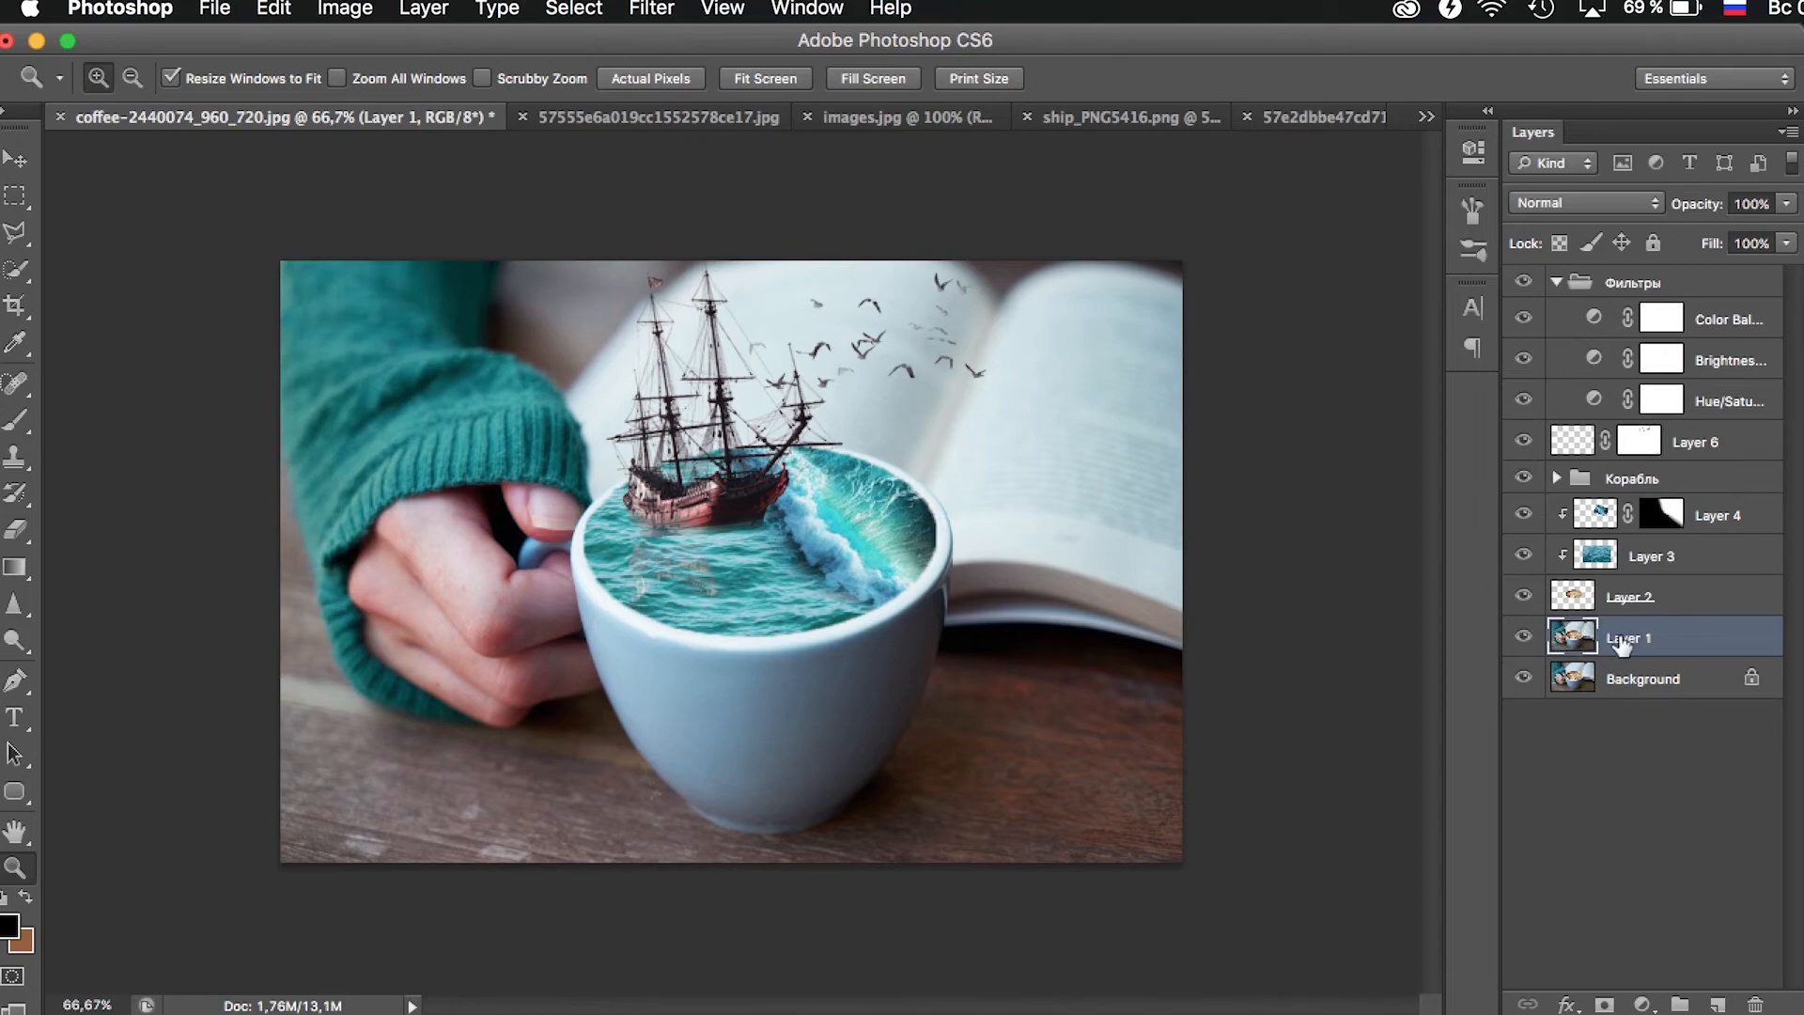
click(669, 10)
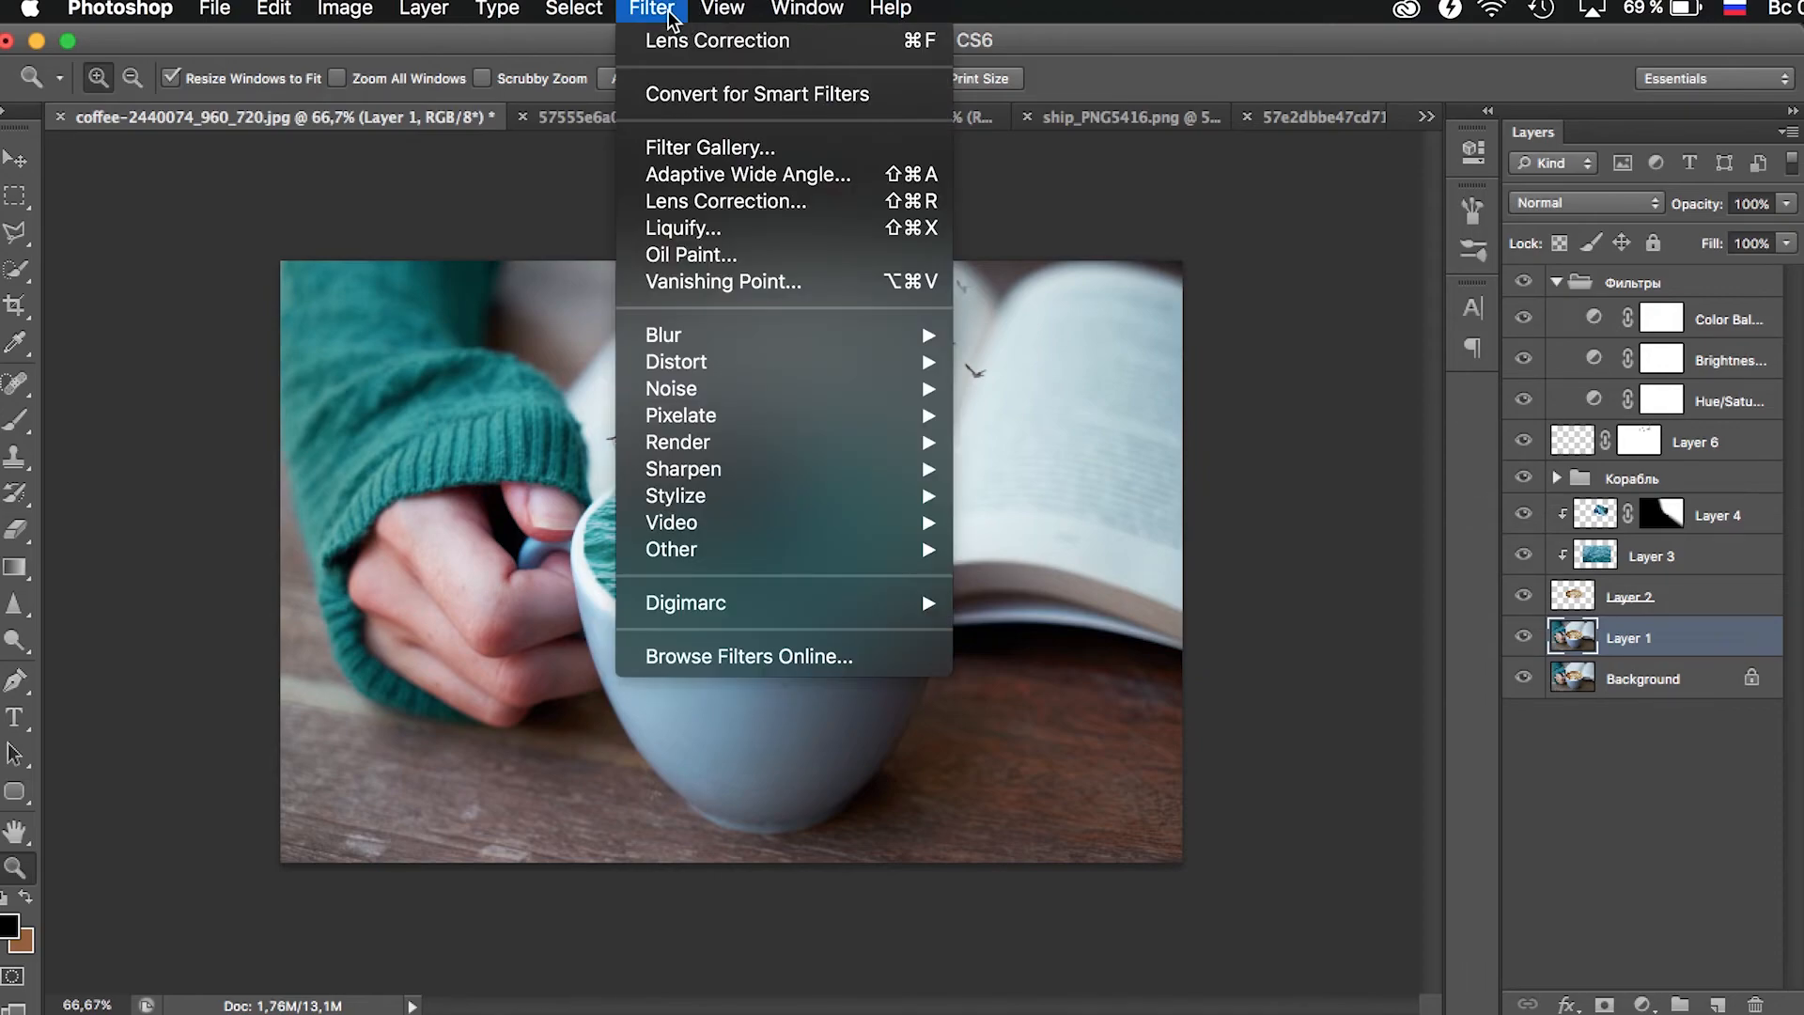
click(746, 202)
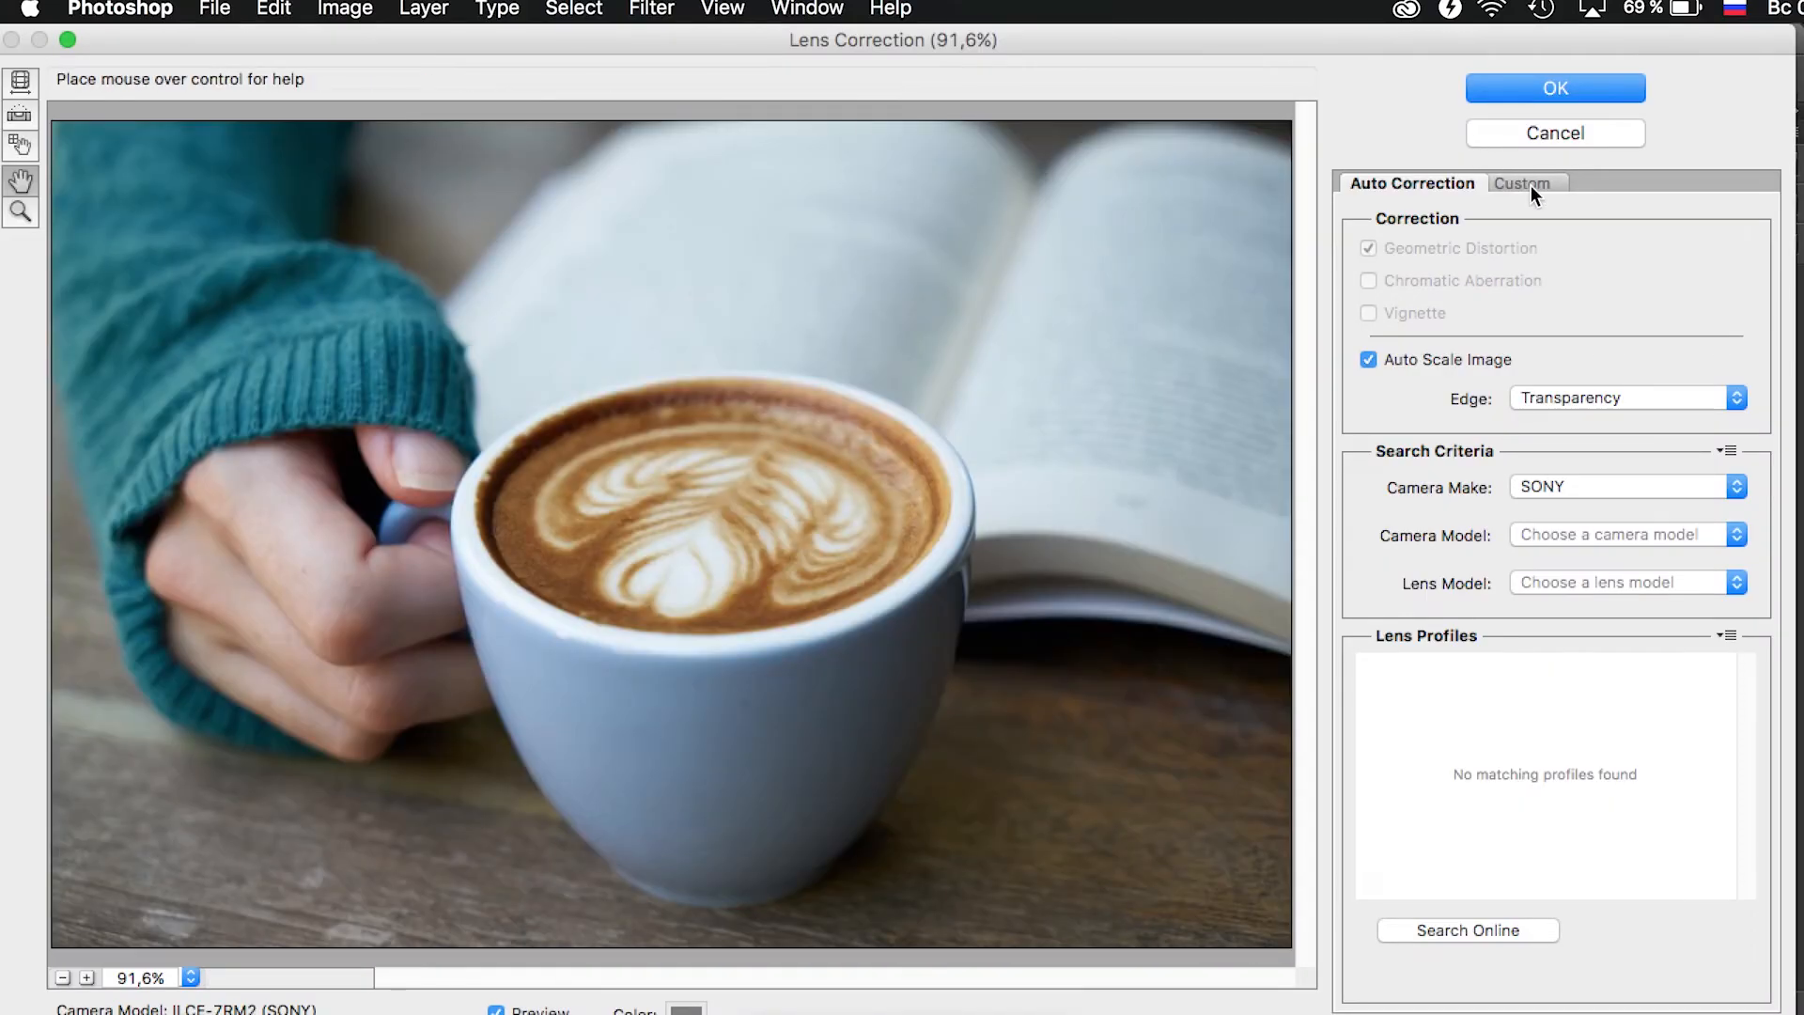
click(1529, 184)
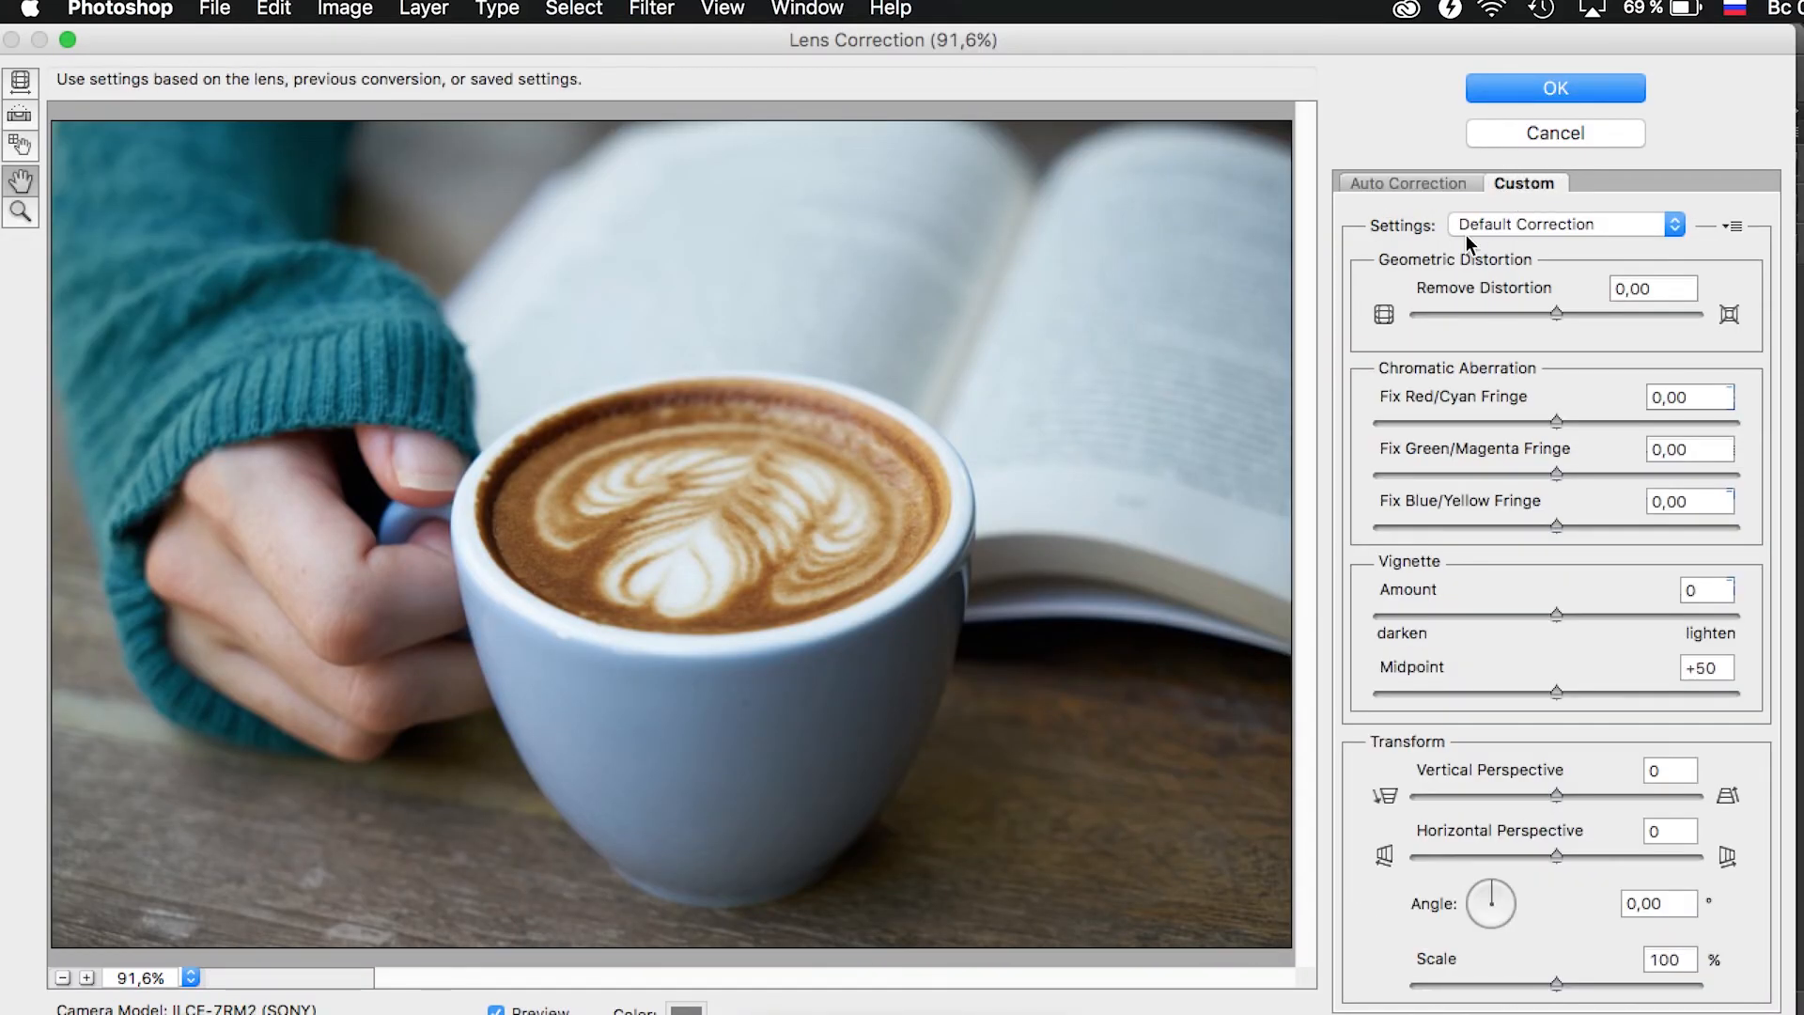
click(1497, 613)
drag(1497, 613, 1450, 634)
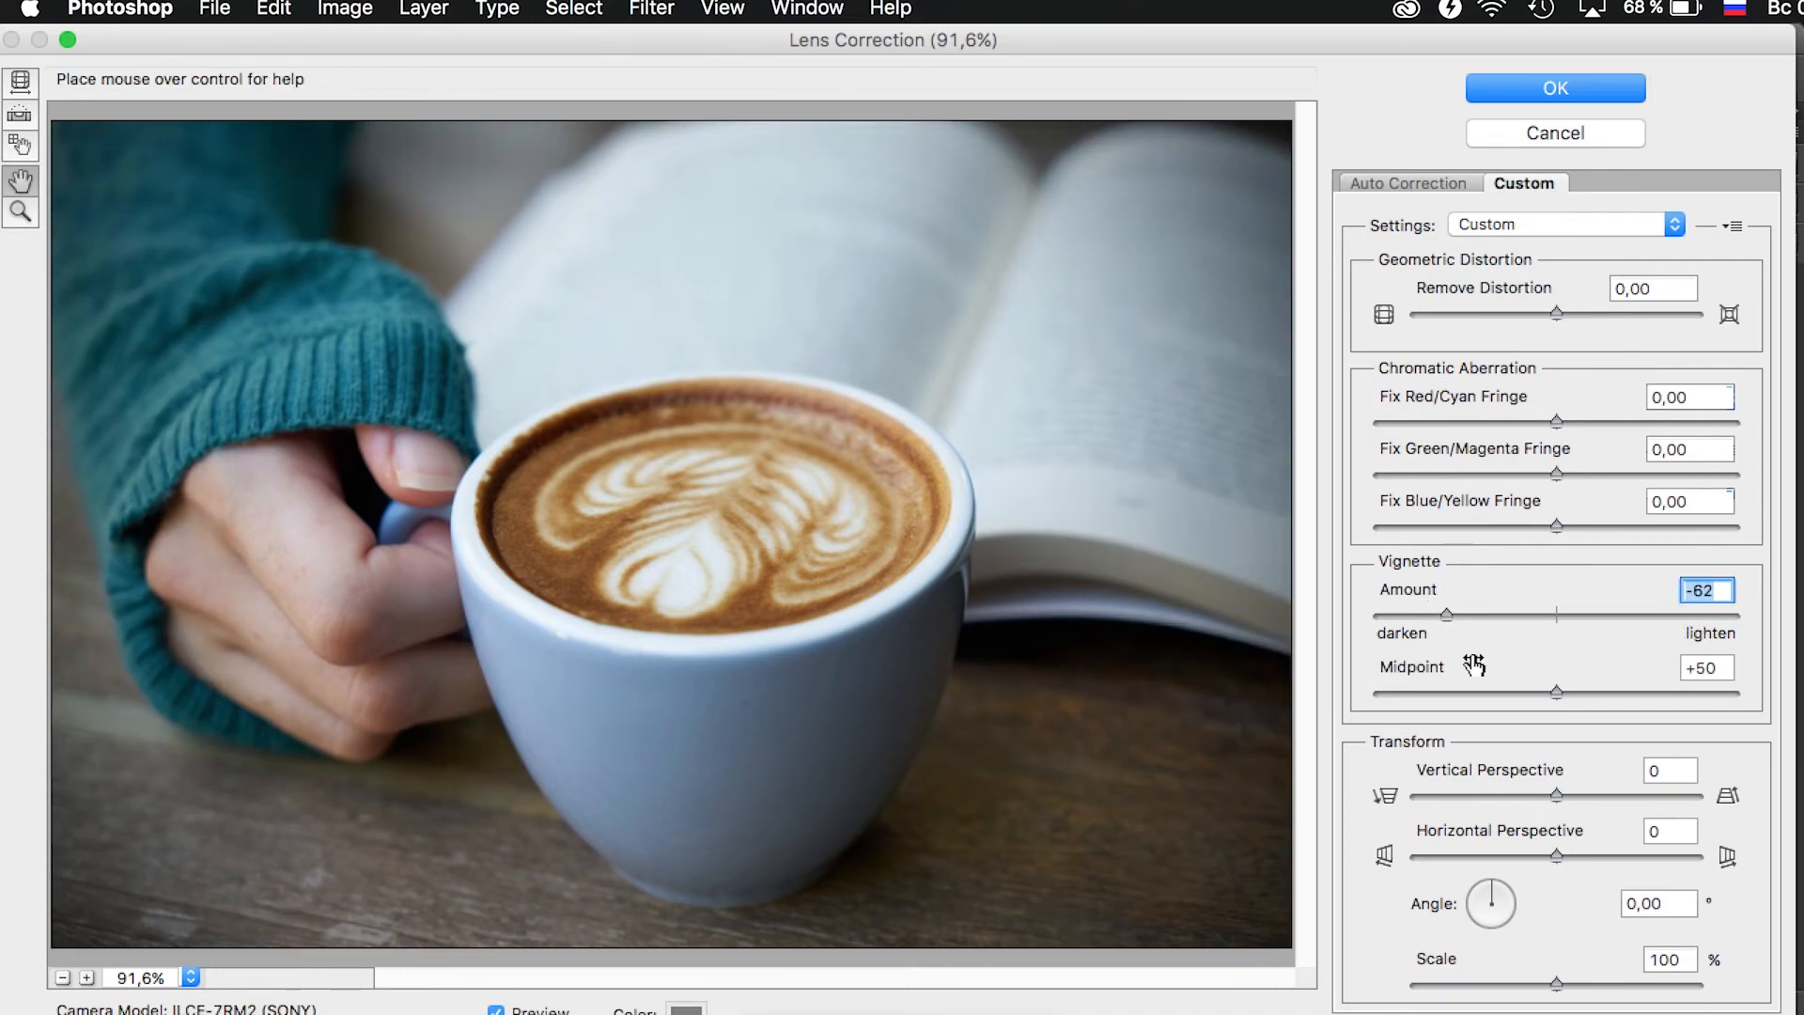
drag(1494, 692, 1491, 691)
click(1513, 87)
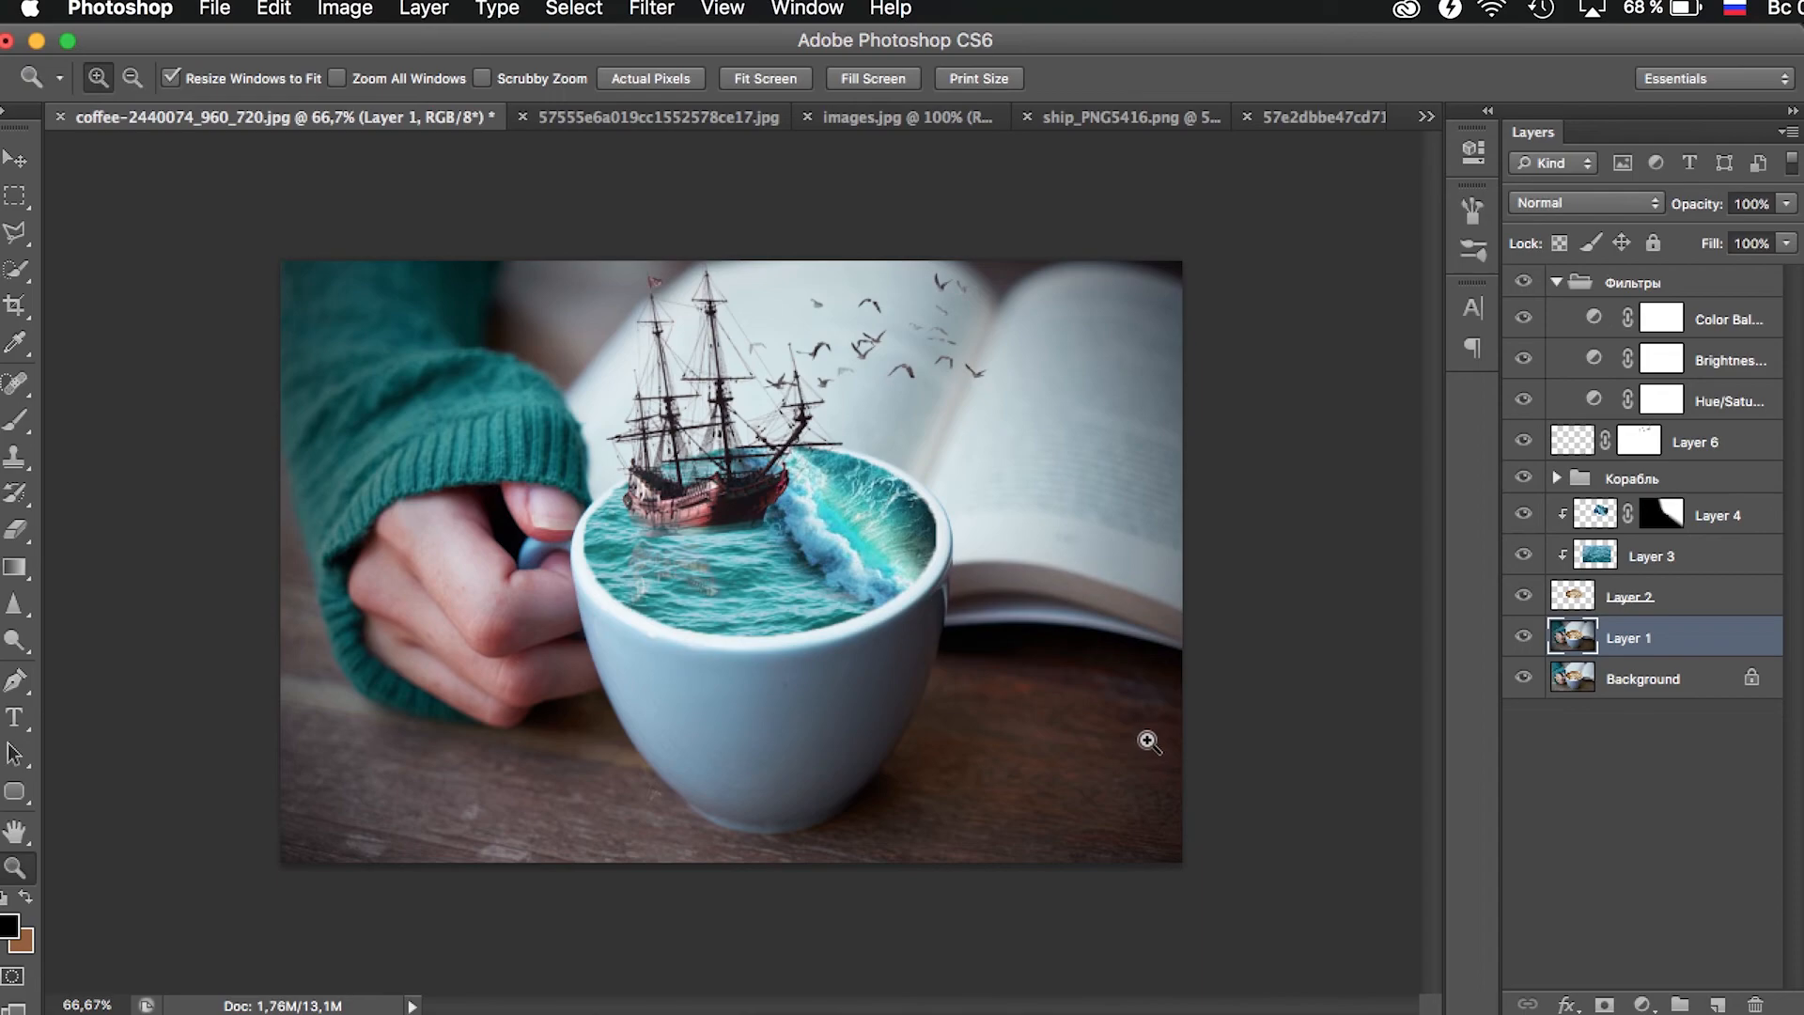
click(1753, 205)
text(70)
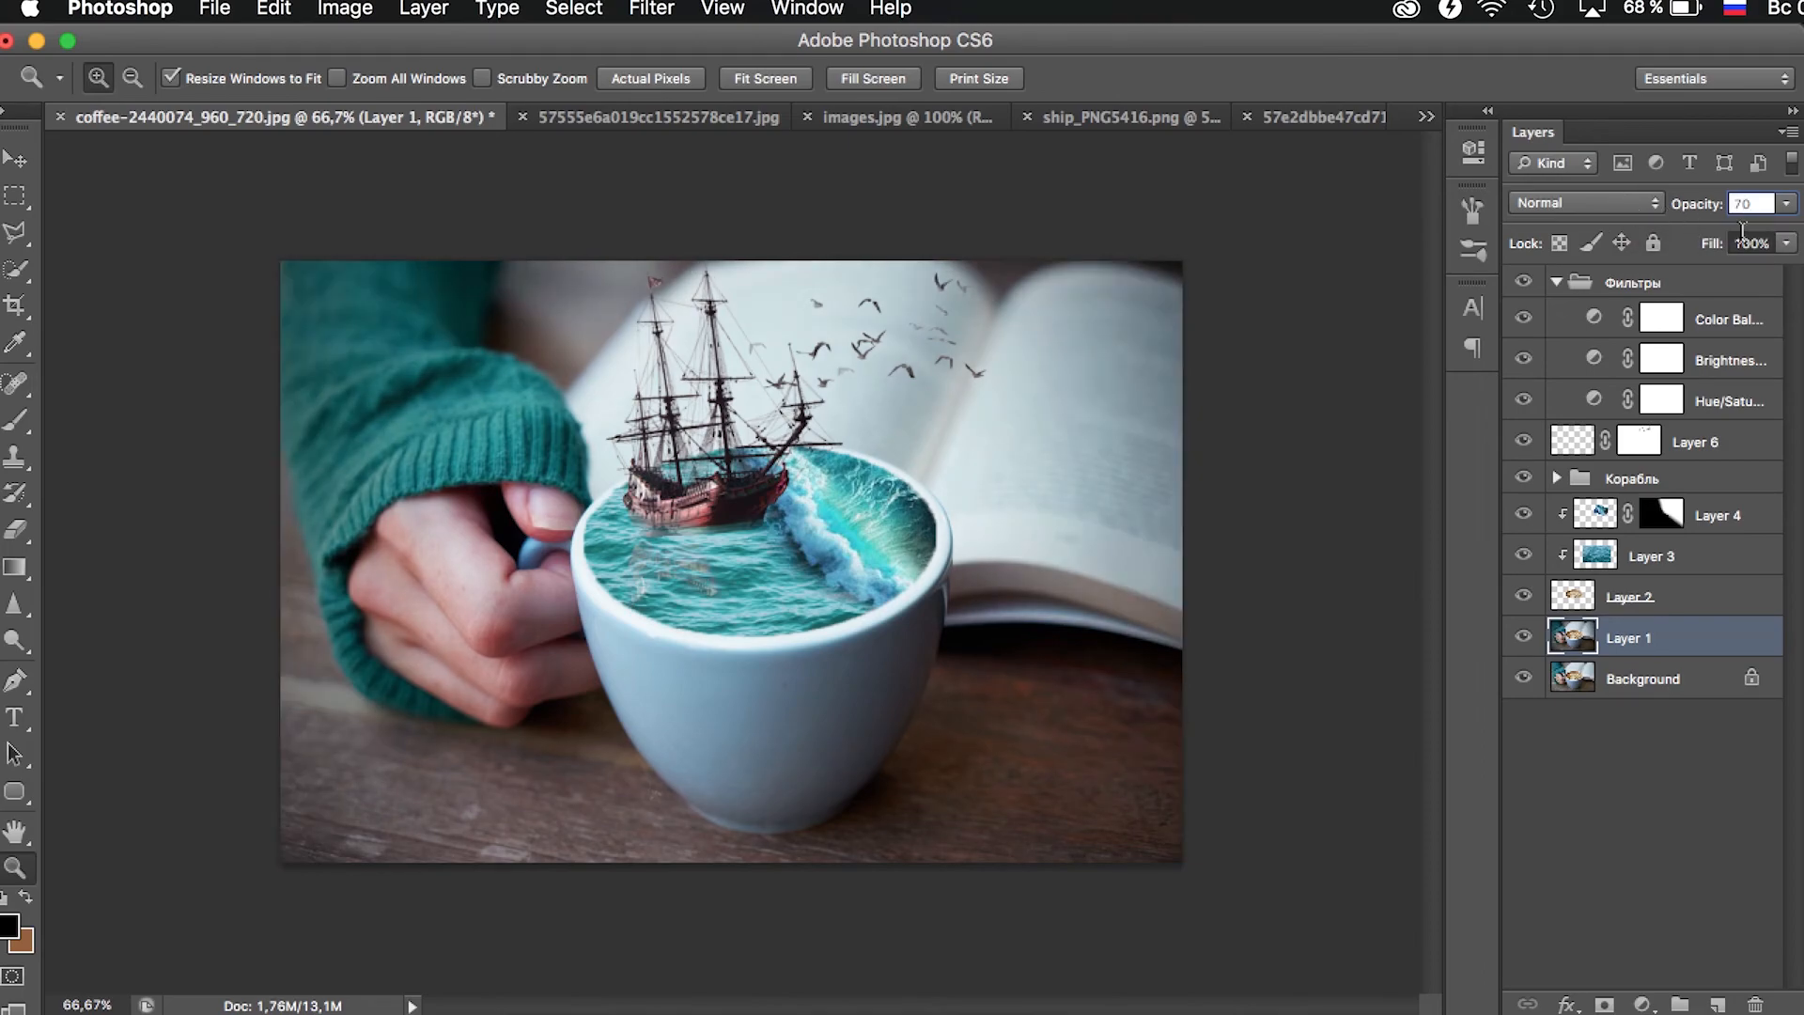
- Collapse the Фильтры group and group everything from it down to Layer 1, leaving out the Background
click(1656, 274)
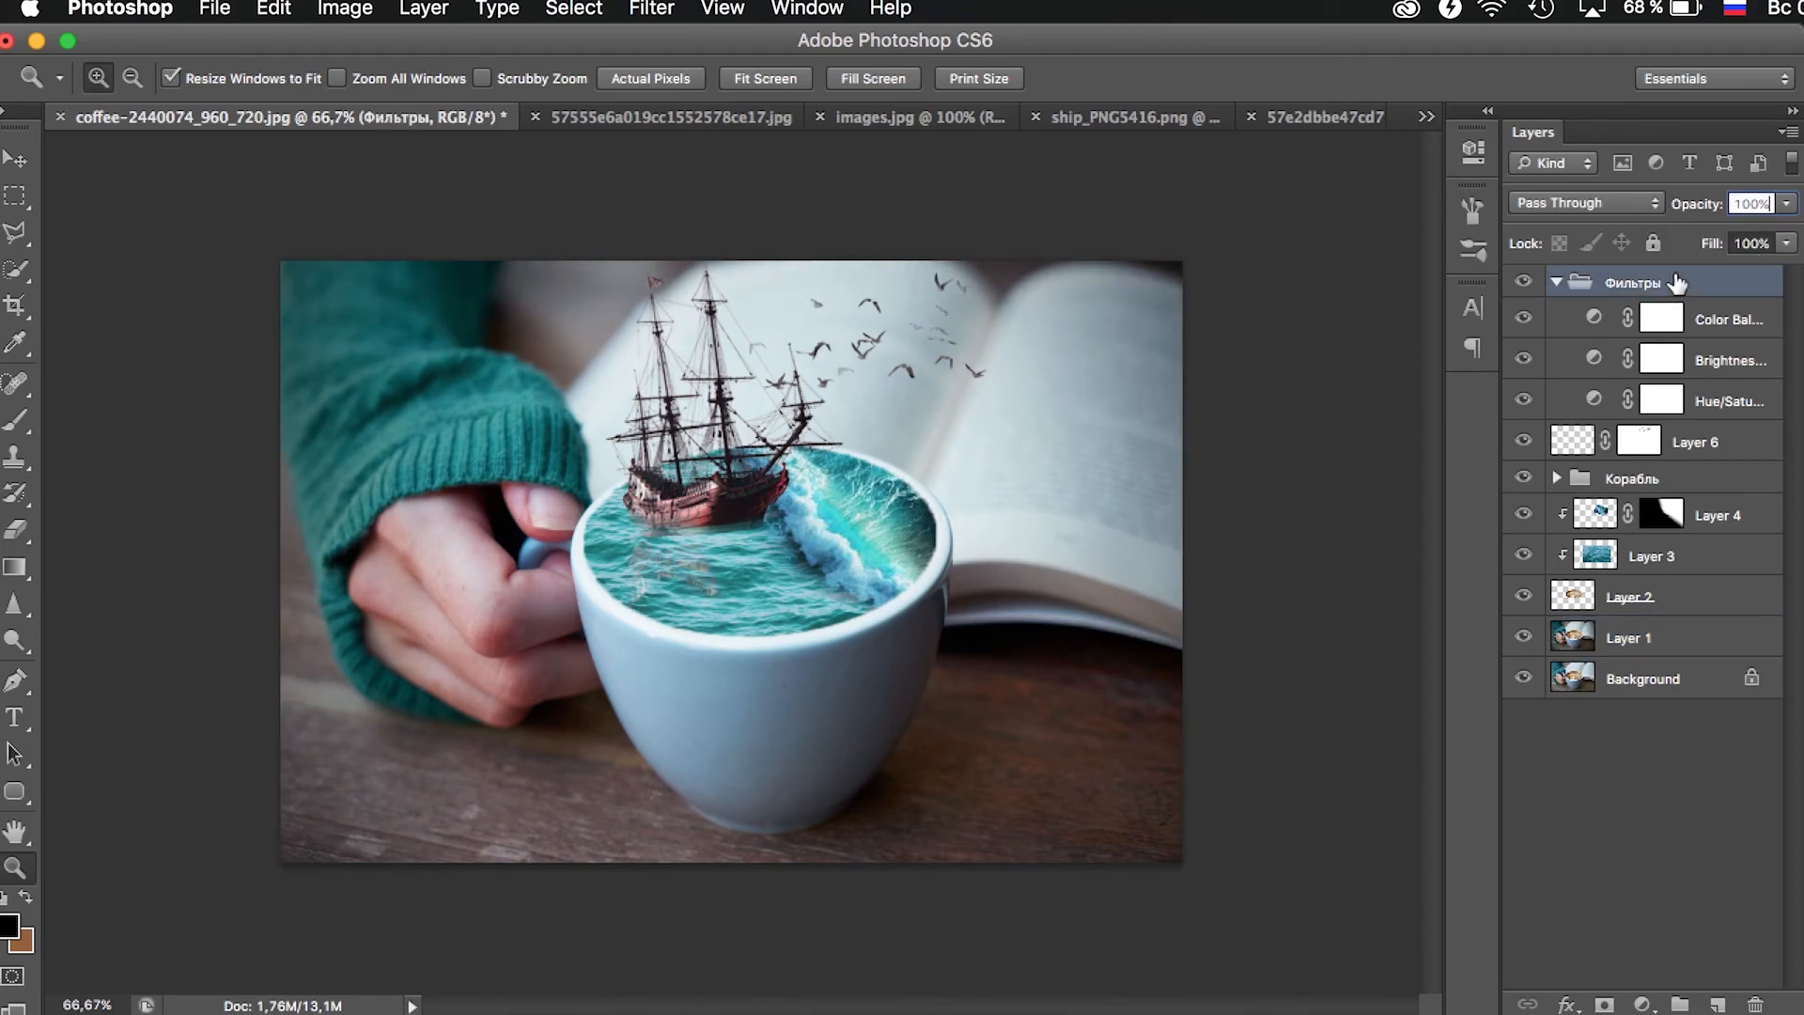
click(1556, 282)
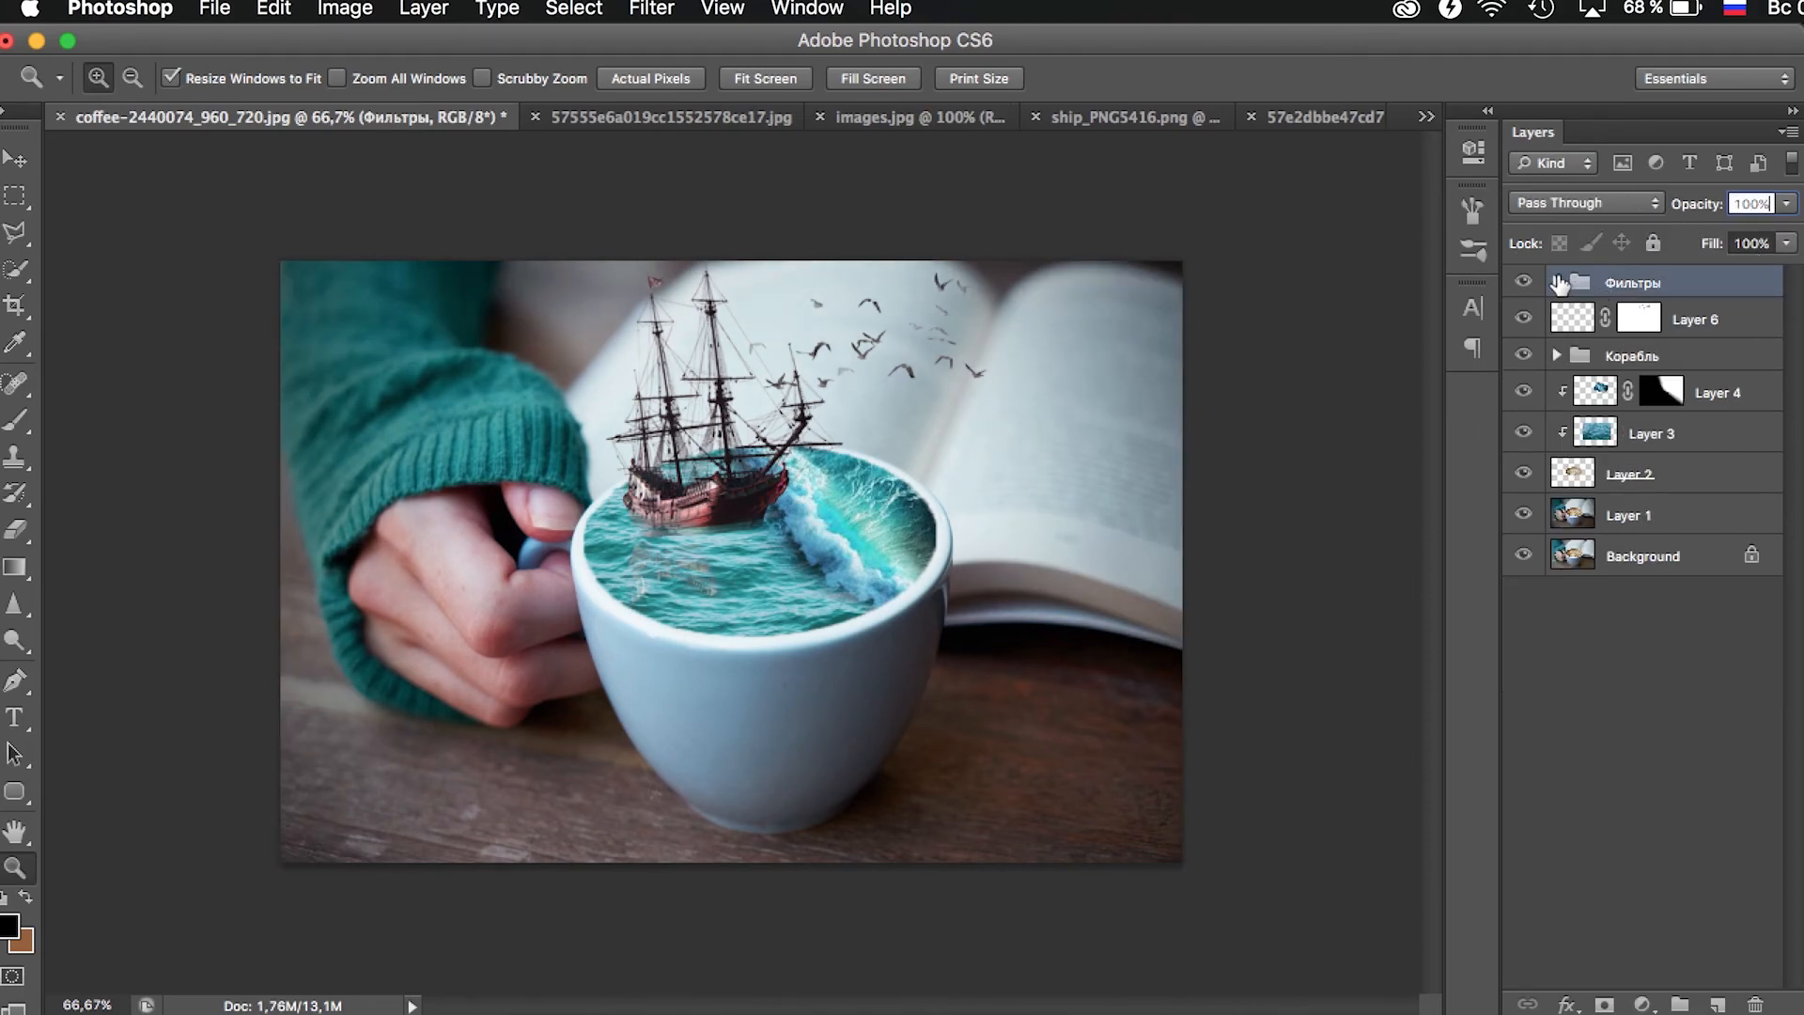
shift+click(1677, 515)
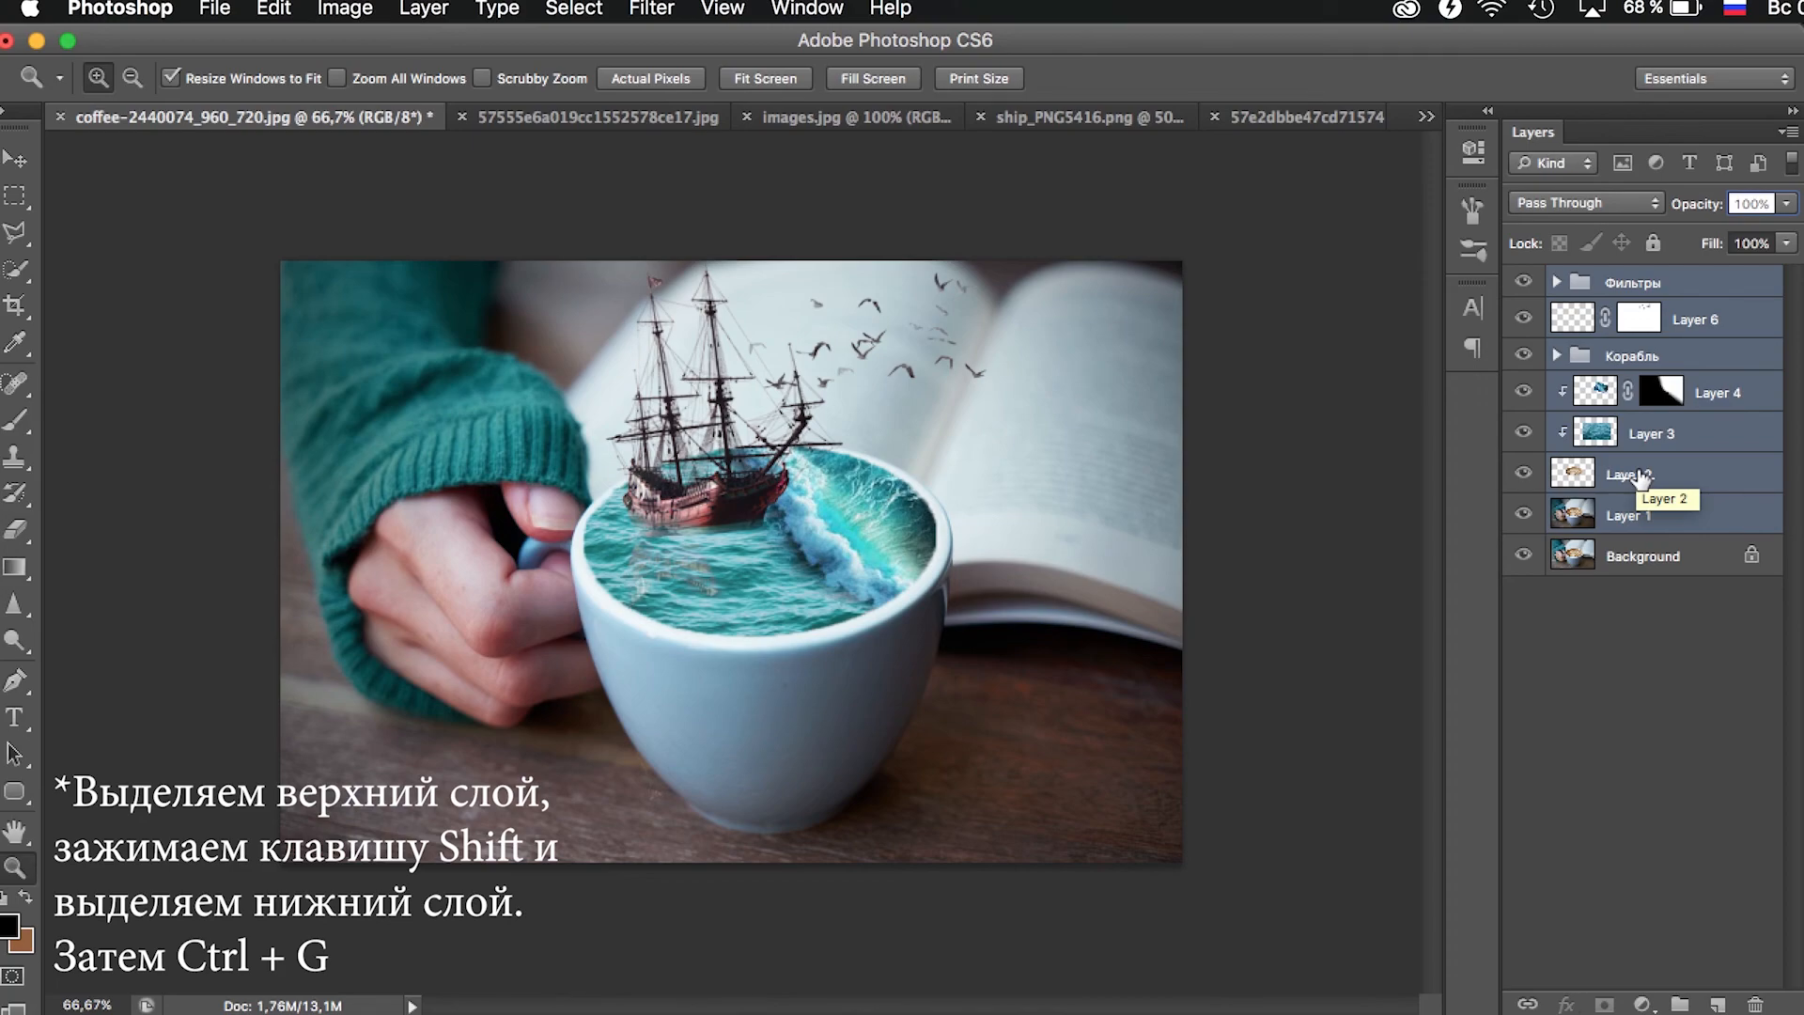
key(ctrl+g)
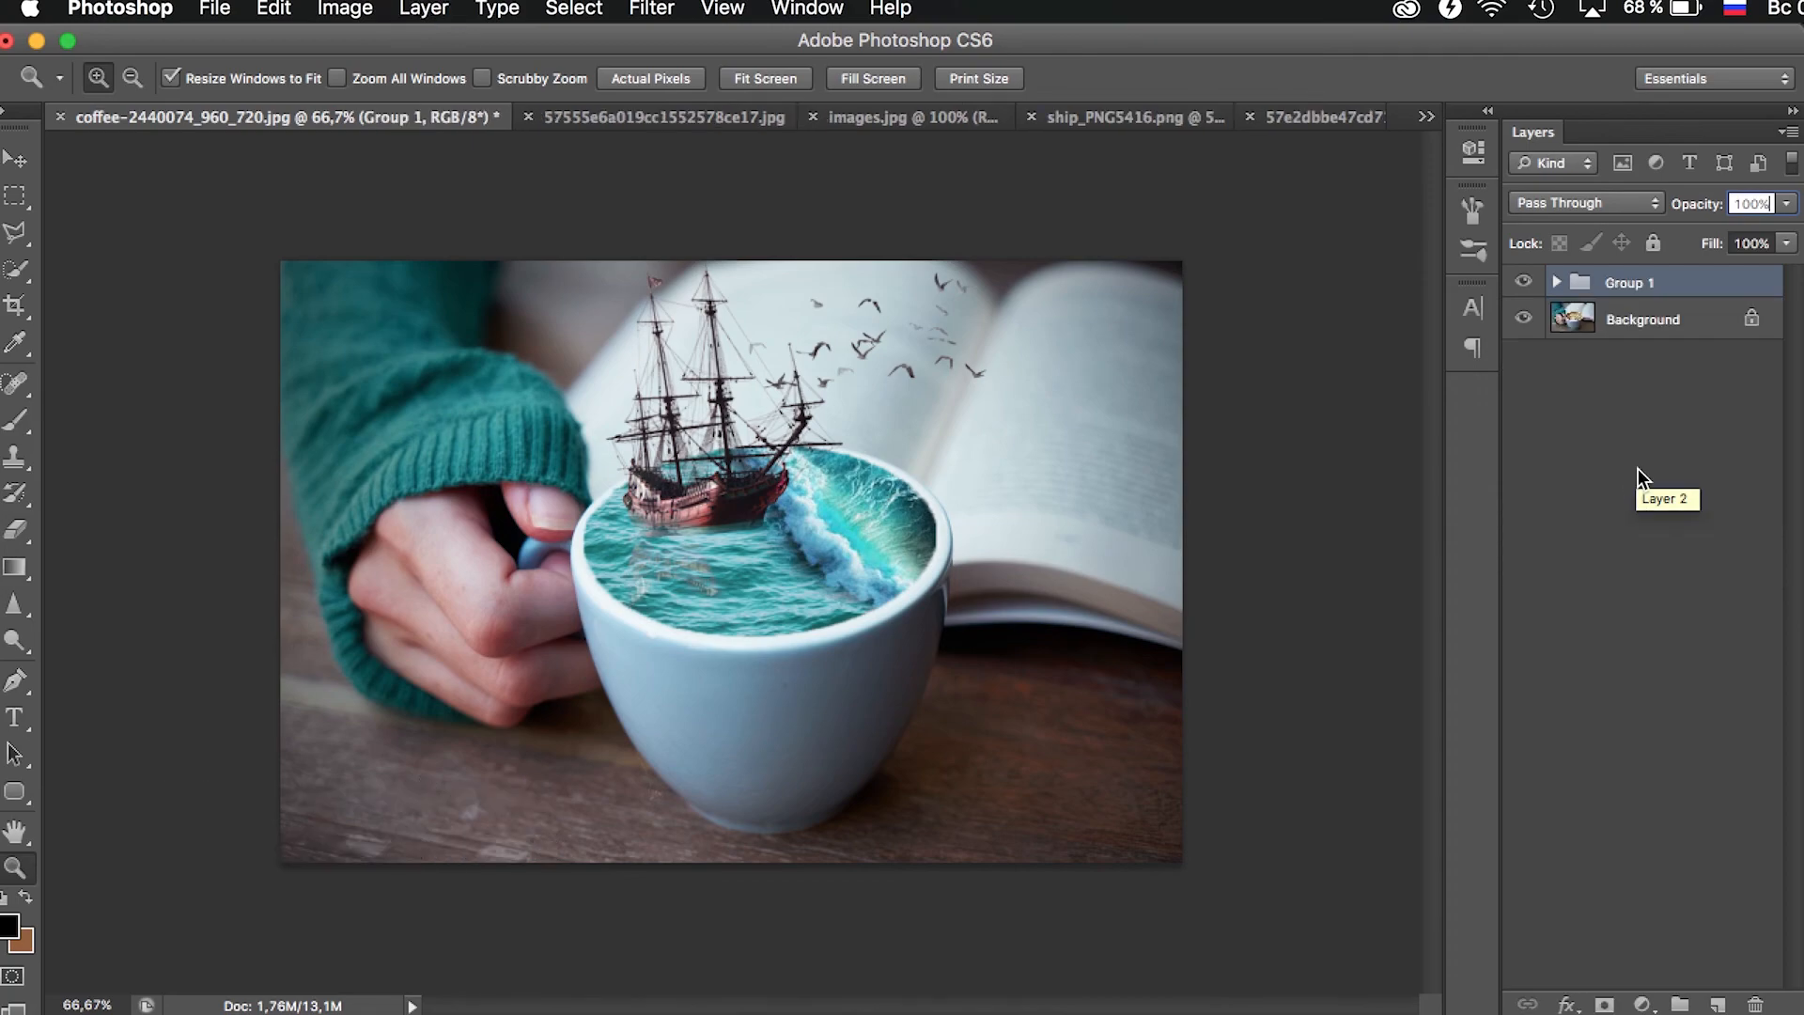
- Compare the finished composite with the original photo by hiding and showing Group 1 twice
click(1526, 282)
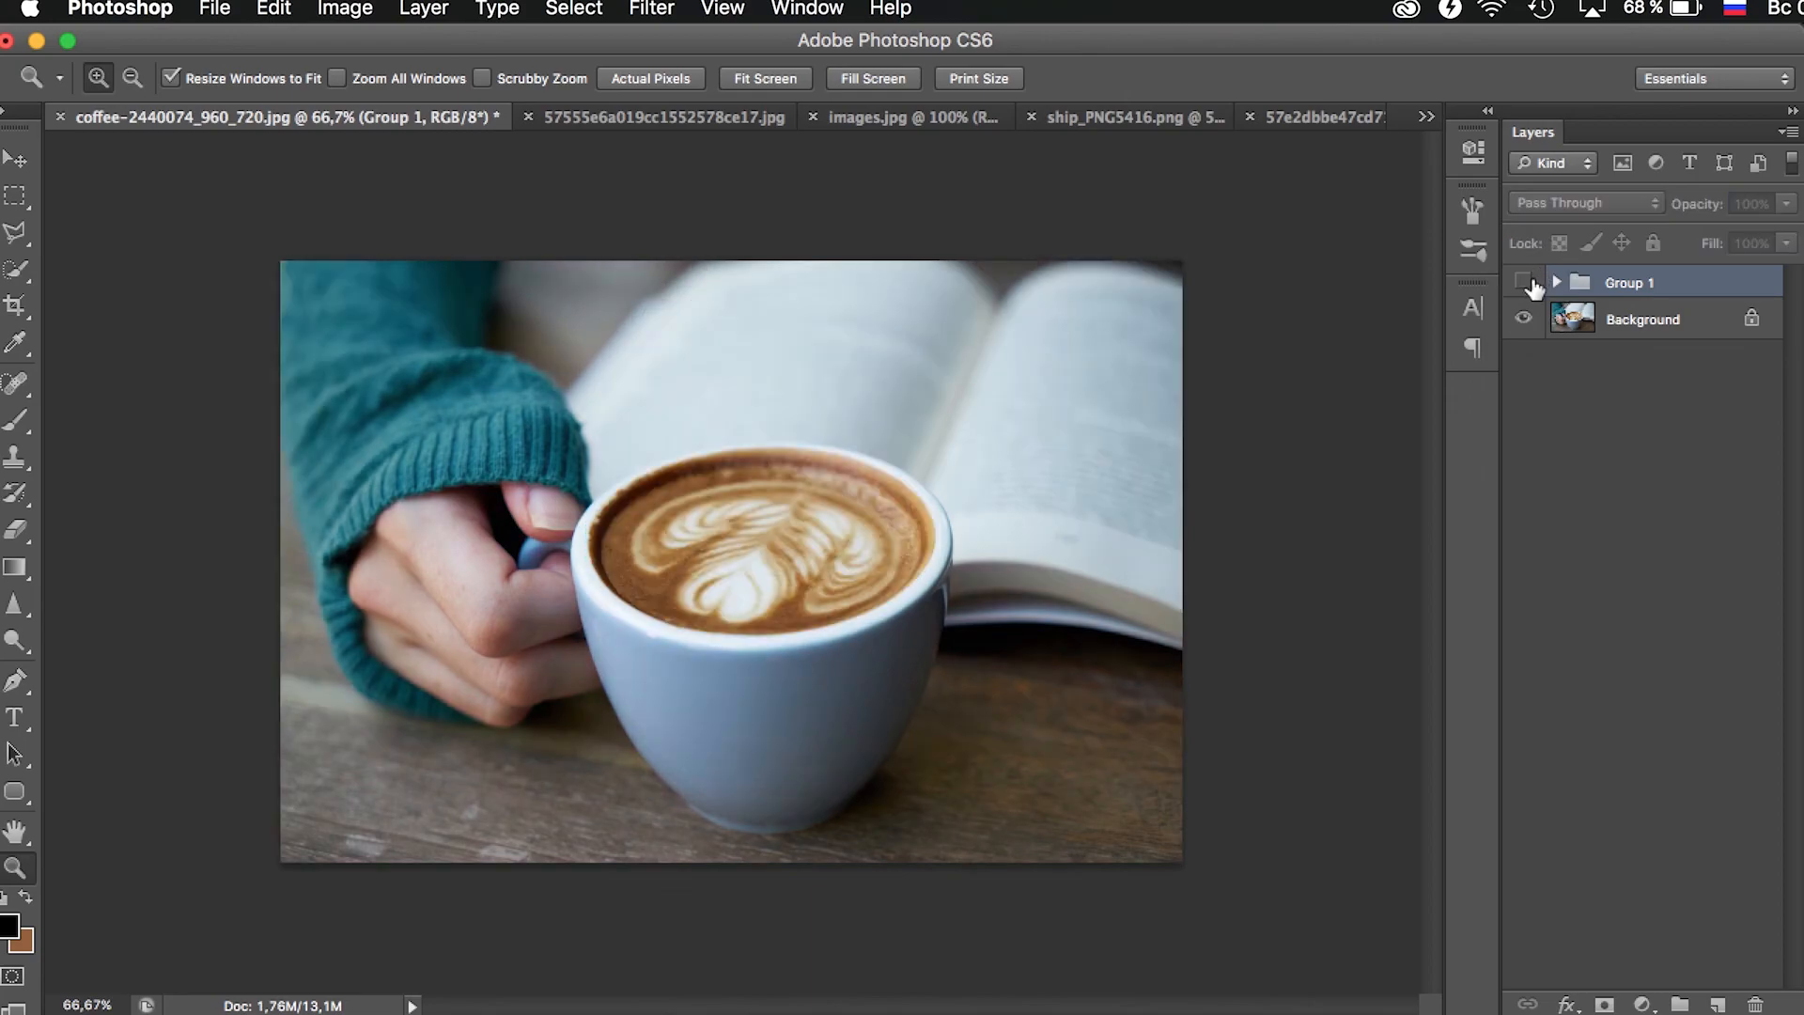
click(1529, 282)
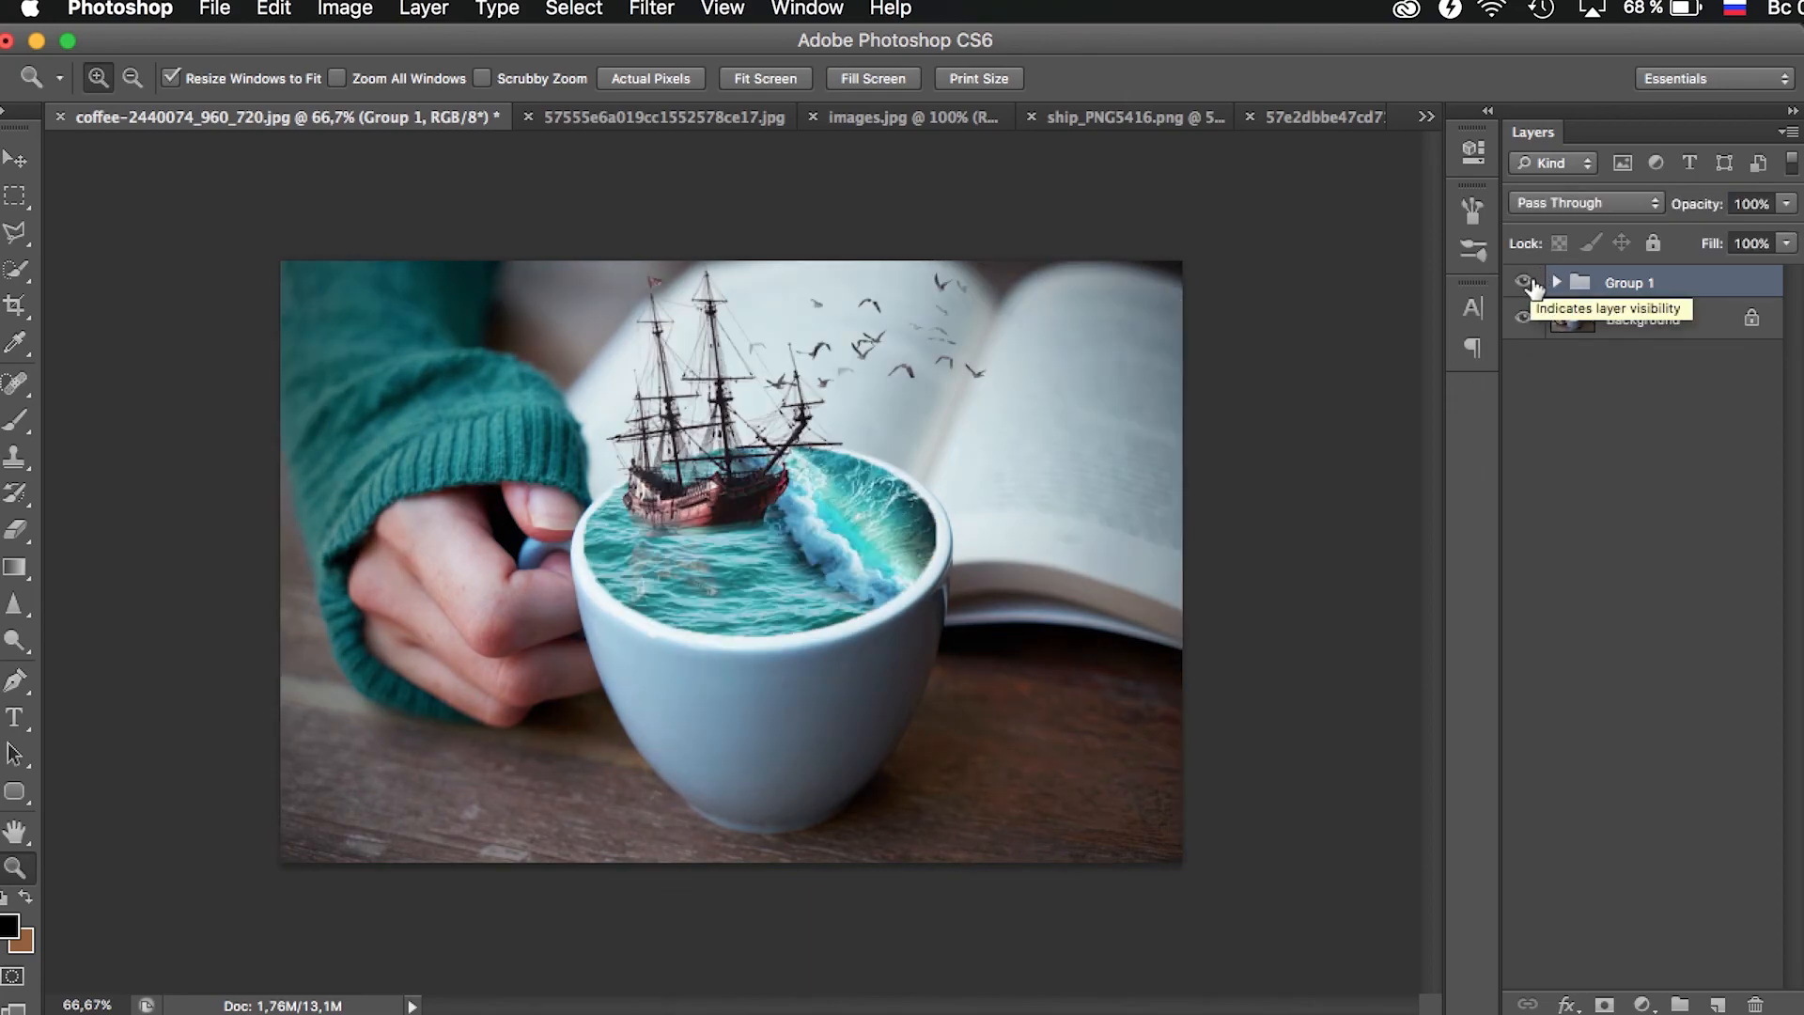
click(1526, 282)
click(1526, 282)
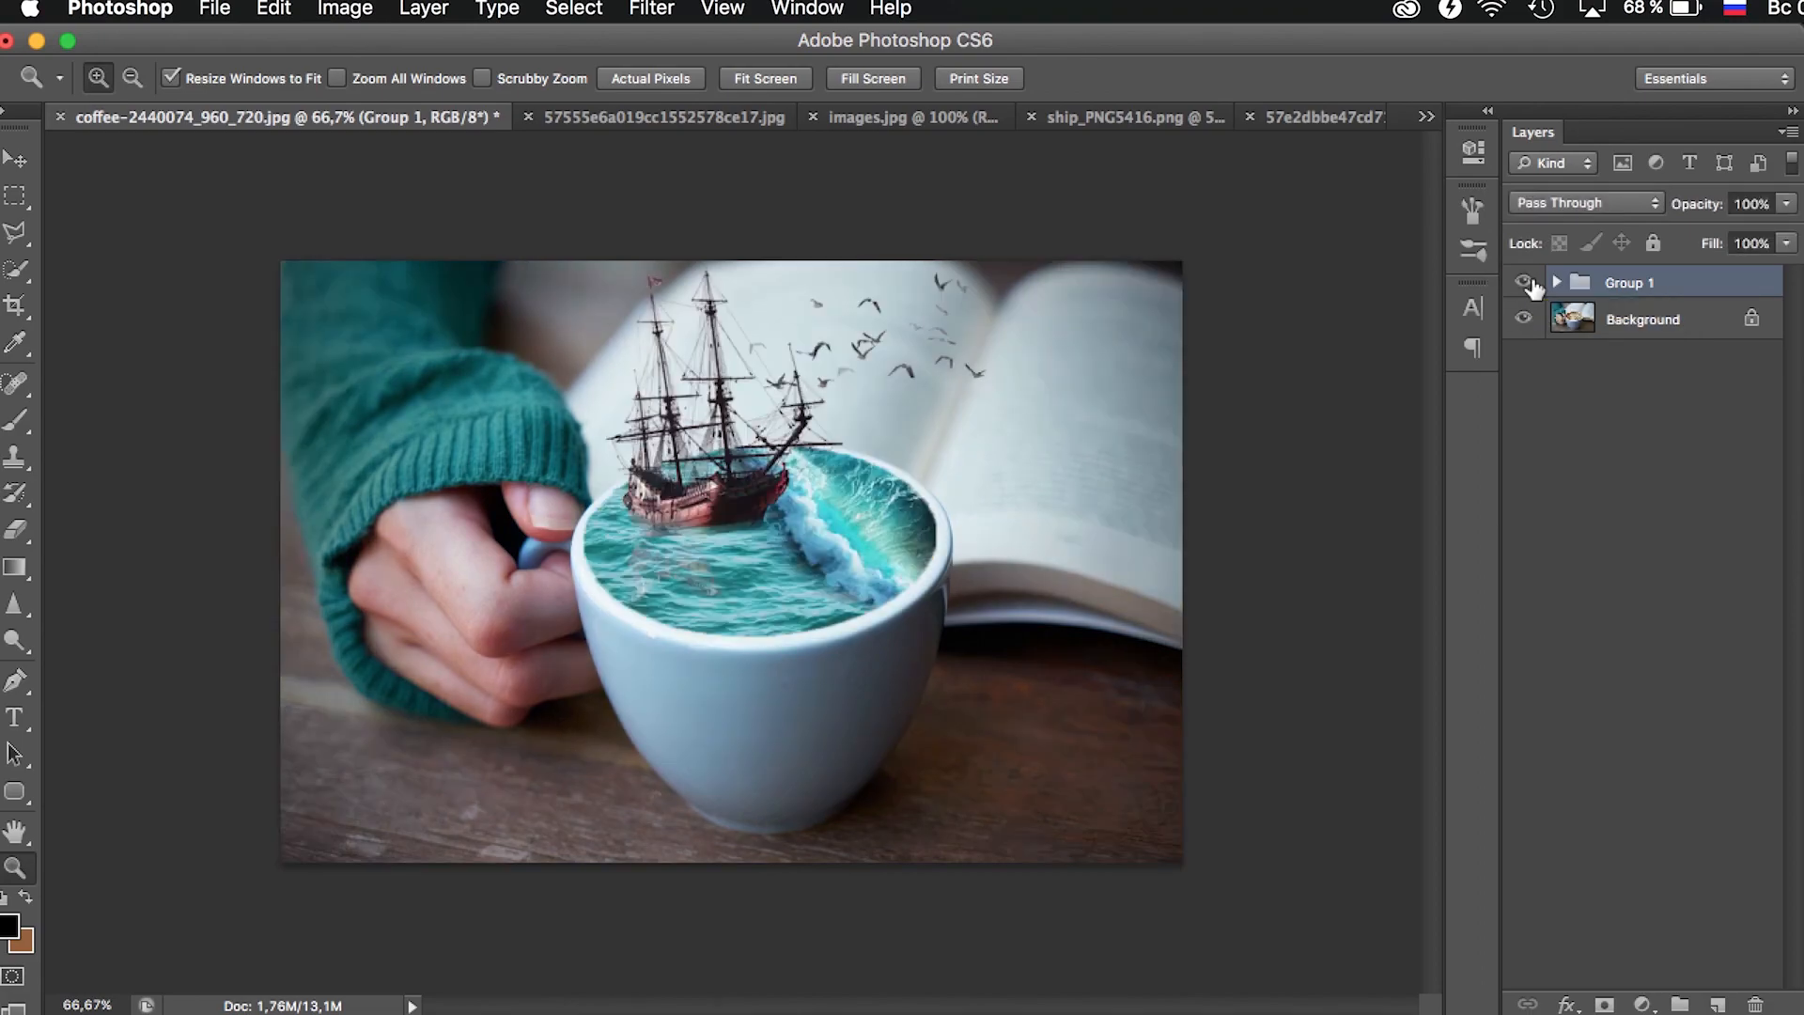